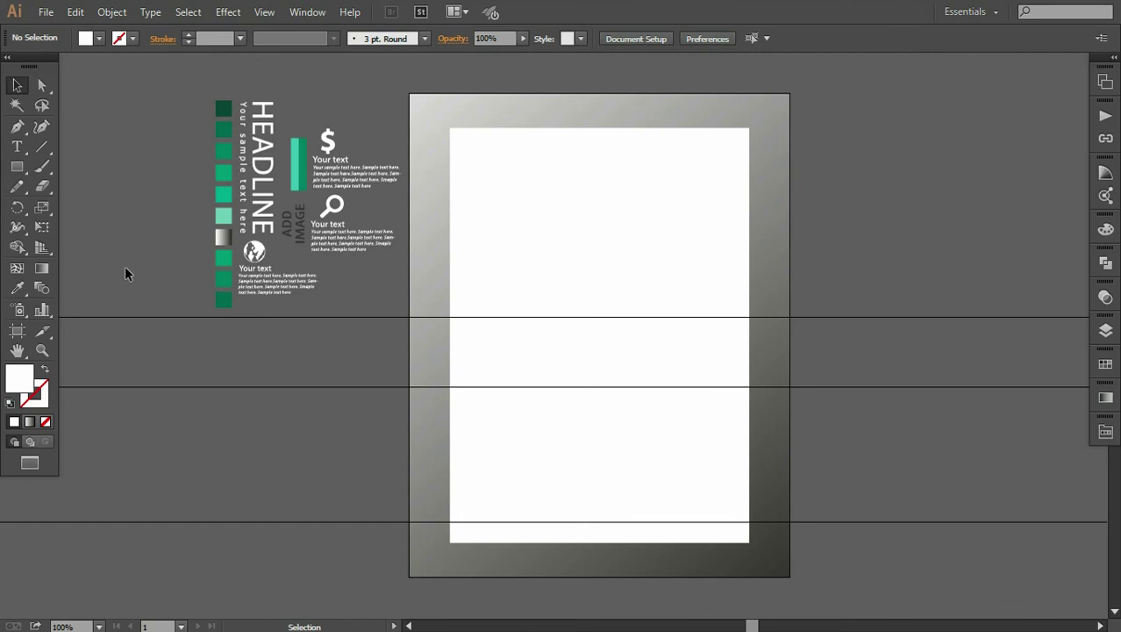
- Draw a rectangle over the top of the page and fill it with the dark green swatch
{"action": "left_click", "coordinate": [17, 167]}
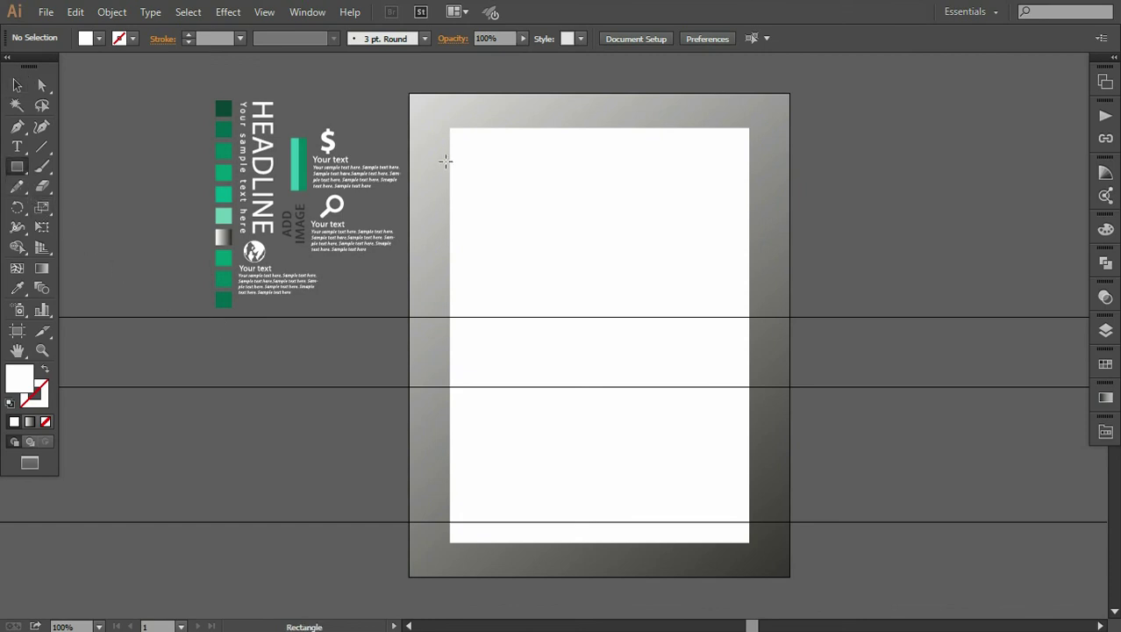
{"action": "left_click_drag", "start_coordinate": [449, 128], "coordinate": [749, 317]}
{"action": "left_click", "coordinate": [16, 287]}
{"action": "left_click", "coordinate": [220, 110]}
{"action": "left_click", "coordinate": [17, 85]}
{"action": "left_click", "coordinate": [827, 266]}
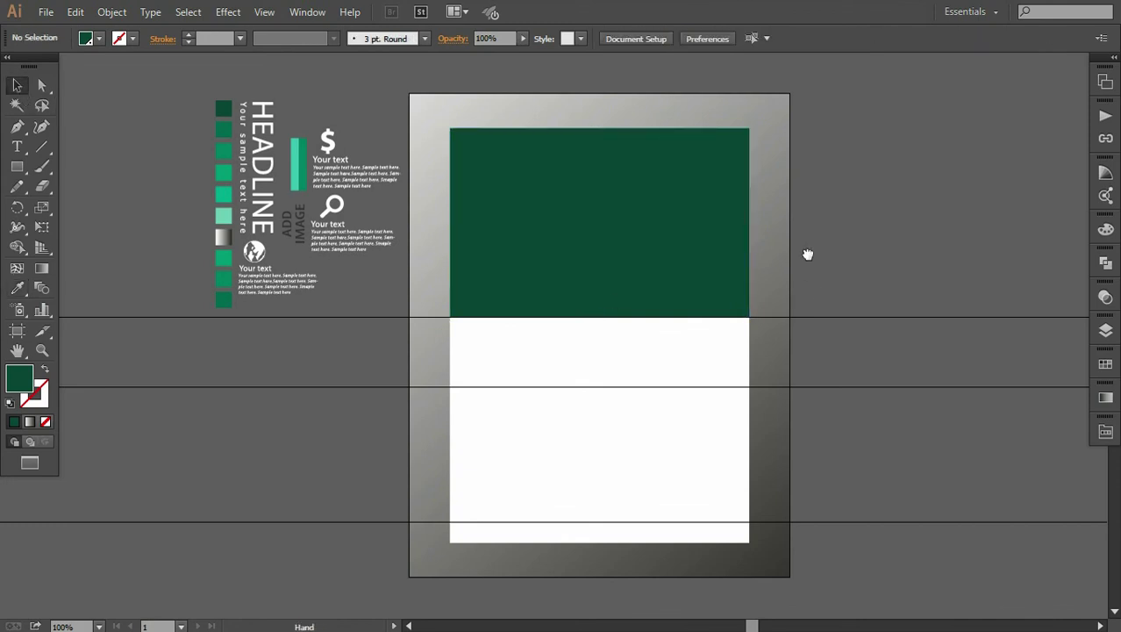
- Pan and zoom to inspect the green header and the sample elements beside the page
{"action": "left_click_drag", "start_coordinate": [805, 253], "coordinate": [784, 307]}
{"action": "key", "text": "ctrl+plus"}
{"action": "key", "text": "ctrl+plus"}
{"action": "key", "text": "ctrl+plus"}
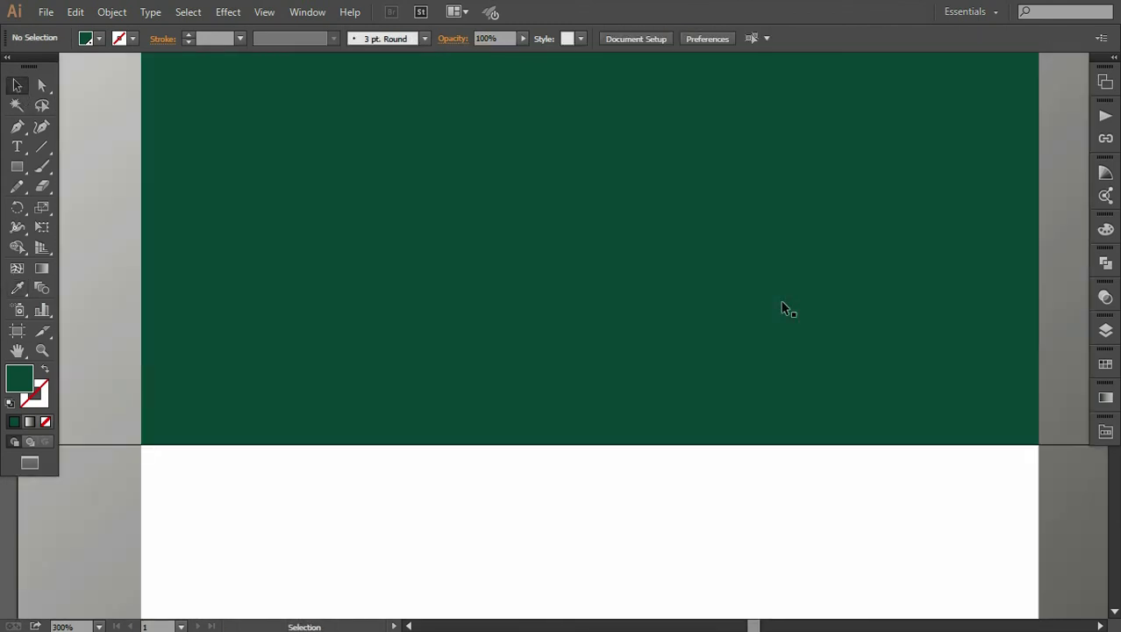
{"action": "left_click_drag", "start_coordinate": [873, 488], "coordinate": [865, 486]}
{"action": "mouse_move", "coordinate": [545, 292]}
{"action": "left_mouse_down"}
{"action": "mouse_move", "coordinate": [526, 468]}
{"action": "mouse_move", "coordinate": [553, 311]}
{"action": "left_mouse_up"}
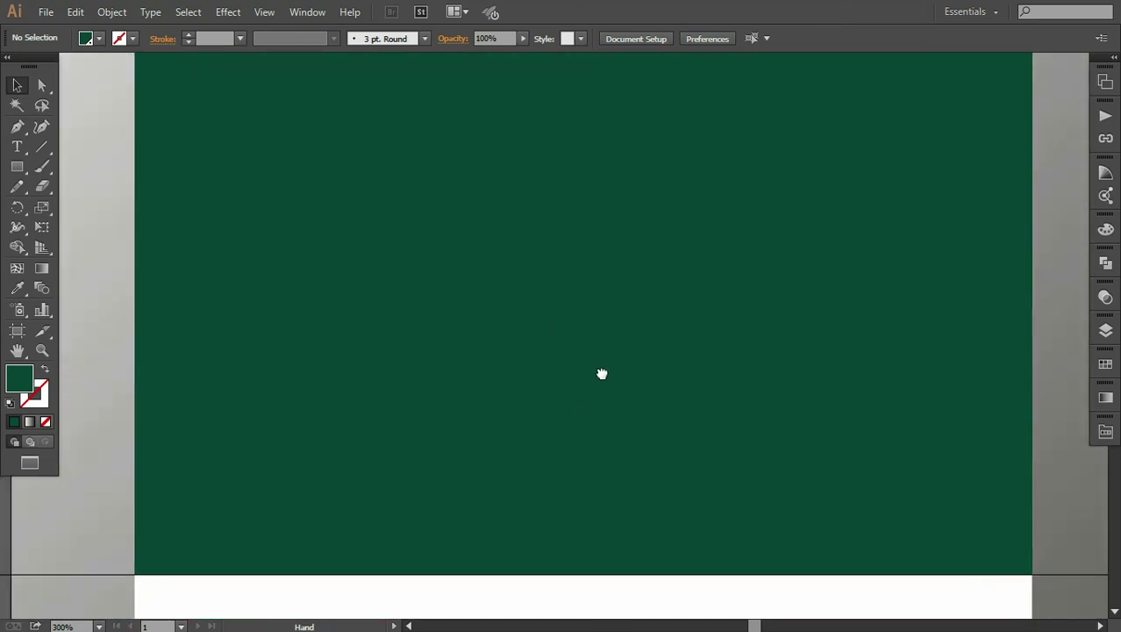
{"action": "key", "text": "a"}
{"action": "key", "text": "ctrl+minus"}
{"action": "key", "text": "ctrl+minus"}
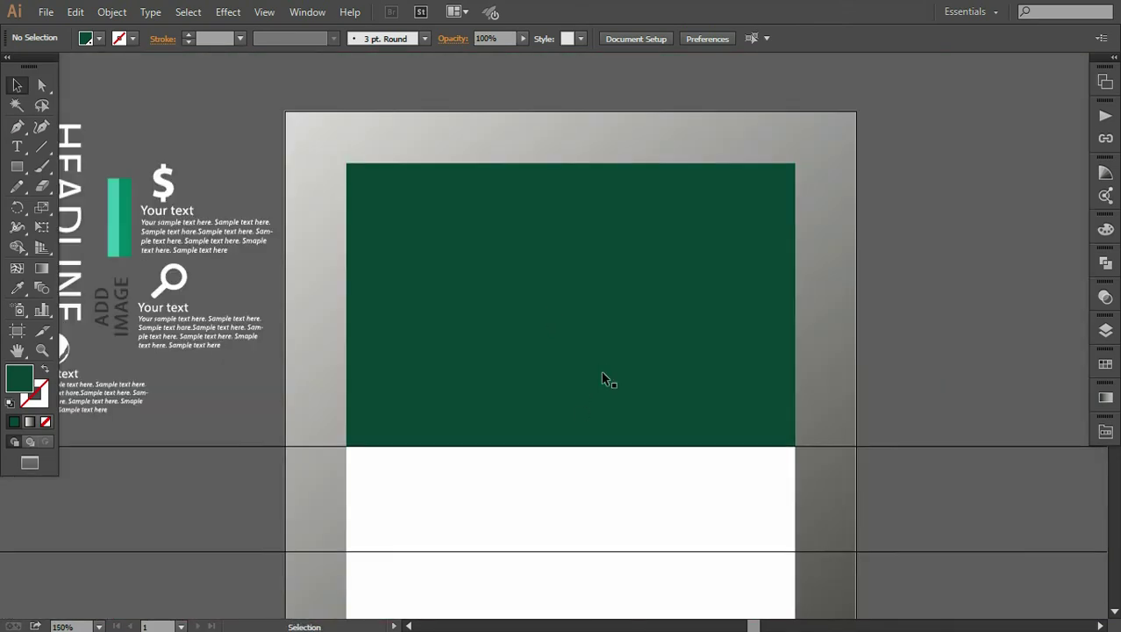
{"action": "left_click_drag", "start_coordinate": [620, 493], "coordinate": [625, 470]}
{"action": "key", "text": "ctrl+minus"}
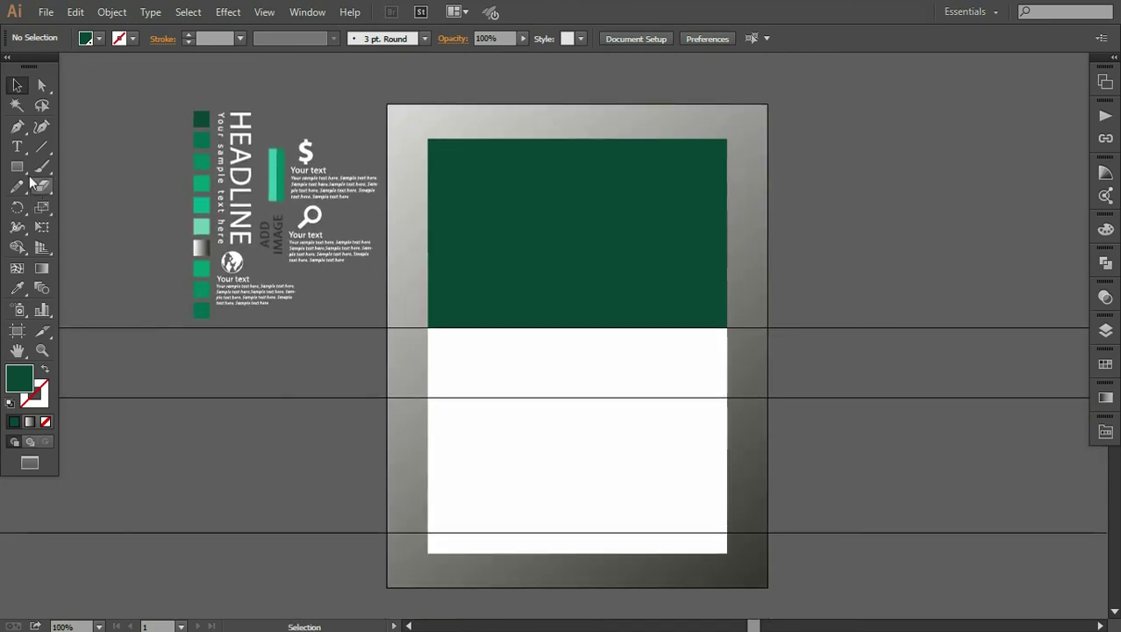
- Draw a closed triangle from the header's top edge to a point inside, filled brighter green
{"action": "left_click", "coordinate": [17, 126]}
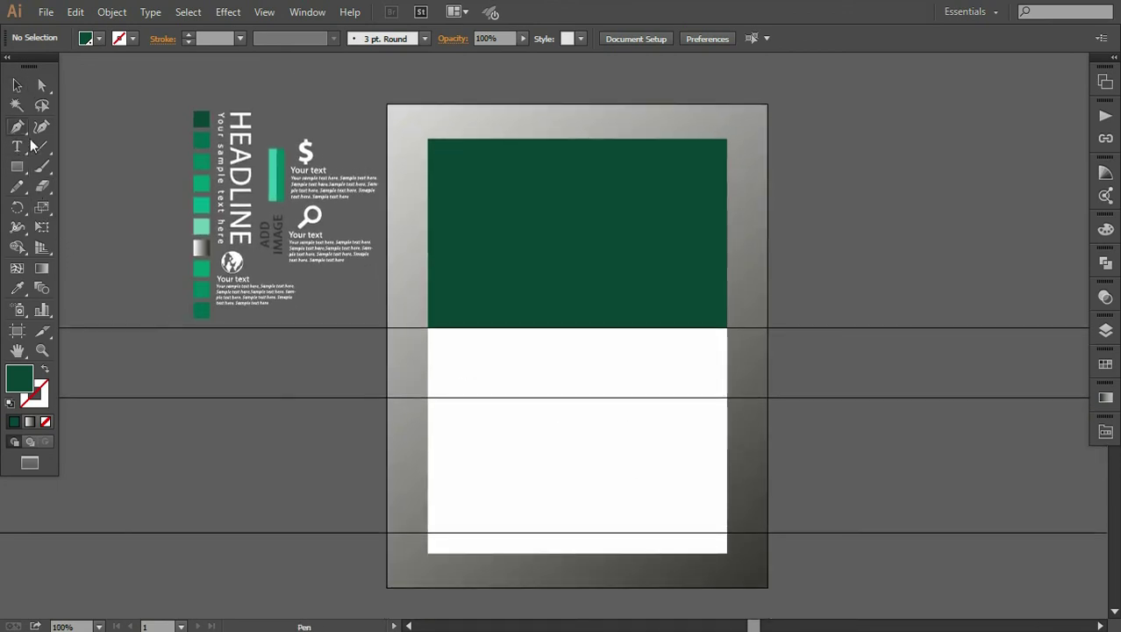
{"action": "left_click", "coordinate": [453, 139]}
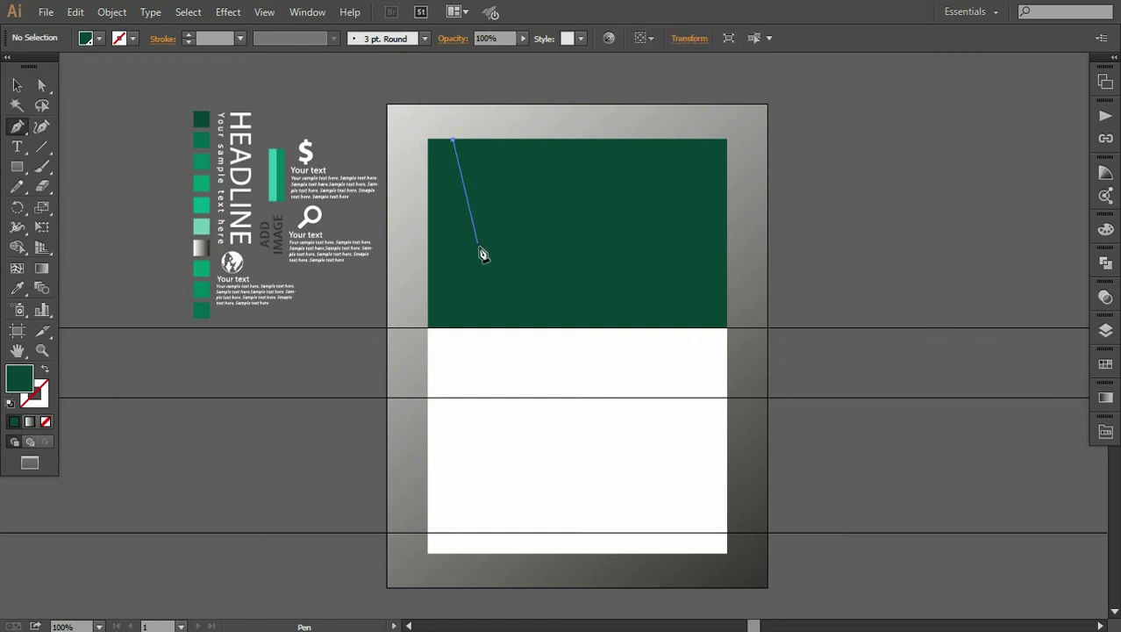
{"action": "left_click", "coordinate": [508, 306]}
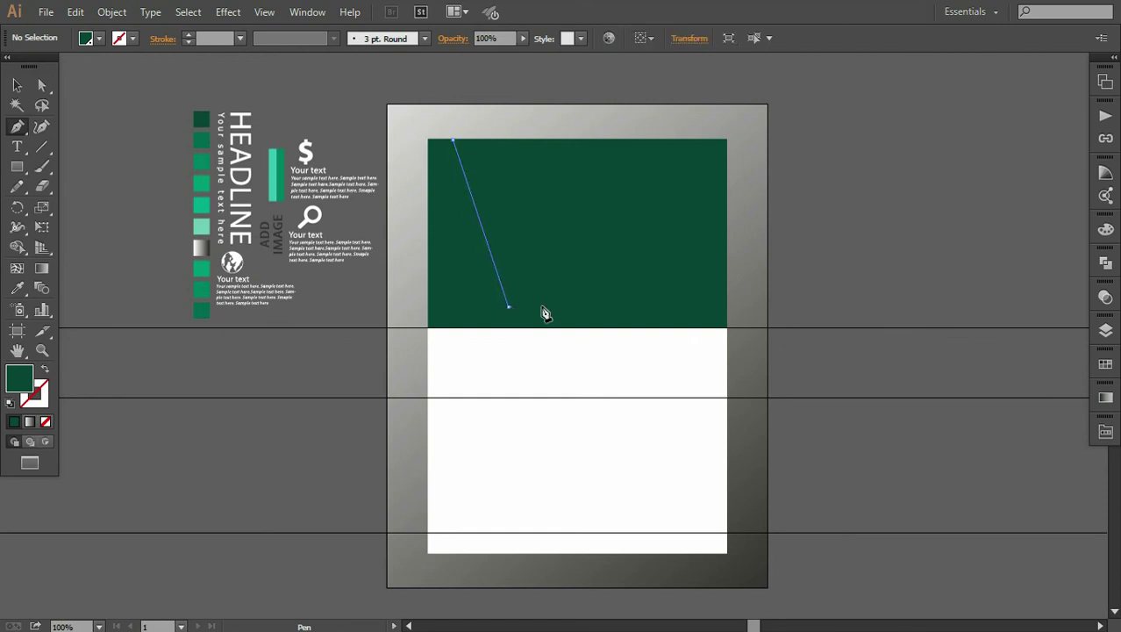
{"action": "left_click", "coordinate": [726, 139]}
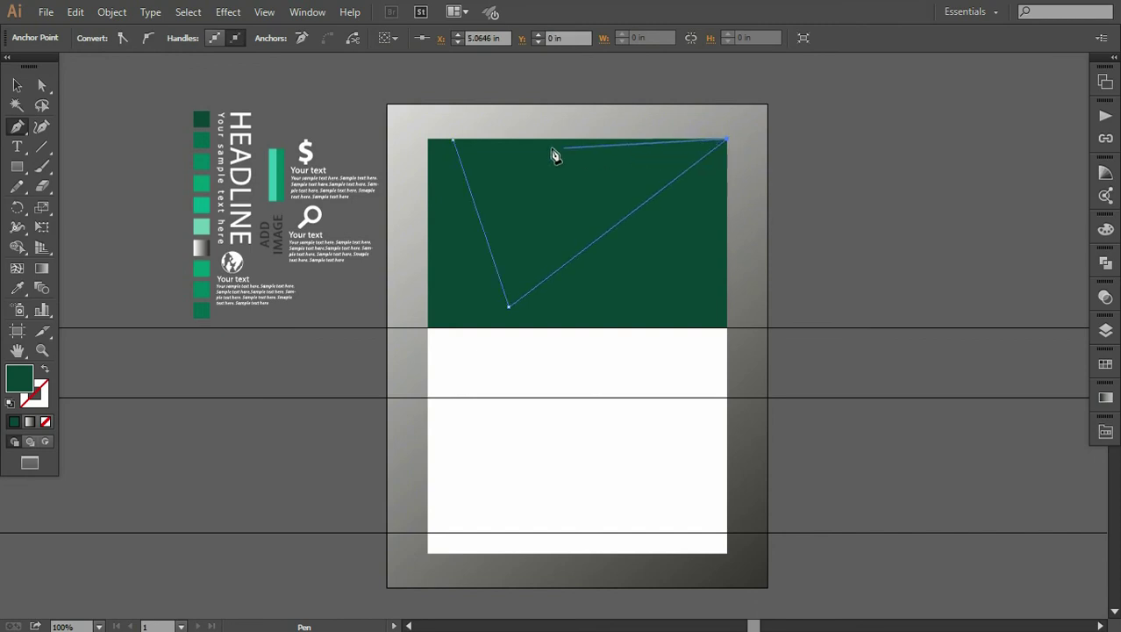
{"action": "left_click", "coordinate": [455, 141]}
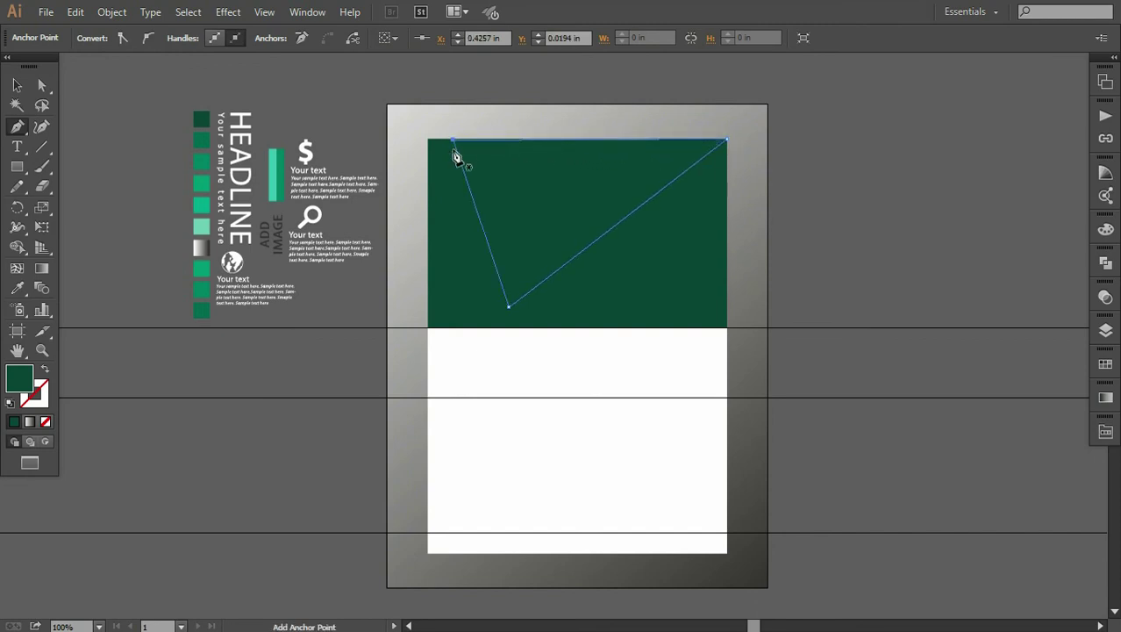
{"action": "left_click", "coordinate": [17, 288]}
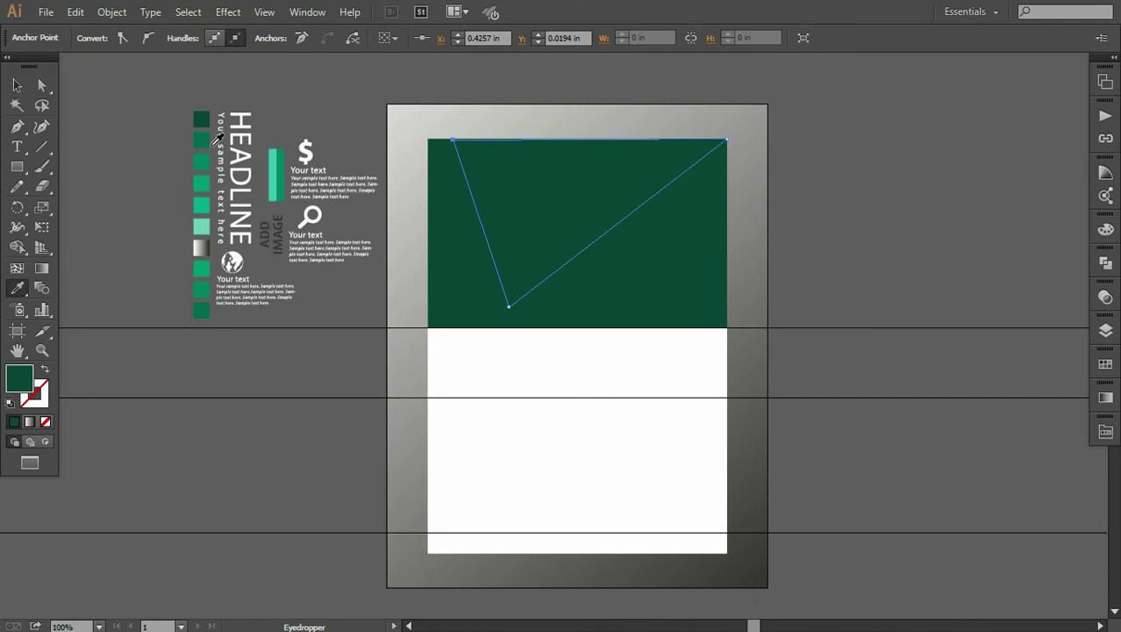
{"action": "left_click", "coordinate": [209, 142]}
- Align the triangle's top-left anchor flush with the header's top edge
{"action": "left_click", "coordinate": [41, 85]}
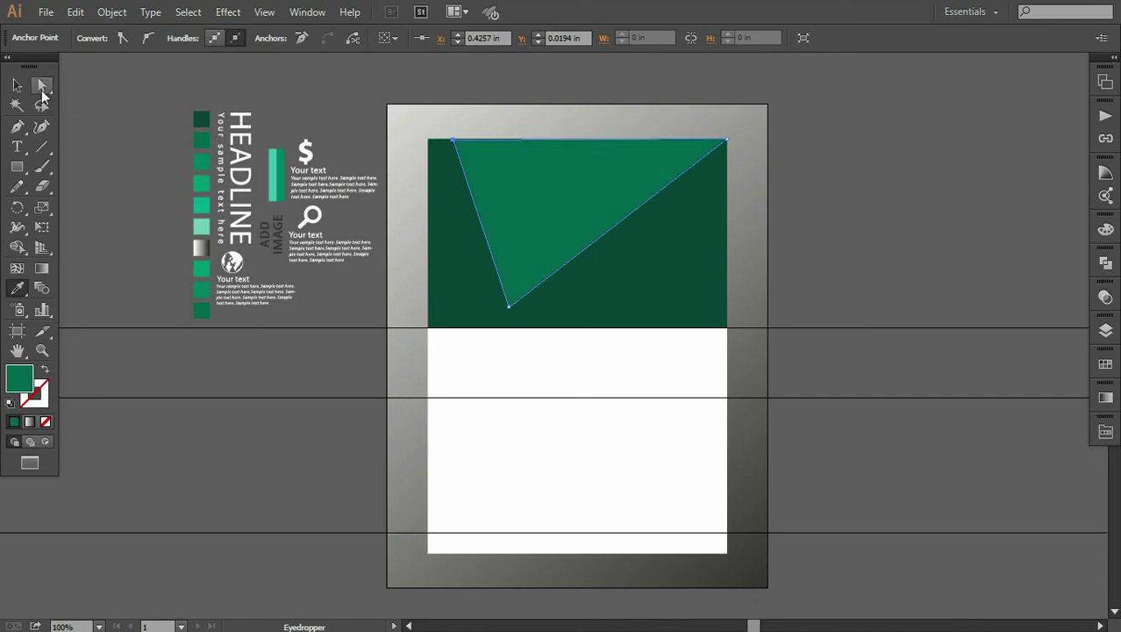
{"action": "scroll", "coordinate": [538, 338], "scroll_direction": "up", "scroll_amount": 4}
{"action": "scroll", "coordinate": [538, 338], "scroll_direction": "left", "scroll_amount": 2}
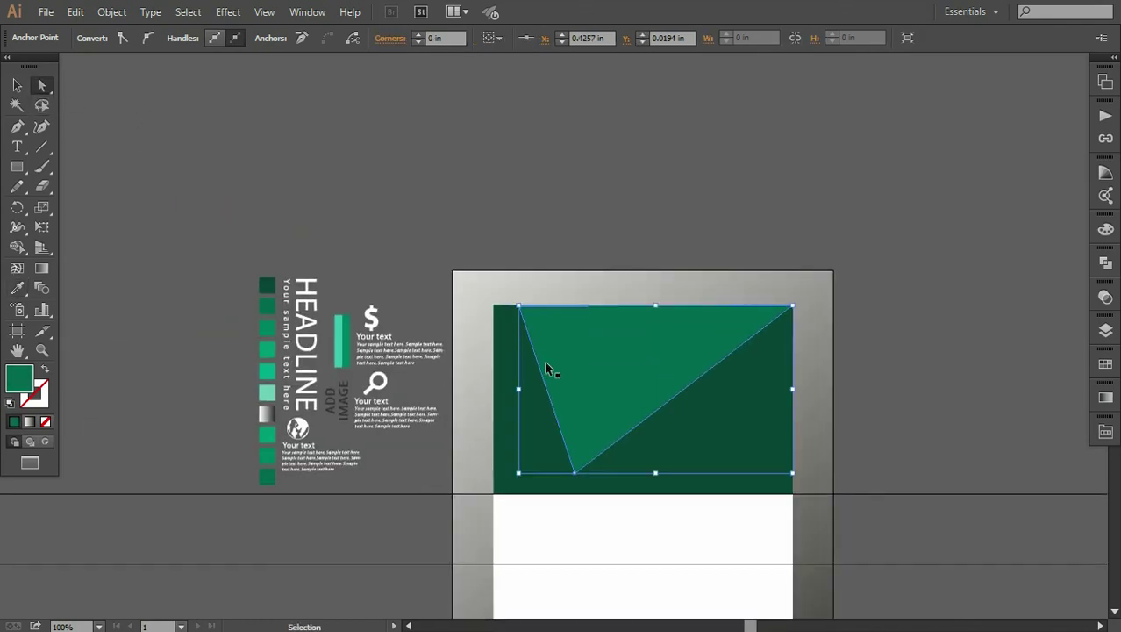
{"action": "scroll", "coordinate": [544, 359], "scroll_direction": "up", "scroll_amount": 2}
{"action": "scroll", "coordinate": [472, 300], "scroll_direction": "up", "scroll_amount": 3}
{"action": "left_click_drag", "start_coordinate": [340, 229], "coordinate": [353, 307]}
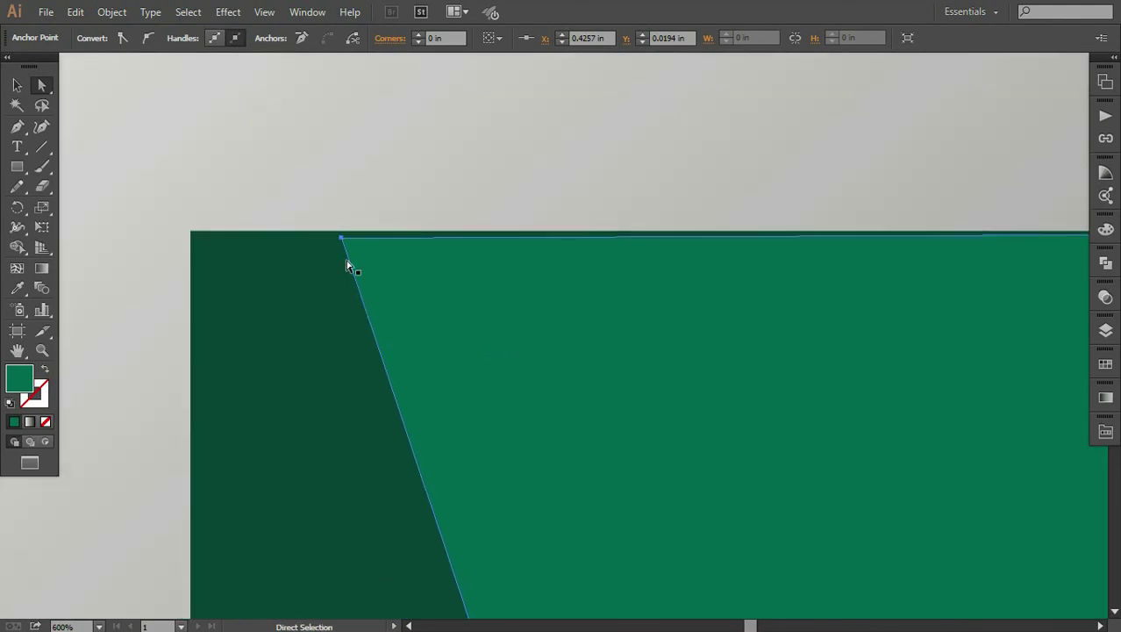
{"action": "left_click_drag", "start_coordinate": [342, 244], "coordinate": [336, 235]}
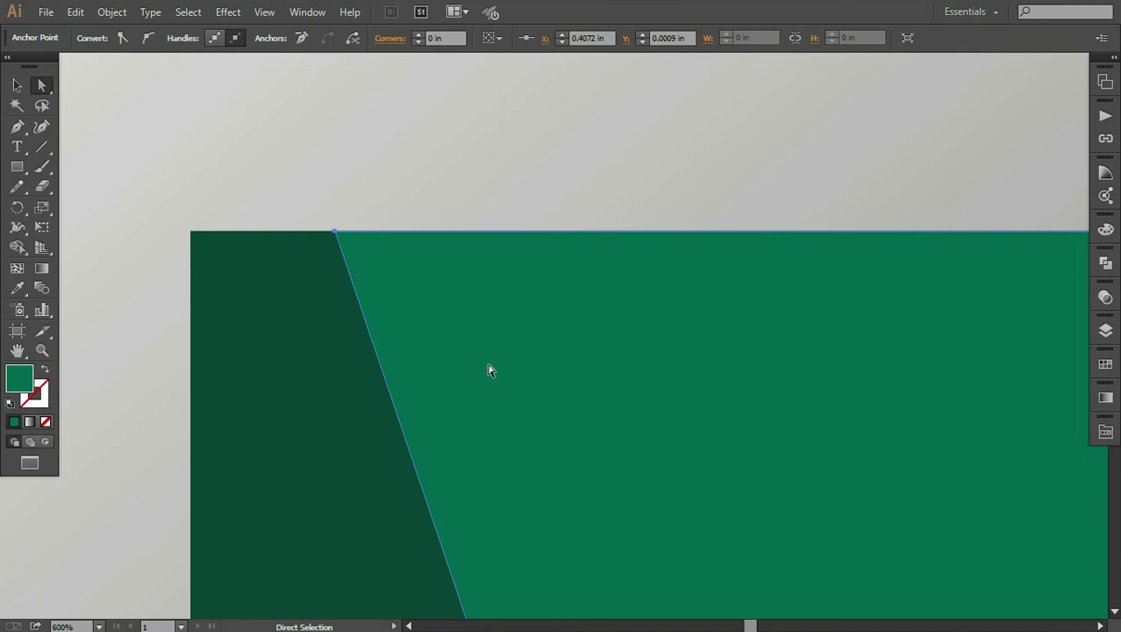
{"action": "left_click_drag", "start_coordinate": [793, 371], "coordinate": [424, 350]}
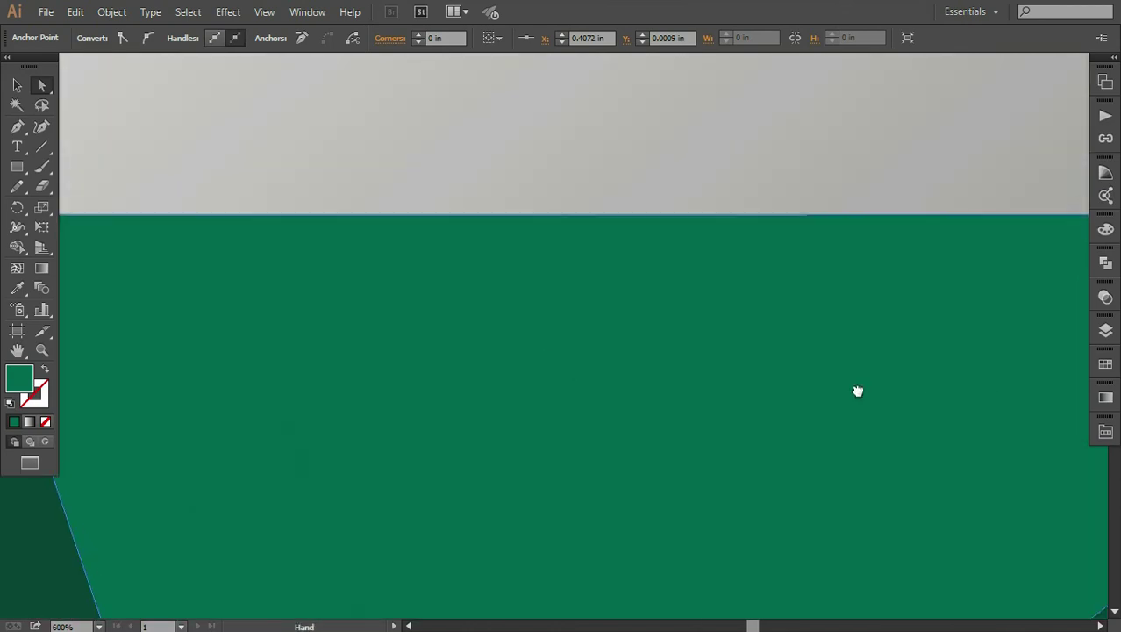
{"action": "left_click_drag", "start_coordinate": [859, 390], "coordinate": [478, 406]}
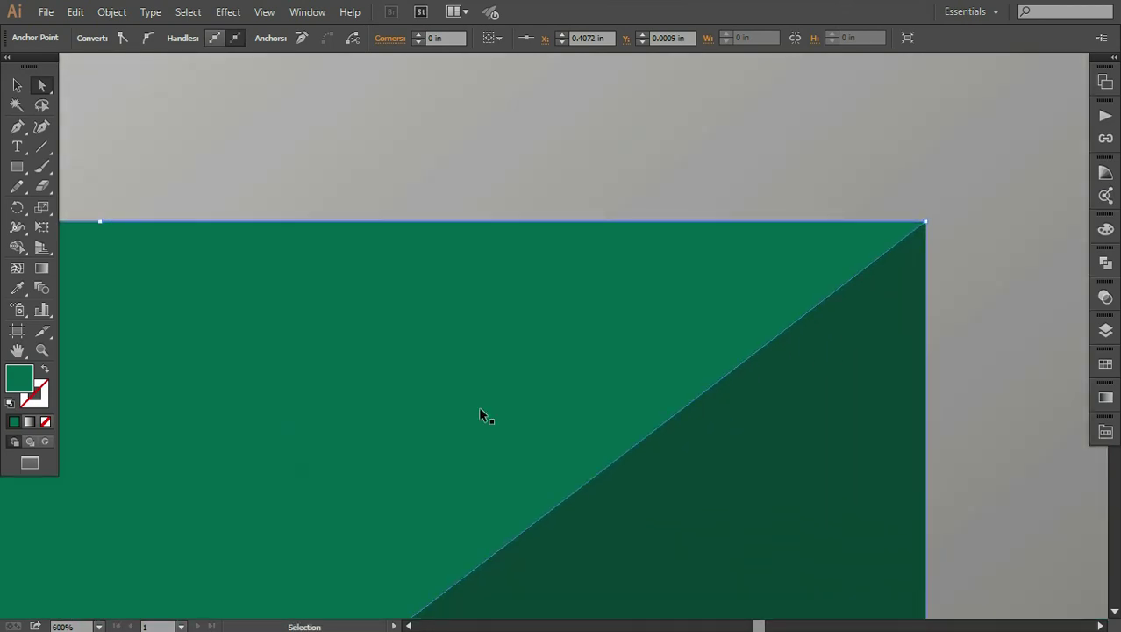
{"action": "key", "text": "ctrl+1"}
{"action": "left_click_drag", "start_coordinate": [549, 424], "coordinate": [578, 318]}
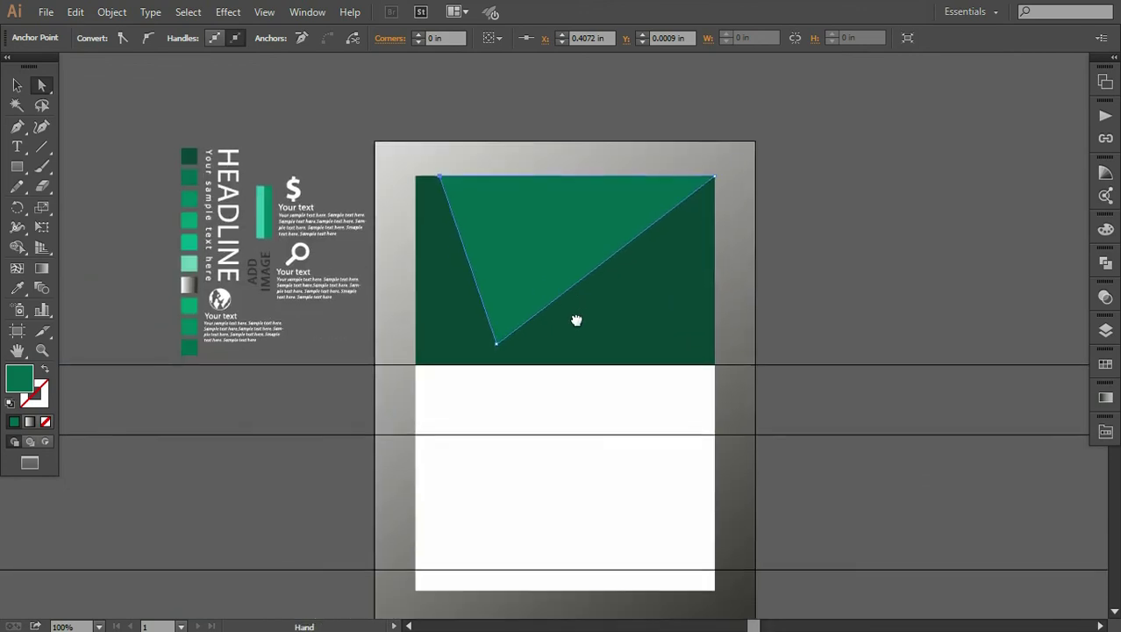
- Draw a second triangle from the header's top-left corner and fill it with a lighter green
{"action": "left_click", "coordinate": [246, 404]}
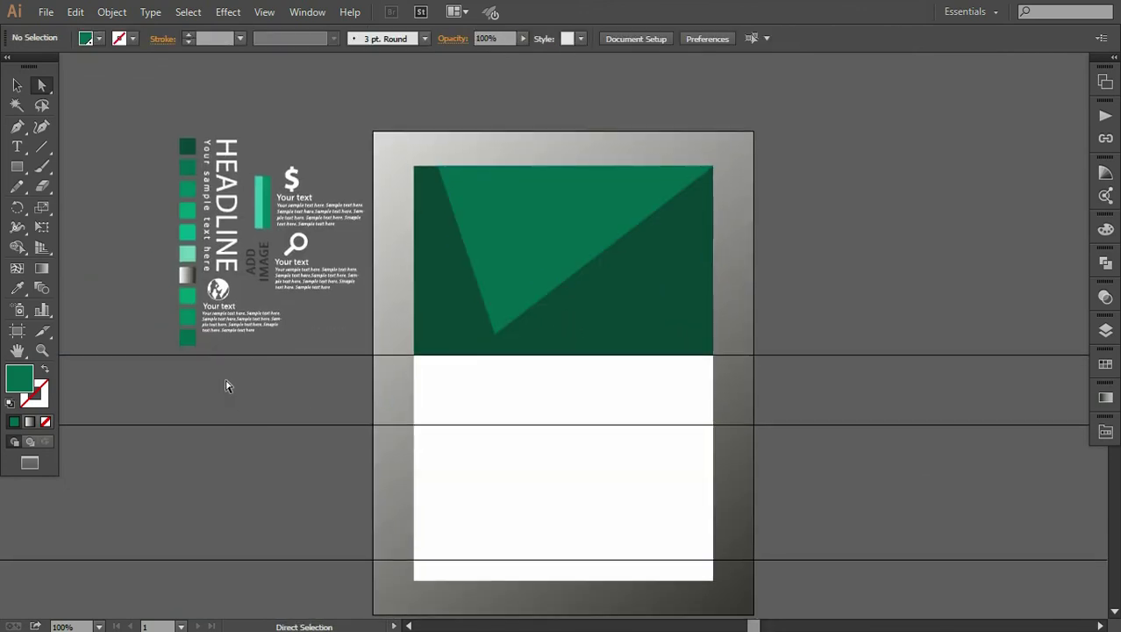
{"action": "left_click", "coordinate": [17, 126]}
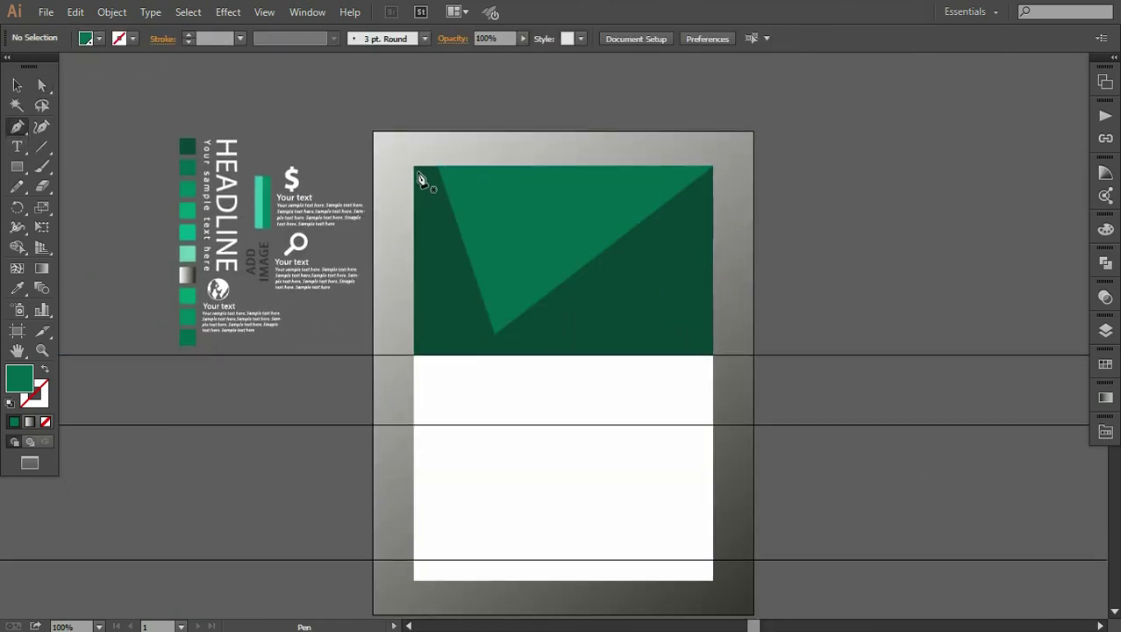
{"action": "left_click", "coordinate": [413, 166]}
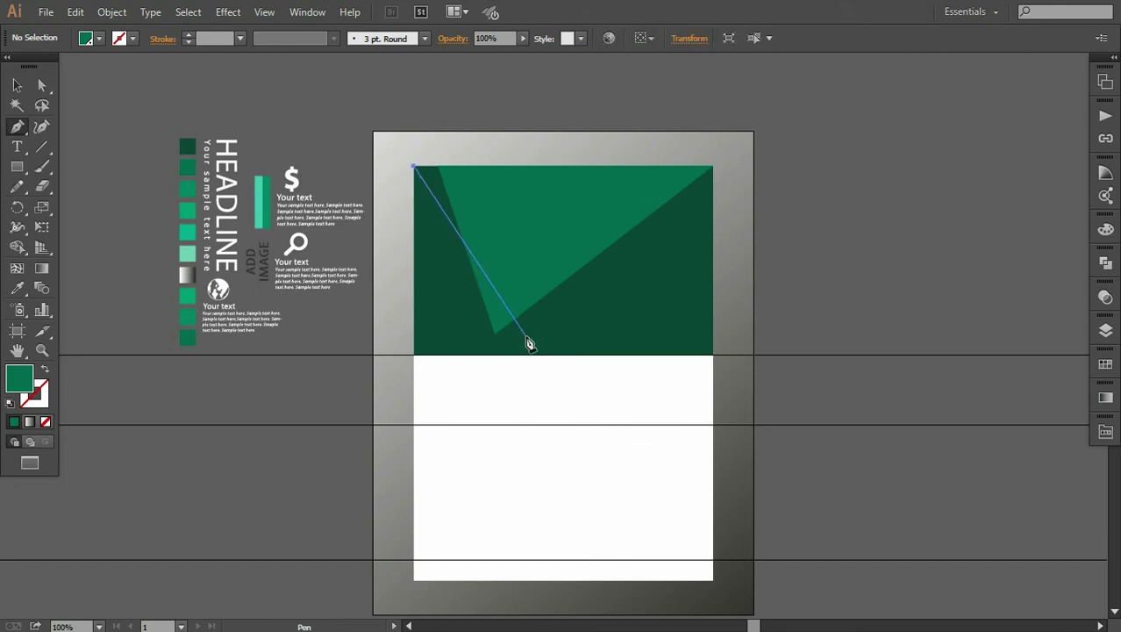
{"action": "left_click", "coordinate": [557, 336]}
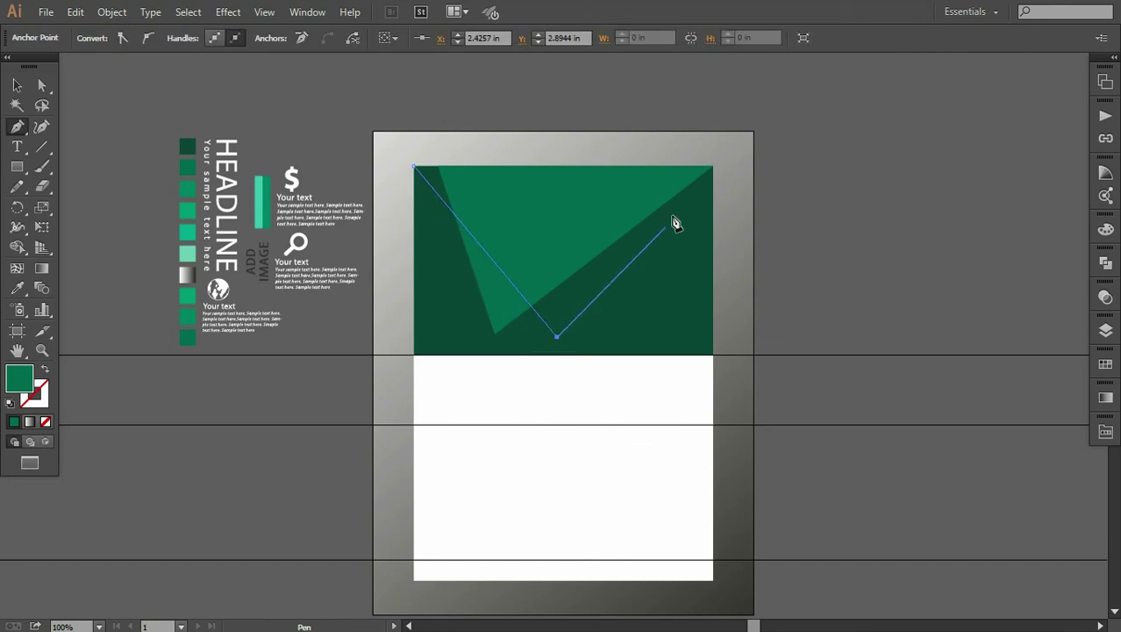
{"action": "left_click", "coordinate": [713, 167]}
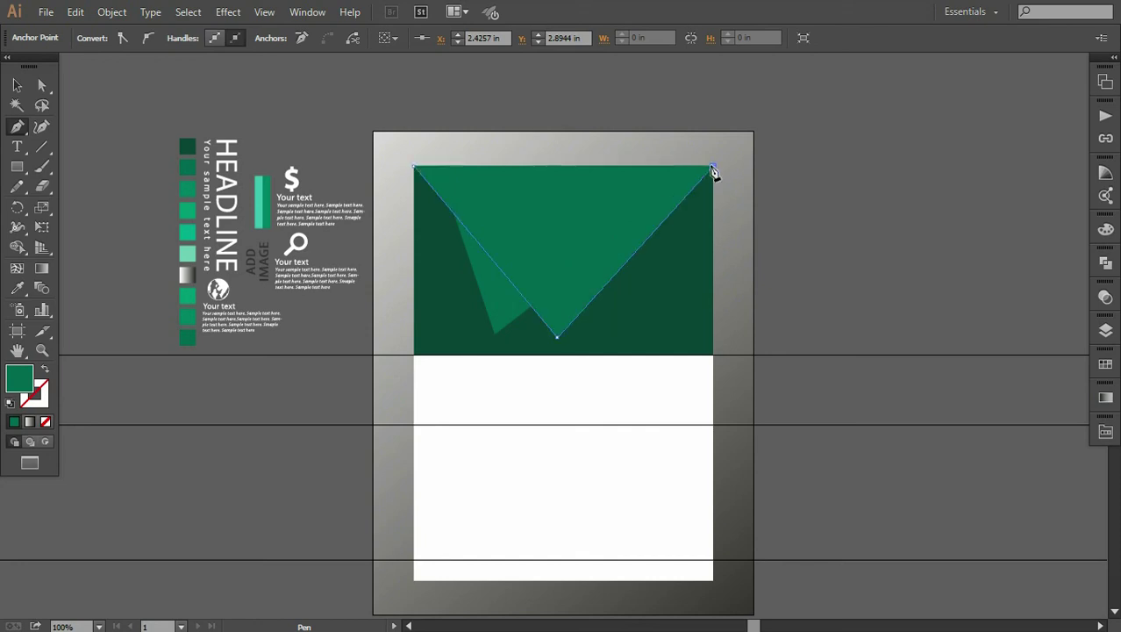
{"action": "left_click", "coordinate": [414, 166]}
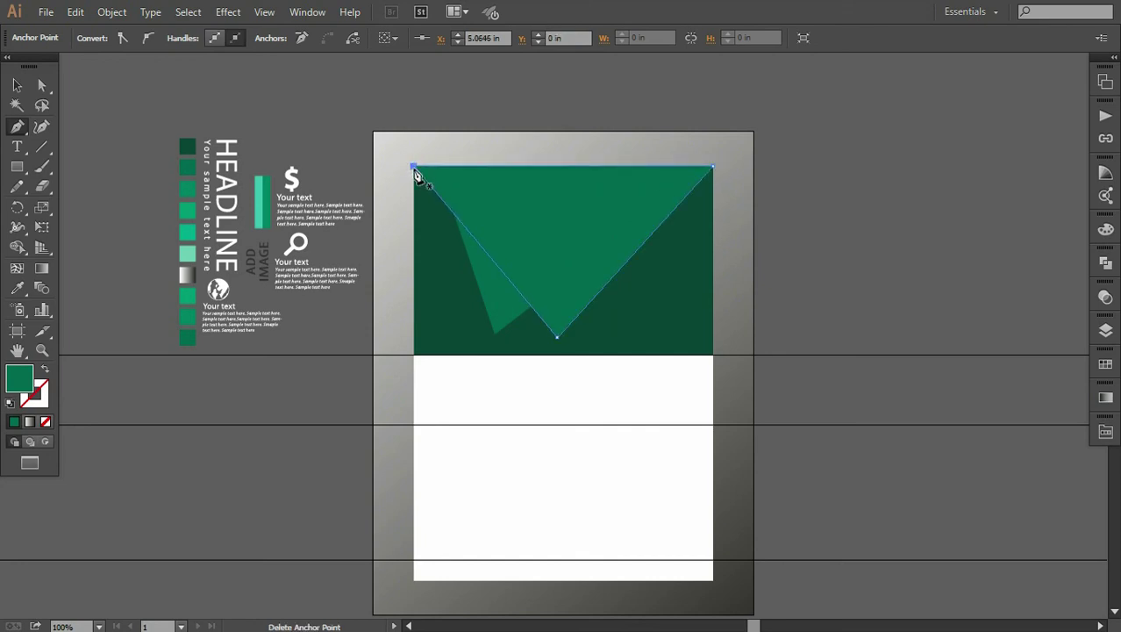
{"action": "left_click", "coordinate": [17, 288]}
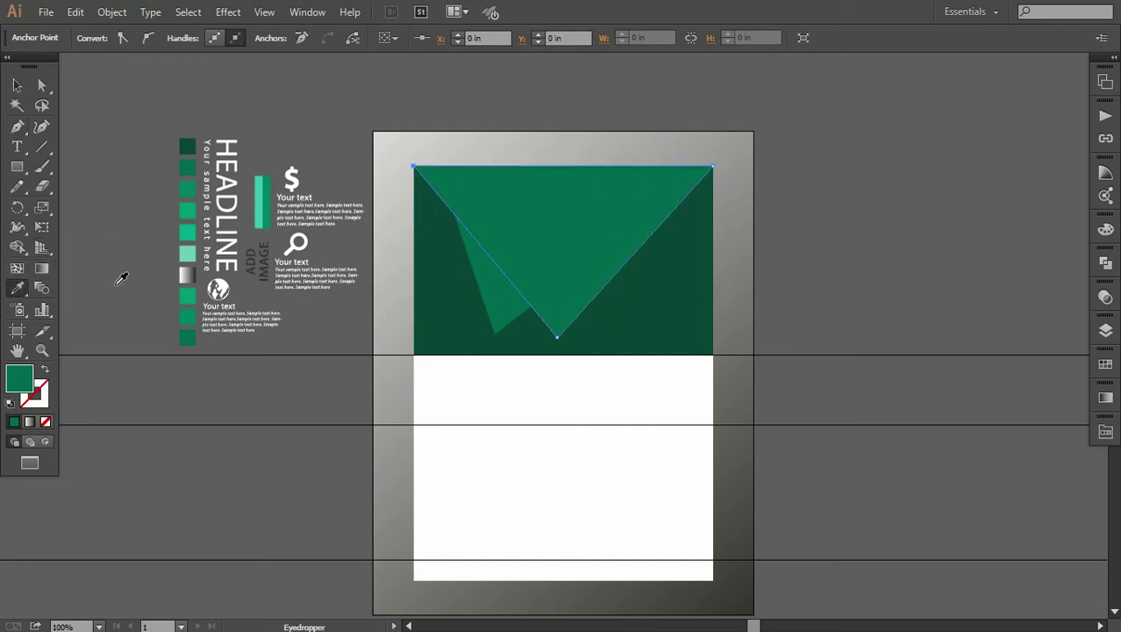
{"action": "left_click", "coordinate": [195, 206]}
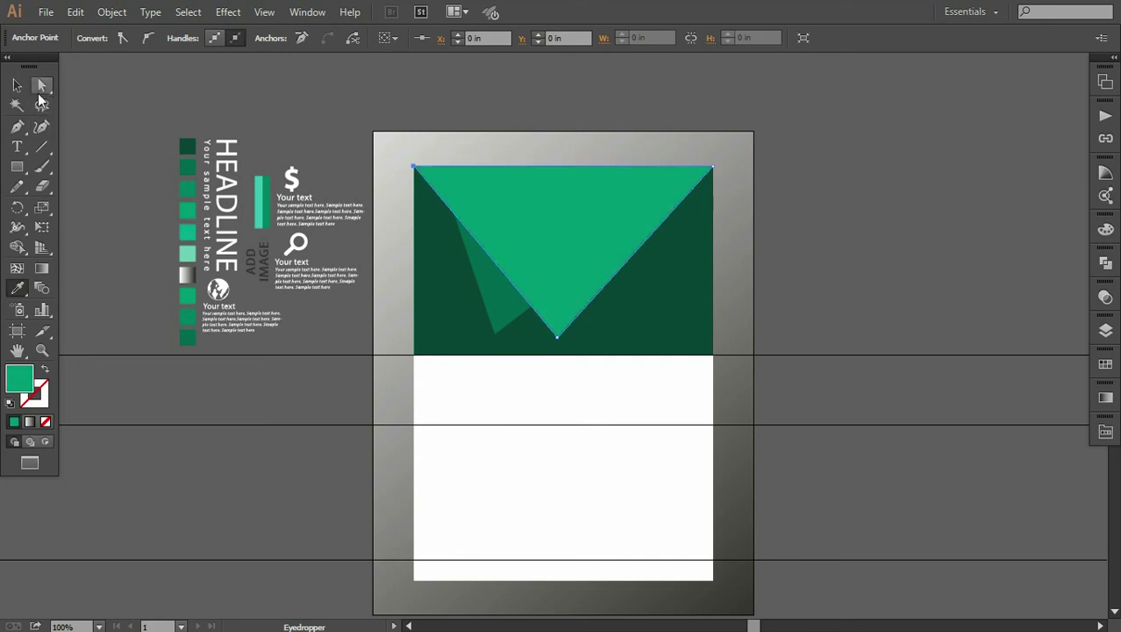
- Move the first triangle's top-left anchor left along the header's top edge
{"action": "left_click", "coordinate": [41, 88]}
{"action": "left_click", "coordinate": [492, 286]}
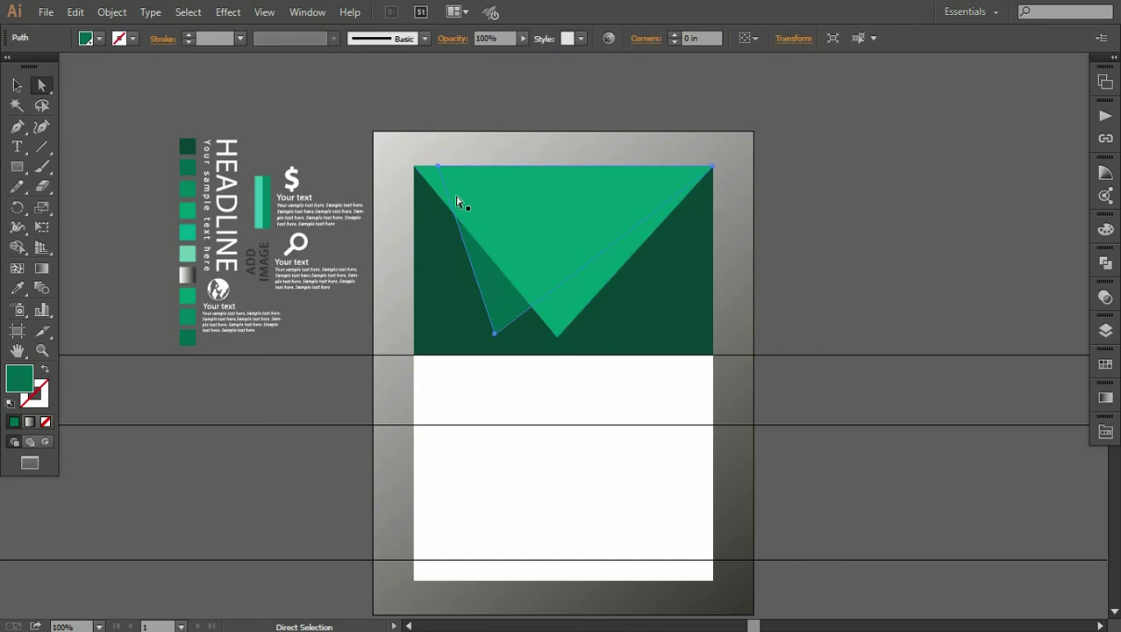
{"action": "key", "text": "v"}
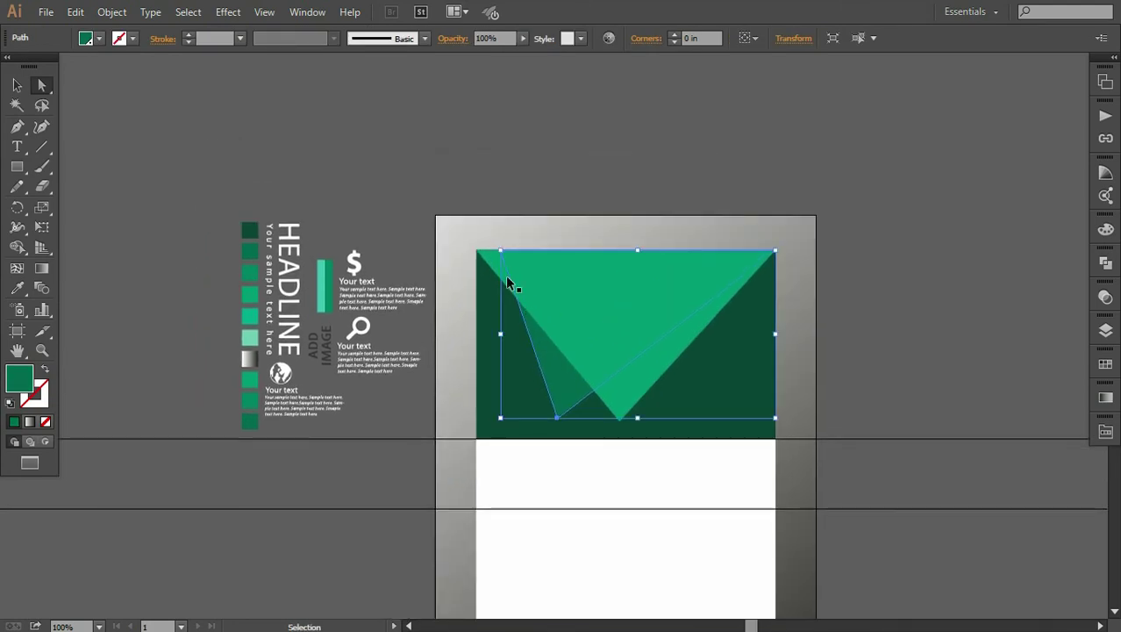
{"action": "scroll", "coordinate": [507, 282], "scroll_direction": "up", "scroll_amount": 2}
{"action": "key", "text": "a"}
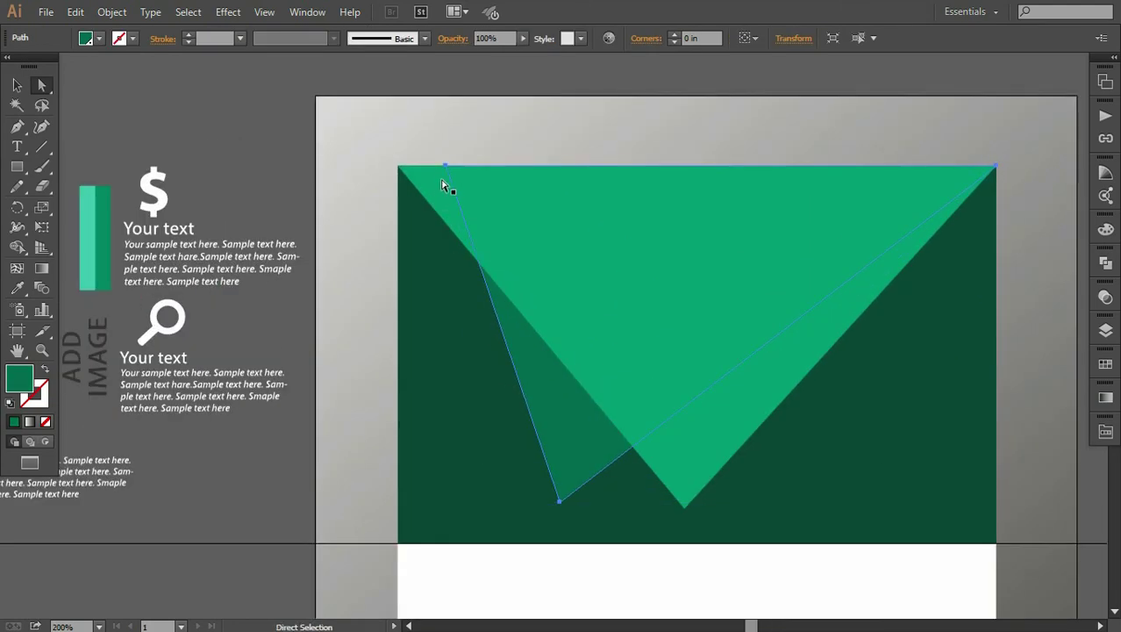
{"action": "left_click", "coordinate": [447, 167]}
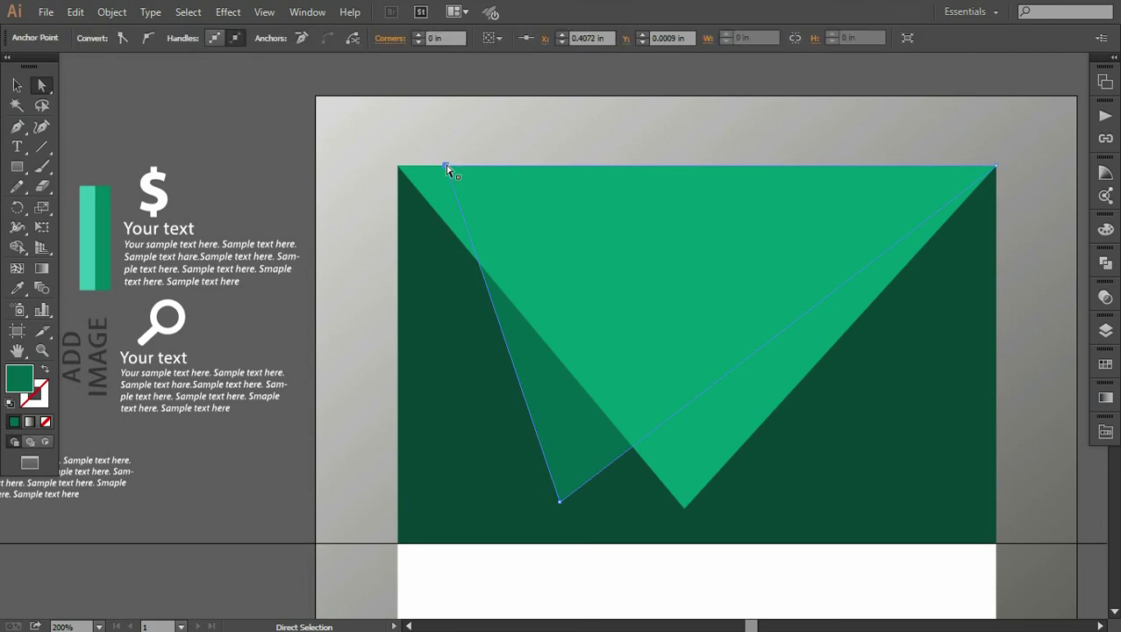
{"action": "left_click_drag", "start_coordinate": [446, 165], "coordinate": [430, 167]}
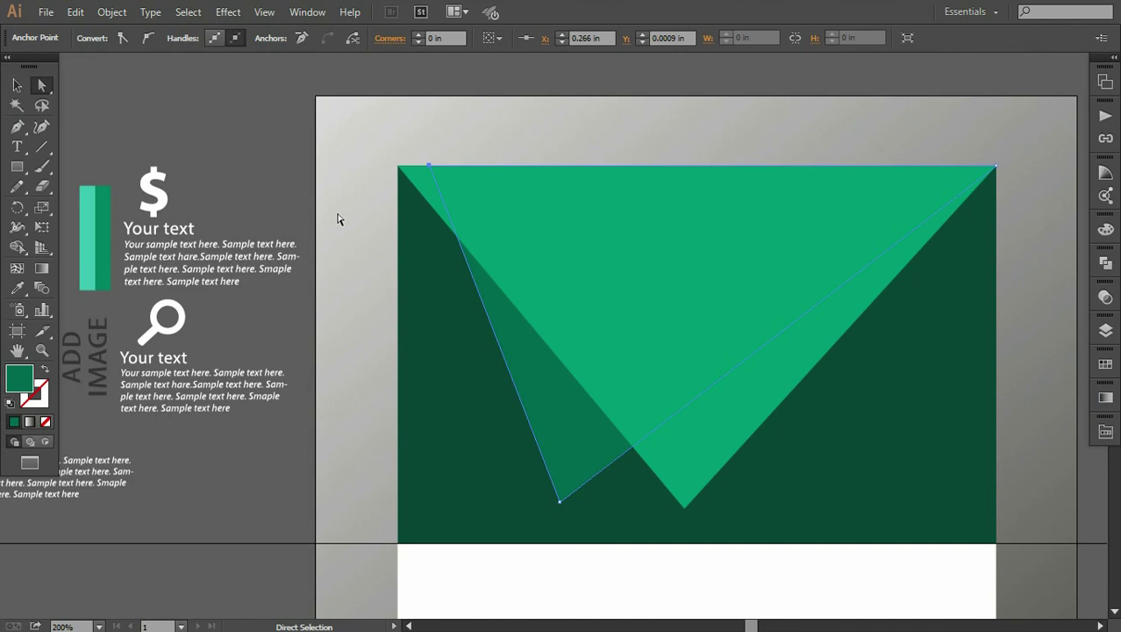
{"action": "left_click", "coordinate": [393, 213]}
- Pan and zoom to check the artboard's top-left corner and reposition the flyer in view
{"action": "left_click_drag", "start_coordinate": [393, 212], "coordinate": [424, 283]}
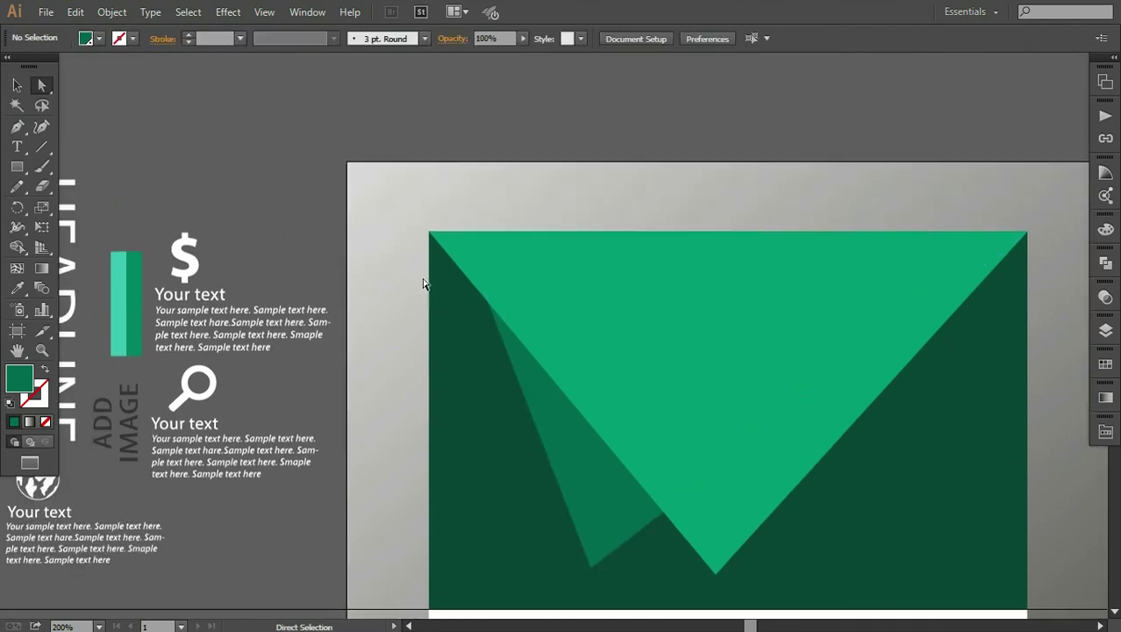
{"action": "scroll", "coordinate": [423, 283], "scroll_direction": "up", "scroll_amount": 2}
{"action": "scroll", "coordinate": [423, 283], "scroll_direction": "up", "scroll_amount": 1}
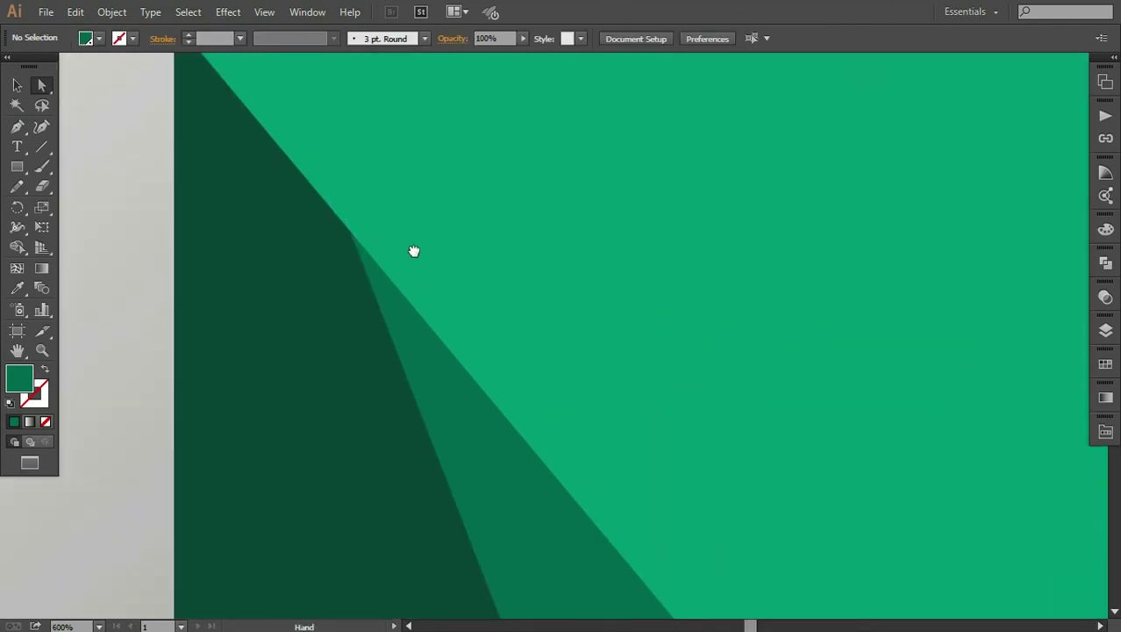
{"action": "left_click_drag", "start_coordinate": [413, 251], "coordinate": [460, 353]}
{"action": "scroll", "coordinate": [519, 412], "scroll_direction": "down", "scroll_amount": 1}
{"action": "scroll", "coordinate": [522, 411], "scroll_direction": "down", "scroll_amount": 2}
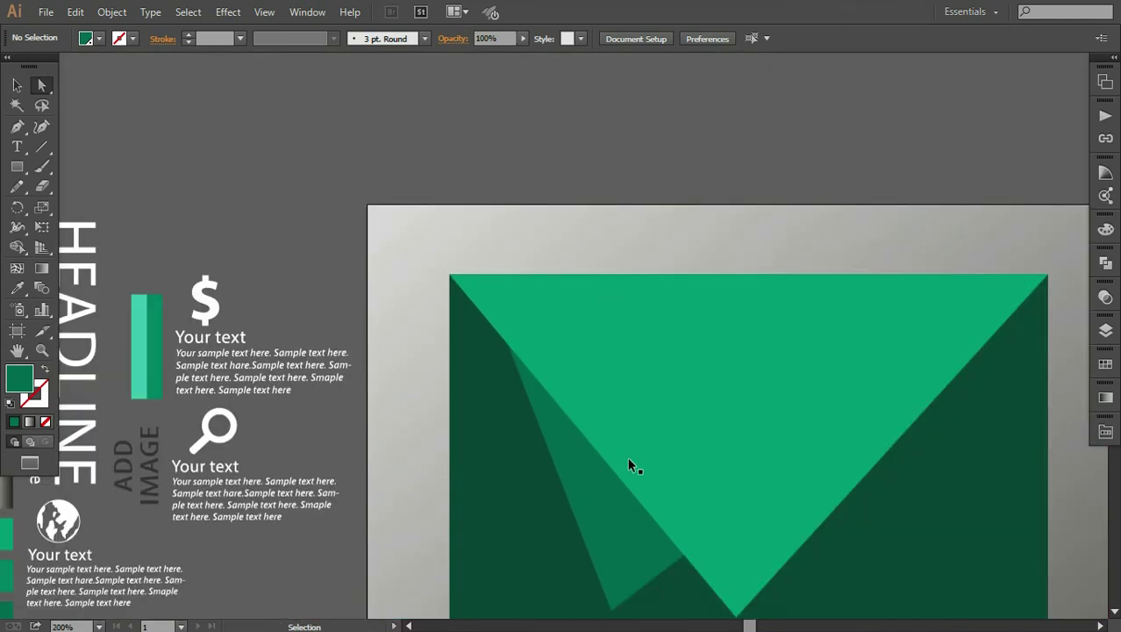
{"action": "scroll", "coordinate": [627, 456], "scroll_direction": "down", "scroll_amount": 2}
{"action": "left_click_drag", "start_coordinate": [640, 485], "coordinate": [552, 342]}
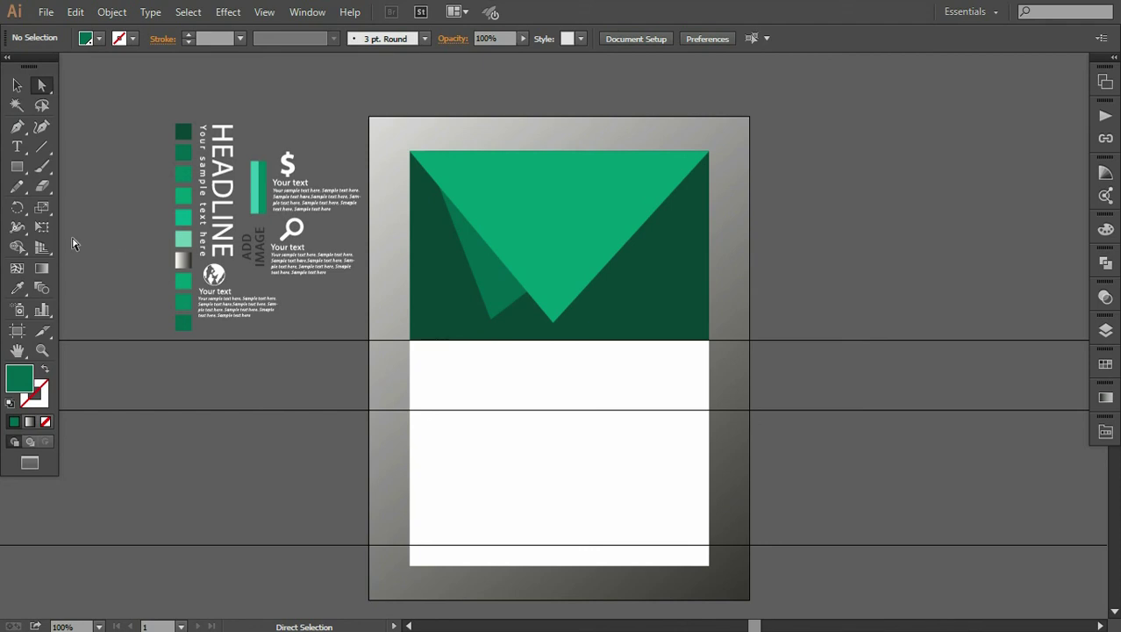
- Draw a third triangle from the header's top-left corner, filled light green
{"action": "left_click", "coordinate": [16, 125]}
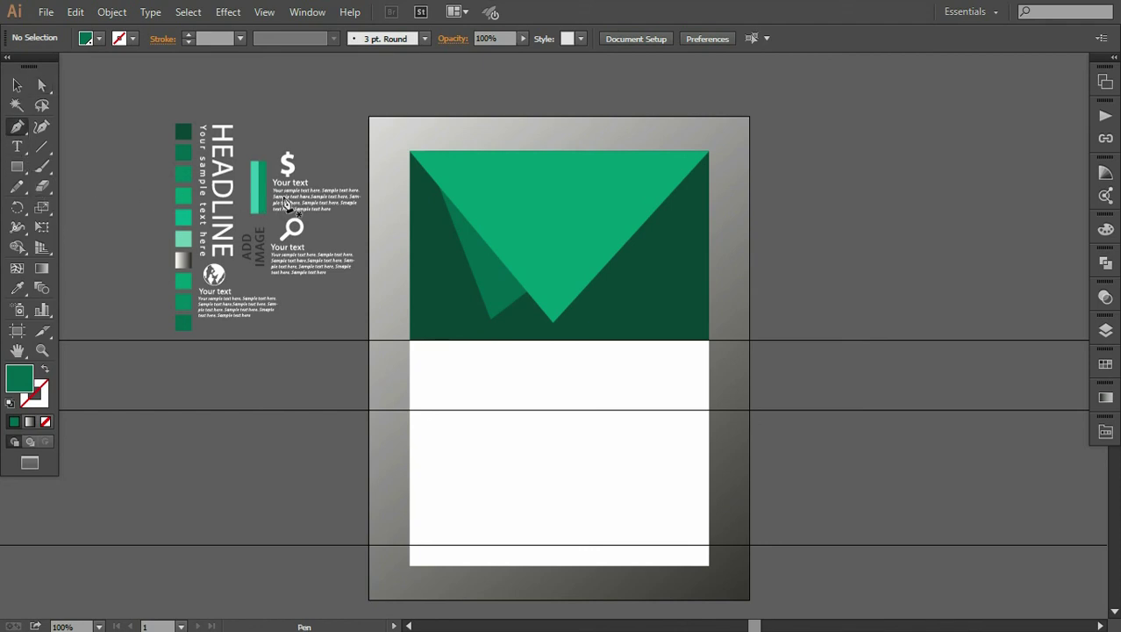
{"action": "left_click", "coordinate": [409, 152]}
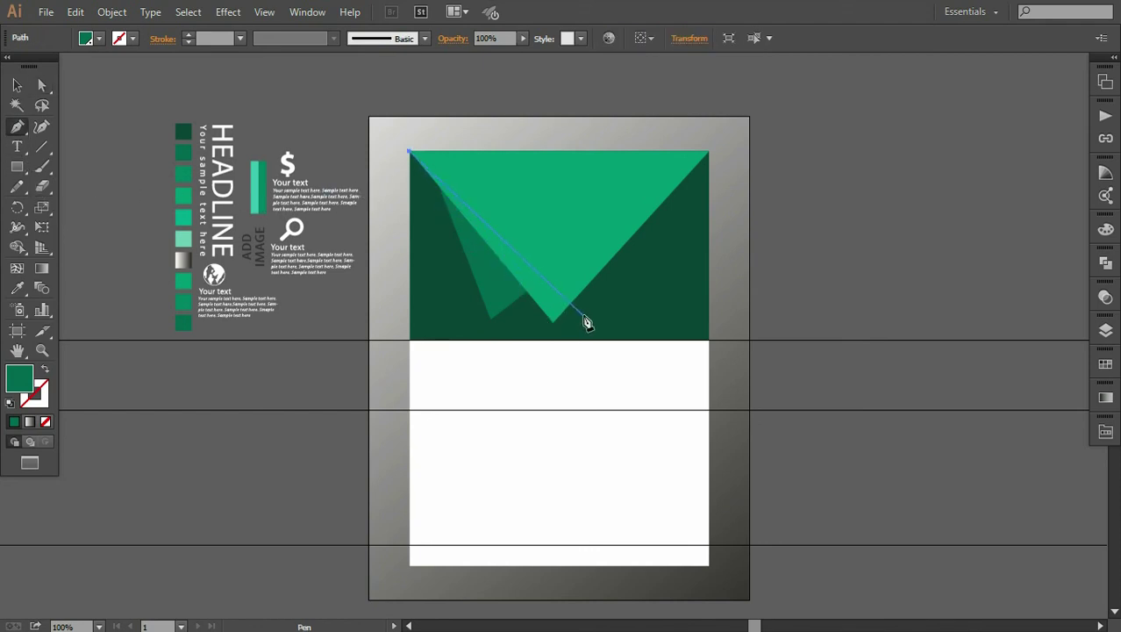
{"action": "left_click", "coordinate": [612, 304]}
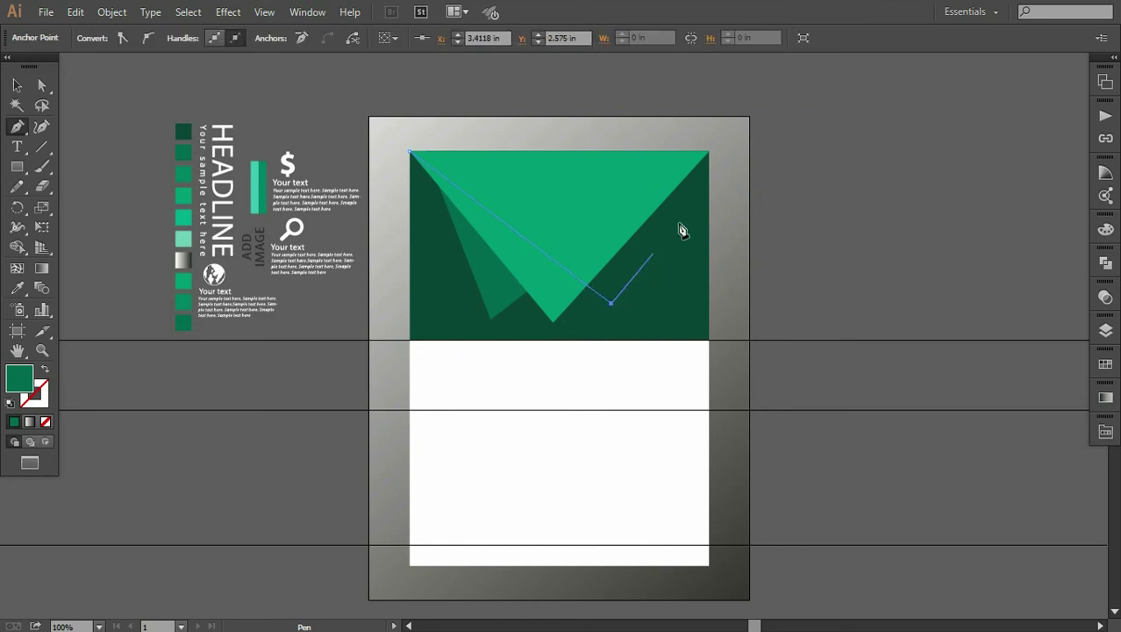
{"action": "left_click", "coordinate": [709, 153]}
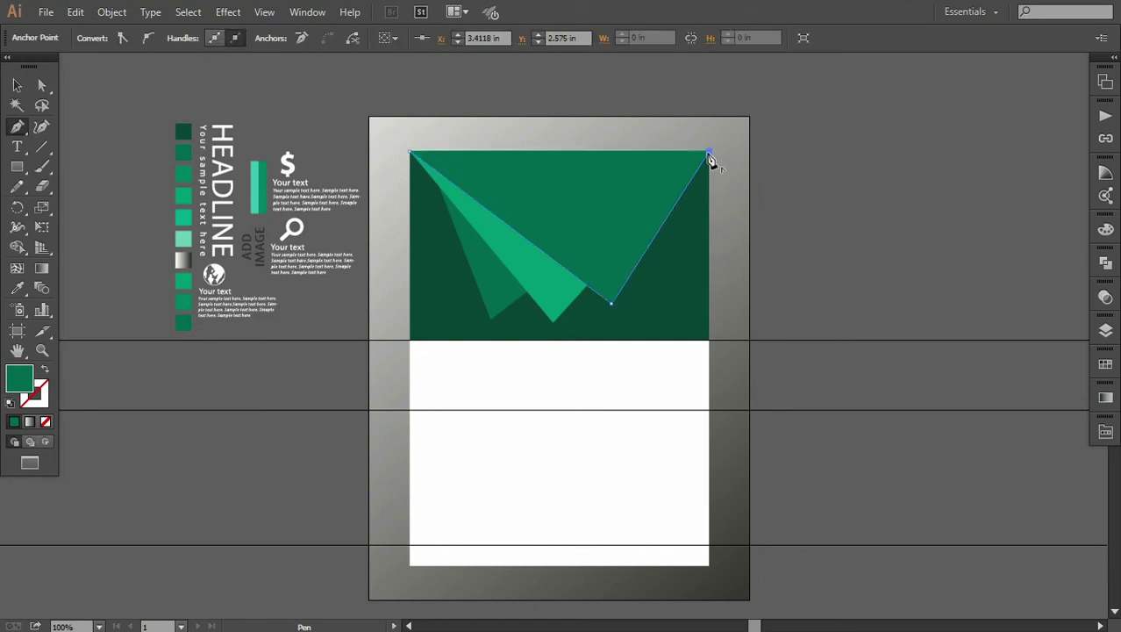
{"action": "left_click", "coordinate": [409, 152]}
{"action": "left_click", "coordinate": [17, 288]}
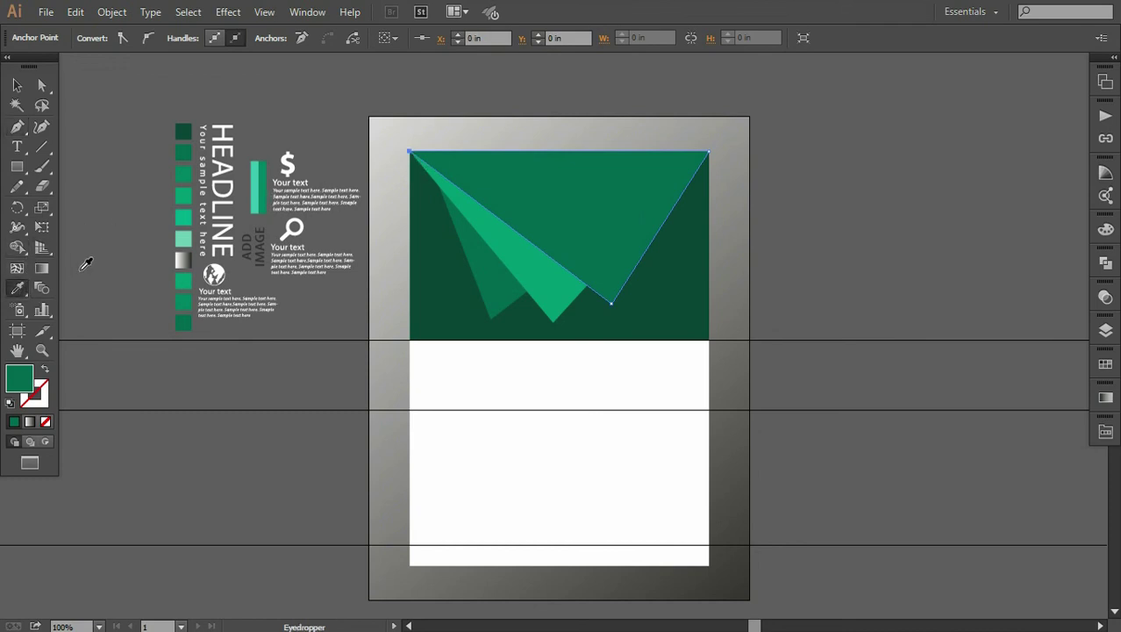
{"action": "left_click", "coordinate": [182, 197]}
- Refill the new triangle with the medium green swatch
{"action": "left_click", "coordinate": [41, 85]}
{"action": "left_click", "coordinate": [86, 175]}
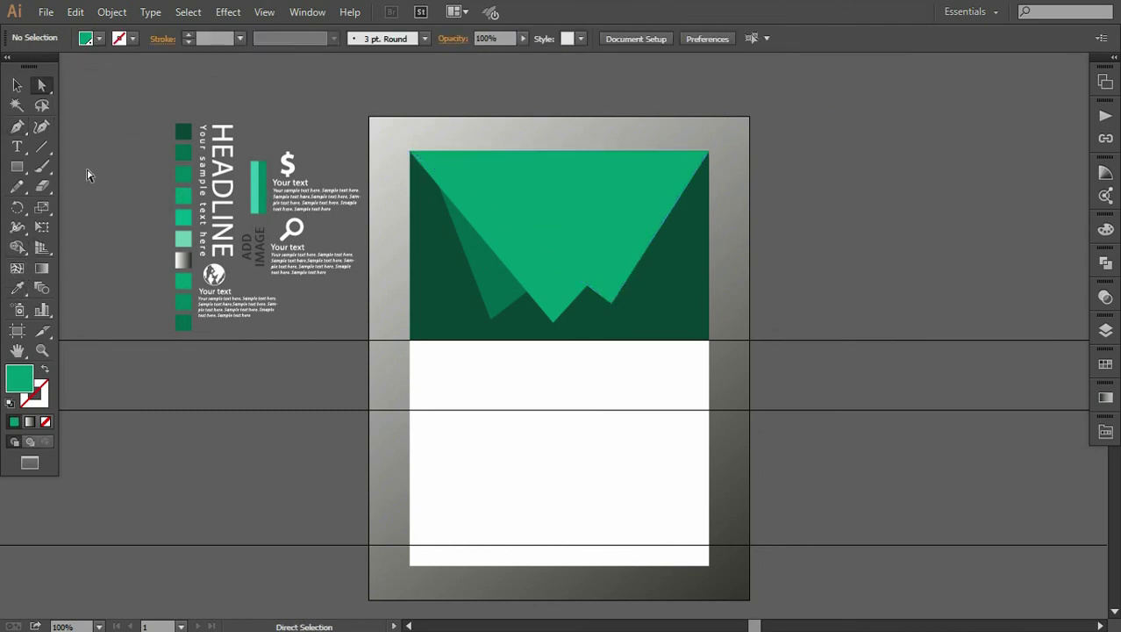
{"action": "left_click", "coordinate": [553, 291]}
{"action": "left_click", "coordinate": [17, 288]}
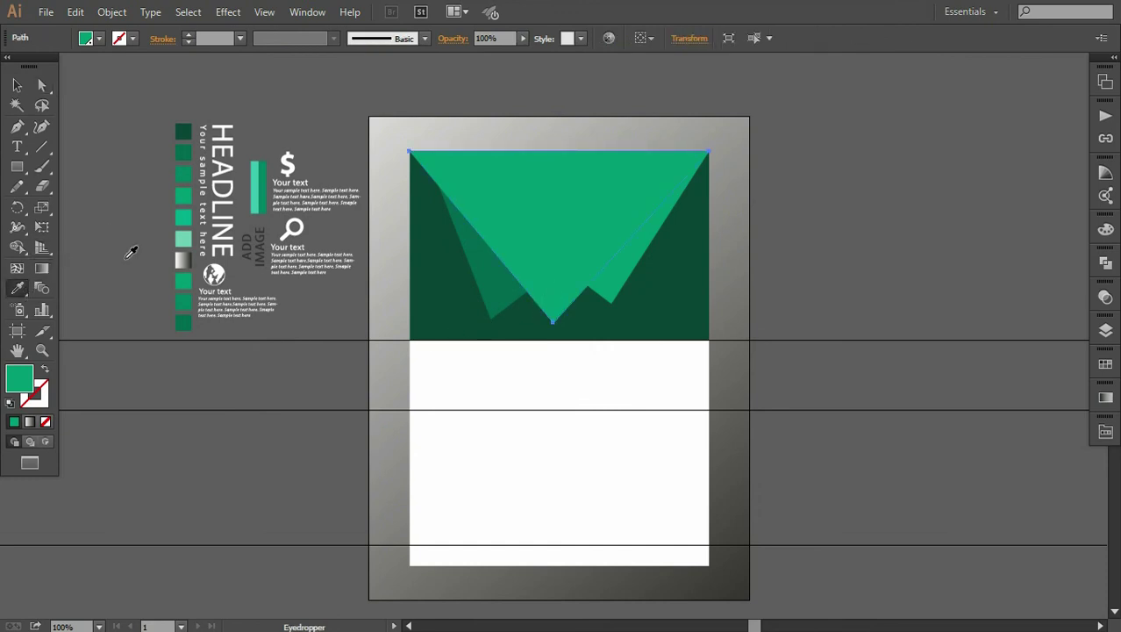
{"action": "left_click", "coordinate": [183, 175]}
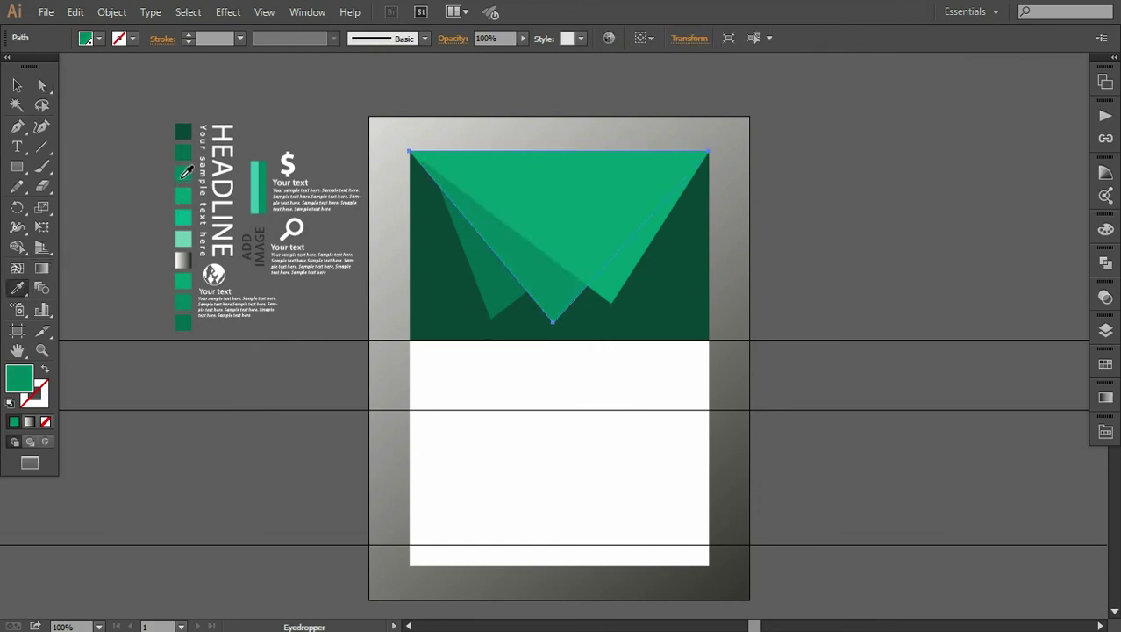
{"action": "left_click", "coordinate": [17, 86]}
{"action": "left_click", "coordinate": [81, 148]}
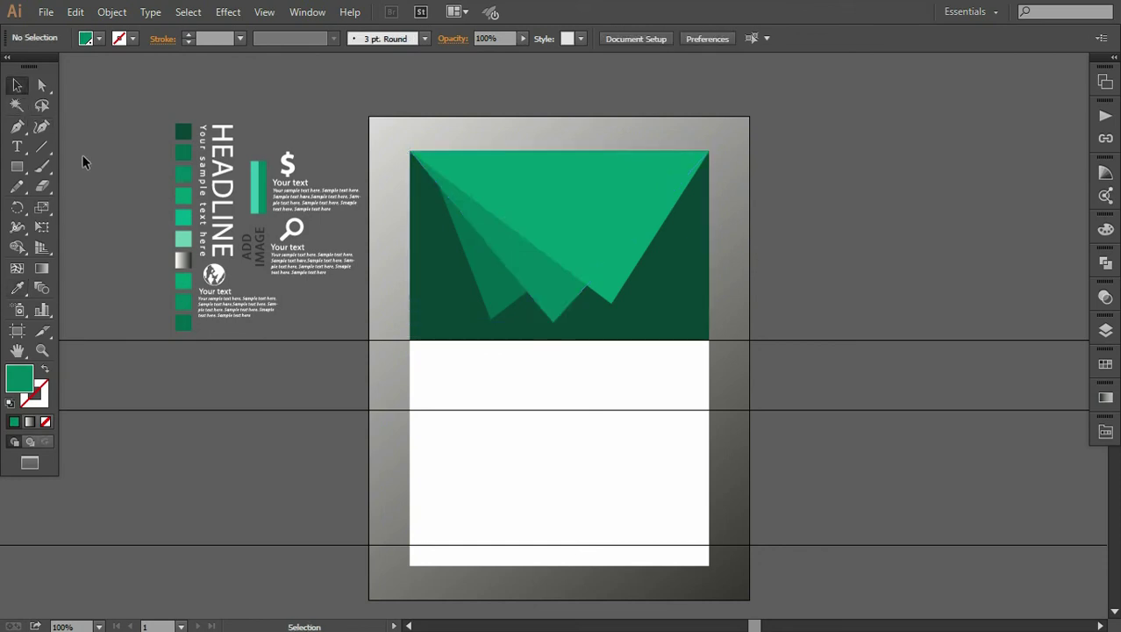
- Nudge the new triangle's bottom point and the darker triangle's top-left point to tighten the corner
{"action": "left_click", "coordinate": [42, 85]}
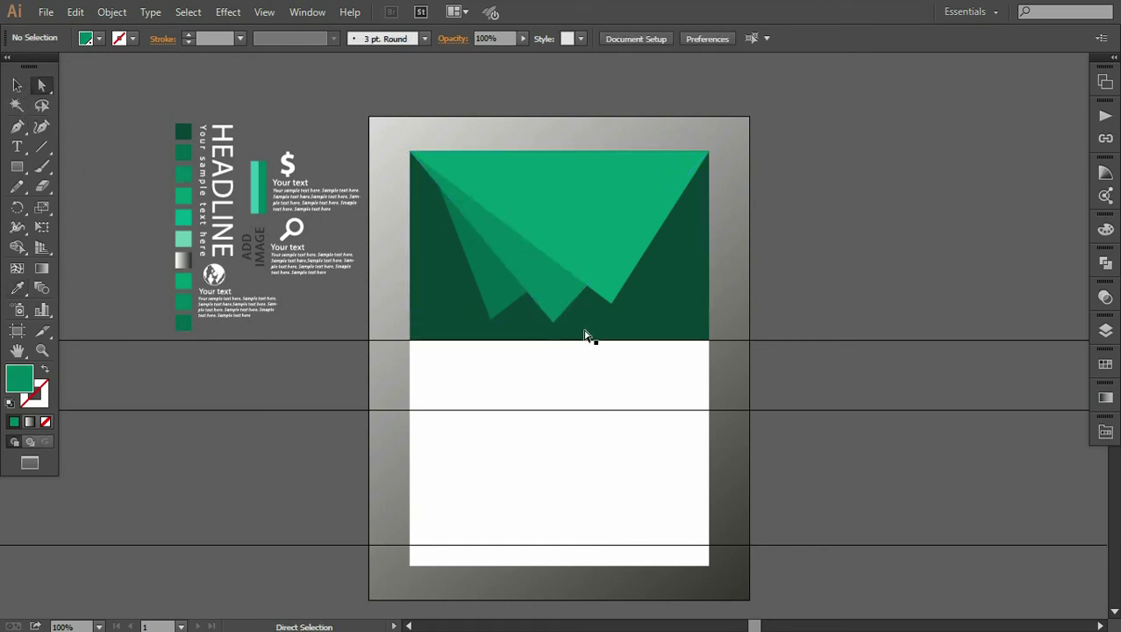
{"action": "left_click", "coordinate": [611, 304]}
{"action": "left_click_drag", "start_coordinate": [612, 307], "coordinate": [607, 311]}
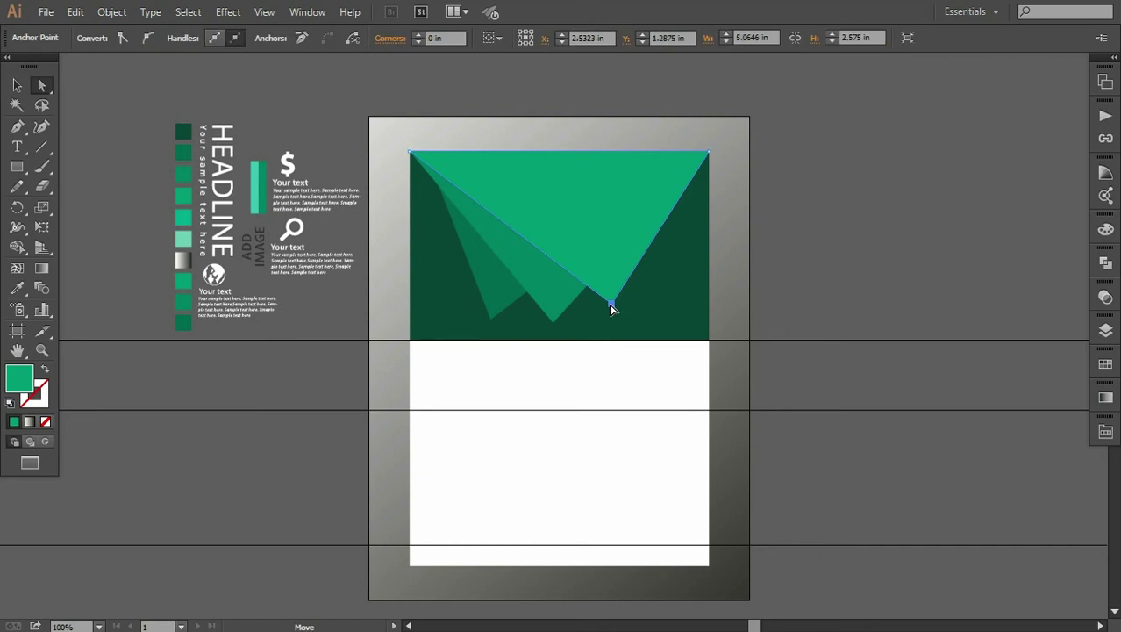
{"action": "left_click", "coordinate": [504, 307]}
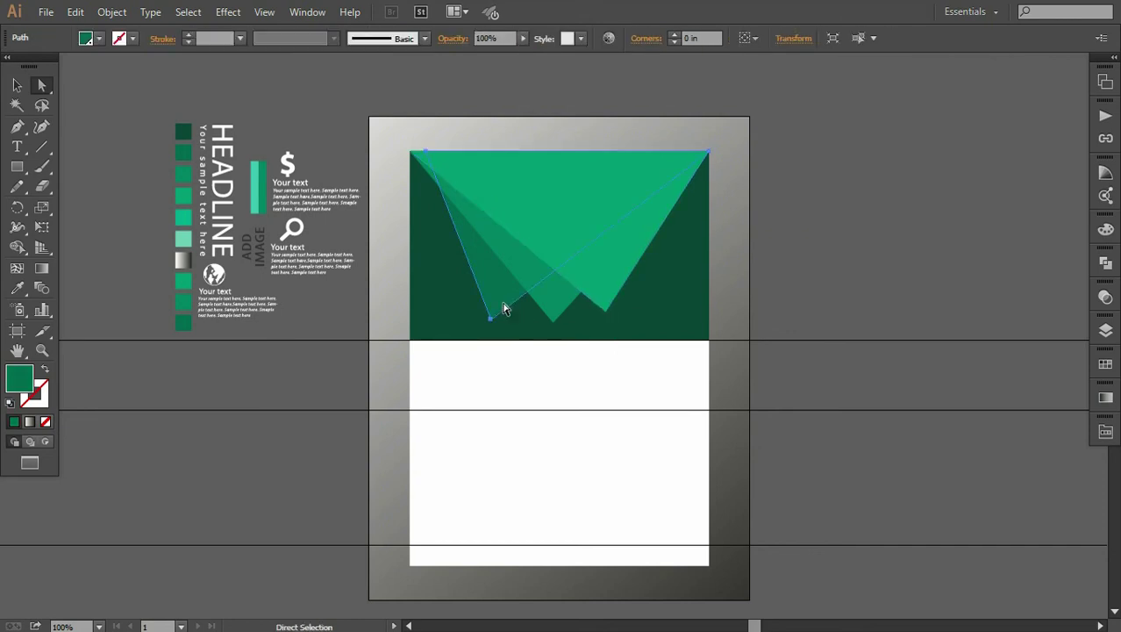
{"action": "left_click_drag", "start_coordinate": [427, 153], "coordinate": [420, 151]}
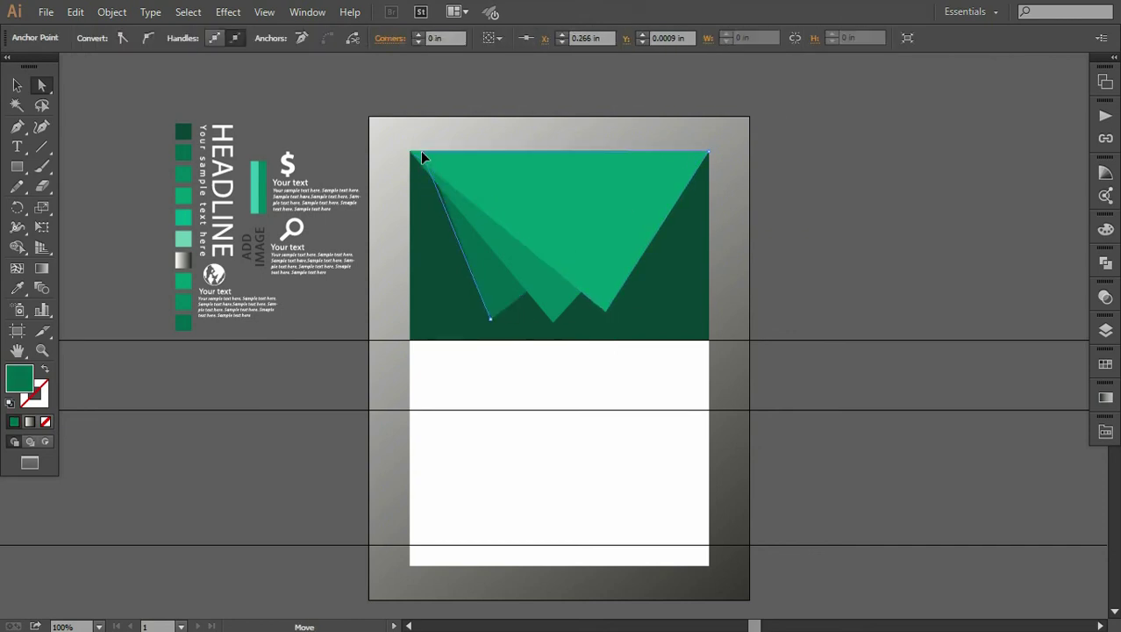
{"action": "left_click_drag", "start_coordinate": [433, 258], "coordinate": [521, 393]}
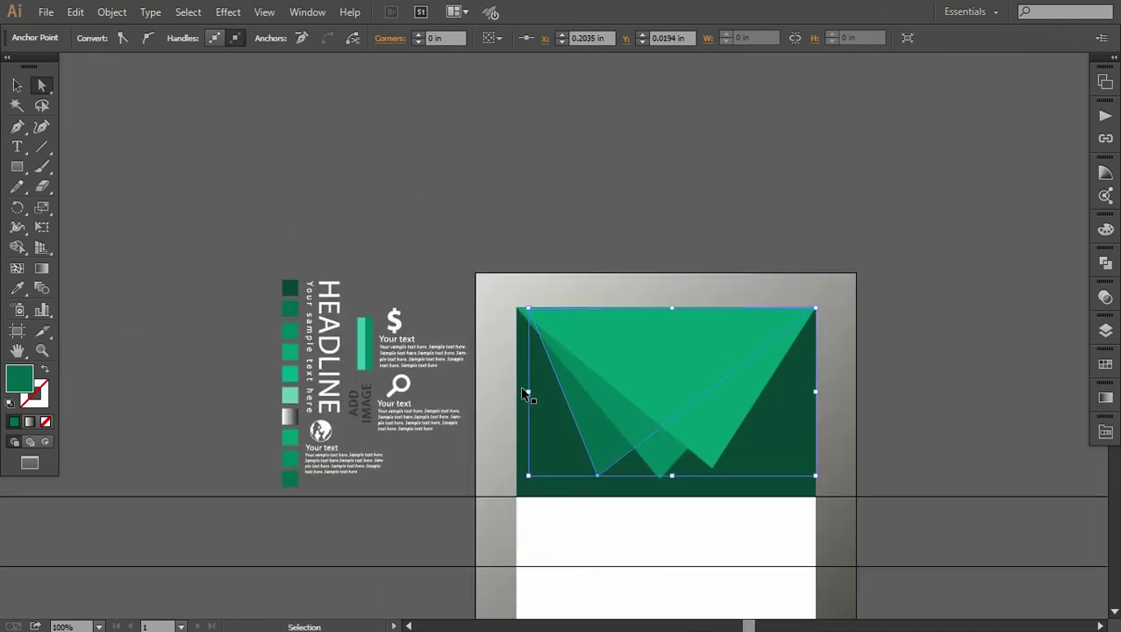
{"action": "key", "text": "ctrl+plus"}
{"action": "key", "text": "ctrl+plus"}
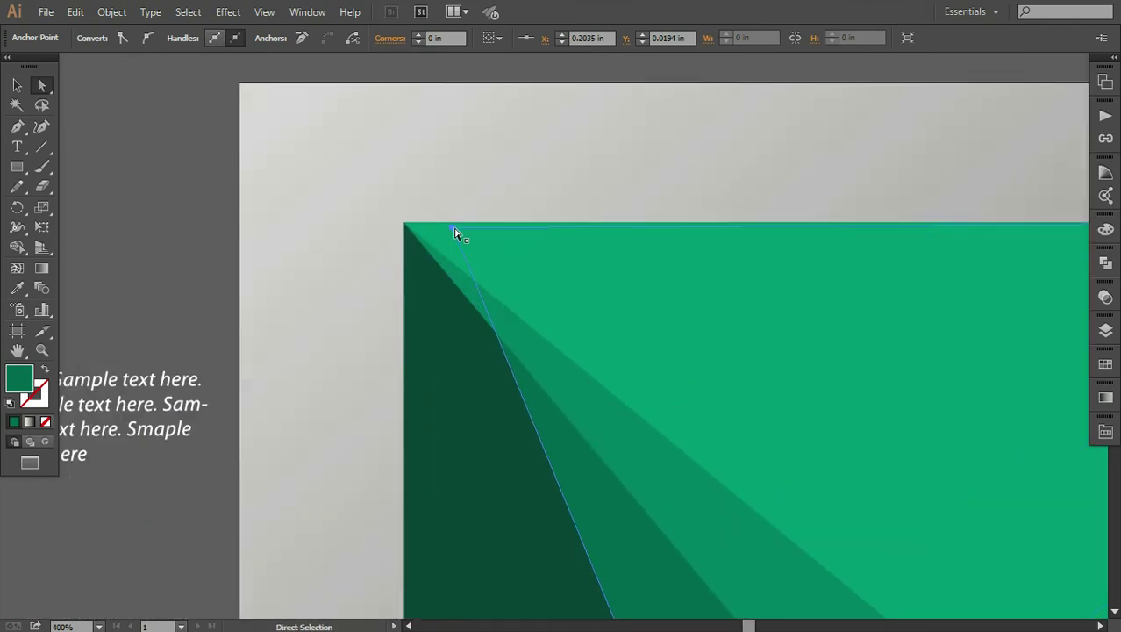
{"action": "left_click_drag", "start_coordinate": [453, 227], "coordinate": [437, 223]}
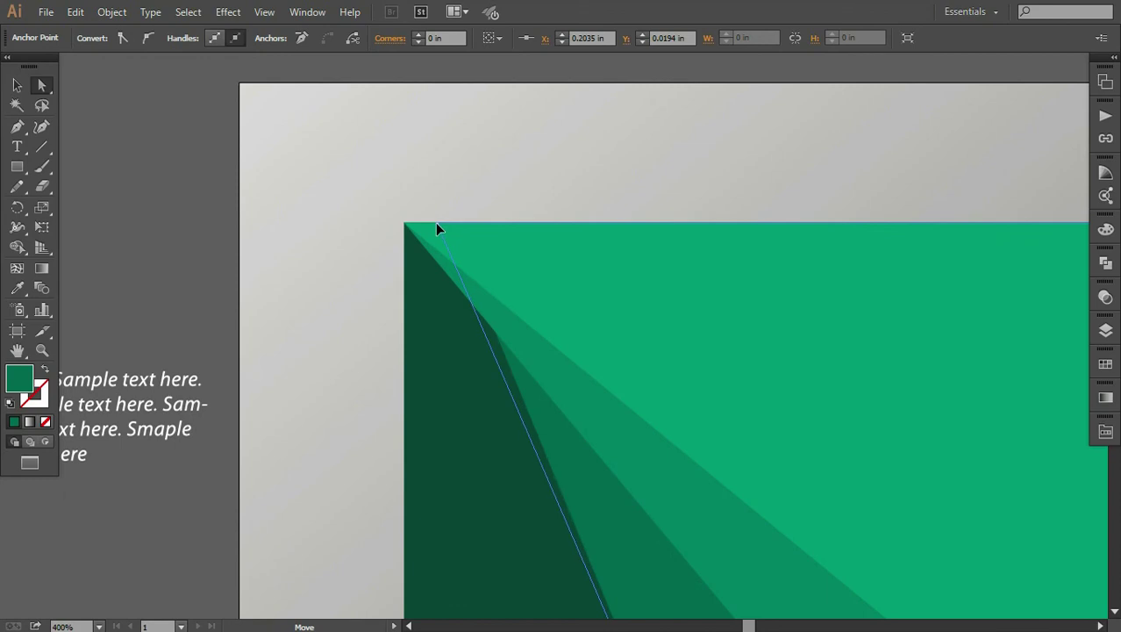
{"action": "key", "text": "ctrl+minus"}
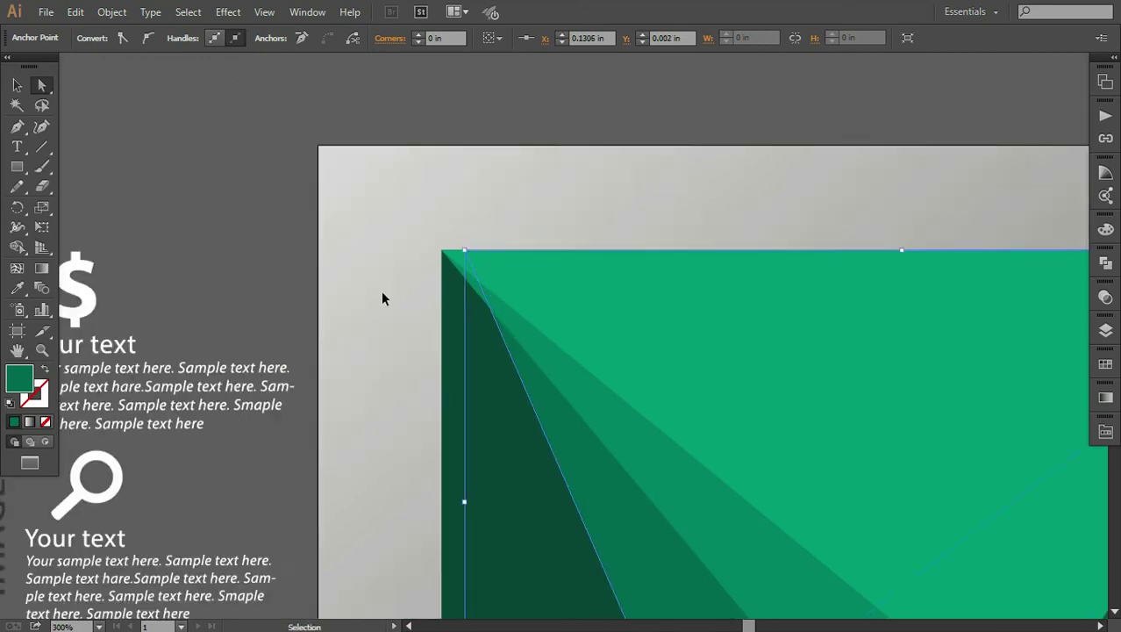
{"action": "key", "text": "ctrl+minus"}
- Reposition the large light green triangle's bottom point and recentre the whole flyer
{"action": "left_click", "coordinate": [353, 303]}
{"action": "scroll", "coordinate": [463, 388], "scroll_direction": "down", "scroll_amount": 5}
{"action": "scroll", "coordinate": [578, 403], "scroll_direction": "right", "scroll_amount": 5}
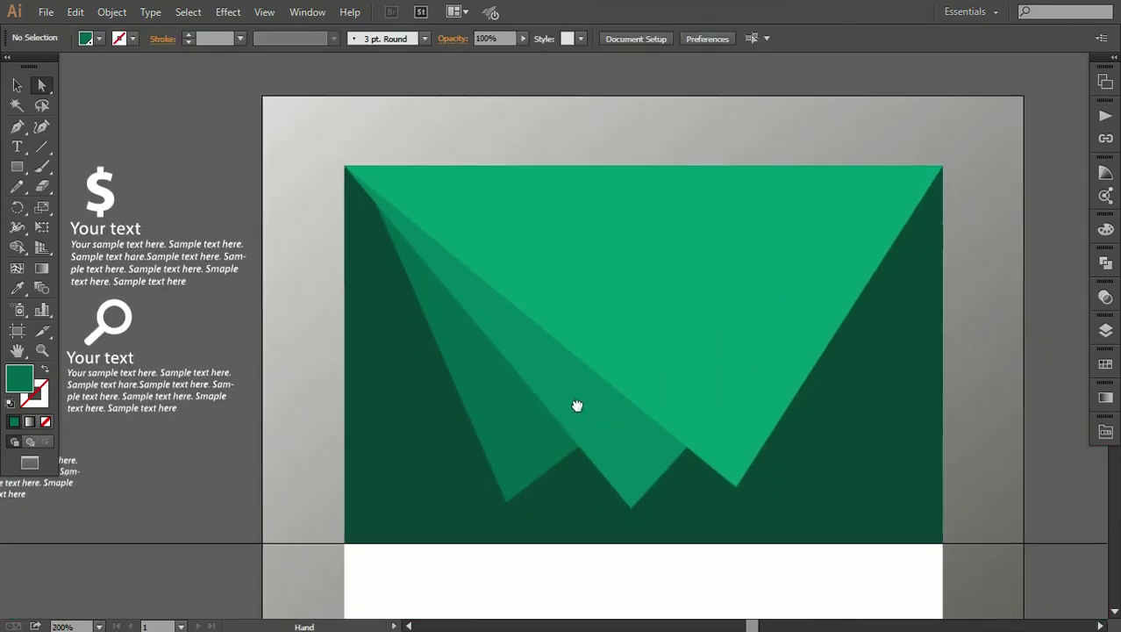
{"action": "left_click", "coordinate": [597, 471]}
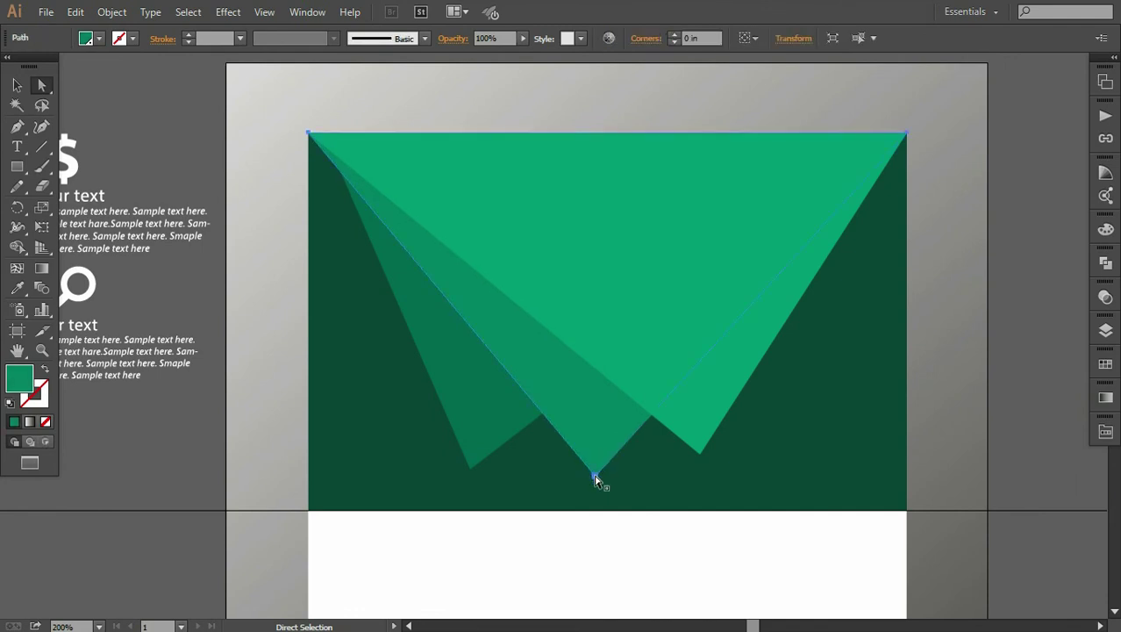
{"action": "left_click", "coordinate": [595, 478]}
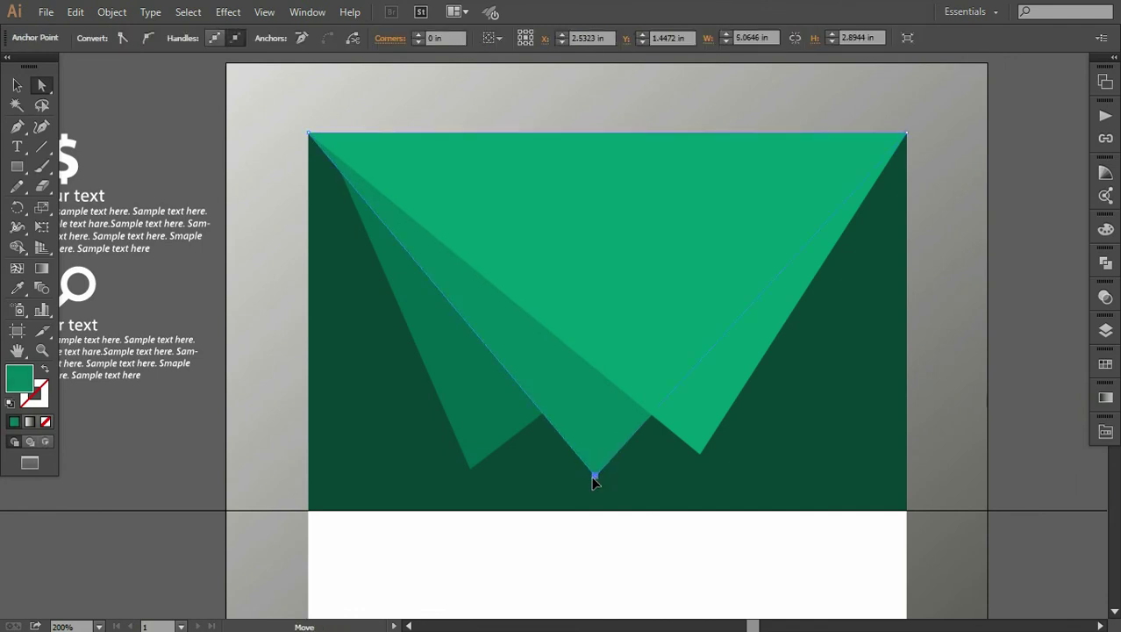
{"action": "left_click_drag", "start_coordinate": [709, 448], "coordinate": [712, 451]}
{"action": "left_click", "coordinate": [701, 457]}
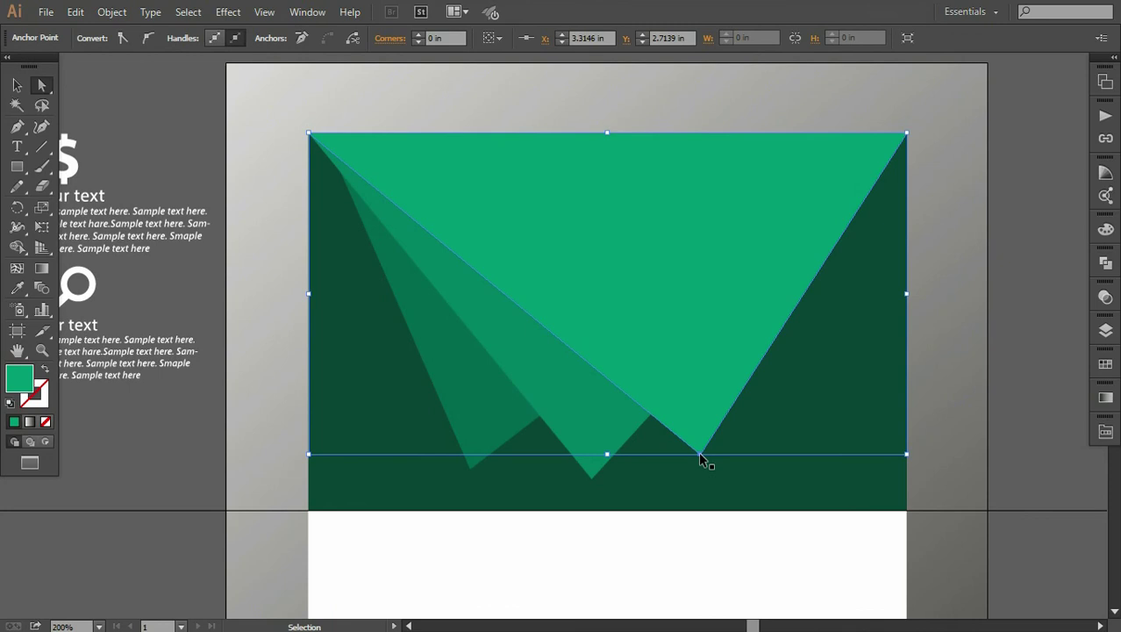
{"action": "key", "text": "ctrl+minus"}
{"action": "key", "text": "ctrl+minus"}
{"action": "left_click", "coordinate": [820, 467]}
{"action": "key", "text": "space"}
{"action": "left_click_drag", "start_coordinate": [675, 436], "coordinate": [671, 396]}
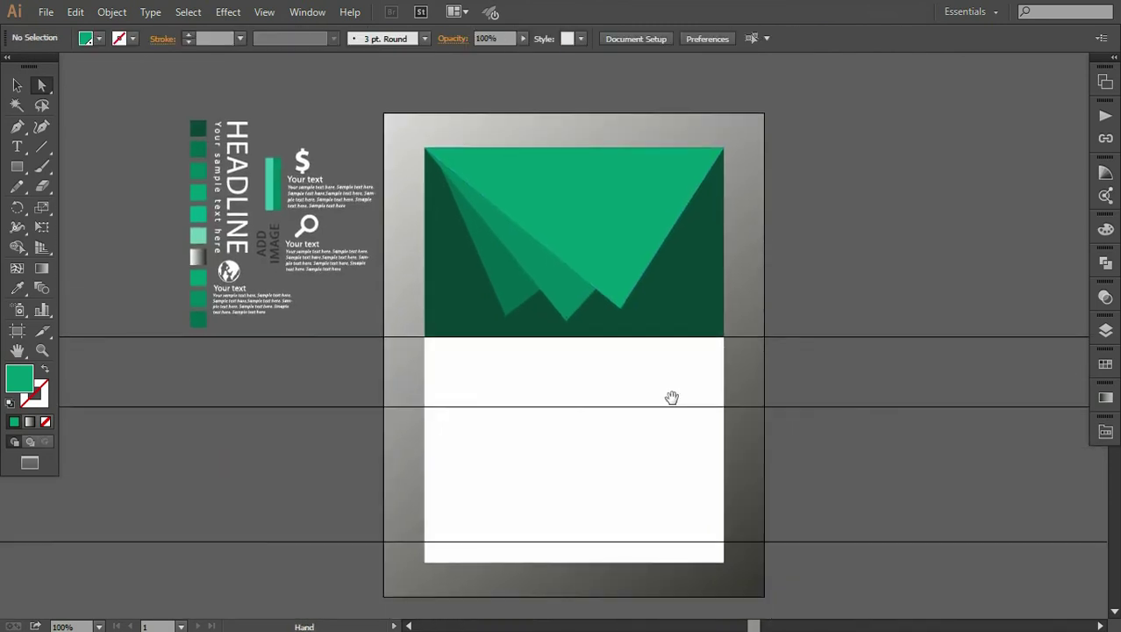
- Draw a fourth triangle from the header's top-left corner and fill it with the brighter green swatch
{"action": "left_click", "coordinate": [17, 125]}
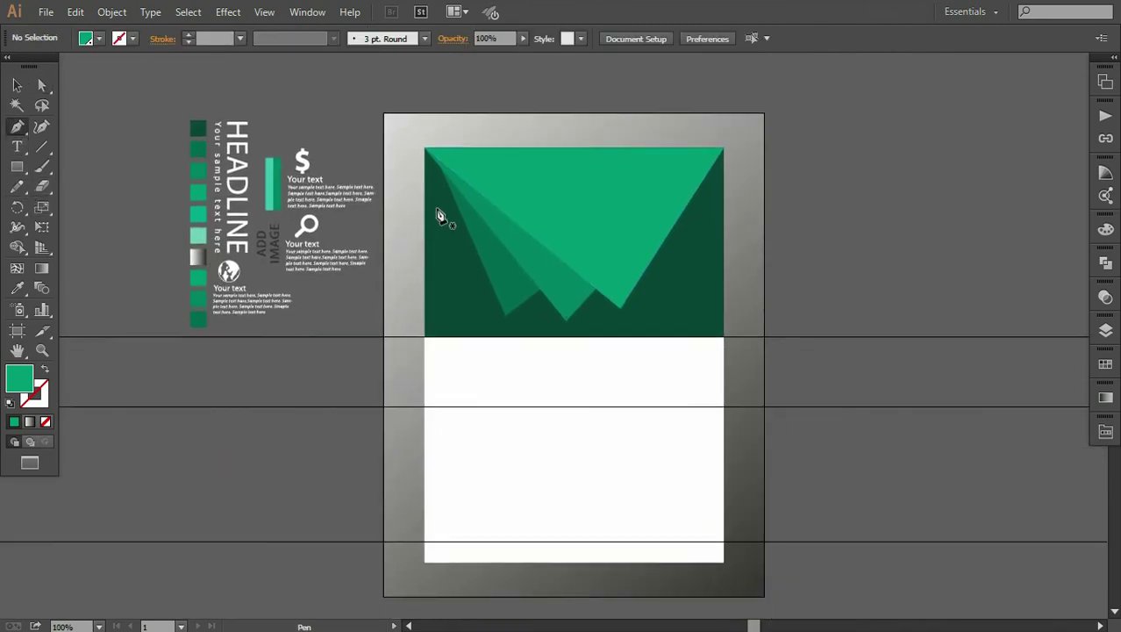
{"action": "left_click", "coordinate": [425, 150]}
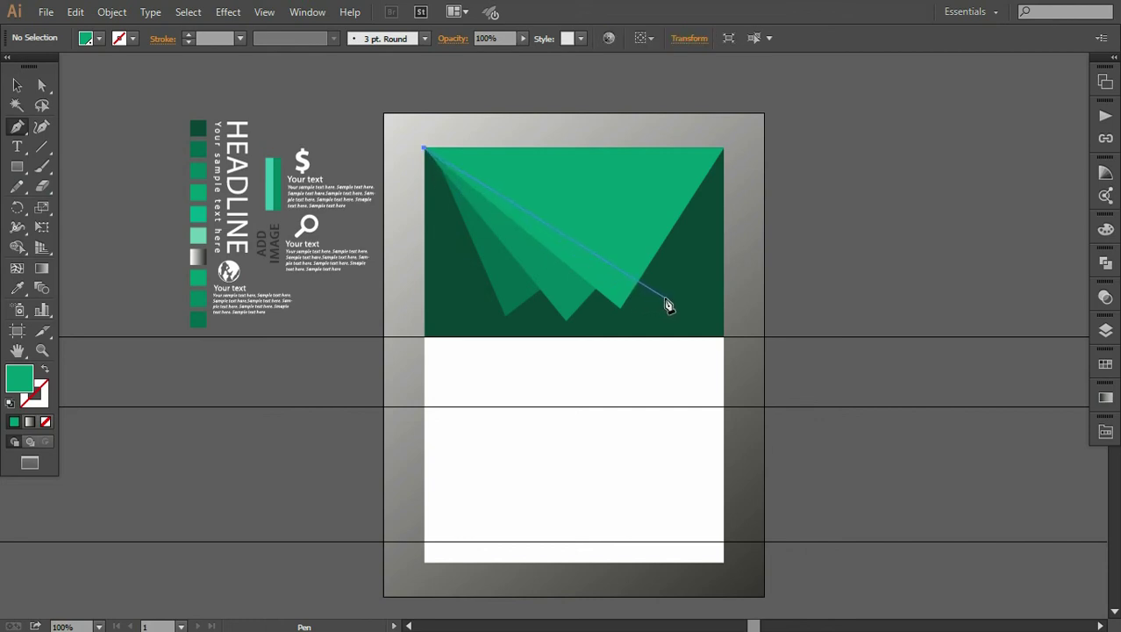
{"action": "left_click", "coordinate": [664, 298]}
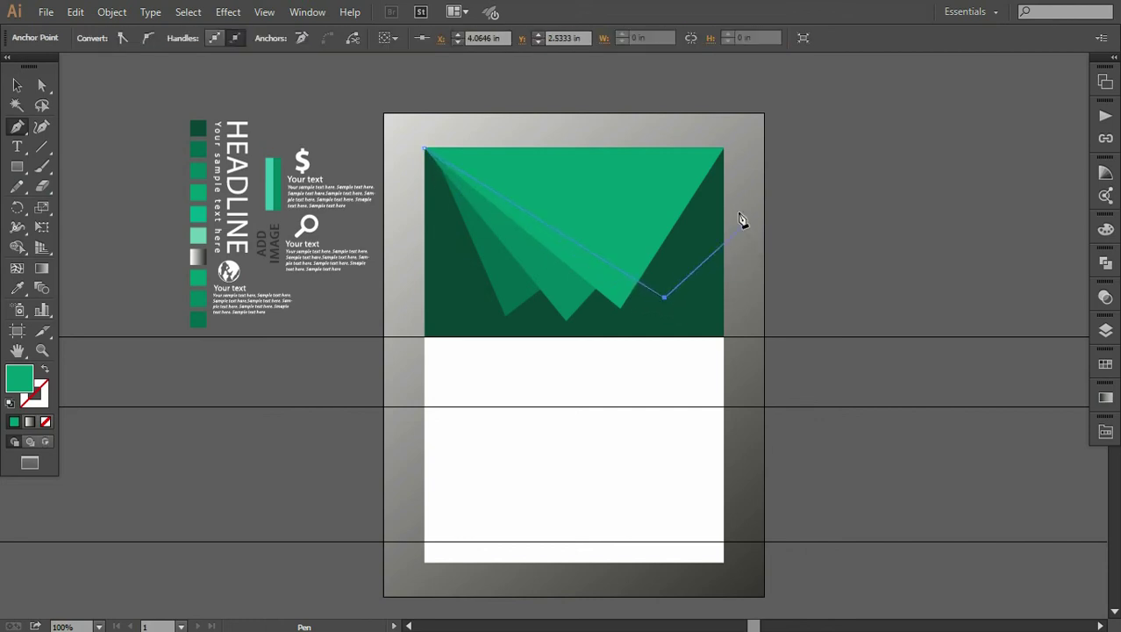
{"action": "left_click", "coordinate": [724, 149]}
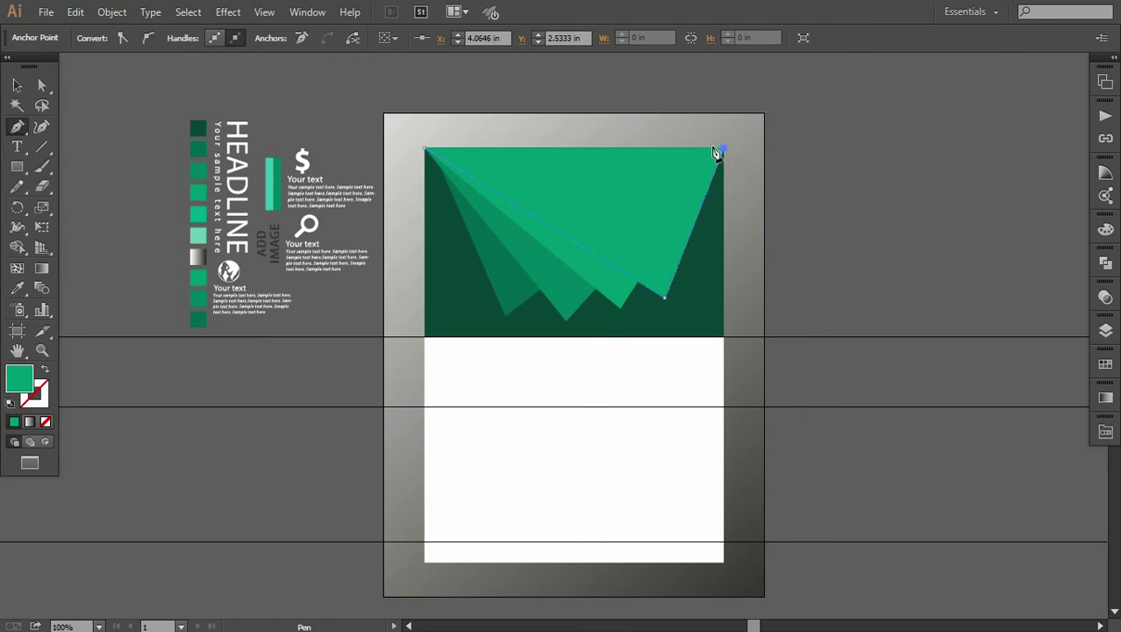
{"action": "left_click", "coordinate": [425, 151]}
{"action": "left_click", "coordinate": [15, 289]}
{"action": "left_click", "coordinate": [209, 215]}
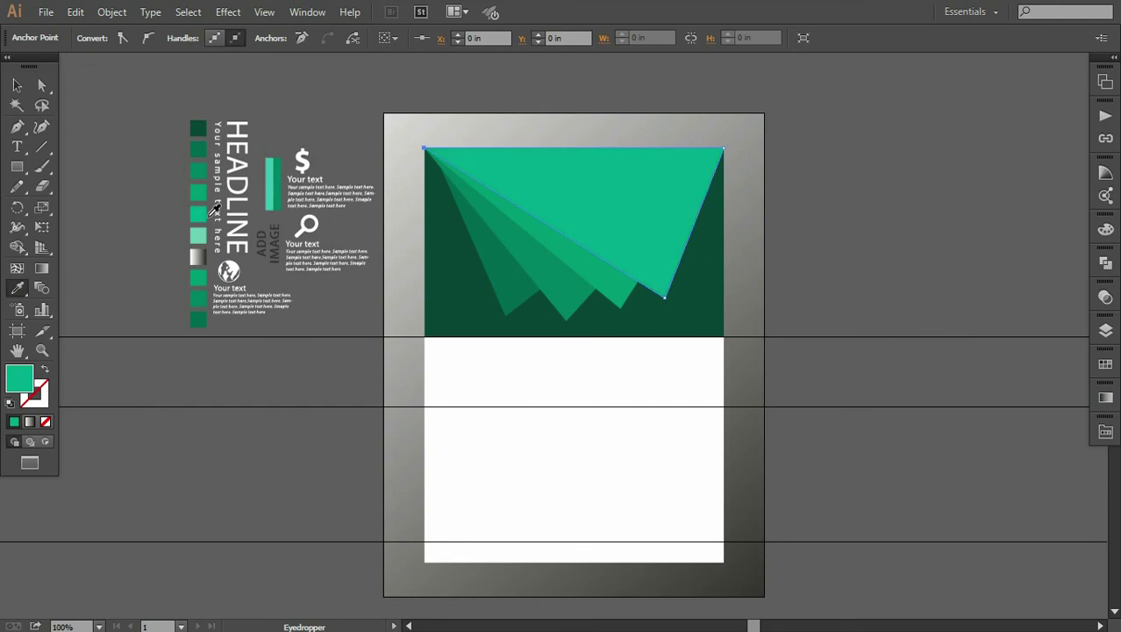
{"action": "left_click", "coordinate": [41, 85]}
{"action": "left_click", "coordinate": [200, 320]}
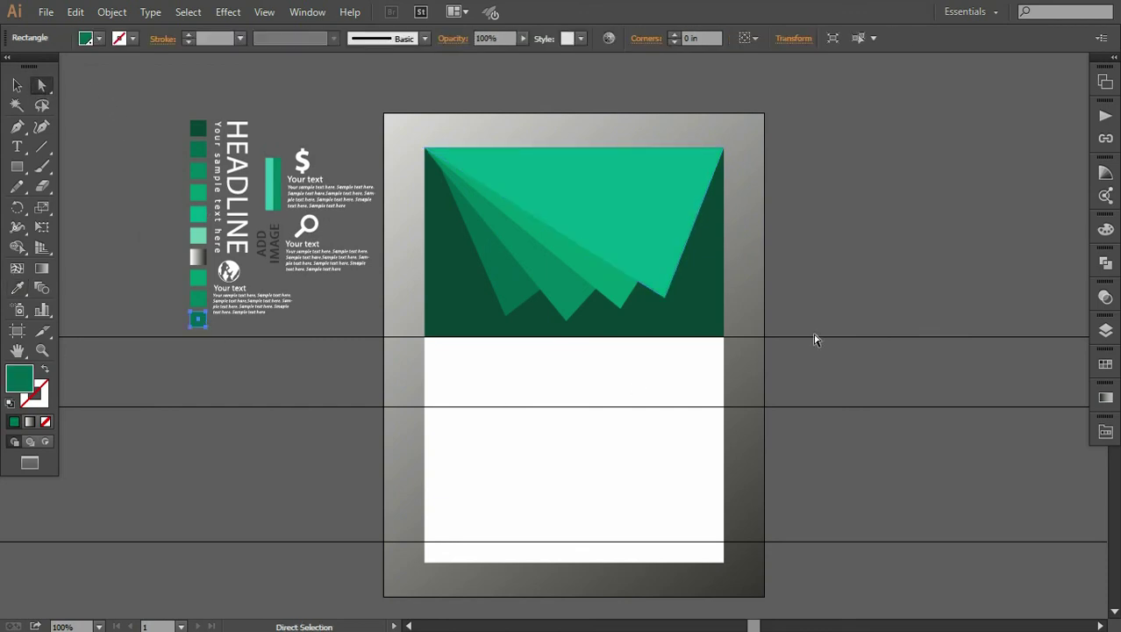
{"action": "left_click", "coordinate": [820, 262]}
- Drag the middle and right triangles' bottom tips so the zigzag points are evenly spaced
{"action": "key", "text": "ctrl+plus"}
{"action": "key", "text": "ctrl+plus"}
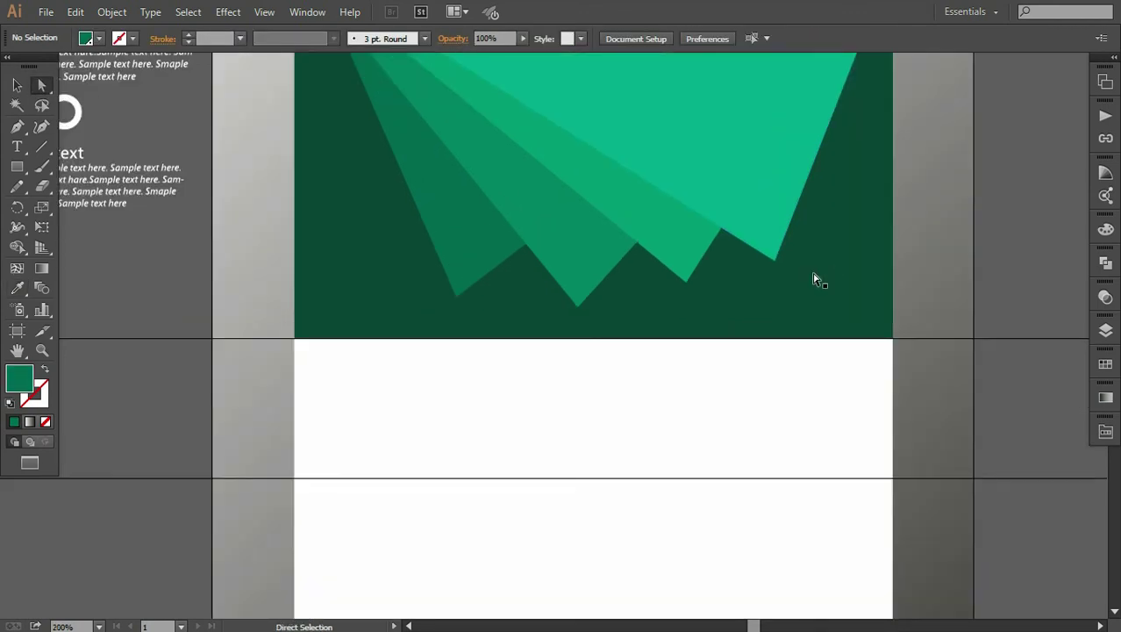
{"action": "left_click_drag", "start_coordinate": [733, 237], "coordinate": [674, 397]}
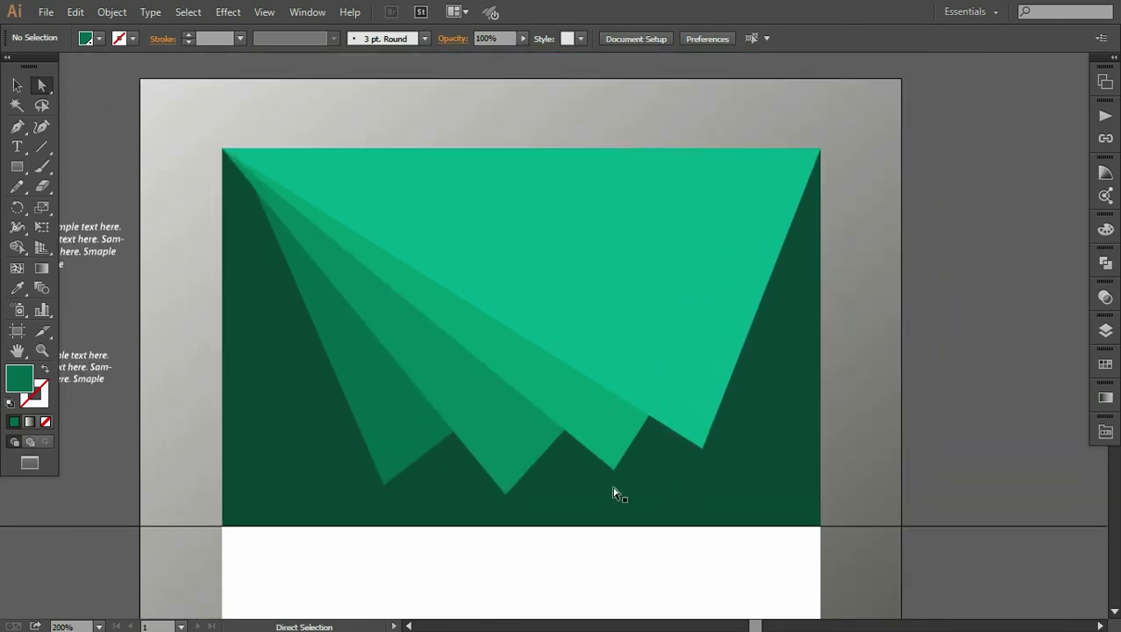
{"action": "left_click", "coordinate": [506, 496]}
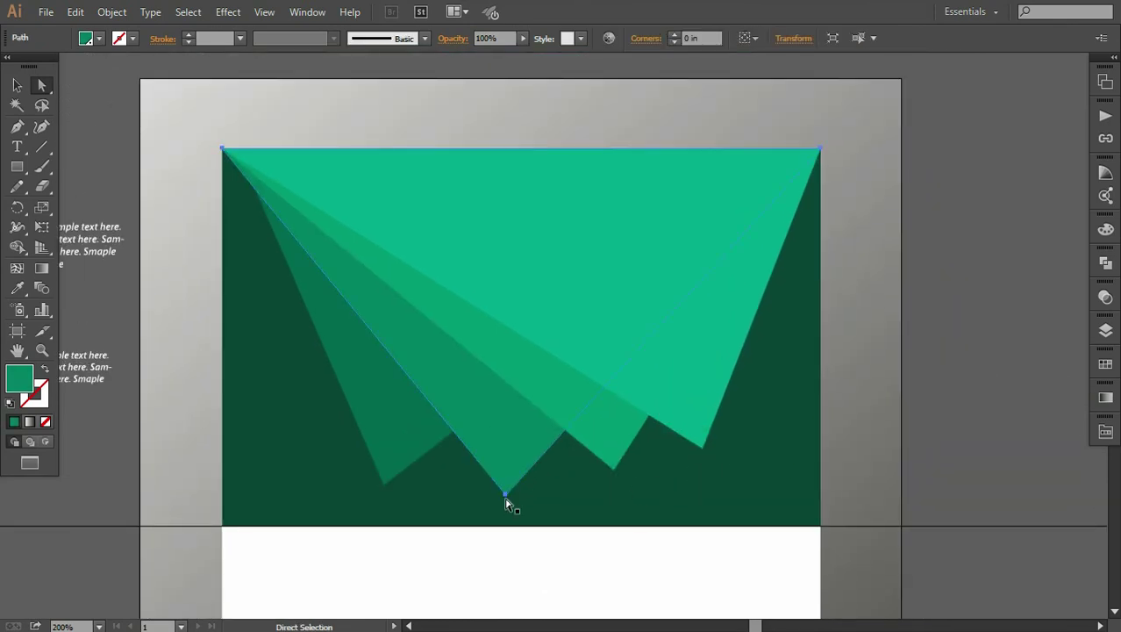
{"action": "left_click", "coordinate": [505, 493]}
{"action": "left_click_drag", "start_coordinate": [506, 496], "coordinate": [508, 492]}
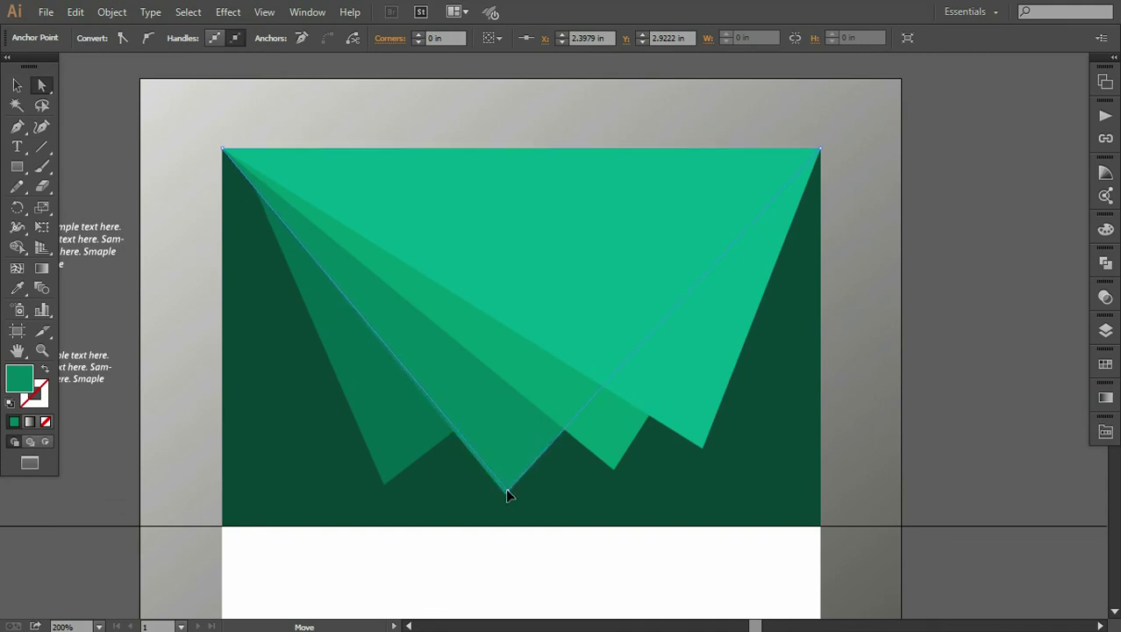
{"action": "left_click", "coordinate": [385, 482]}
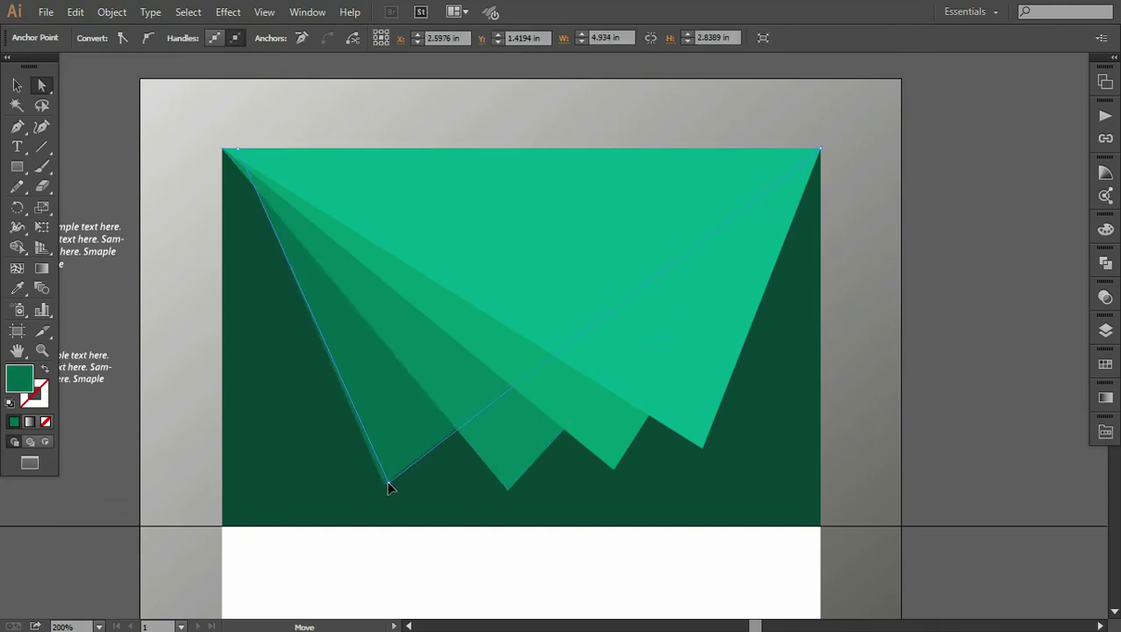
{"action": "left_click", "coordinate": [384, 481]}
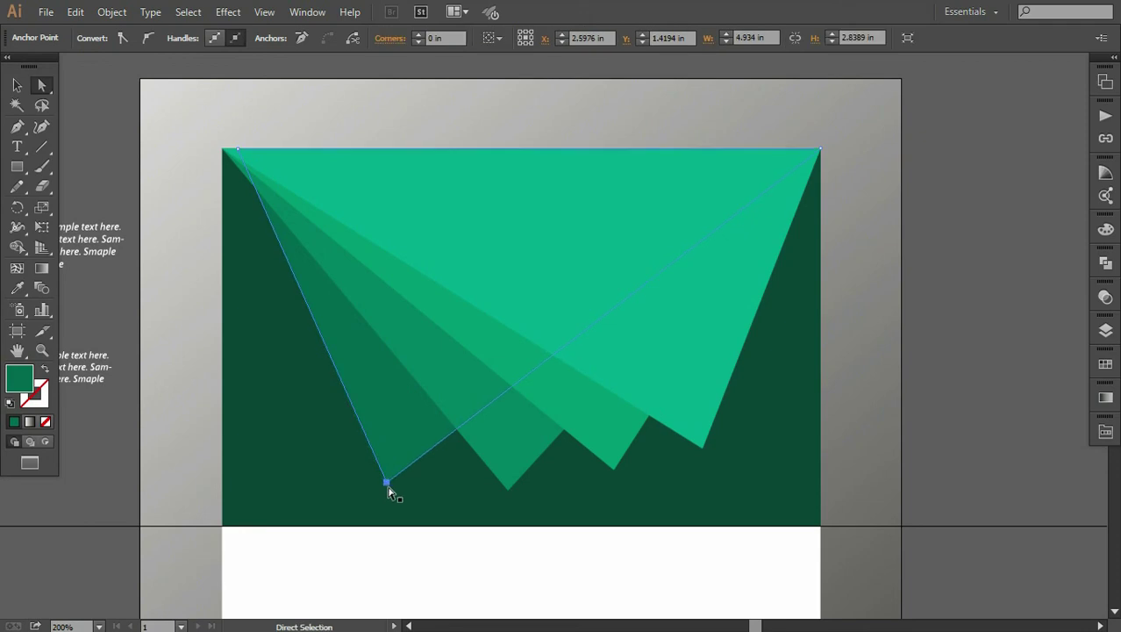
{"action": "left_click", "coordinate": [612, 466]}
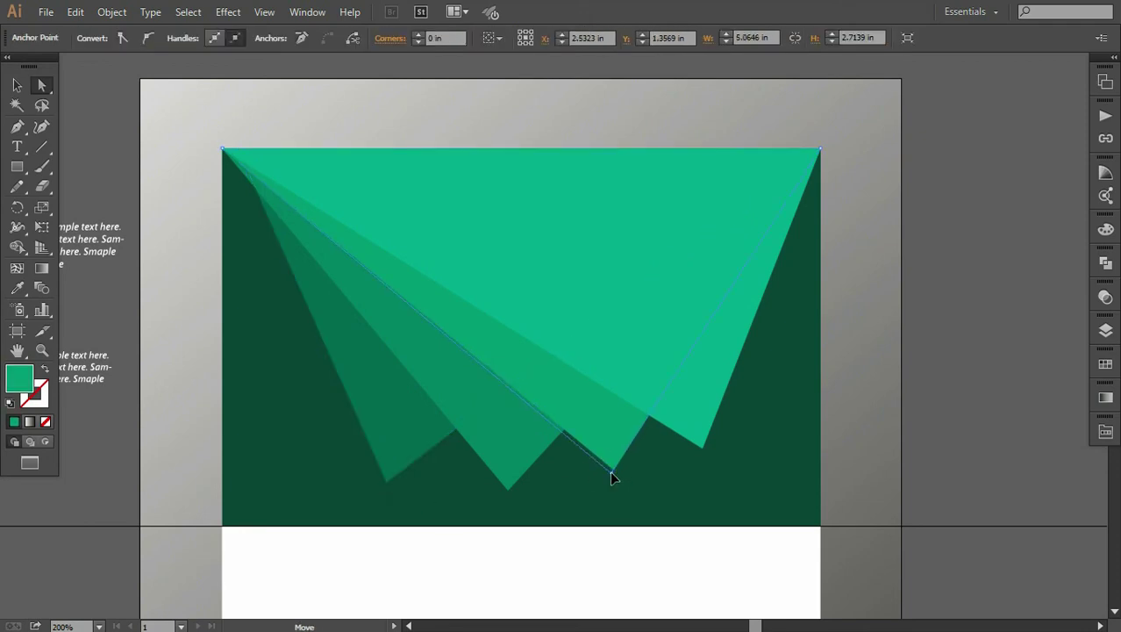
{"action": "left_click_drag", "start_coordinate": [612, 472], "coordinate": [703, 446]}
{"action": "left_click", "coordinate": [704, 447]}
{"action": "left_click_drag", "start_coordinate": [709, 445], "coordinate": [715, 443]}
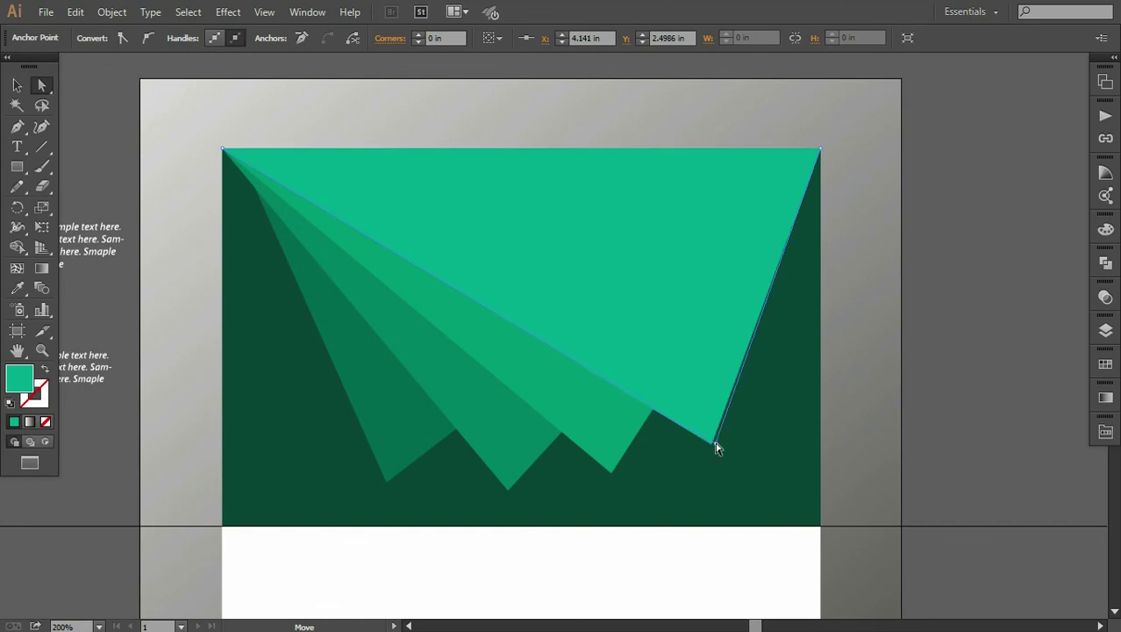
{"action": "left_click", "coordinate": [895, 430]}
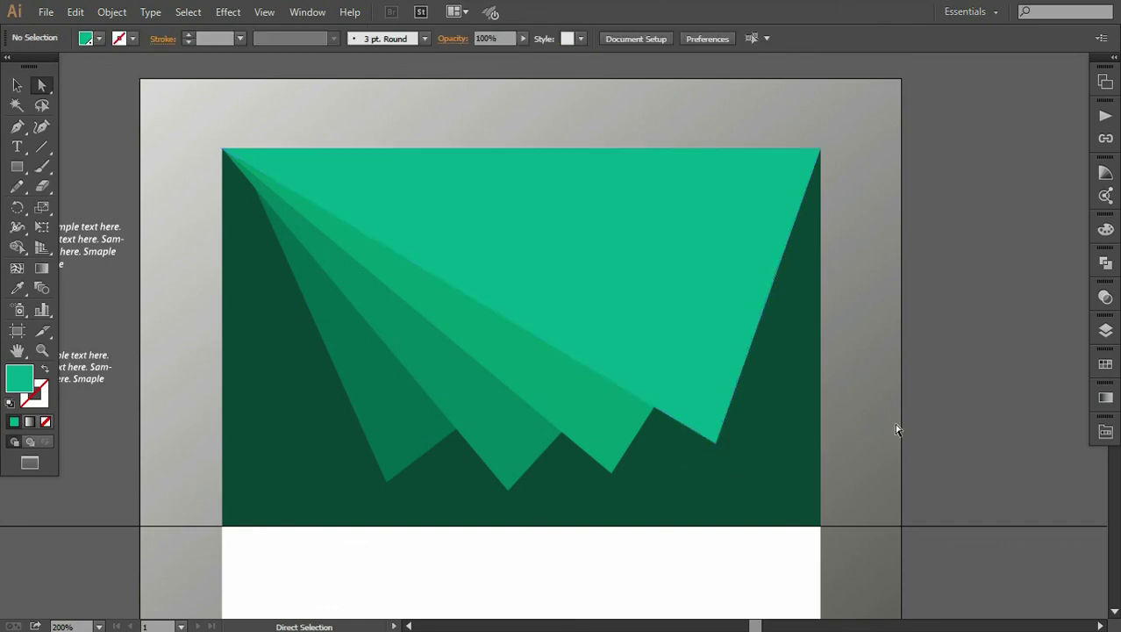
- Select the vertical HEADLINE text group and rotate it to lie horizontally
{"action": "key", "text": "ctrl+1"}
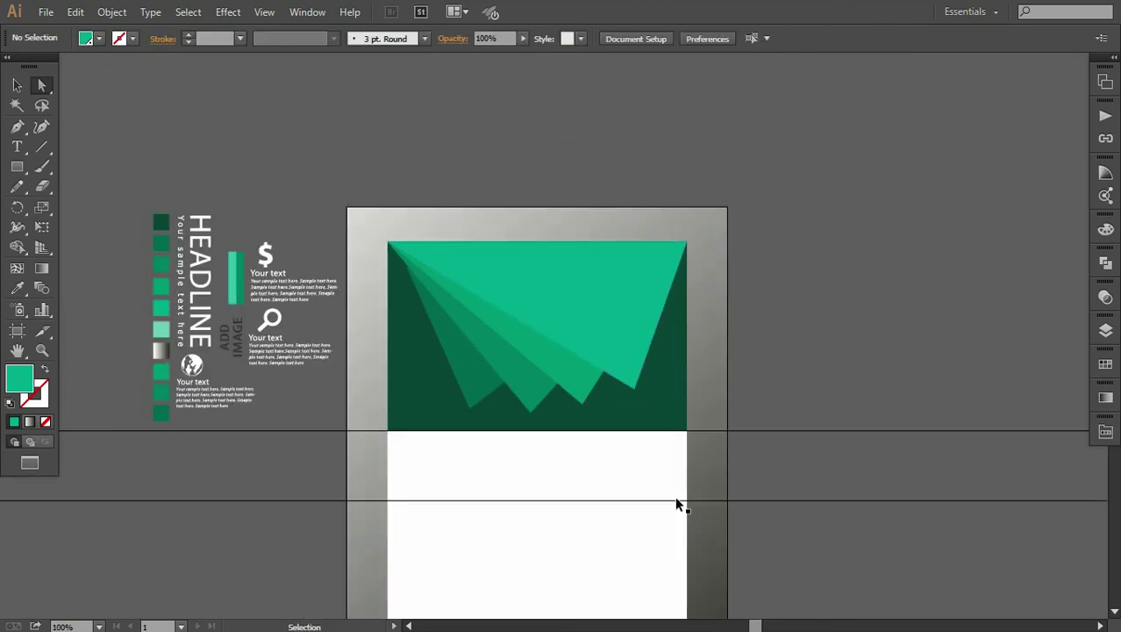
{"action": "key", "text": "ctrl+plus"}
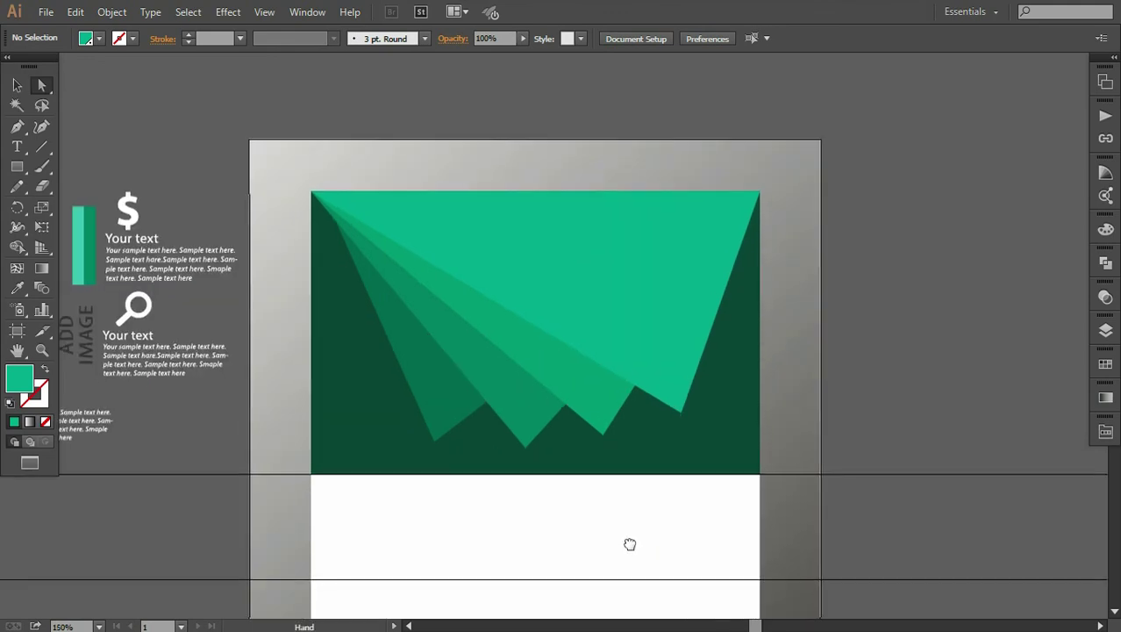
{"action": "scroll", "coordinate": [434, 453], "scroll_direction": "left", "scroll_amount": 3}
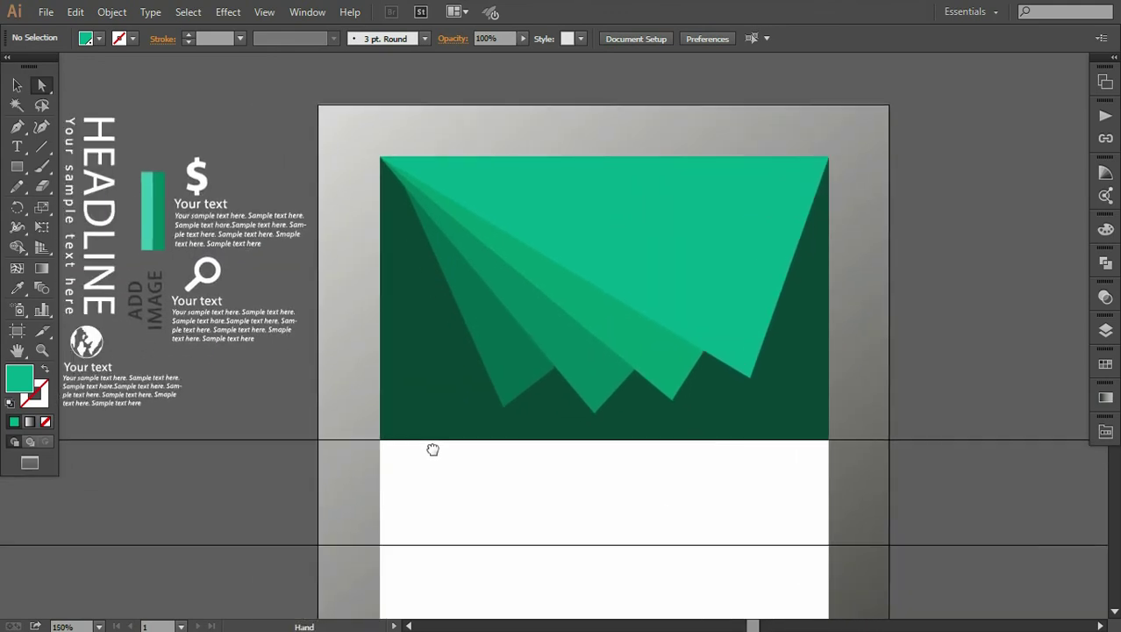
{"action": "left_click", "coordinate": [17, 86]}
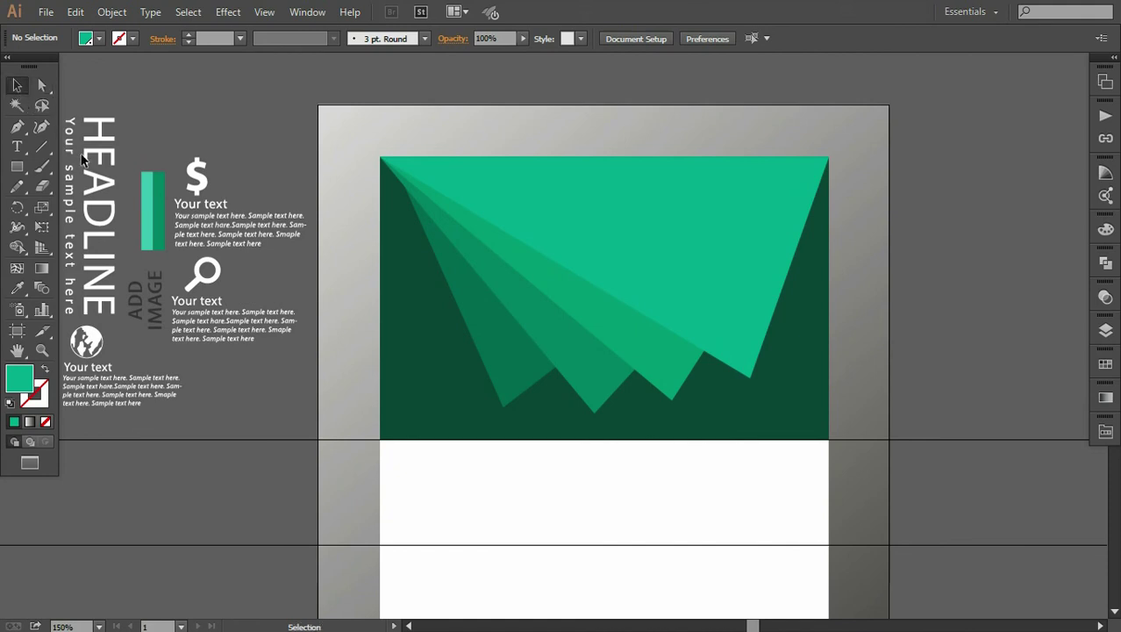
{"action": "left_click", "coordinate": [113, 277]}
{"action": "mouse_move", "coordinate": [115, 322]}
{"action": "left_mouse_down"}
{"action": "mouse_move", "coordinate": [133, 209]}
{"action": "mouse_move", "coordinate": [690, 258]}
{"action": "left_mouse_up"}
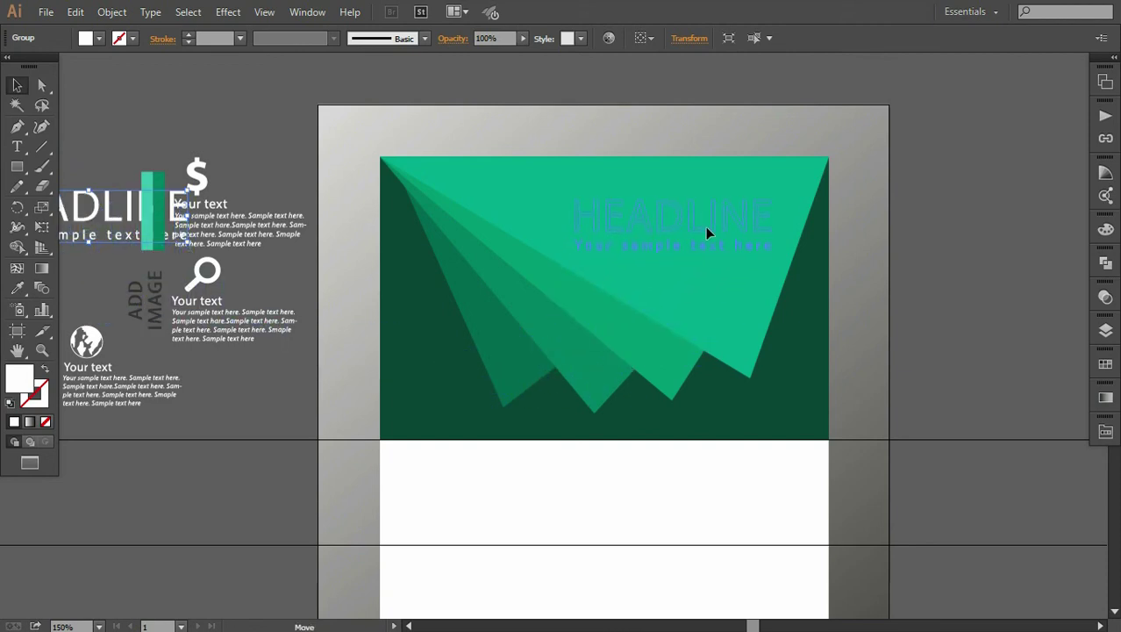
- Move the HEADLINE group onto the header's upper right, bring it to front, and enlarge slightly
{"action": "left_click_drag", "start_coordinate": [707, 232], "coordinate": [707, 233]}
{"action": "right_click", "coordinate": [707, 233]}
{"action": "mouse_move", "coordinate": [753, 368]}
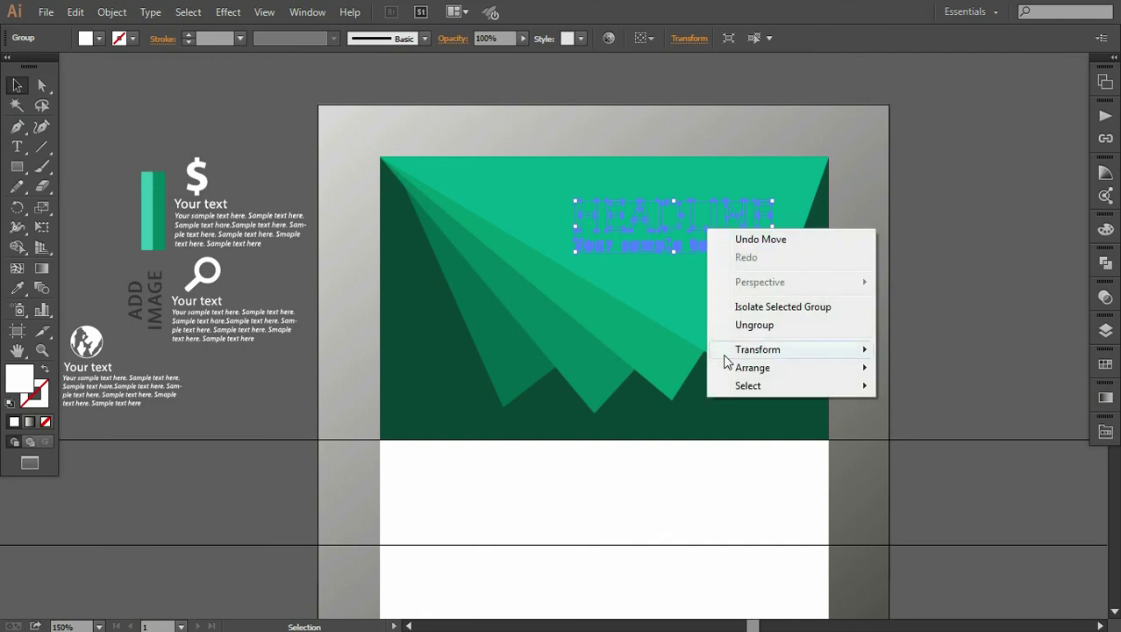
{"action": "left_click", "coordinate": [923, 373]}
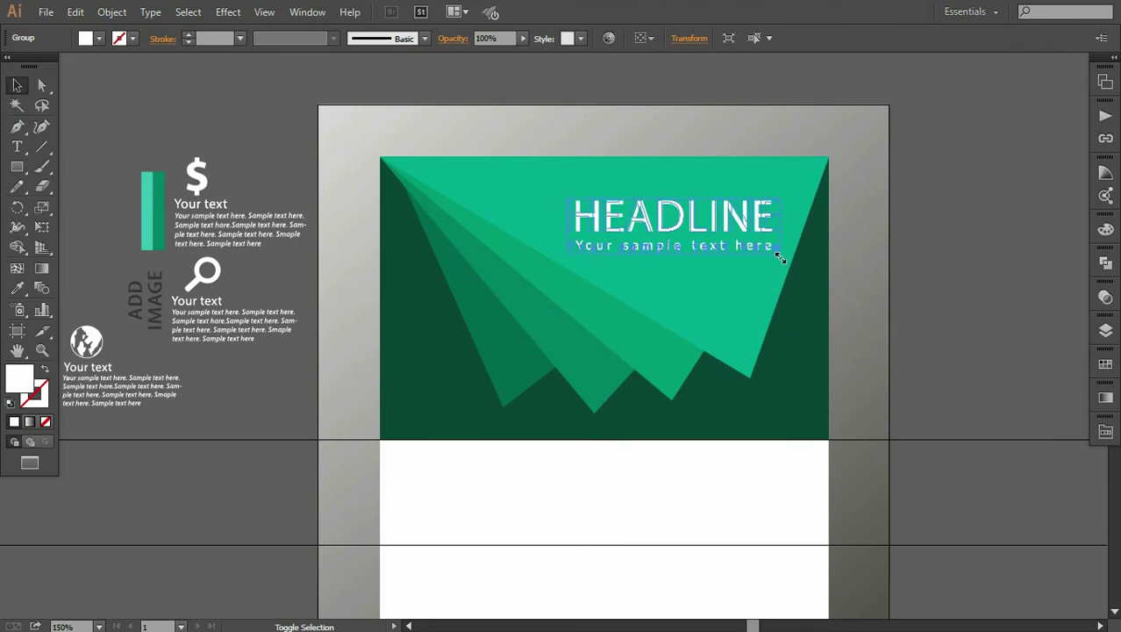
{"action": "left_click_drag", "start_coordinate": [779, 257], "coordinate": [783, 258]}
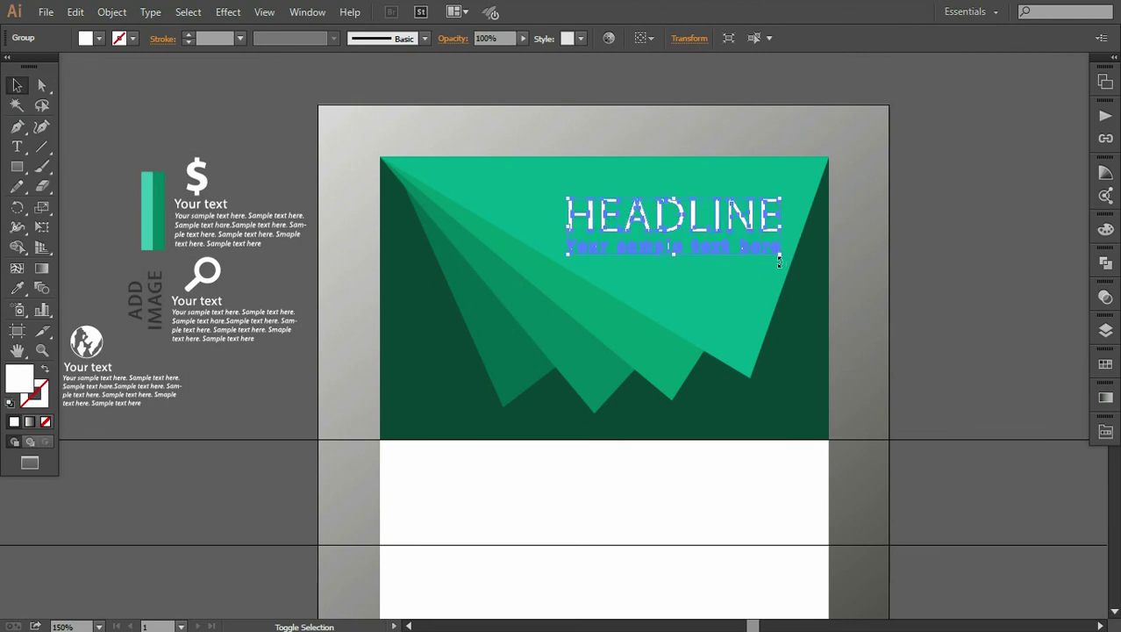
{"action": "left_click", "coordinate": [914, 349]}
- Draw a thin rectangle strip along the top edge of the green header
{"action": "left_click_drag", "start_coordinate": [546, 336], "coordinate": [526, 374]}
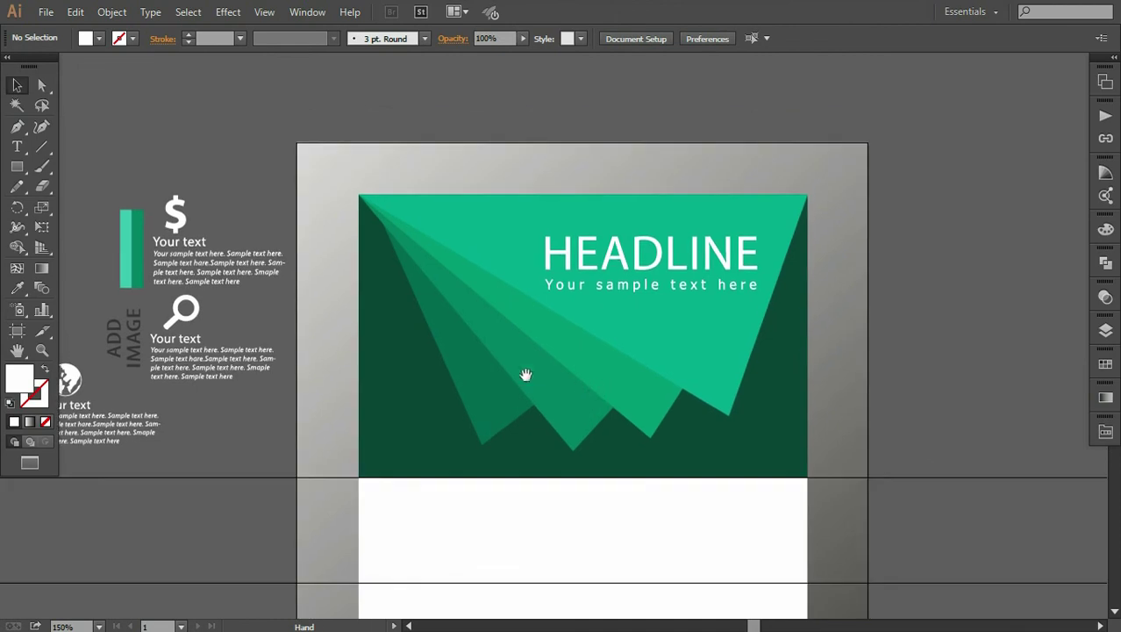
{"action": "left_click", "coordinate": [17, 166]}
{"action": "scroll", "coordinate": [426, 255], "scroll_direction": "up", "scroll_amount": 2}
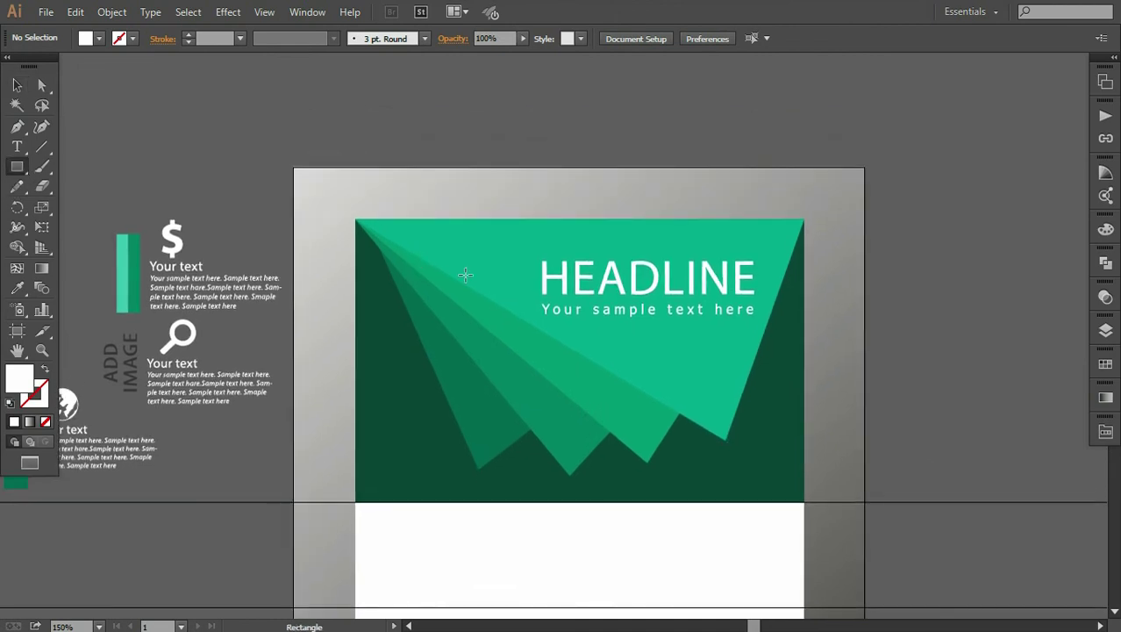
{"action": "key", "text": "ctrl+plus"}
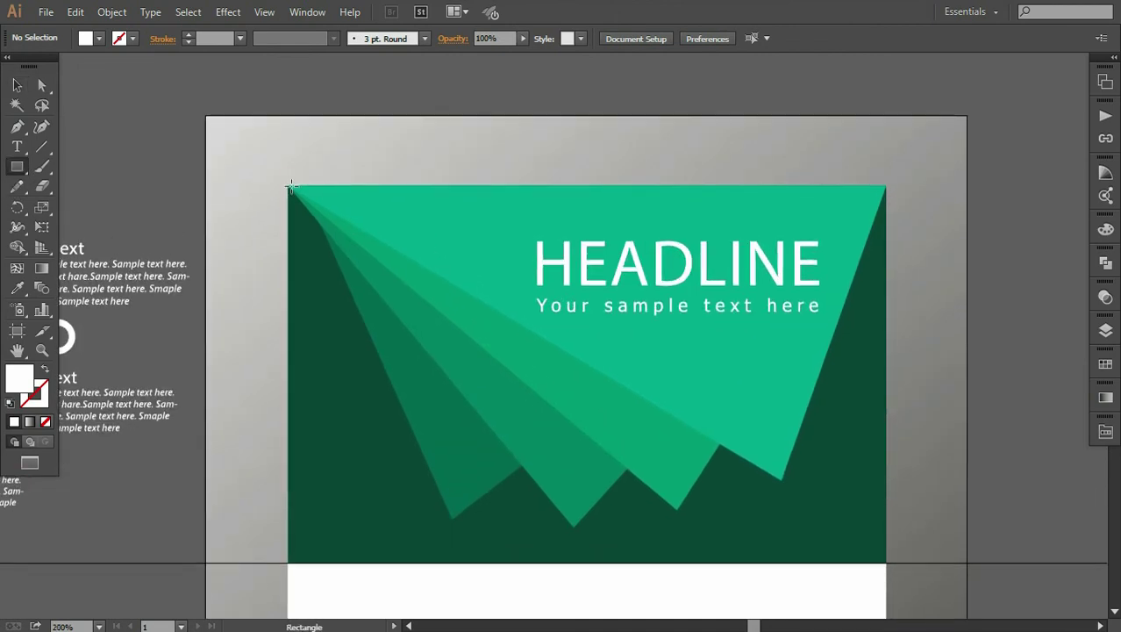
{"action": "left_click_drag", "start_coordinate": [590, 230], "coordinate": [887, 218]}
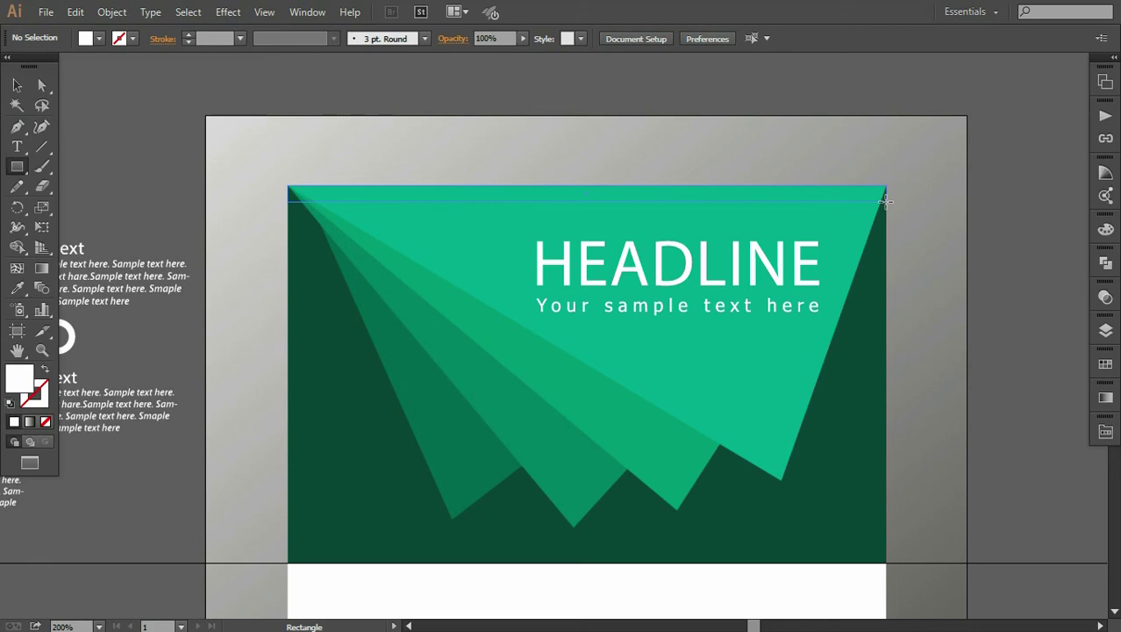
{"action": "left_click_drag", "start_coordinate": [886, 201], "coordinate": [885, 200]}
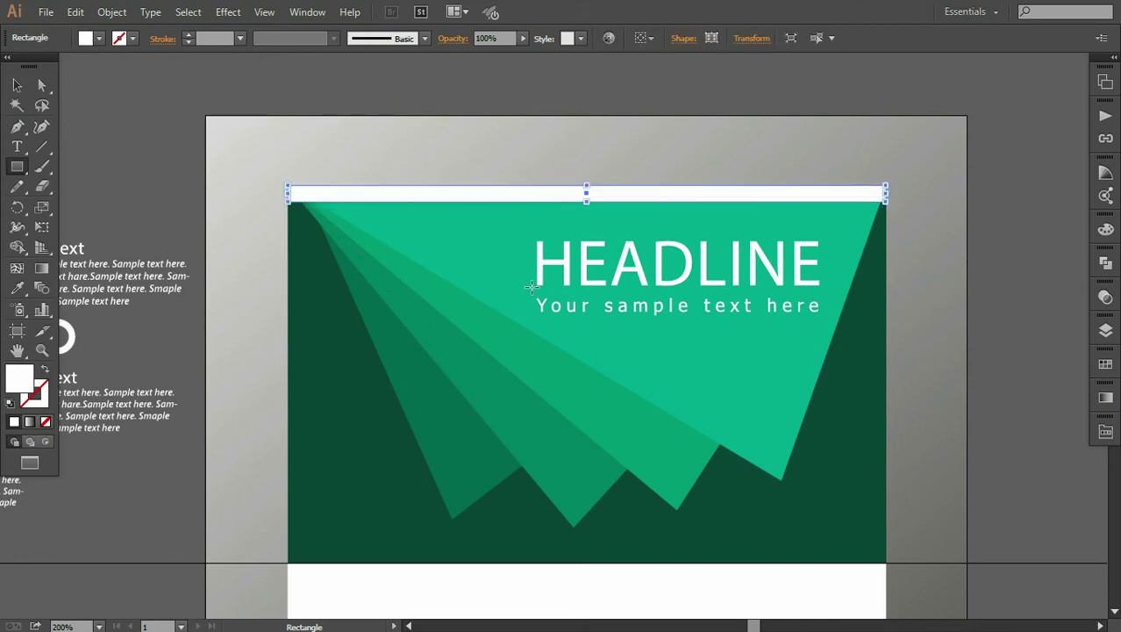
- Fill the strip with the light mint green from the swatch column
{"action": "key", "text": "ctrl+minus"}
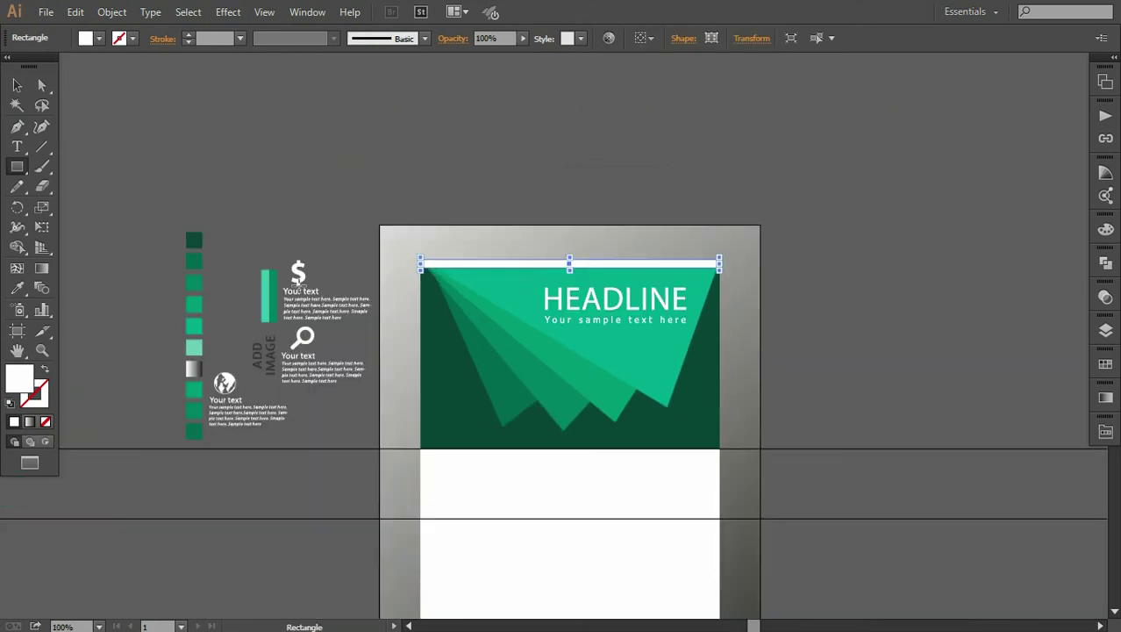
{"action": "left_click", "coordinate": [17, 289]}
{"action": "left_click", "coordinate": [191, 344]}
{"action": "left_click", "coordinate": [16, 85]}
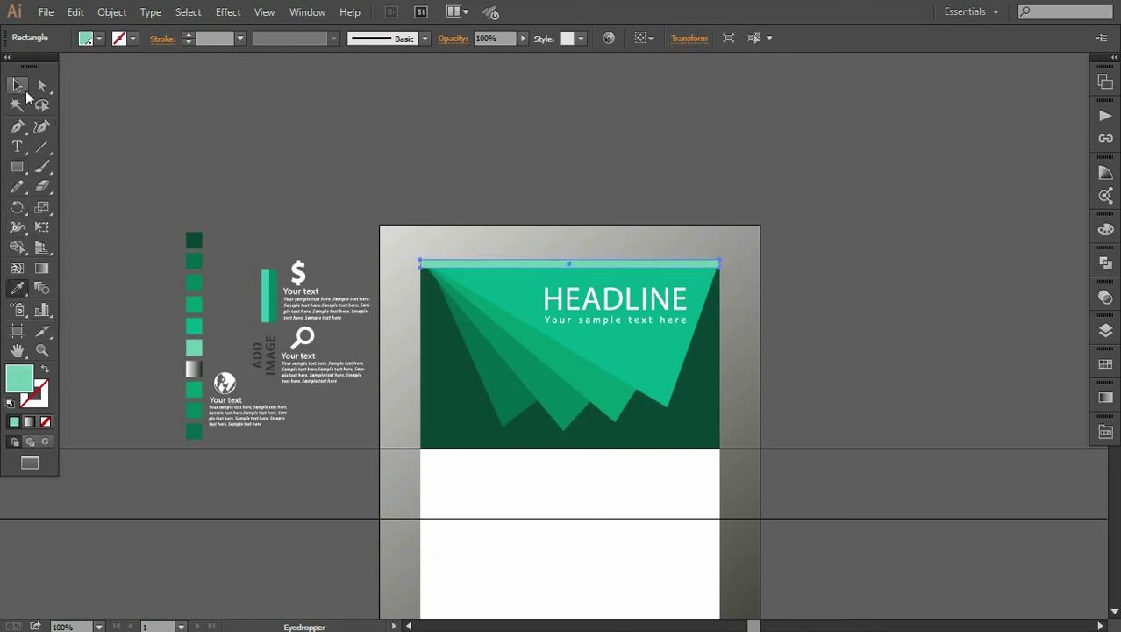
- Stretch the strip's right end flush with the header's right edge
{"action": "key", "text": "ctrl+plus"}
{"action": "key", "text": "ctrl+plus"}
{"action": "key", "text": "ctrl+plus"}
{"action": "key", "text": "ctrl+plus"}
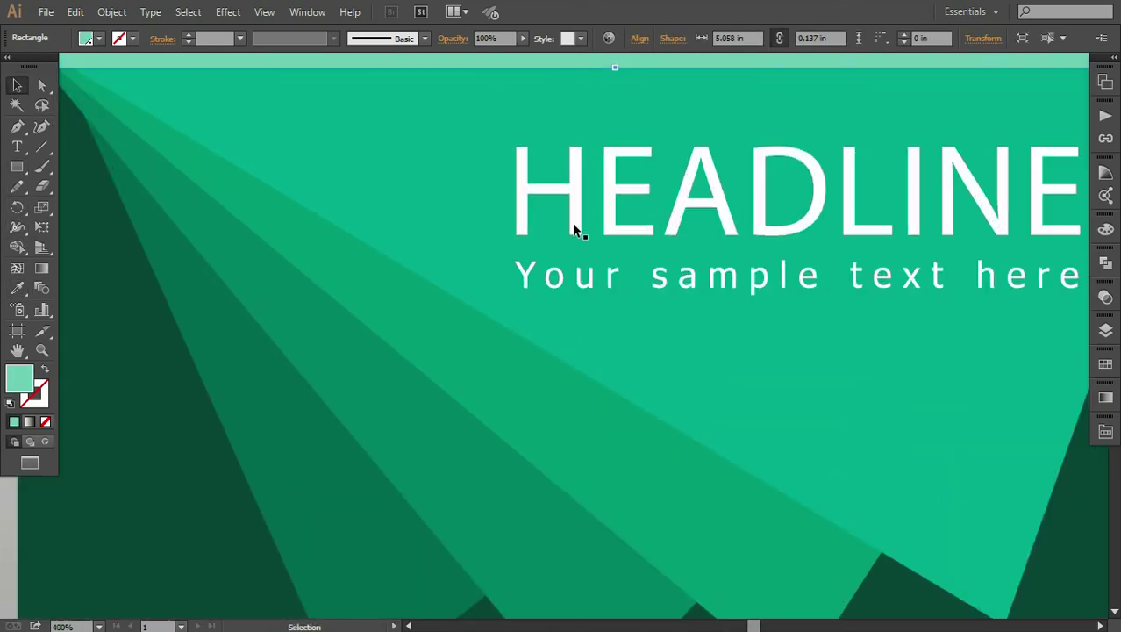
{"action": "left_click_drag", "start_coordinate": [573, 226], "coordinate": [558, 377]}
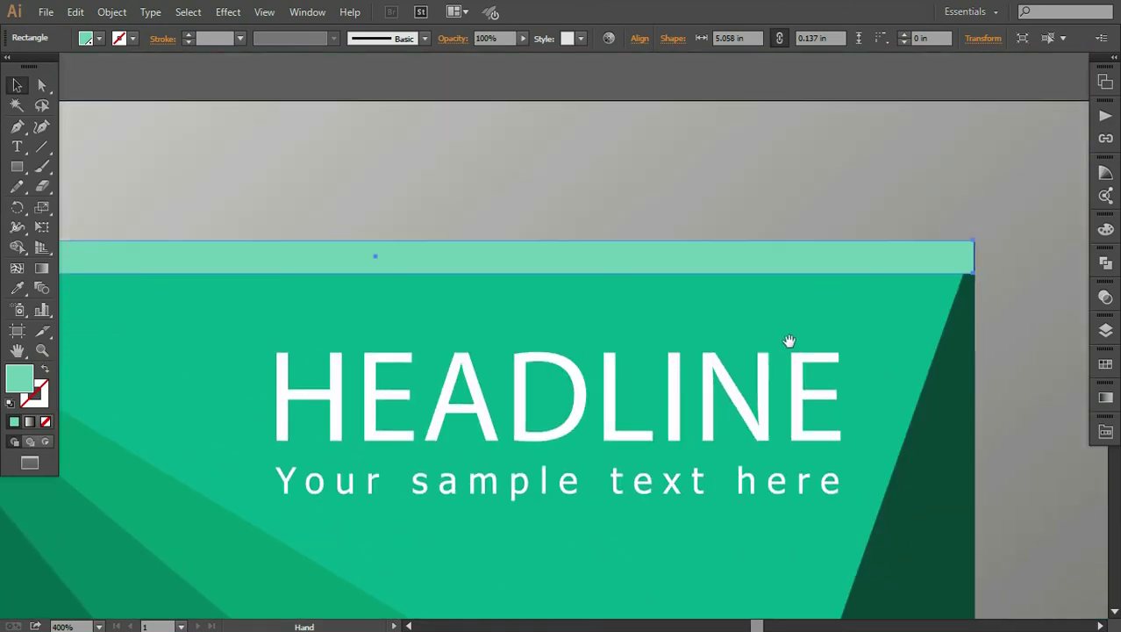
{"action": "left_click_drag", "start_coordinate": [790, 341], "coordinate": [706, 318]}
{"action": "key", "text": "ctrl+plus"}
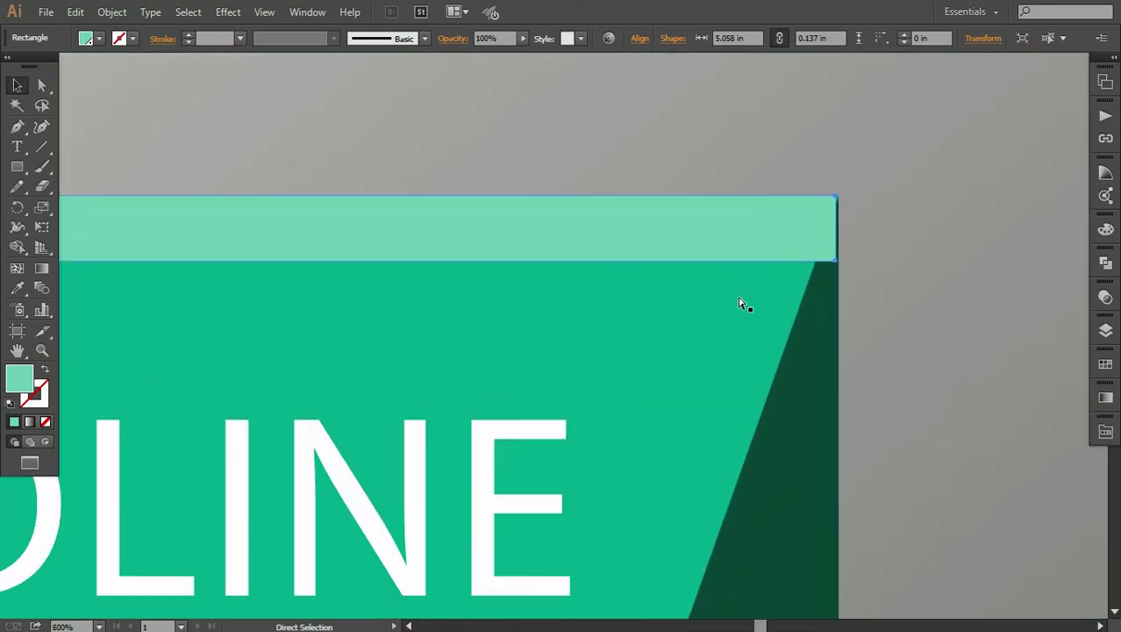
{"action": "key", "text": "ctrl+plus"}
{"action": "left_click_drag", "start_coordinate": [981, 175], "coordinate": [986, 173]}
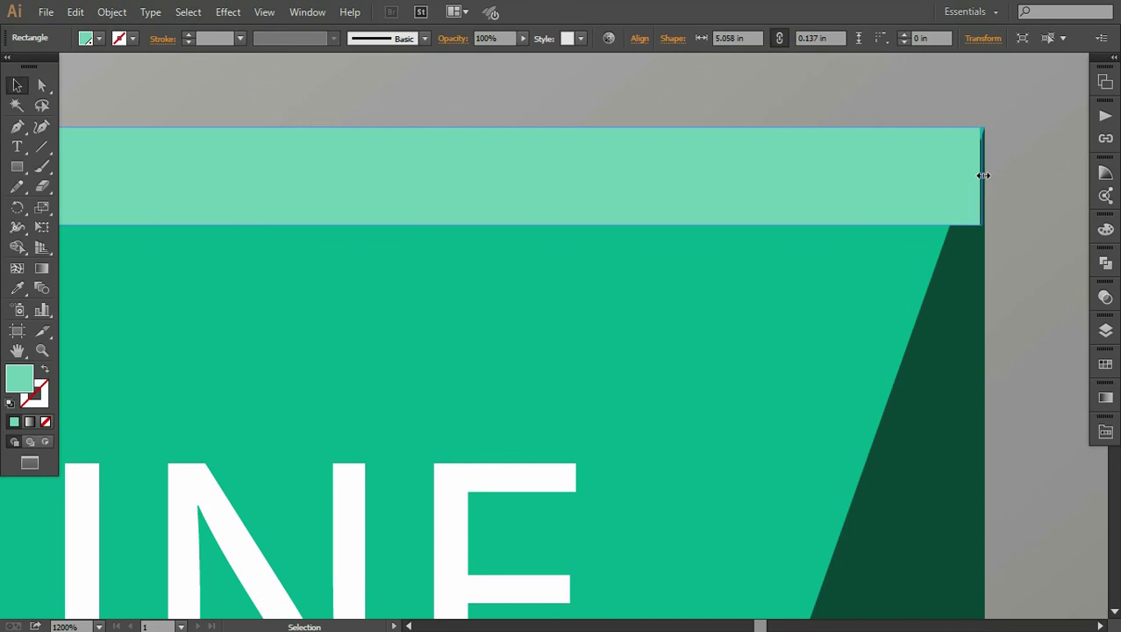
{"action": "left_click", "coordinate": [998, 247]}
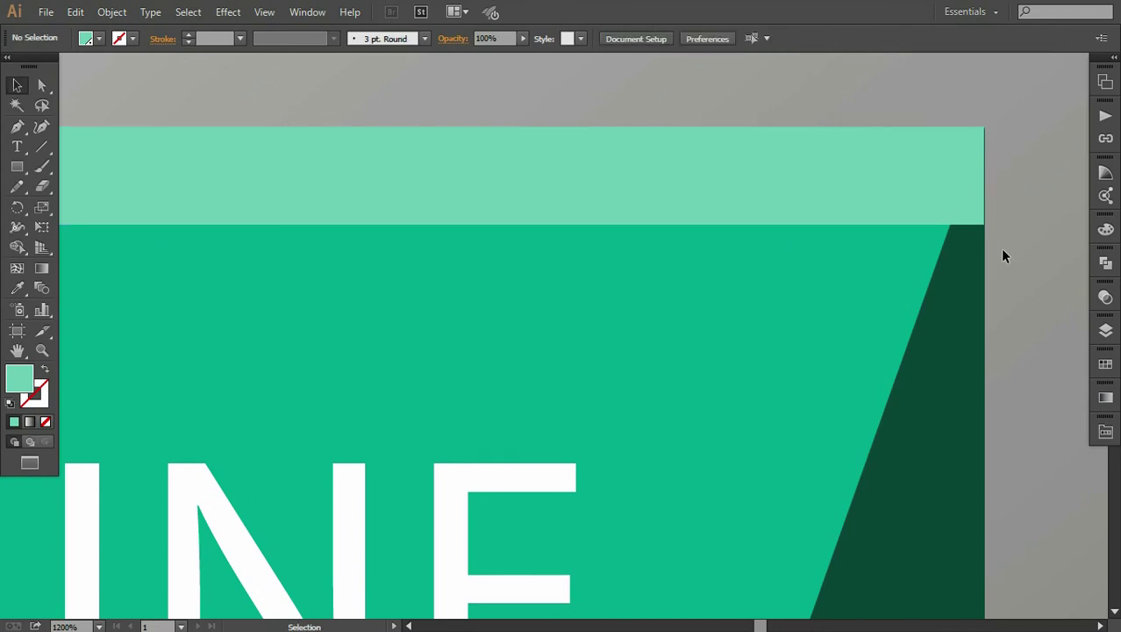
- Check the strip's right end at high zoom against the header edge
{"action": "key", "text": "ctrl+plus"}
{"action": "left_click_drag", "start_coordinate": [966, 235], "coordinate": [413, 388]}
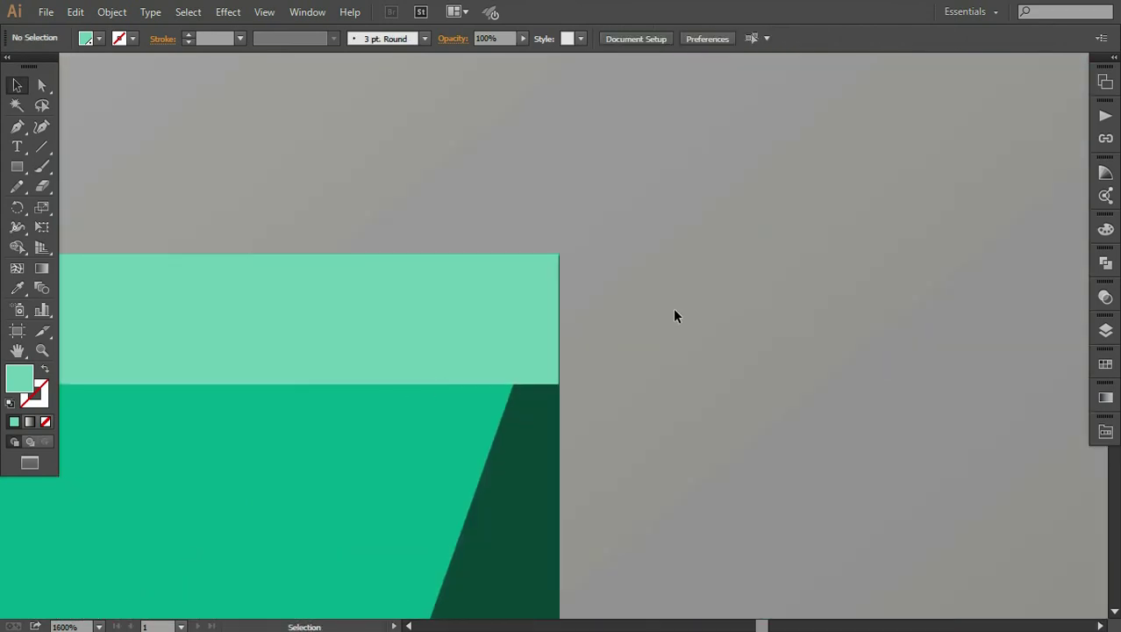
{"action": "key", "text": "ctrl+plus"}
{"action": "key", "text": "ctrl+plus"}
{"action": "key", "text": "ctrl+plus"}
{"action": "left_click", "coordinate": [480, 286]}
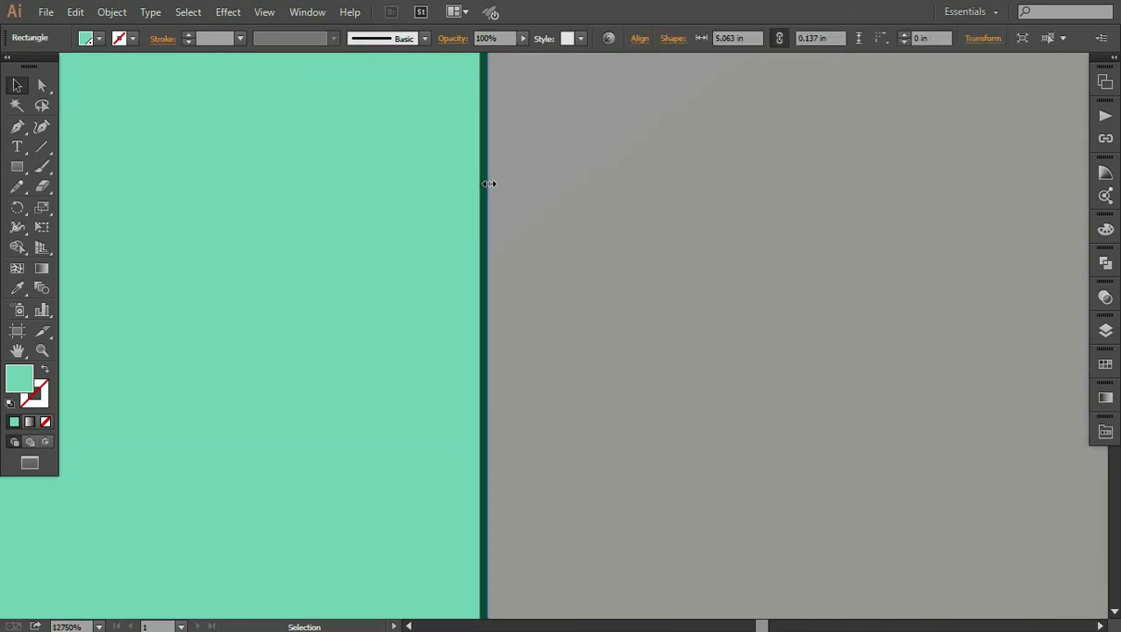
{"action": "key", "text": "ctrl+minus"}
{"action": "key", "text": "ctrl+minus"}
{"action": "key", "text": "ctrl+minus"}
{"action": "key", "text": "ctrl+minus"}
{"action": "key", "text": "ctrl+minus"}
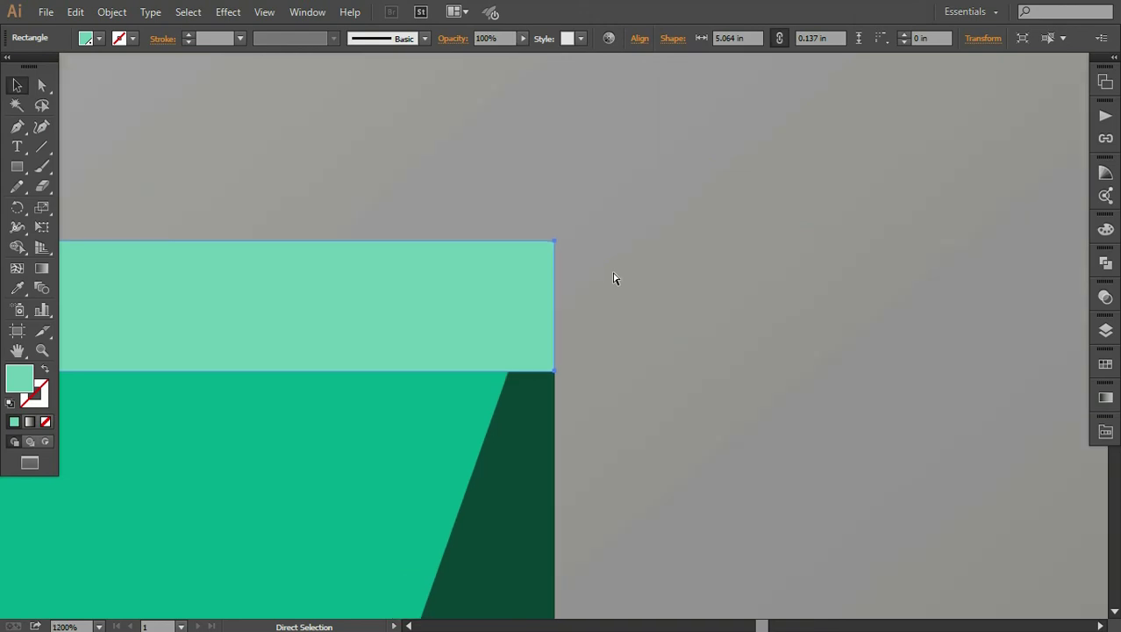
{"action": "key", "text": "ctrl+minus"}
{"action": "key", "text": "ctrl+minus"}
{"action": "key", "text": "ctrl+minus"}
{"action": "left_click", "coordinate": [631, 318]}
- Inspect the strip's left end at the header's top-left corner
{"action": "scroll", "coordinate": [306, 399], "scroll_direction": "left", "scroll_amount": 5}
{"action": "left_click_drag", "start_coordinate": [268, 395], "coordinate": [723, 388]}
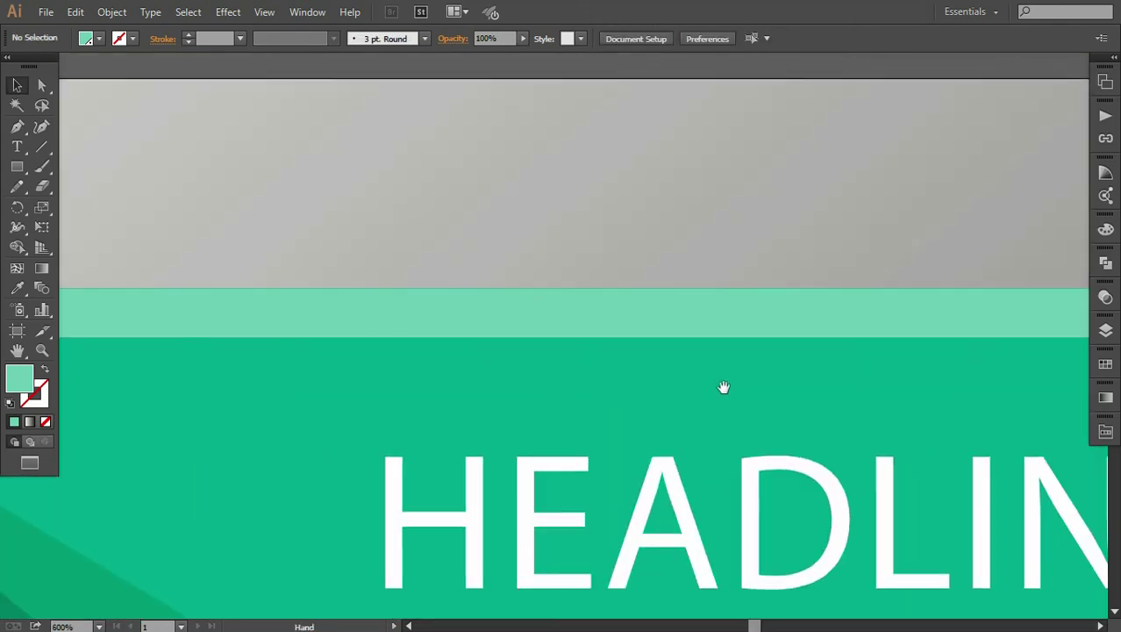
{"action": "left_click_drag", "start_coordinate": [288, 365], "coordinate": [575, 370]}
{"action": "left_click_drag", "start_coordinate": [289, 345], "coordinate": [605, 367]}
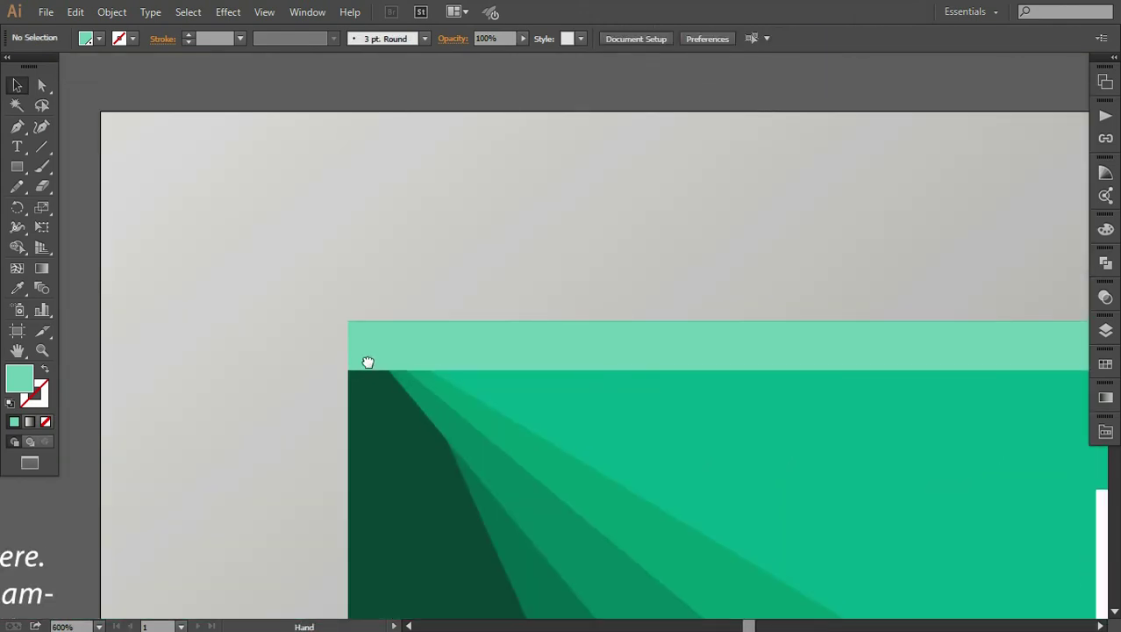
{"action": "left_click_drag", "start_coordinate": [368, 362], "coordinate": [369, 368]}
{"action": "key", "text": "ctrl+plus"}
{"action": "key", "text": "ctrl+plus"}
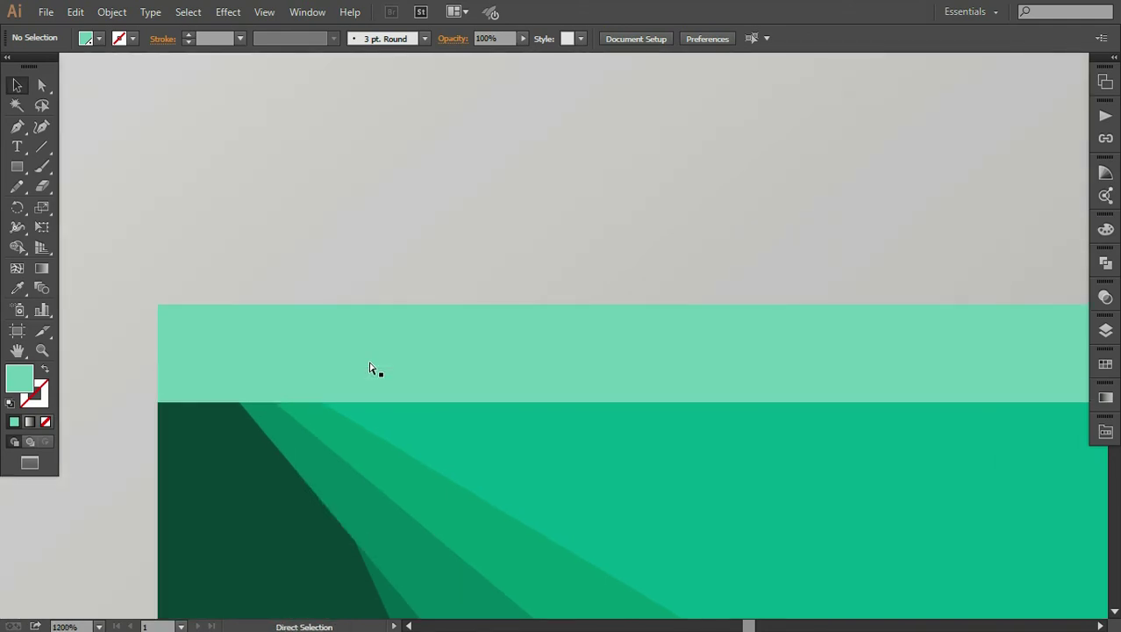
{"action": "key", "text": "ctrl+minus"}
- Review the whole mint strip along the header top above the HEADLINE
{"action": "left_click_drag", "start_coordinate": [921, 338], "coordinate": [710, 366]}
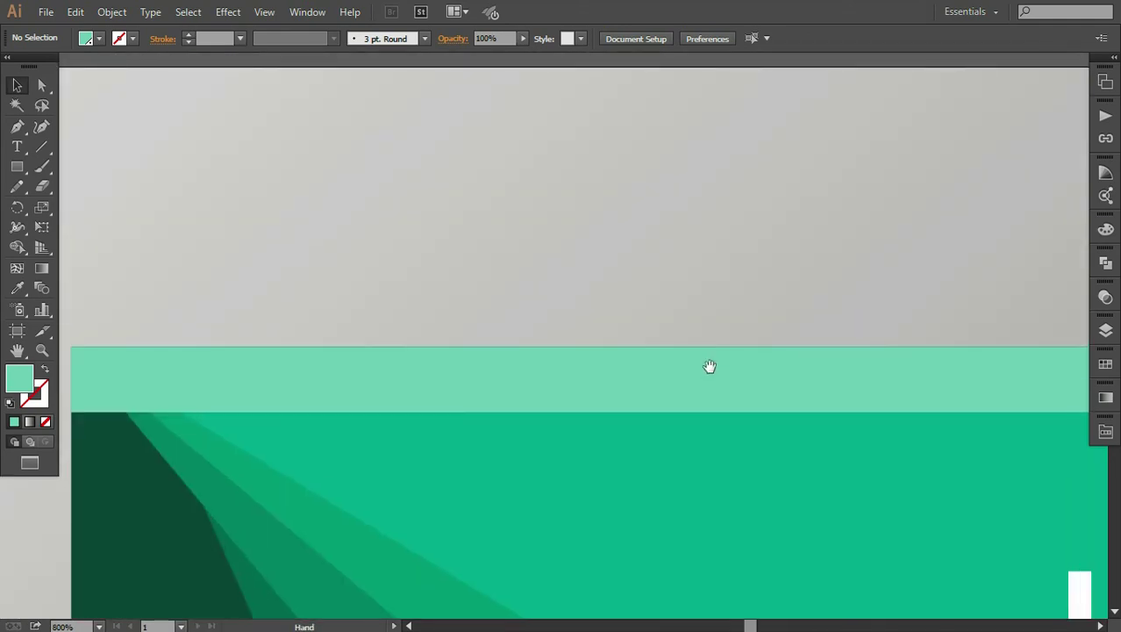
{"action": "scroll", "coordinate": [797, 377], "scroll_direction": "up", "scroll_amount": 5}
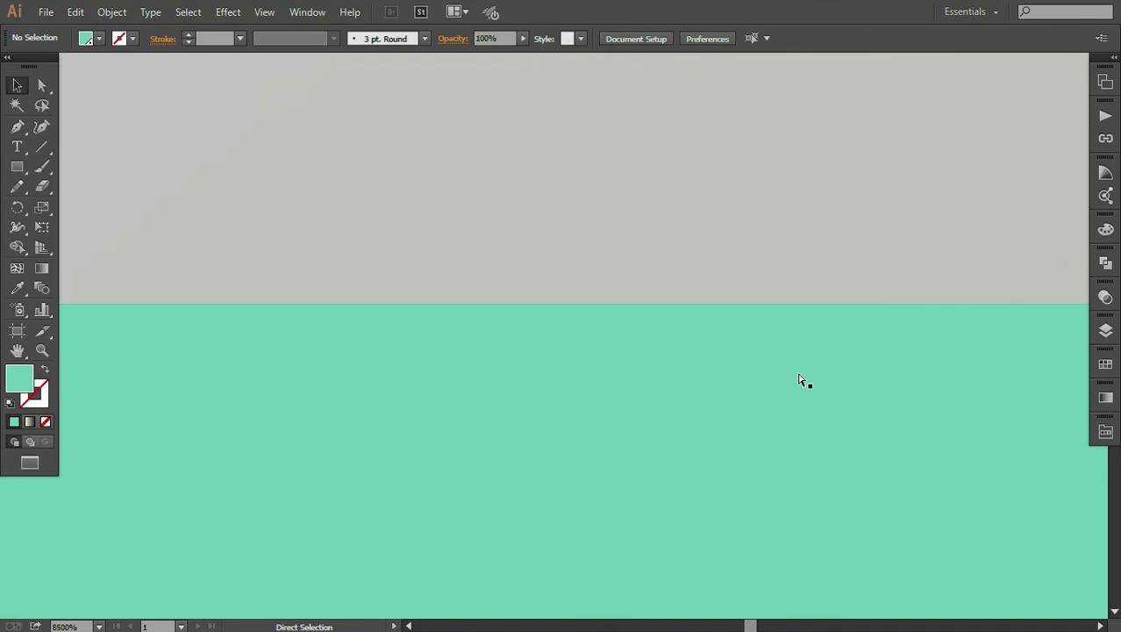
{"action": "scroll", "coordinate": [798, 379], "scroll_direction": "down", "scroll_amount": 2}
{"action": "scroll", "coordinate": [799, 379], "scroll_direction": "down", "scroll_amount": 2}
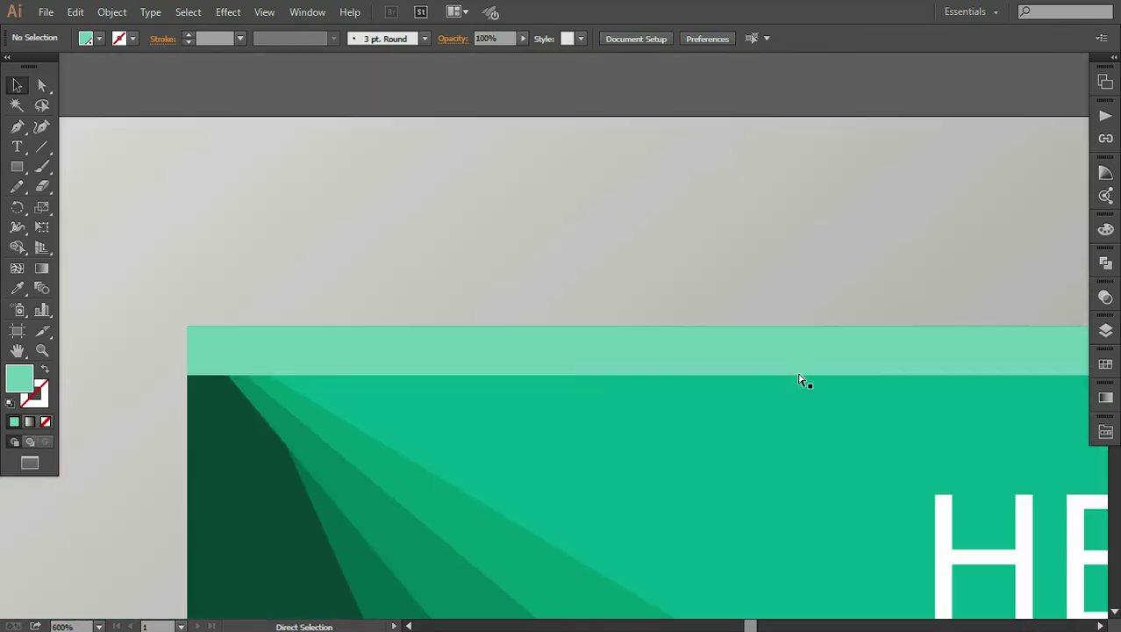
{"action": "scroll", "coordinate": [798, 379], "scroll_direction": "down", "scroll_amount": 2}
{"action": "scroll", "coordinate": [798, 379], "scroll_direction": "down", "scroll_amount": 1}
{"action": "mouse_move", "coordinate": [829, 383]}
{"action": "left_mouse_down"}
{"action": "mouse_move", "coordinate": [711, 383]}
{"action": "mouse_move", "coordinate": [624, 357]}
{"action": "left_mouse_up"}
{"action": "left_click", "coordinate": [616, 327]}
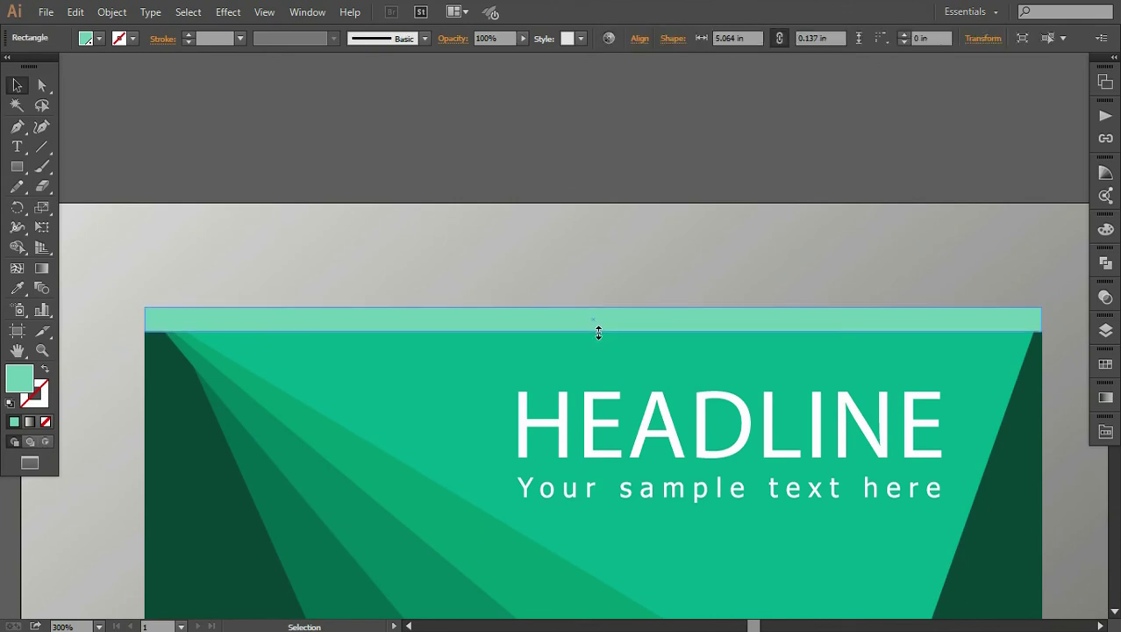
{"action": "left_click", "coordinate": [618, 280]}
{"action": "scroll", "coordinate": [655, 373], "scroll_direction": "down", "scroll_amount": 1}
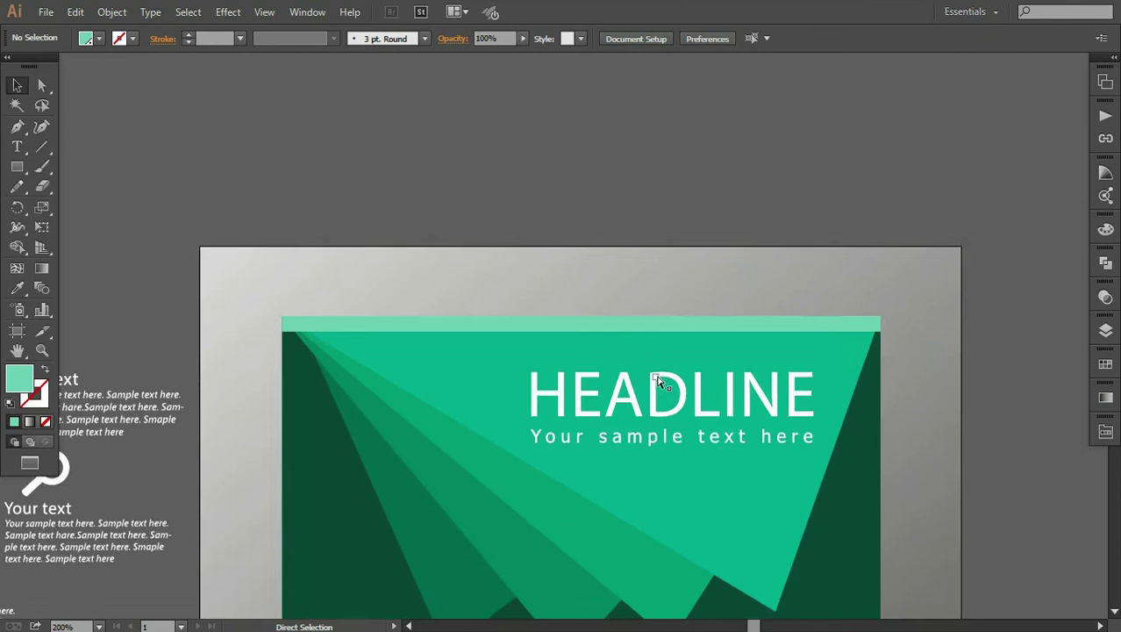
{"action": "scroll", "coordinate": [656, 373], "scroll_direction": "down", "scroll_amount": 2}
- Draw a block just below the header's left side and fill it with bright swatch green
{"action": "left_click_drag", "start_coordinate": [625, 431], "coordinate": [625, 340]}
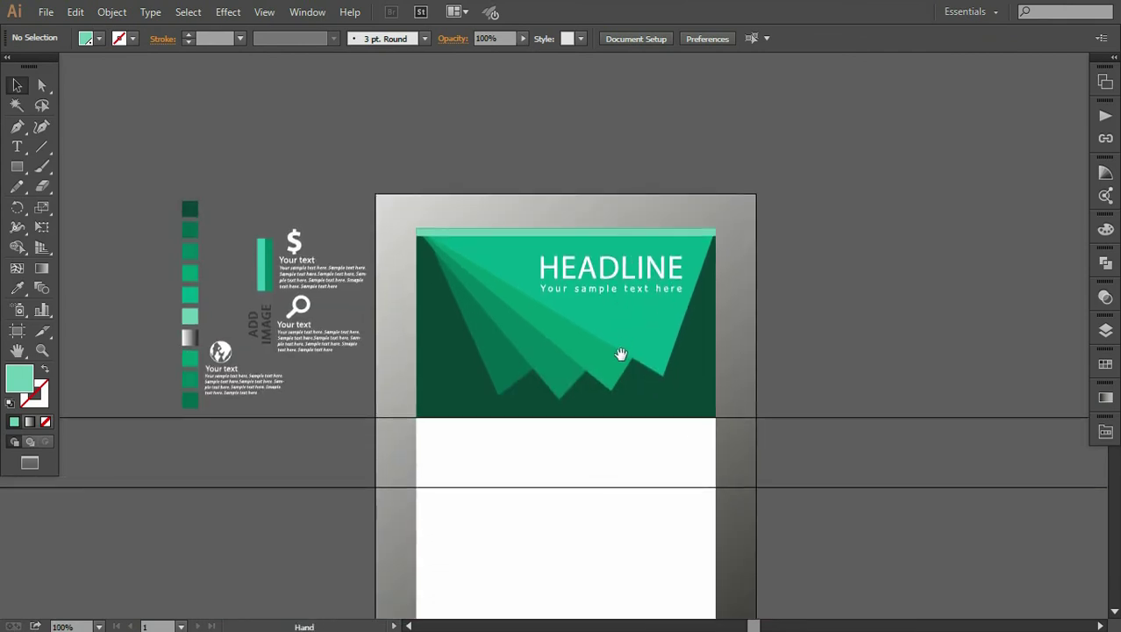
{"action": "left_click", "coordinate": [627, 289]}
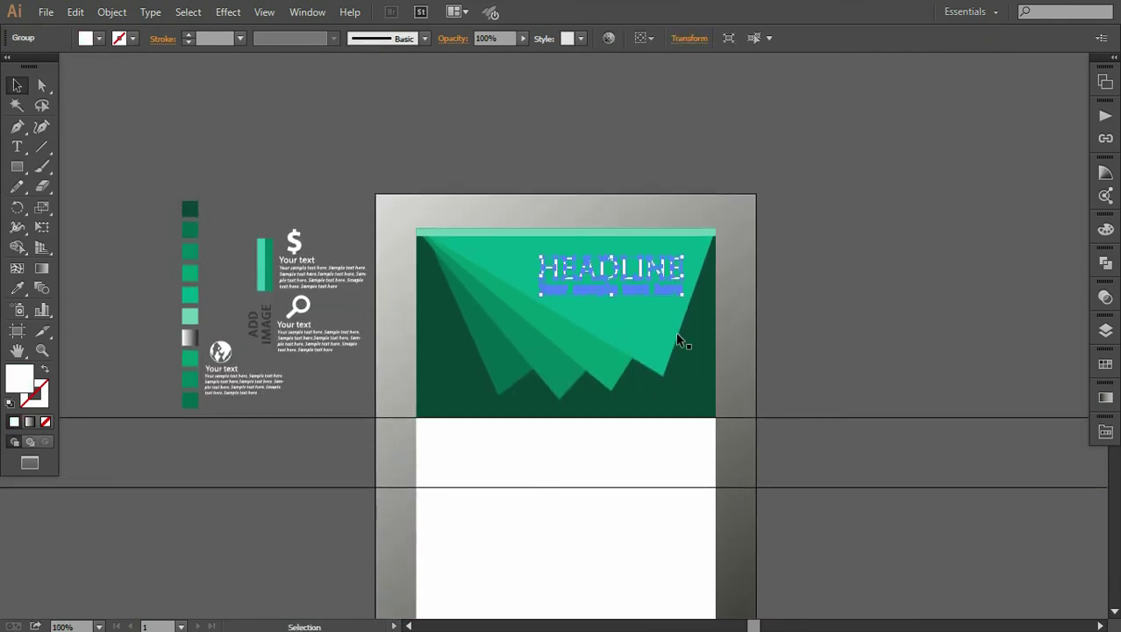
{"action": "left_click", "coordinate": [787, 331]}
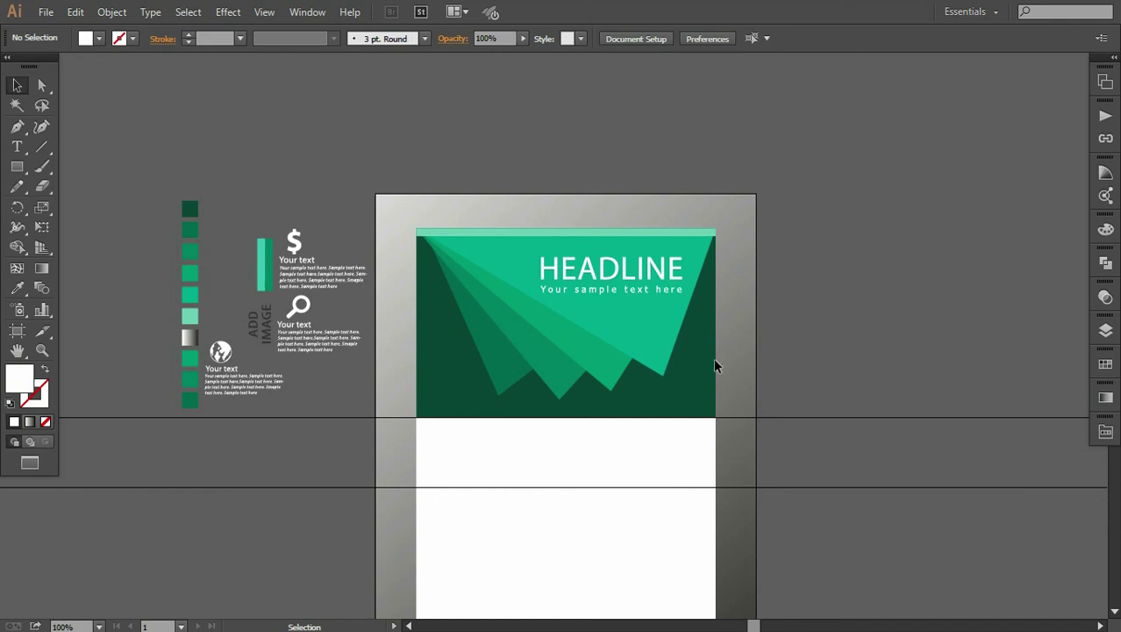
{"action": "left_click_drag", "start_coordinate": [638, 408], "coordinate": [638, 346]}
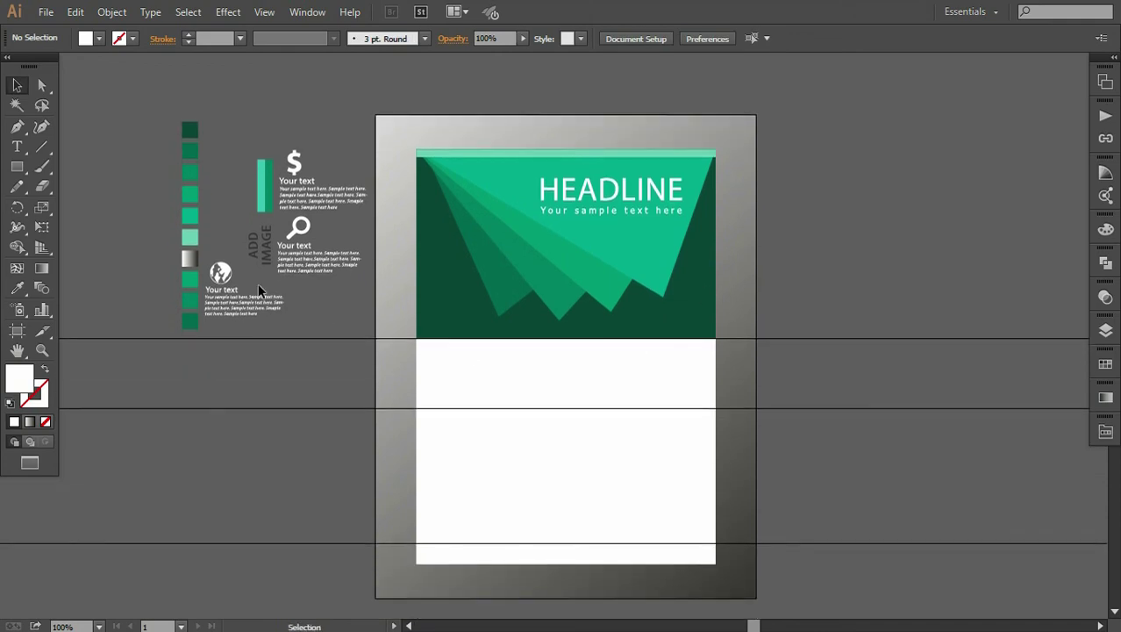
{"action": "left_click", "coordinate": [17, 167]}
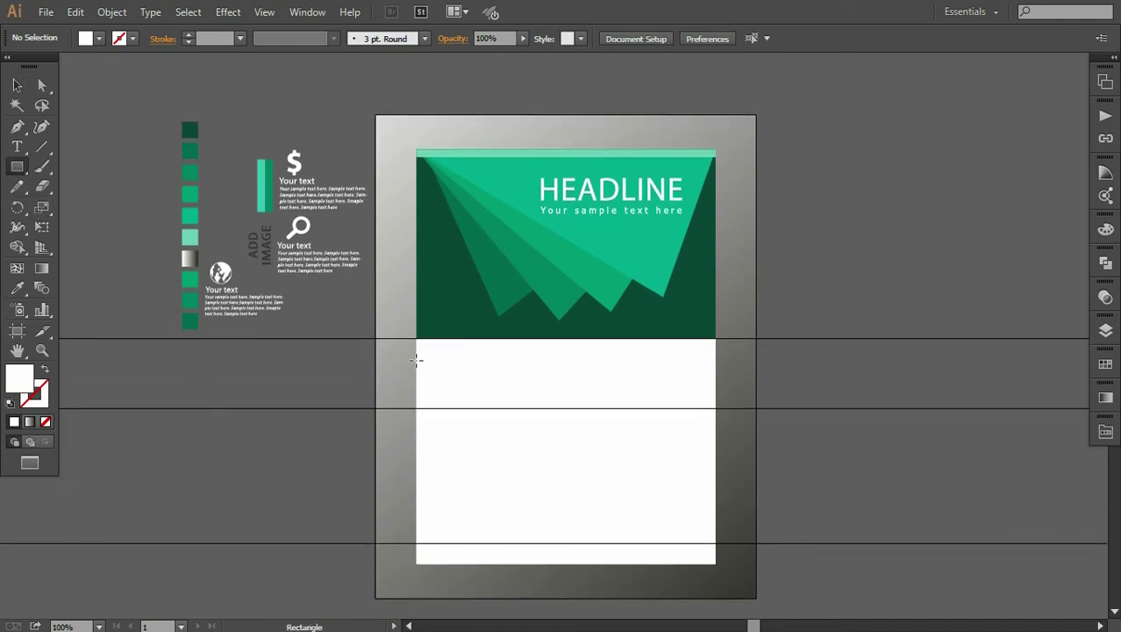
{"action": "left_click_drag", "start_coordinate": [416, 339], "coordinate": [516, 407]}
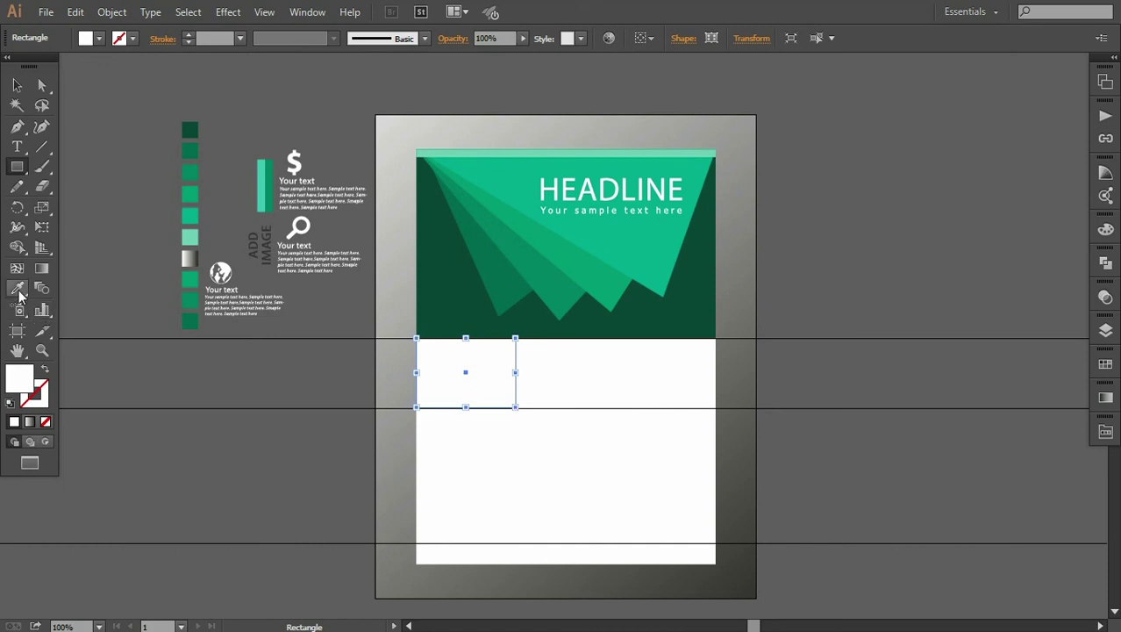
{"action": "left_click", "coordinate": [17, 290]}
{"action": "left_click", "coordinate": [190, 279]}
{"action": "left_click", "coordinate": [16, 85]}
- Duplicate the block to its right and give the copy a darker swatch green
{"action": "left_click_drag", "start_coordinate": [475, 397], "coordinate": [571, 392]}
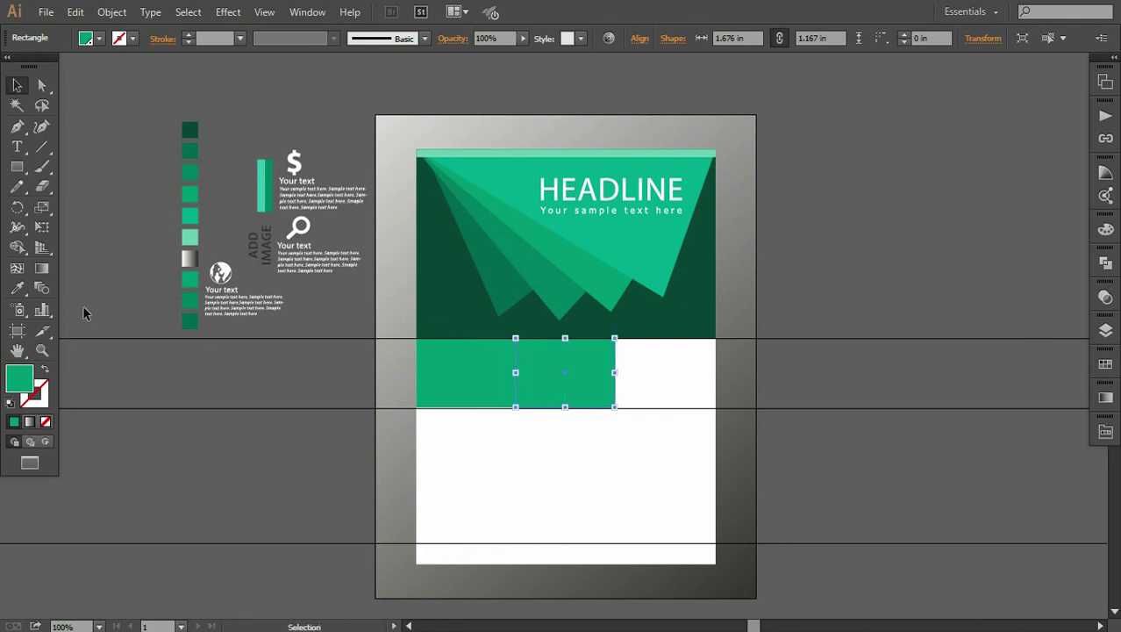
{"action": "left_click", "coordinate": [18, 289]}
{"action": "left_click", "coordinate": [190, 299]}
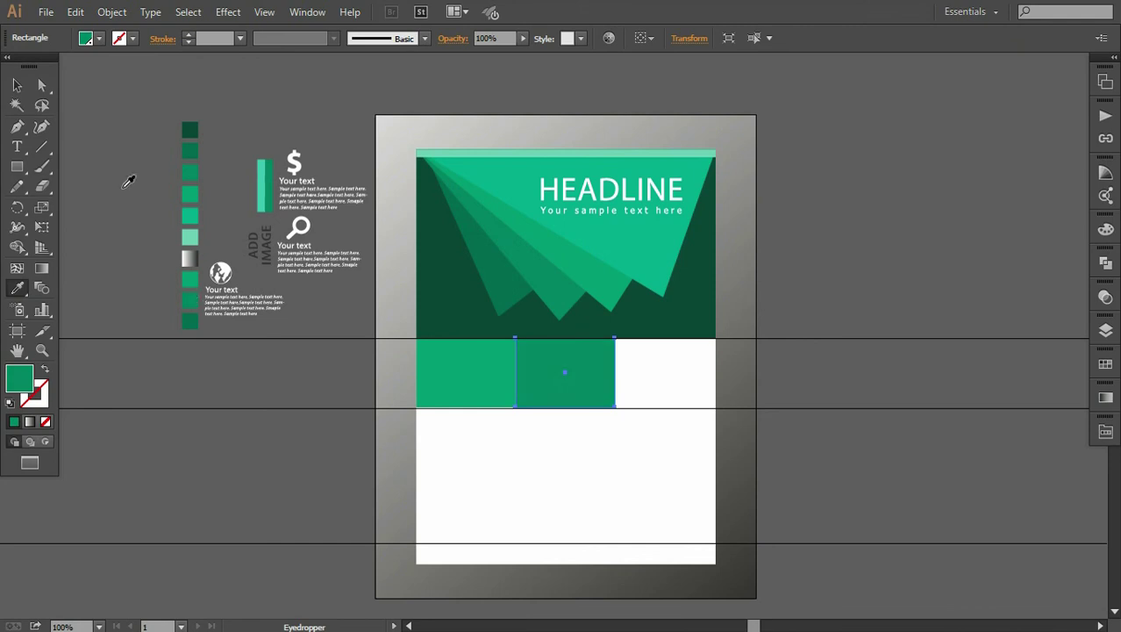
{"action": "left_click", "coordinate": [17, 85]}
{"action": "left_click", "coordinate": [274, 470]}
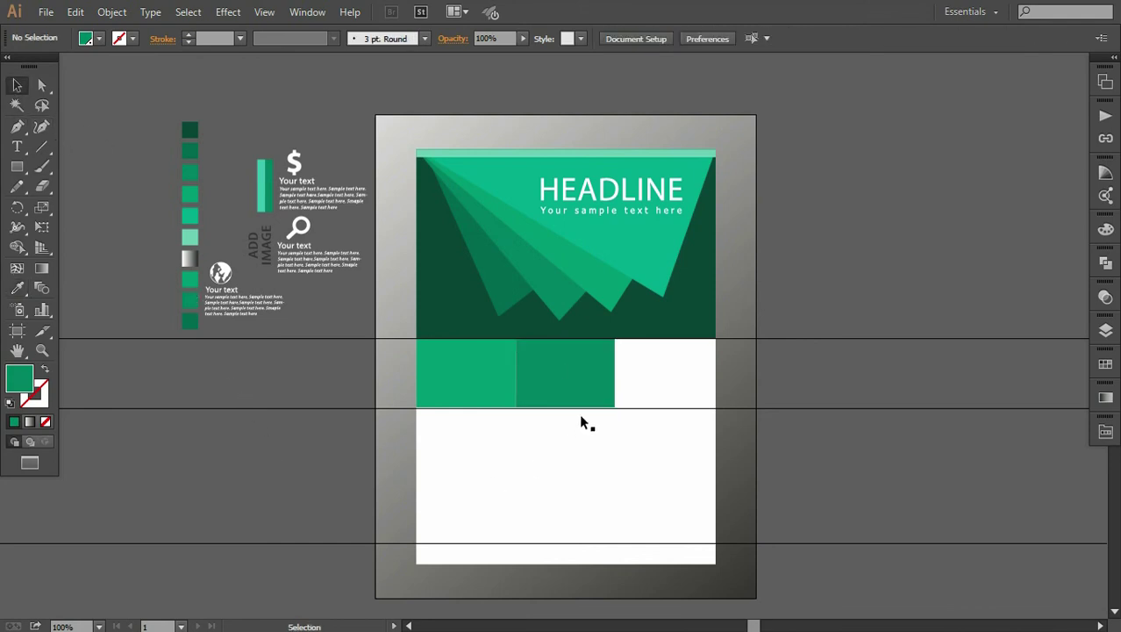
- Inspect the seam between the two green blocks at high zoom
{"action": "key", "text": "ctrl+plus"}
{"action": "key", "text": "ctrl+plus"}
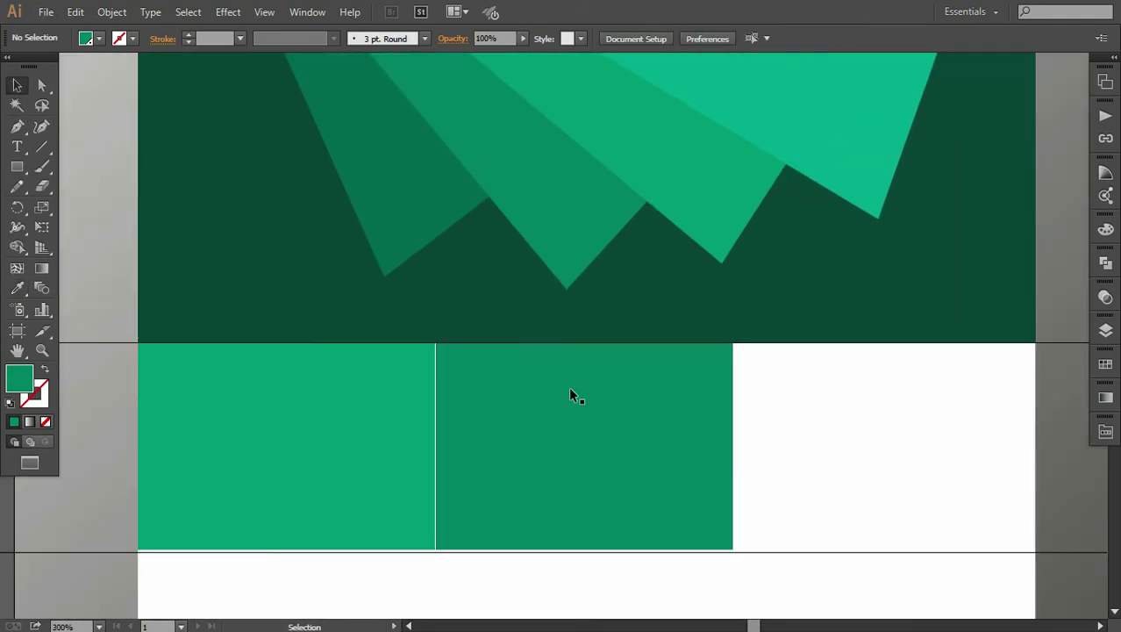
{"action": "key", "text": "ctrl+plus"}
{"action": "key", "text": "ctrl+plus"}
{"action": "left_click_drag", "start_coordinate": [438, 480], "coordinate": [605, 341]}
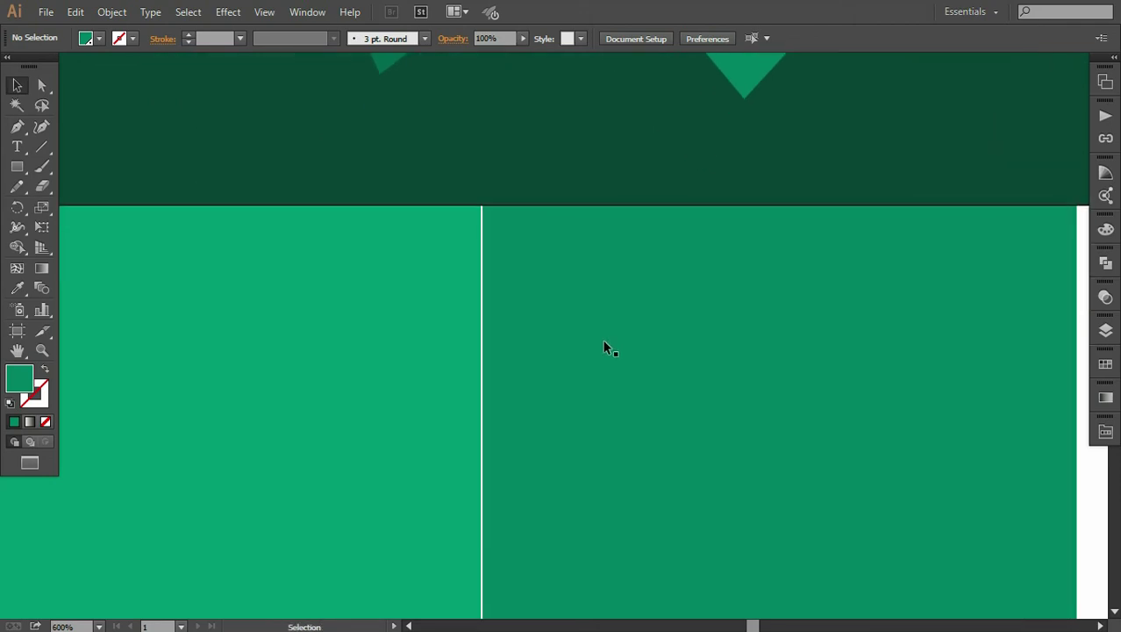
{"action": "key", "text": "ctrl+plus"}
{"action": "key", "text": "ctrl+plus"}
{"action": "key", "text": "ctrl+plus"}
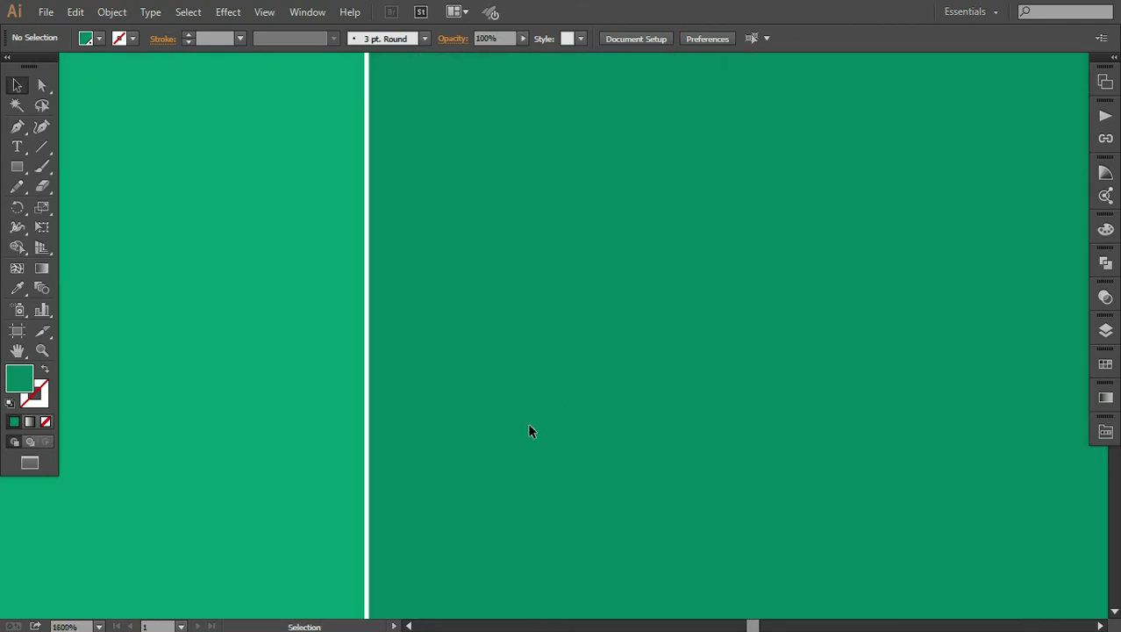
{"action": "left_click", "coordinate": [525, 425]}
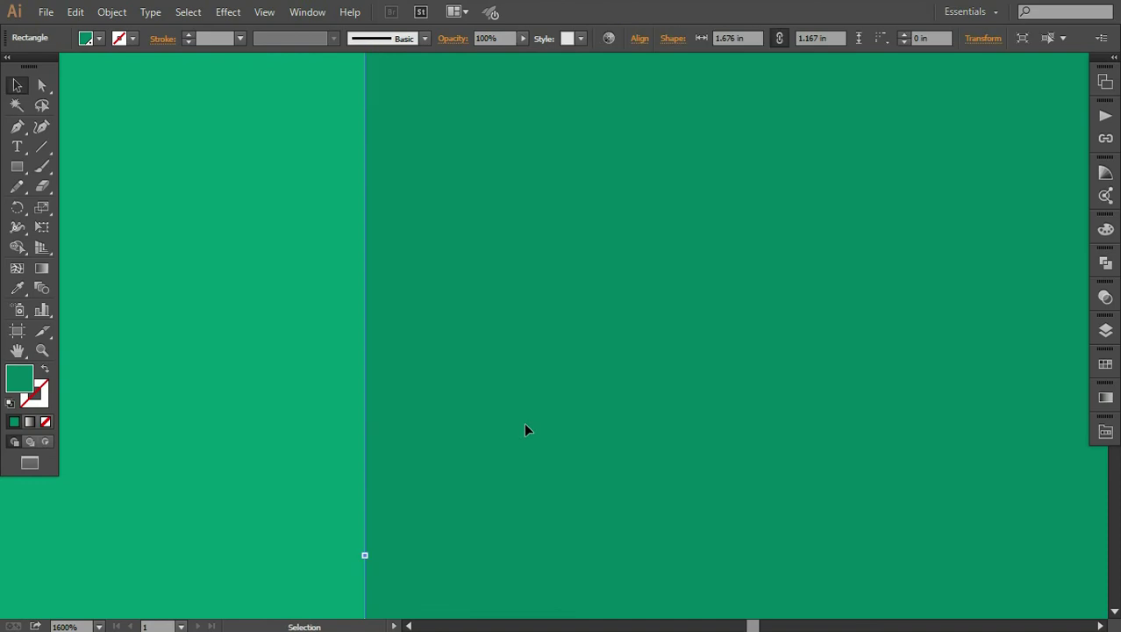
{"action": "key", "text": "ctrl+minus"}
{"action": "key", "text": "ctrl+minus"}
{"action": "key", "text": "ctrl+minus"}
{"action": "key", "text": "ctrl+minus"}
{"action": "key", "text": "ctrl+minus"}
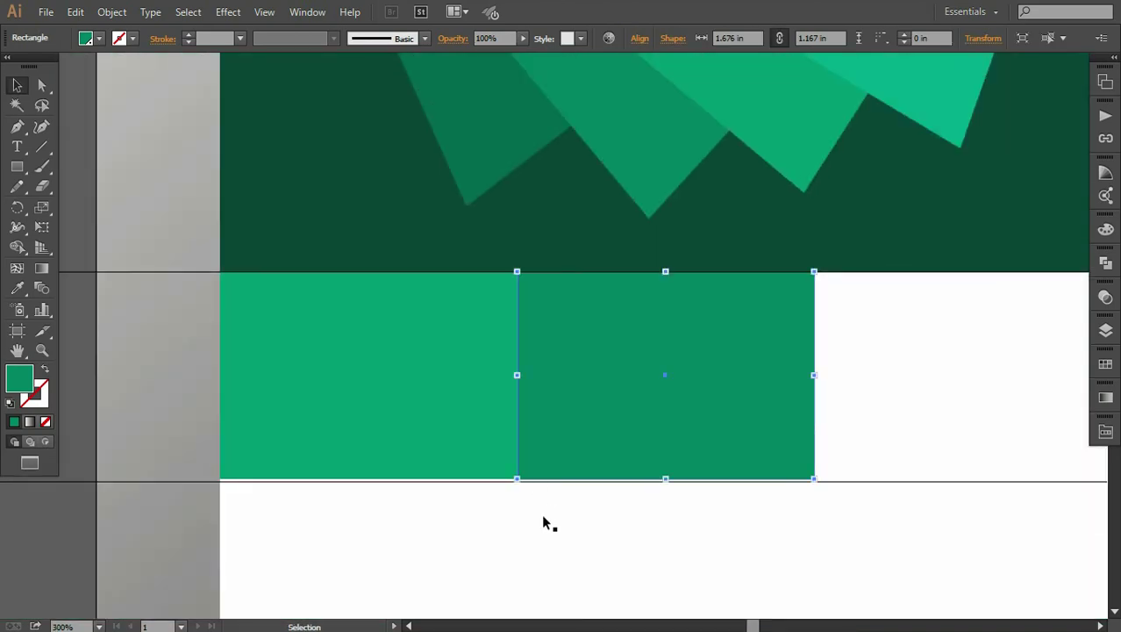
{"action": "left_click", "coordinate": [544, 524]}
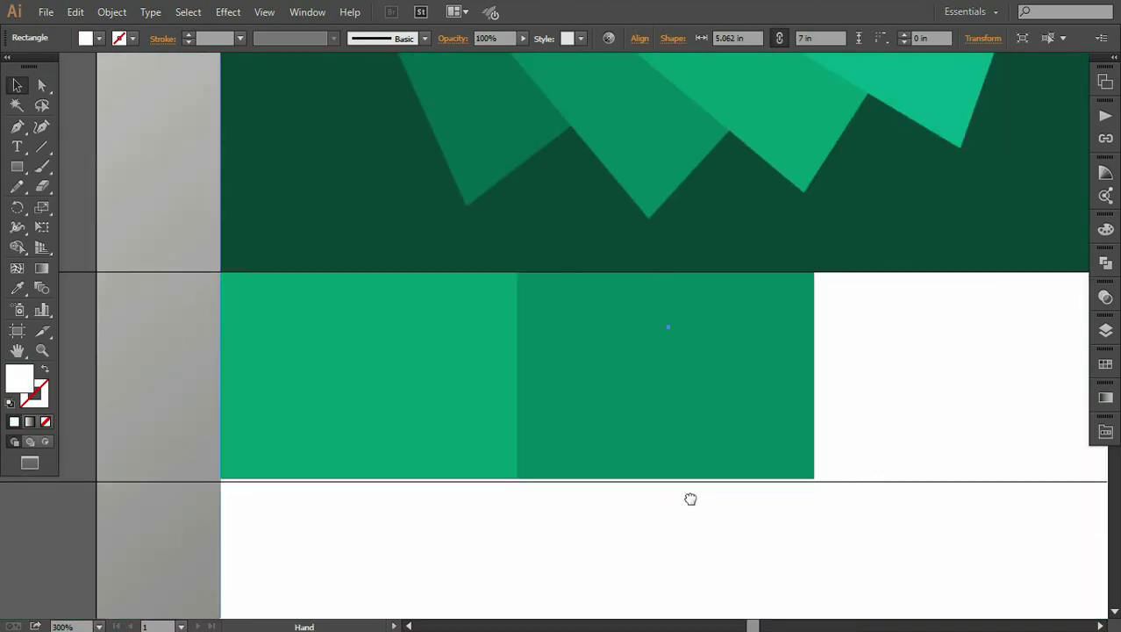
{"action": "left_click_drag", "start_coordinate": [691, 497], "coordinate": [610, 480]}
{"action": "key", "text": "ctrl+minus"}
{"action": "key", "text": "ctrl+minus"}
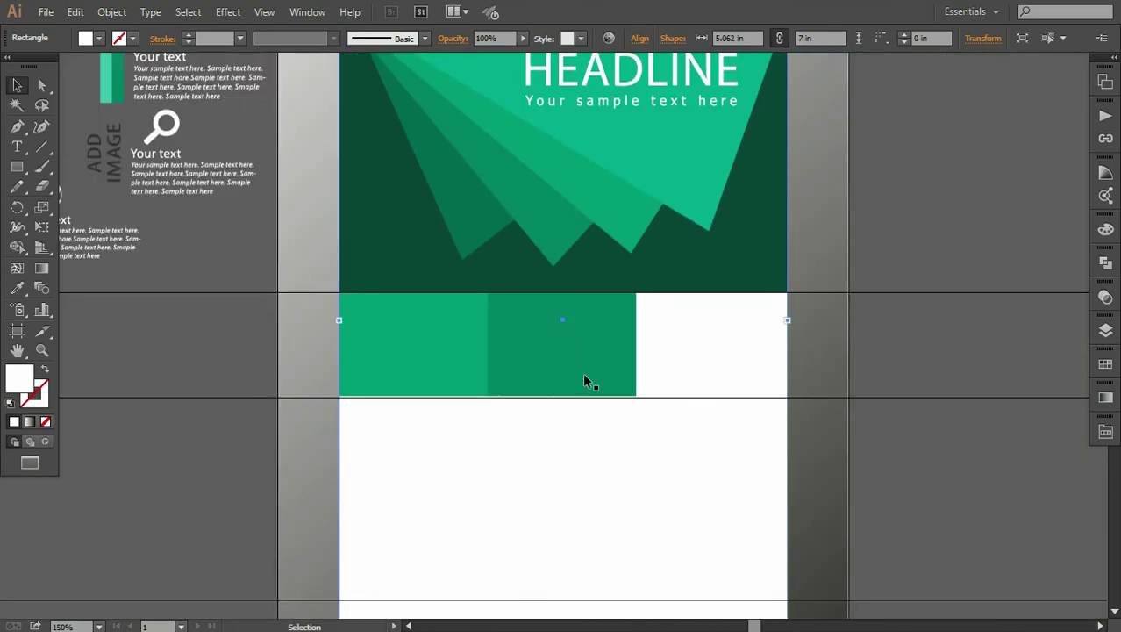
- Copy the darker block to the right and set it flush against the middle block
{"action": "left_click", "coordinate": [585, 380]}
{"action": "mouse_move", "coordinate": [585, 380]}
{"action": "left_mouse_down"}
{"action": "mouse_move", "coordinate": [737, 372]}
{"action": "mouse_move", "coordinate": [725, 367]}
{"action": "left_mouse_up"}
{"action": "key", "text": "ctrl+plus"}
{"action": "key", "text": "ctrl+plus"}
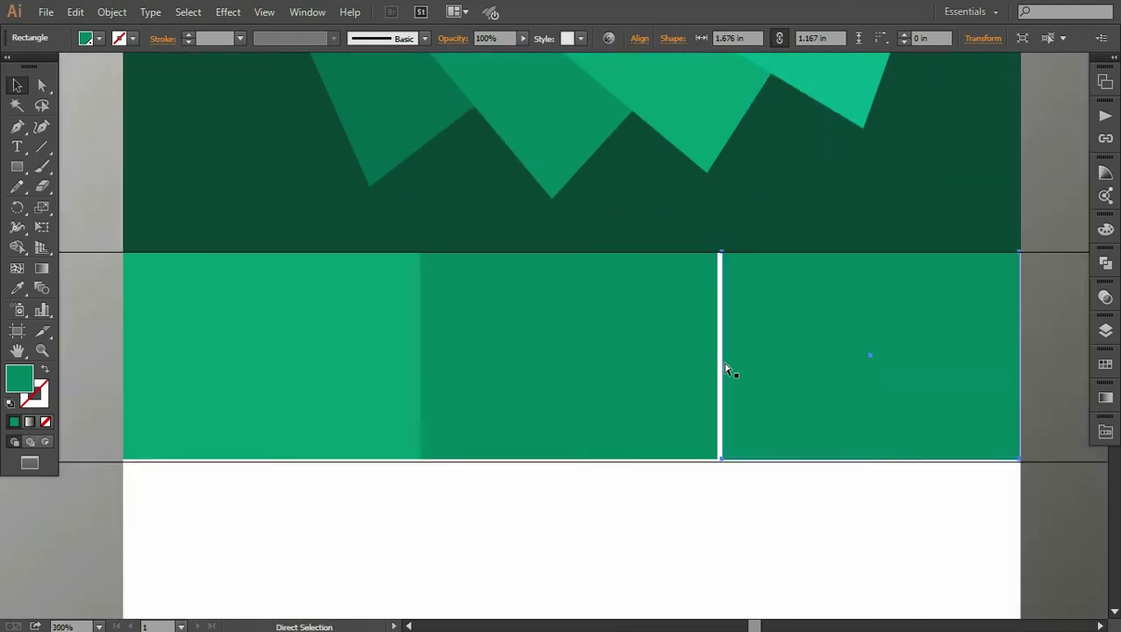
{"action": "key", "text": "ctrl+plus"}
{"action": "key", "text": "ctrl+plus"}
{"action": "left_click_drag", "start_coordinate": [1026, 453], "coordinate": [1016, 456]}
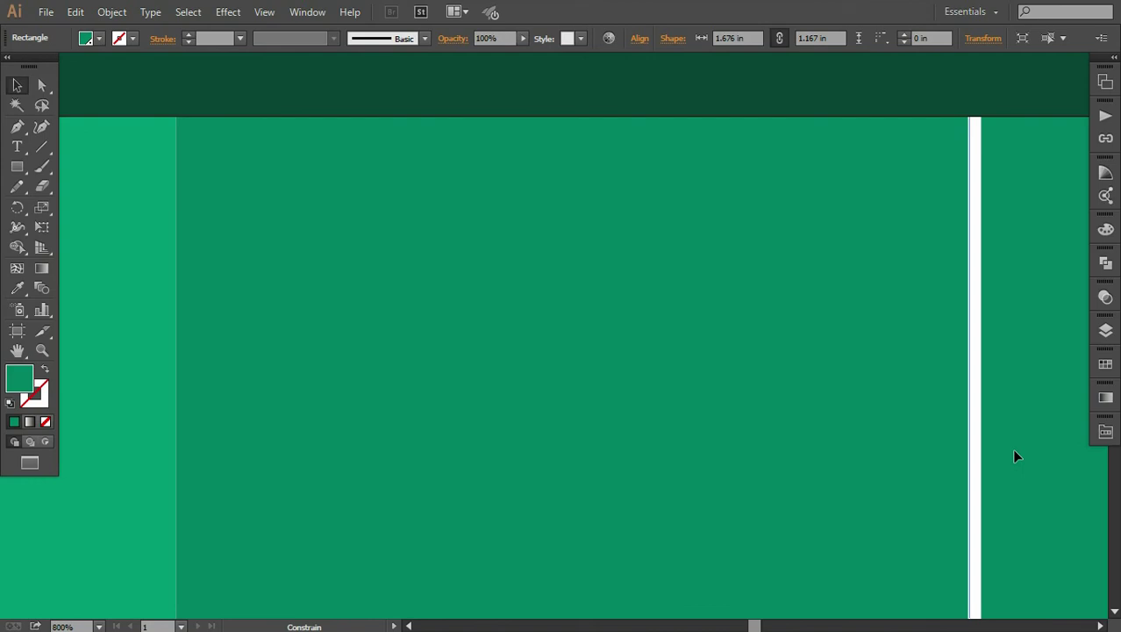
{"action": "left_click_drag", "start_coordinate": [1013, 451], "coordinate": [1012, 451]}
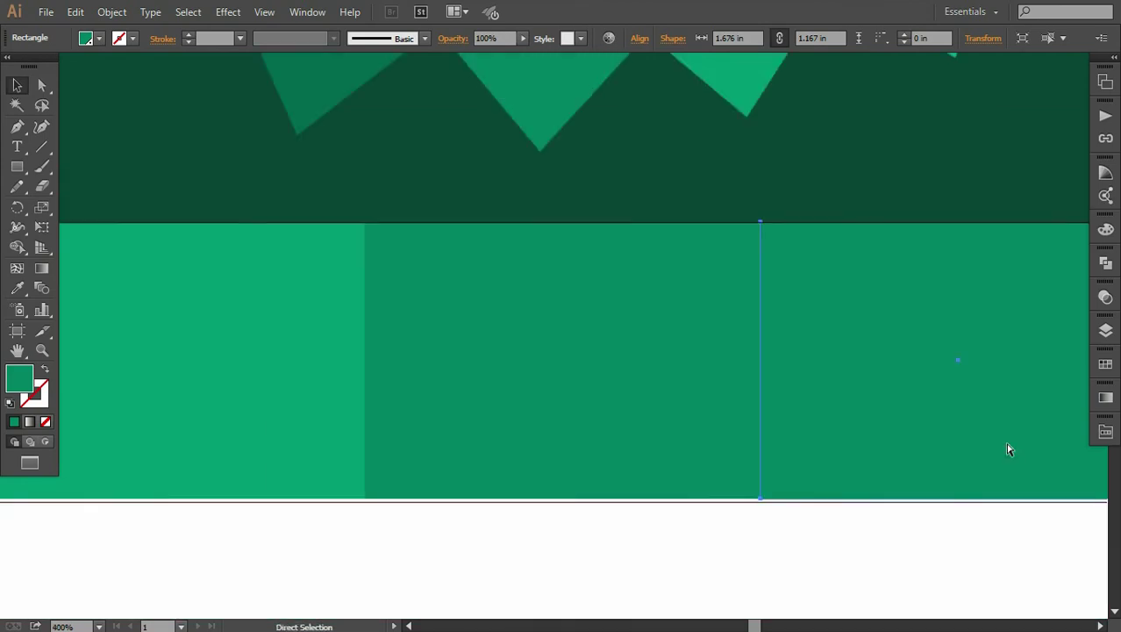
{"action": "key", "text": "ctrl+minus"}
{"action": "key", "text": "ctrl+minus"}
{"action": "key", "text": "ctrl+minus"}
{"action": "left_click", "coordinate": [980, 459]}
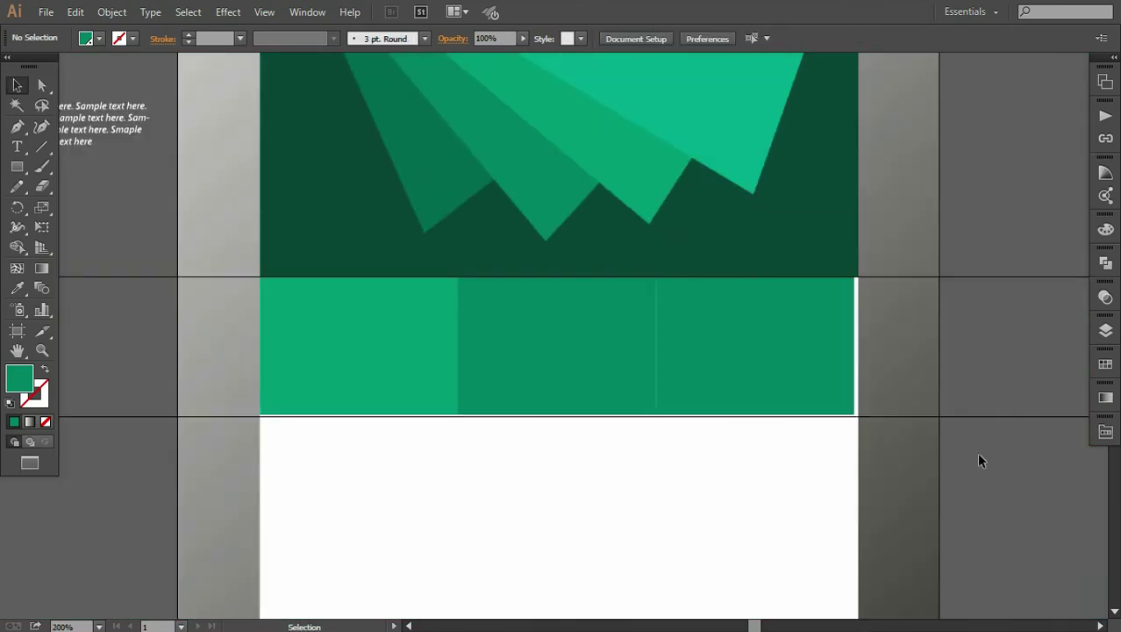
- Adjust the third block's right edge to sit on the flyer's right edge
{"action": "key", "text": "ctrl+plus"}
{"action": "key", "text": "ctrl+plus"}
{"action": "key", "text": "ctrl+plus"}
{"action": "key", "text": "ctrl+plus"}
{"action": "key", "text": "ctrl+plus"}
{"action": "left_click_drag", "start_coordinate": [973, 424], "coordinate": [537, 424]}
{"action": "key", "text": "ctrl+plus"}
{"action": "key", "text": "ctrl+plus"}
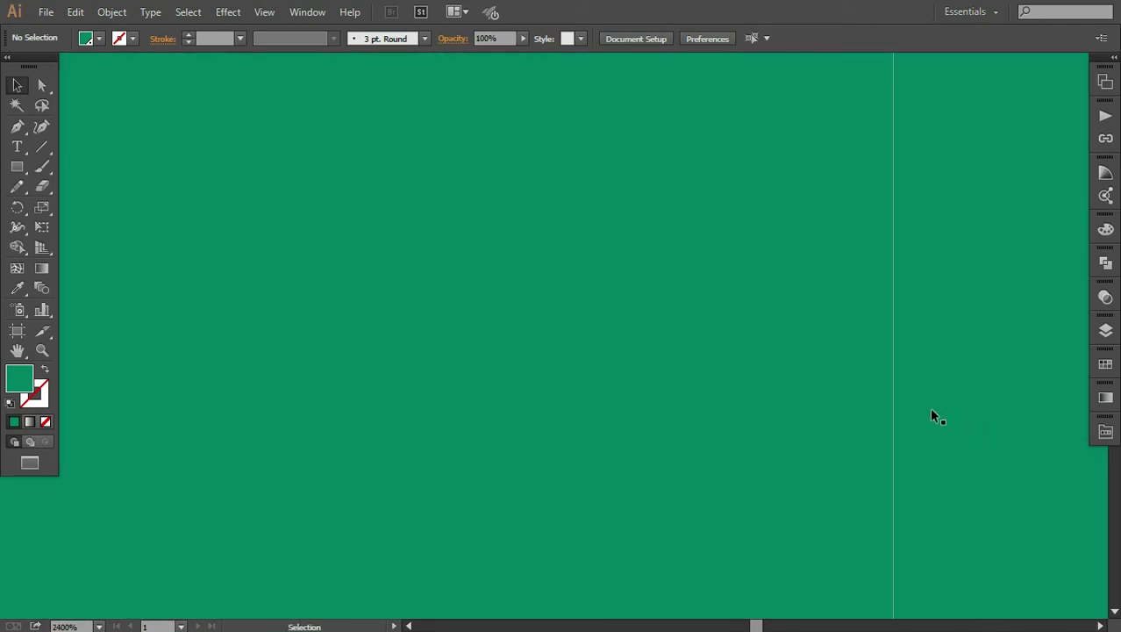
{"action": "left_click_drag", "start_coordinate": [967, 426], "coordinate": [858, 441]}
{"action": "key", "text": "a"}
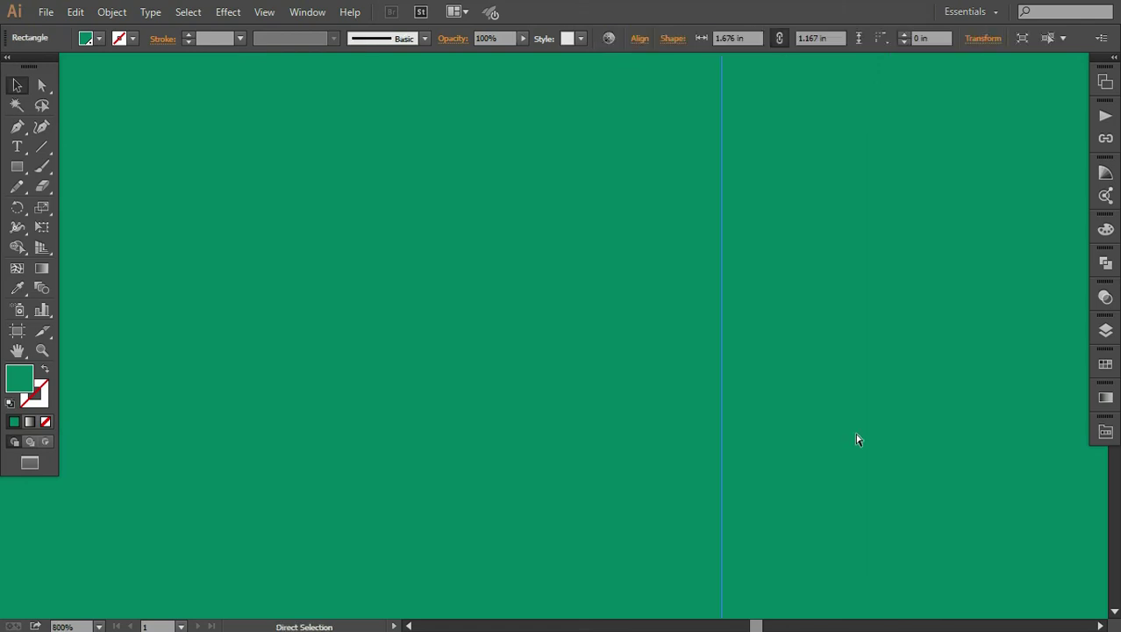
{"action": "key", "text": "ctrl+minus"}
{"action": "key", "text": "ctrl+minus"}
{"action": "key", "text": "ctrl+minus"}
{"action": "key", "text": "ctrl+minus"}
{"action": "key", "text": "ctrl+minus"}
{"action": "key", "text": "ctrl+minus"}
{"action": "key", "text": "ctrl+minus"}
- Fill the right block with a darker swatch green and select all three blocks
{"action": "key", "text": "v"}
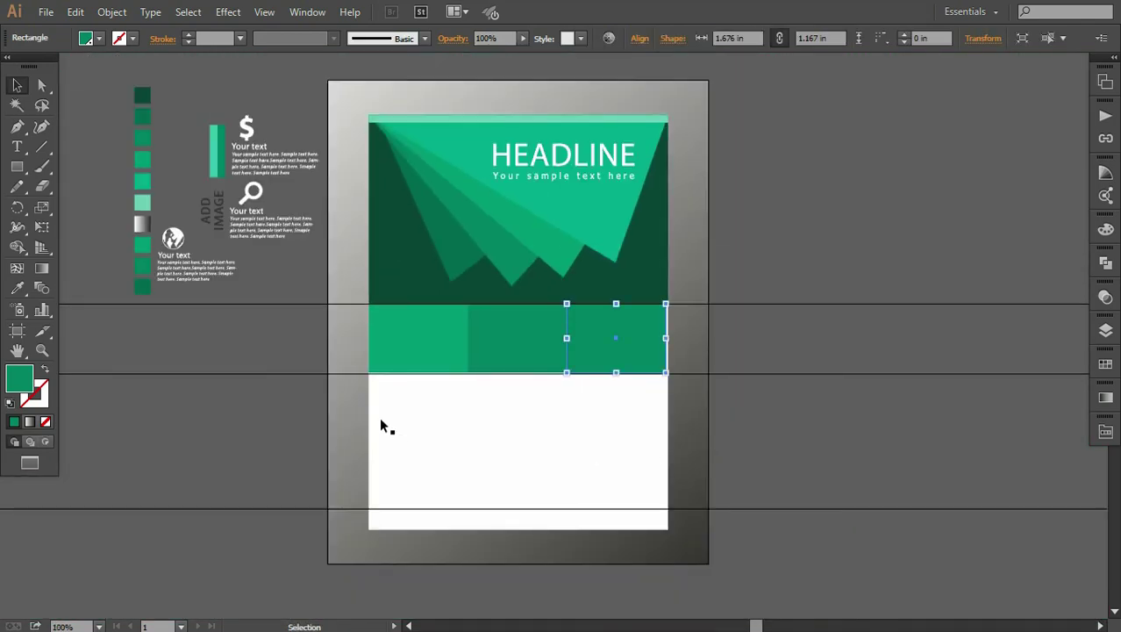
{"action": "left_click", "coordinate": [16, 288]}
{"action": "left_click", "coordinate": [142, 286]}
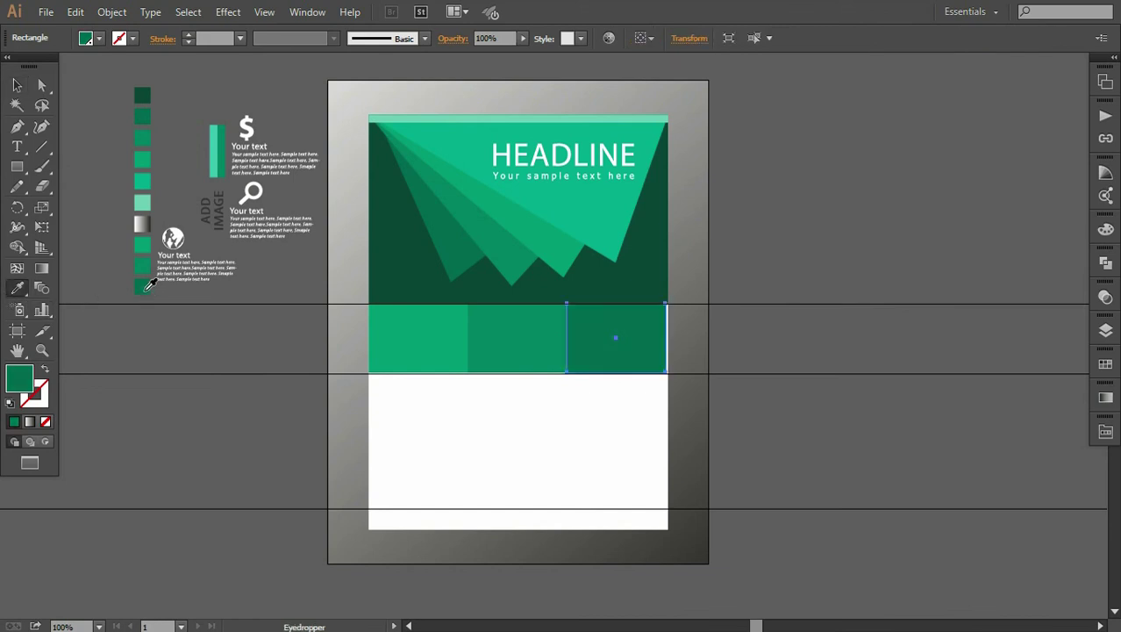
{"action": "left_click", "coordinate": [16, 85]}
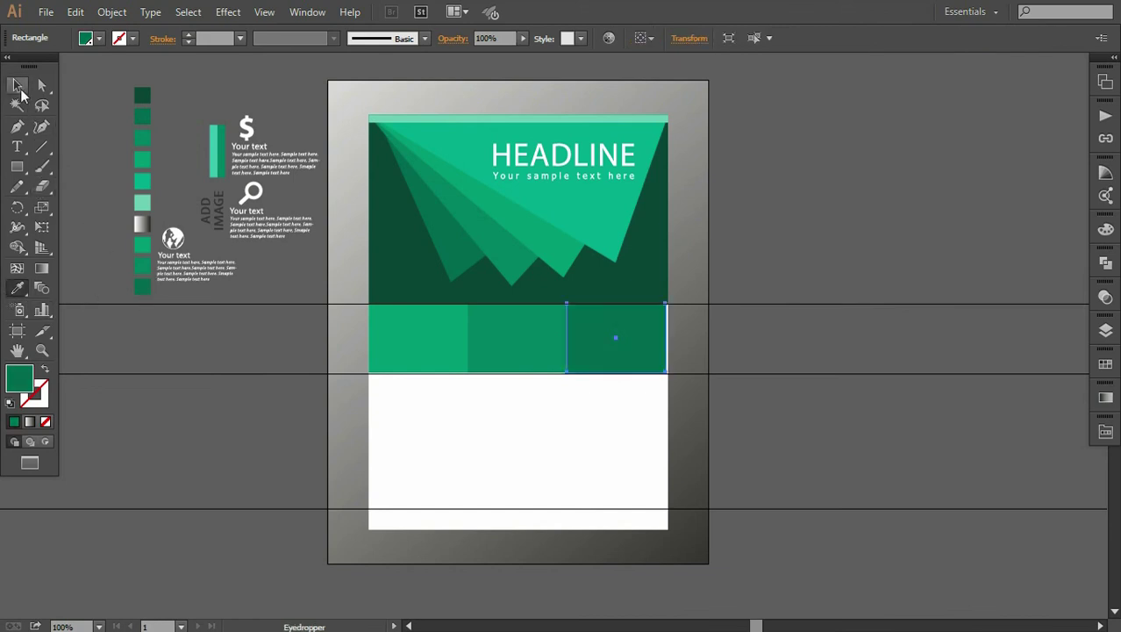
{"action": "left_click", "coordinate": [397, 351], "text": "shift"}
{"action": "left_click", "coordinate": [518, 360], "text": "shift"}
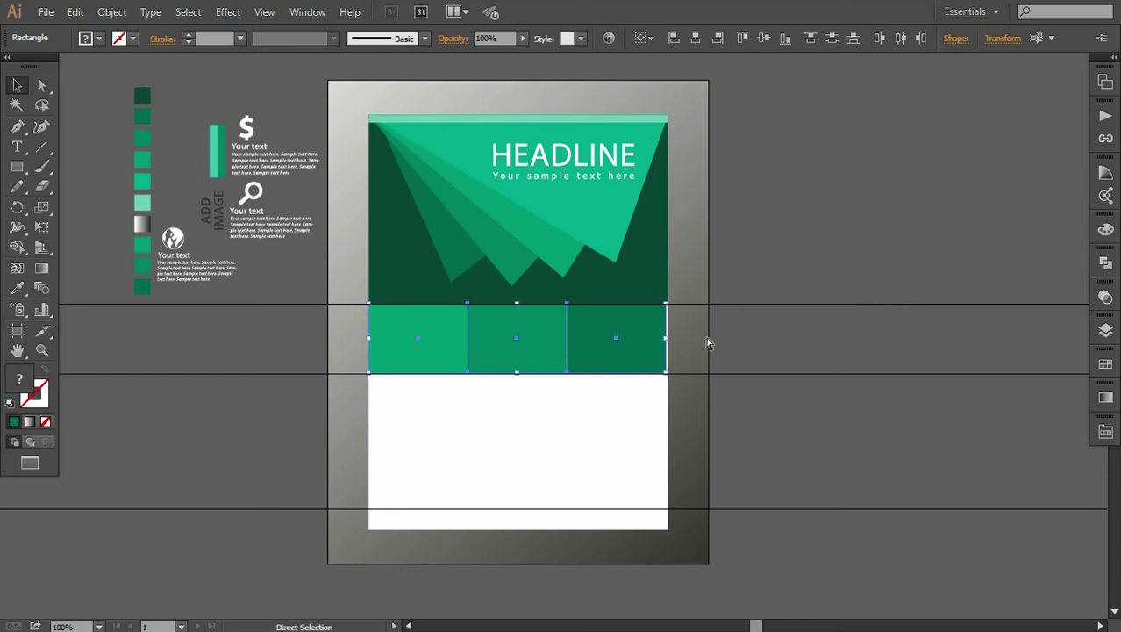
- Align the three blocks' right edge with the page's right edge
{"action": "key", "text": "ctrl+plus"}
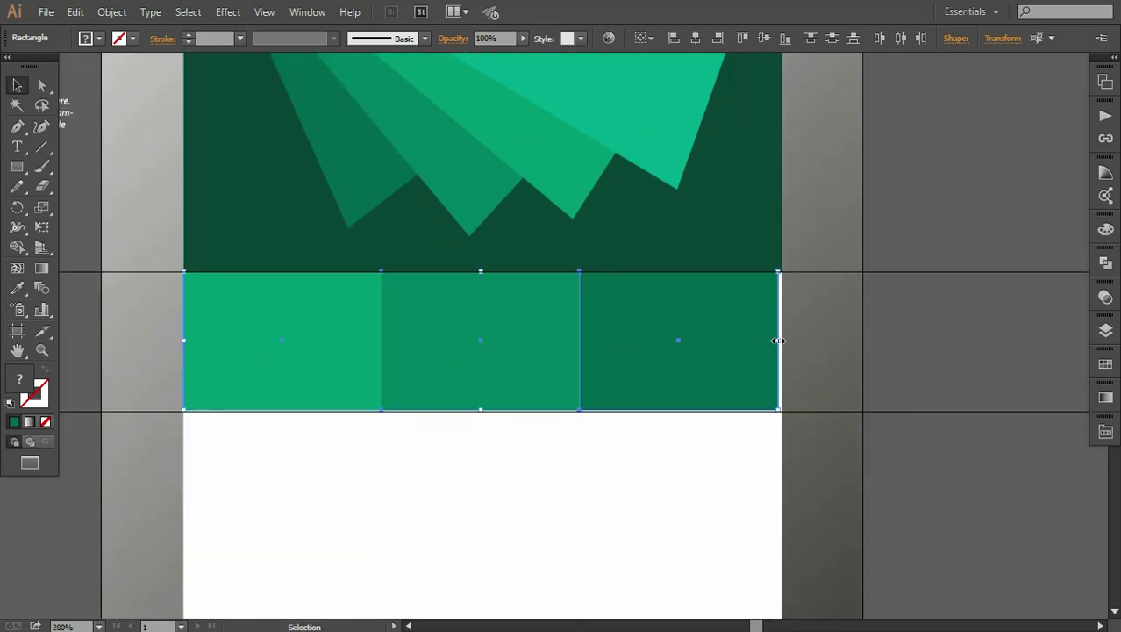
{"action": "key", "text": "ctrl+plus"}
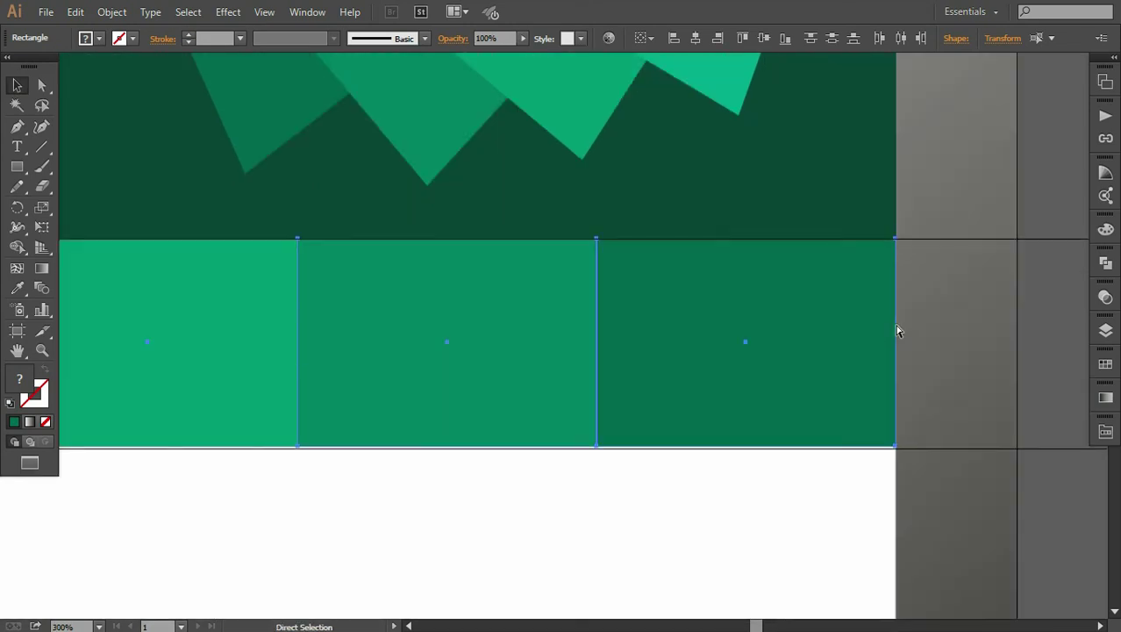
{"action": "left_click_drag", "start_coordinate": [901, 358], "coordinate": [737, 396]}
{"action": "key", "text": "ctrl+plus"}
{"action": "key", "text": "ctrl+plus"}
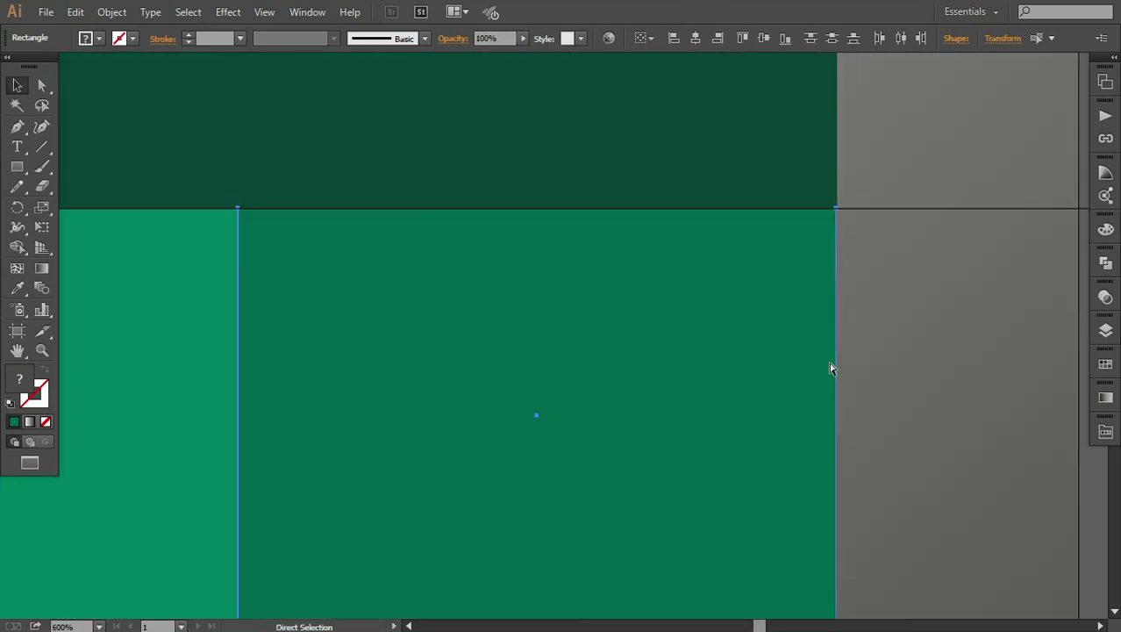
{"action": "key", "text": "ctrl+plus"}
{"action": "key", "text": "ctrl+plus"}
{"action": "mouse_move", "coordinate": [854, 428]}
{"action": "left_mouse_down"}
{"action": "mouse_move", "coordinate": [505, 453]}
{"action": "mouse_move", "coordinate": [506, 436]}
{"action": "left_mouse_up"}
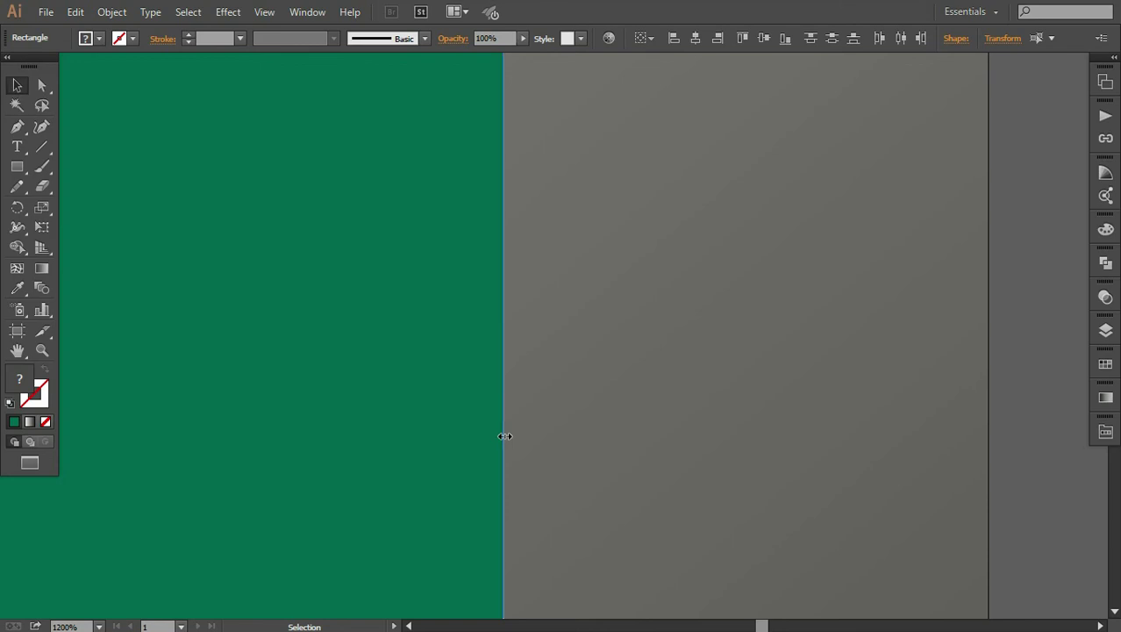
{"action": "key", "text": "ctrl+plus"}
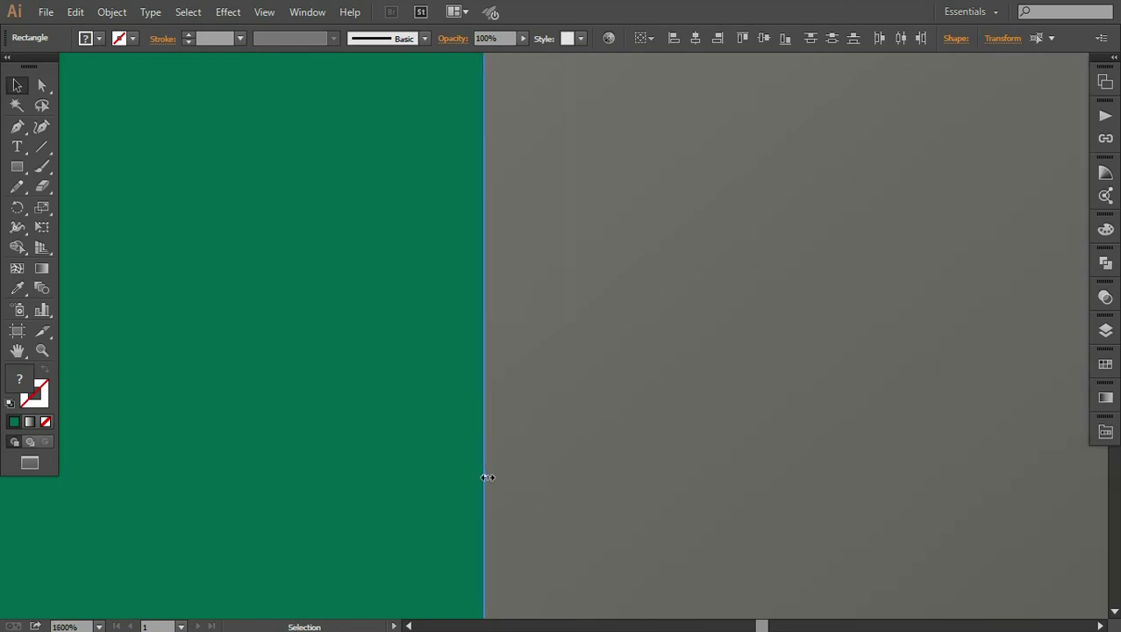
{"action": "left_click_drag", "start_coordinate": [488, 478], "coordinate": [485, 477]}
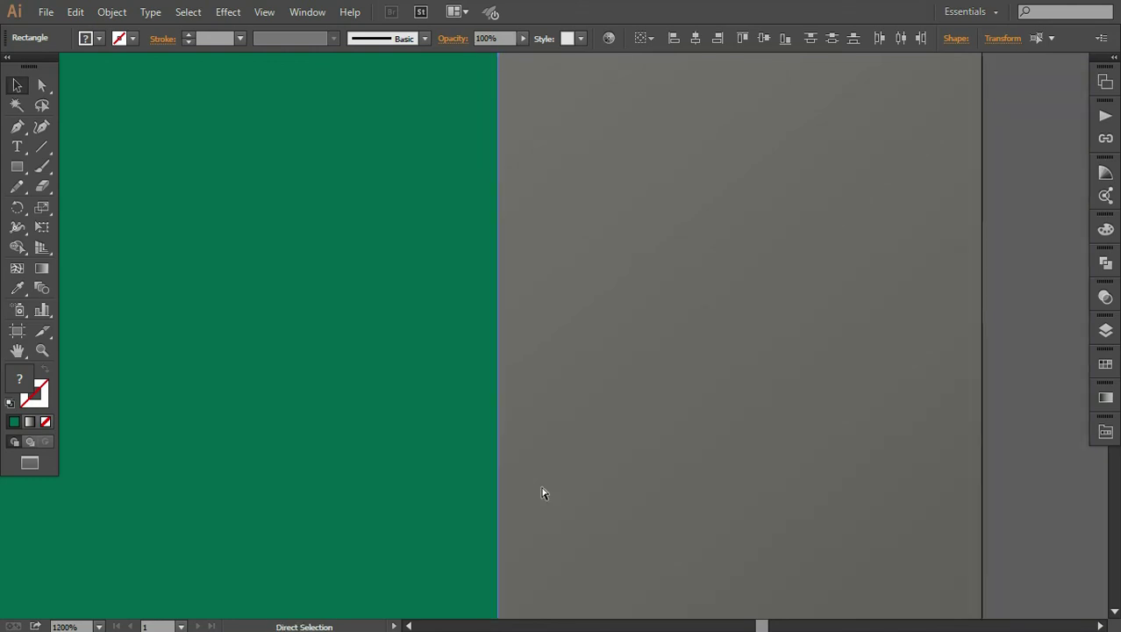
{"action": "key", "text": "ctrl+minus"}
{"action": "key", "text": "ctrl+minus"}
{"action": "key", "text": "ctrl+minus"}
{"action": "key", "text": "ctrl+minus"}
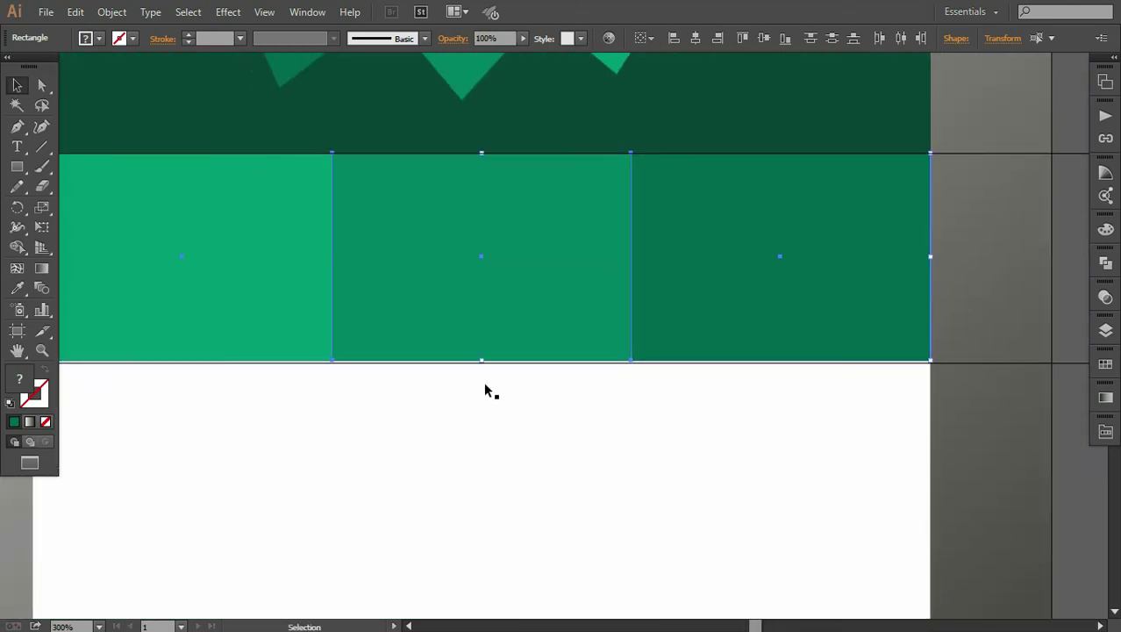
- Extend the band's bottom edge down to meet the white area, then check the blocks
{"action": "key", "text": "ctrl+plus"}
{"action": "key", "text": "ctrl+plus"}
{"action": "left_click_drag", "start_coordinate": [411, 384], "coordinate": [411, 387]}
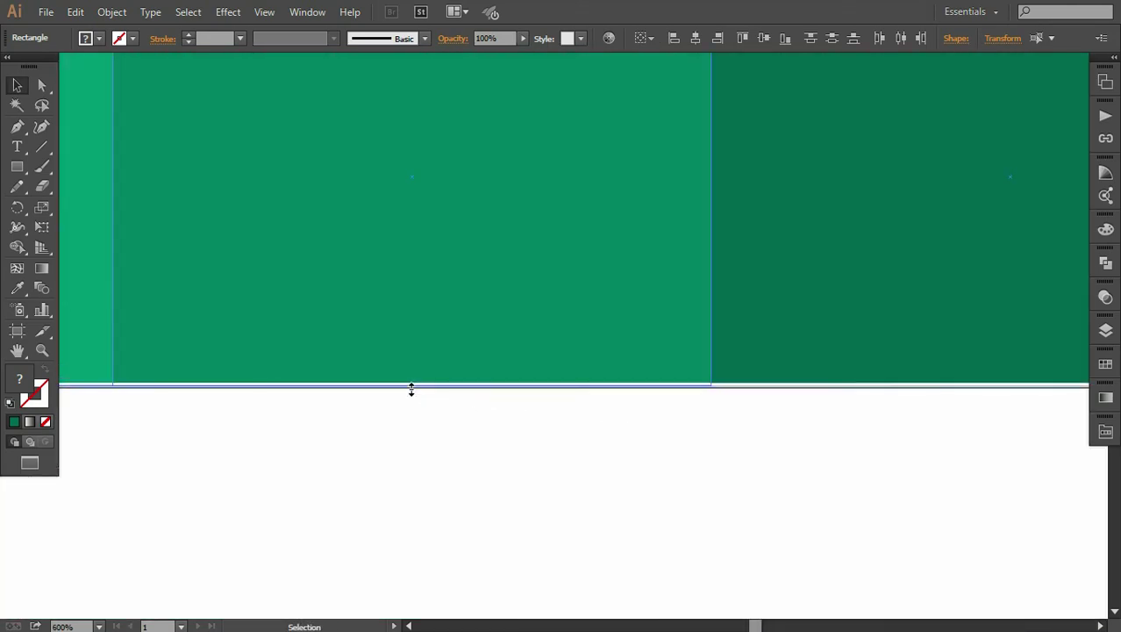
{"action": "key", "text": "ctrl+minus"}
{"action": "key", "text": "ctrl+minus"}
{"action": "key", "text": "ctrl+minus"}
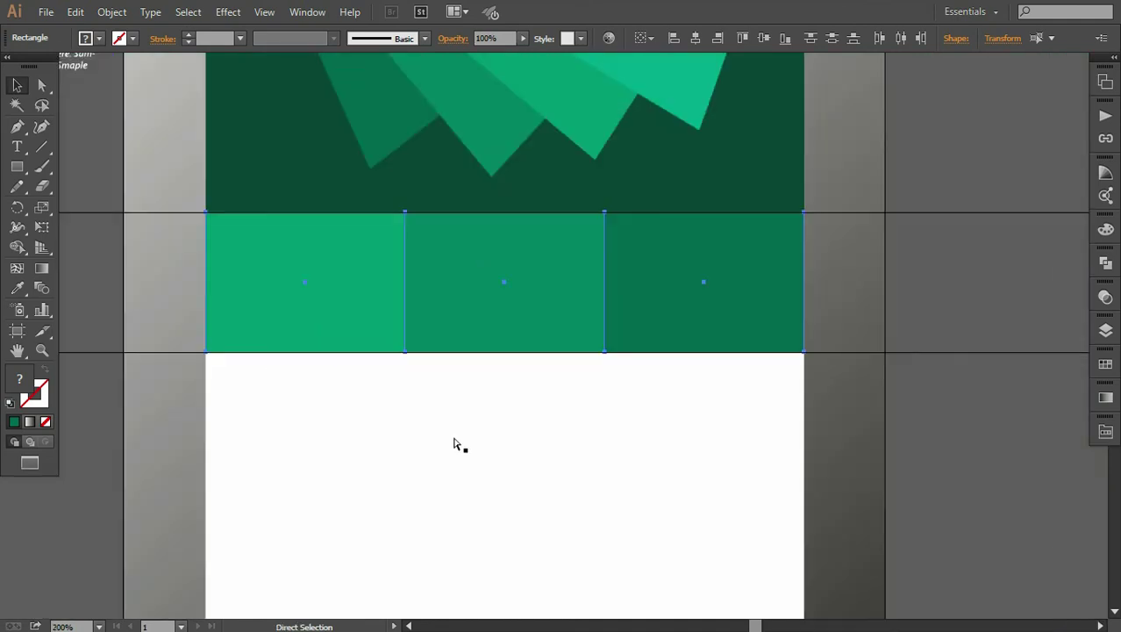
{"action": "key", "text": "ctrl+plus"}
{"action": "scroll", "coordinate": [197, 375], "scroll_direction": "left", "scroll_amount": 1}
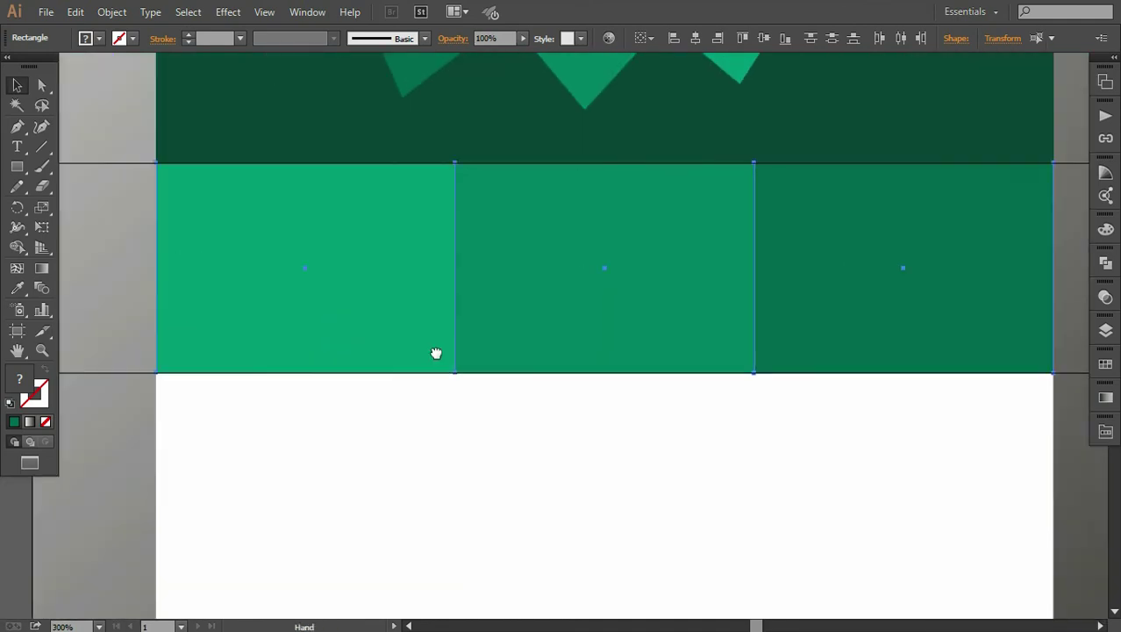
{"action": "scroll", "coordinate": [438, 353], "scroll_direction": "left", "scroll_amount": 4}
{"action": "key", "text": "ctrl+plus"}
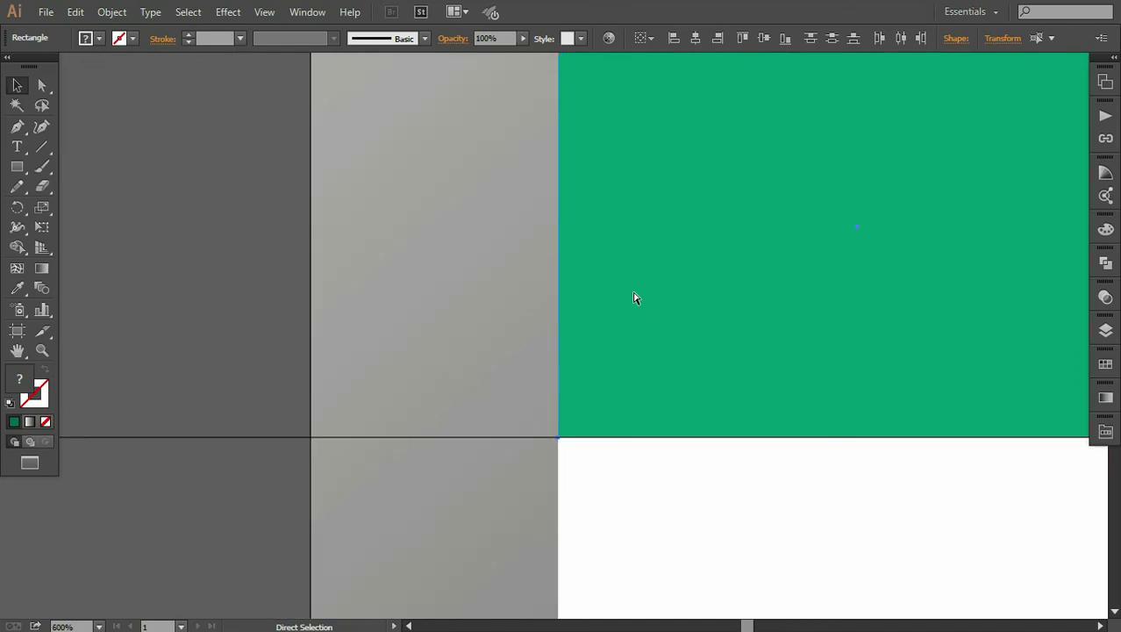
{"action": "key", "text": "ctrl+minus"}
{"action": "key", "text": "ctrl+minus"}
{"action": "key", "text": "ctrl+minus"}
{"action": "key", "text": "ctrl+minus"}
{"action": "key", "text": "ctrl+plus"}
{"action": "key", "text": "ctrl+plus"}
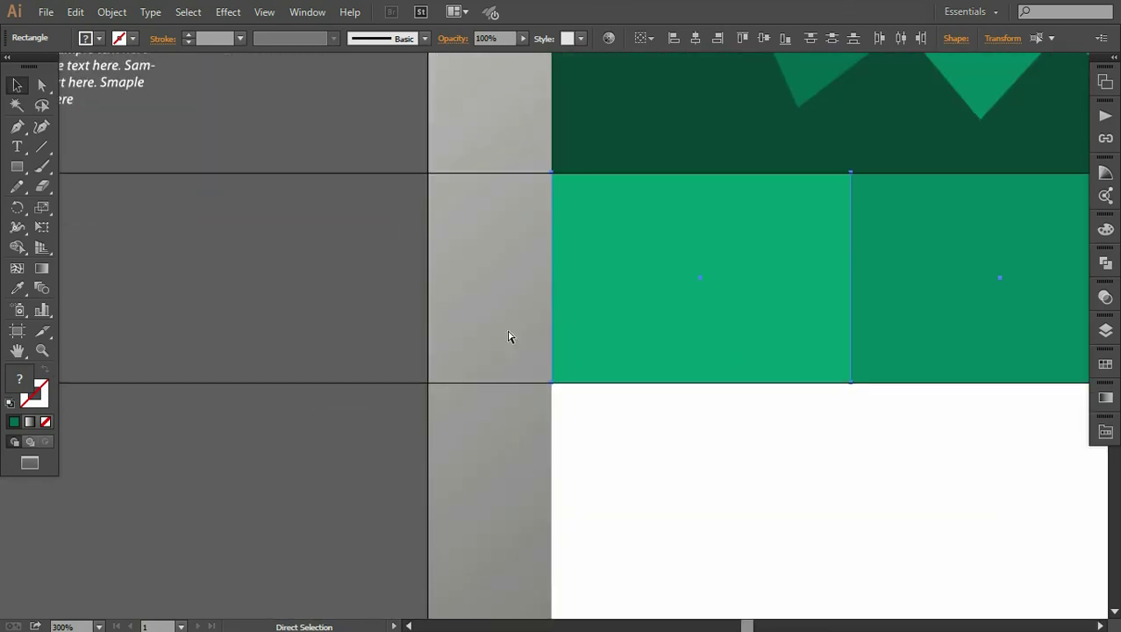
{"action": "key", "text": "ctrl+plus"}
{"action": "left_click", "coordinate": [459, 345]}
{"action": "key", "text": "ctrl+minus"}
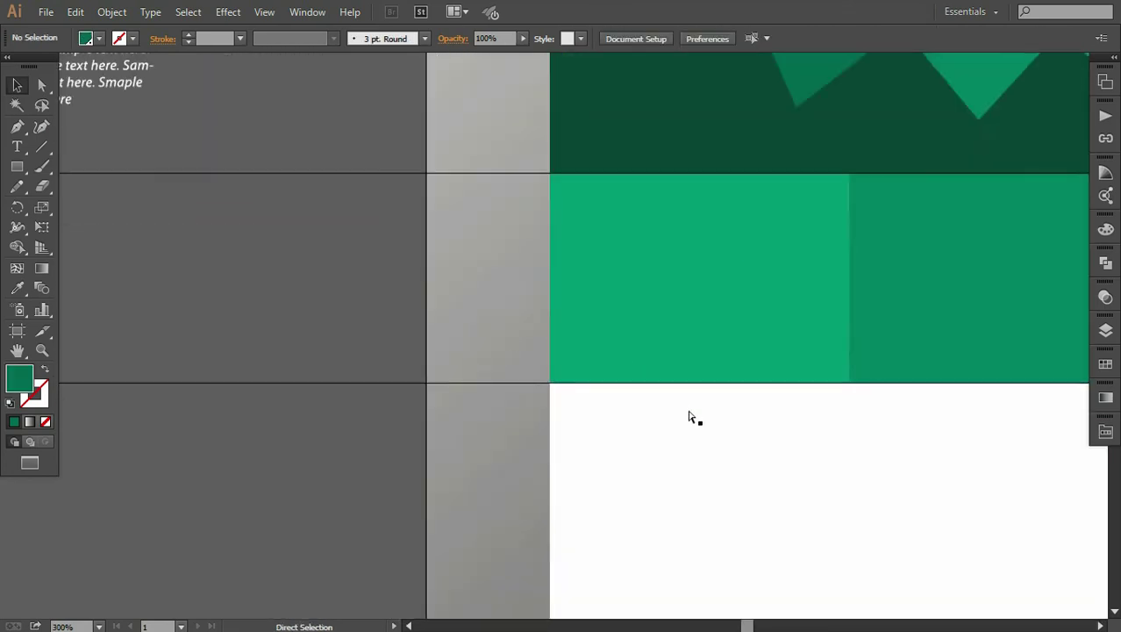
{"action": "key", "text": "ctrl+minus"}
{"action": "key", "text": "ctrl+minus"}
{"action": "key", "text": "ctrl+minus"}
- Place the globe text group on the first green block, bring it to front, nudge up
{"action": "left_click_drag", "start_coordinate": [689, 408], "coordinate": [536, 446]}
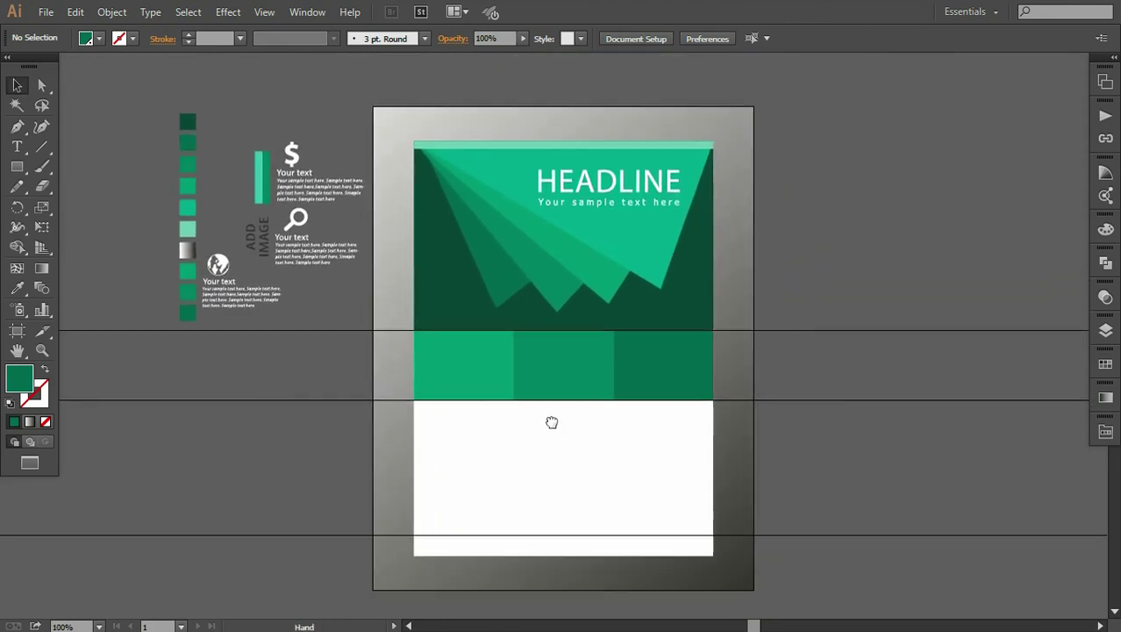
{"action": "left_click_drag", "start_coordinate": [202, 250], "coordinate": [426, 332]}
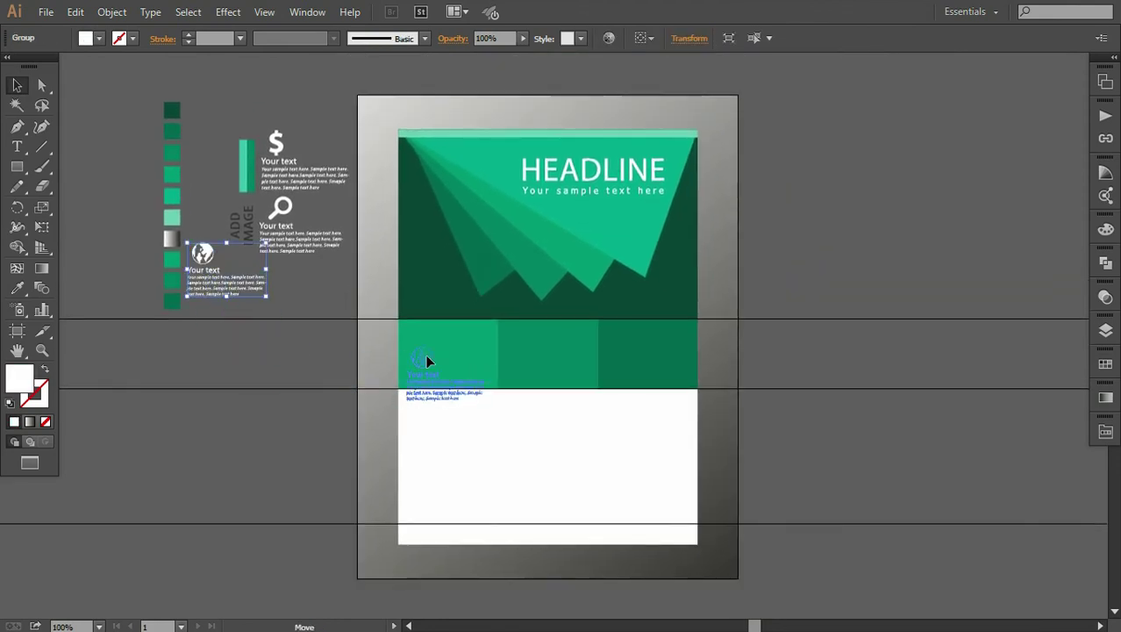
{"action": "right_click", "coordinate": [431, 349]}
{"action": "left_click", "coordinate": [625, 489]}
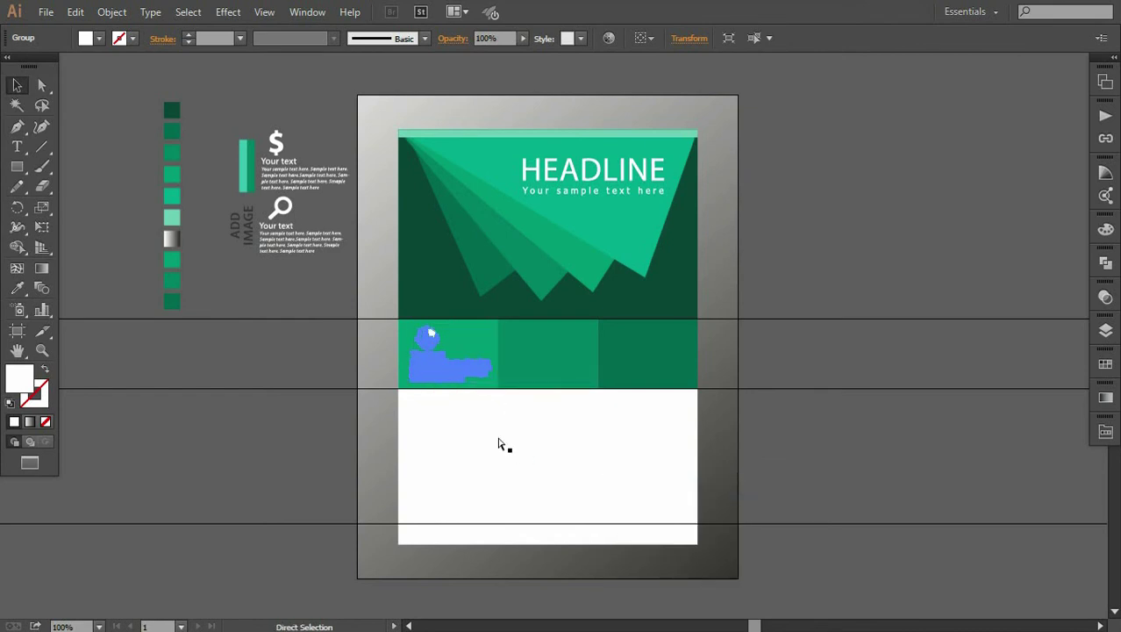
{"action": "key", "text": "ctrl+plus"}
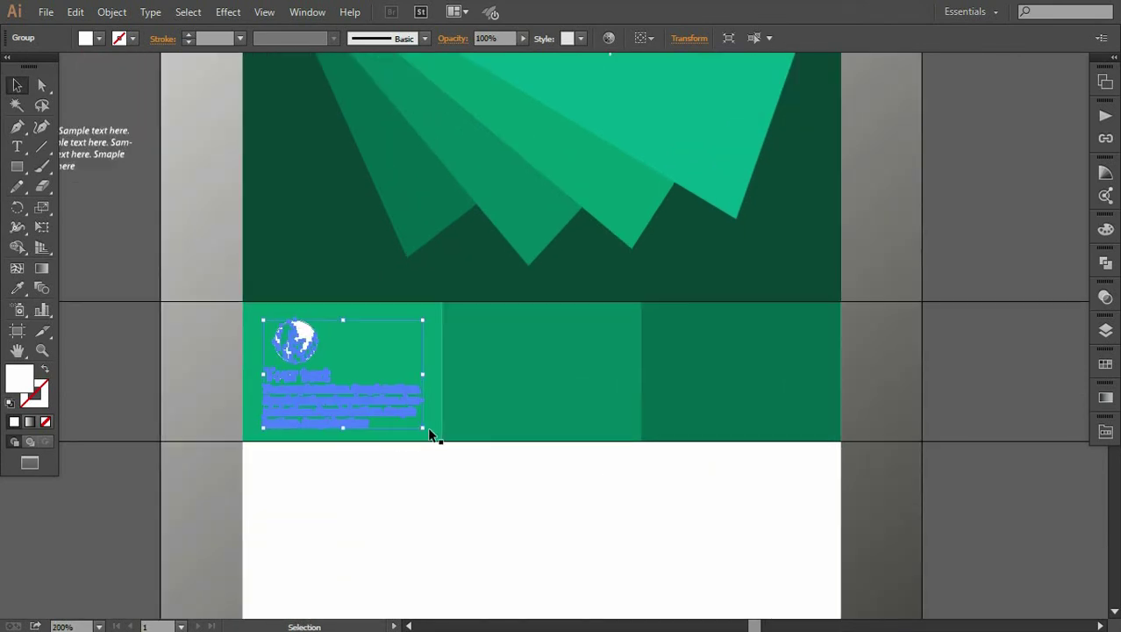
{"action": "key", "text": "ctrl+plus"}
{"action": "left_click_drag", "start_coordinate": [338, 505], "coordinate": [470, 476]}
{"action": "key", "text": "Up"}
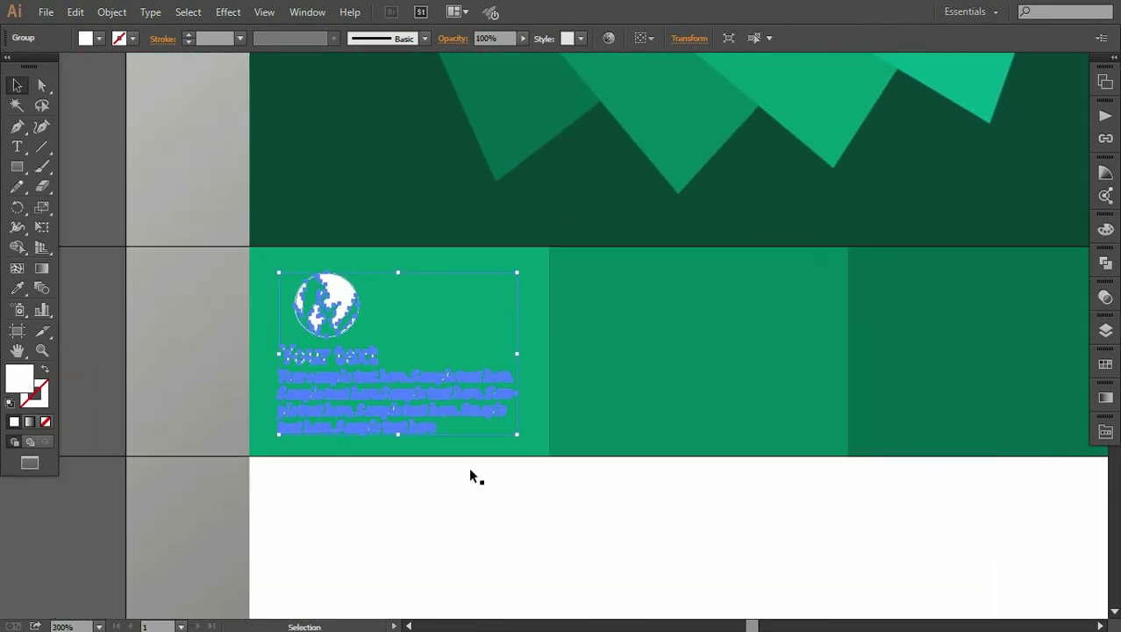
{"action": "left_click", "coordinate": [182, 408]}
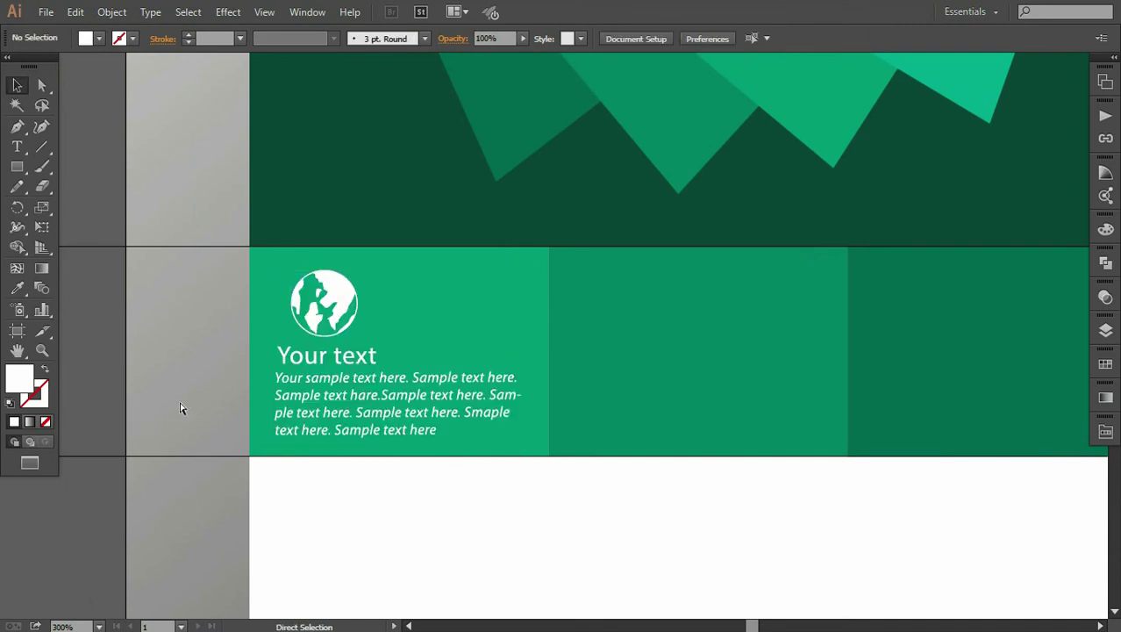
{"action": "key", "text": "ctrl+1"}
- Move the dollar-sign group onto the middle block, bring it to front, shrink slightly
{"action": "left_click_drag", "start_coordinate": [334, 133], "coordinate": [576, 327]}
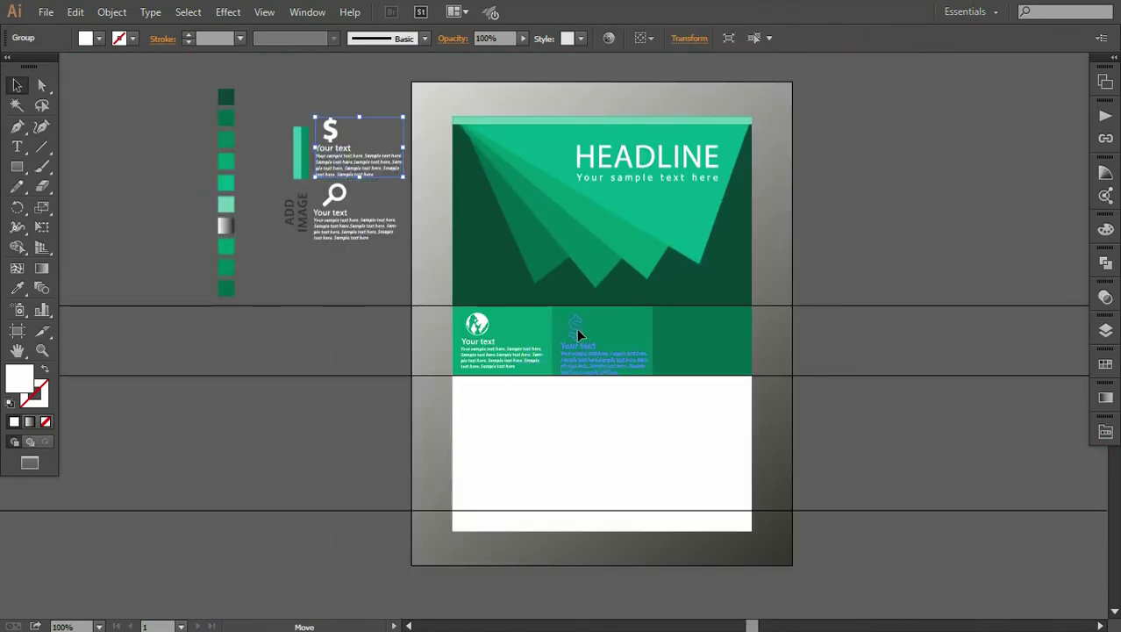
{"action": "key", "text": "ctrl+plus"}
{"action": "key", "text": "ctrl+plus"}
{"action": "key", "text": "ctrl+plus"}
{"action": "right_click", "coordinate": [650, 399]}
{"action": "left_click", "coordinate": [848, 427]}
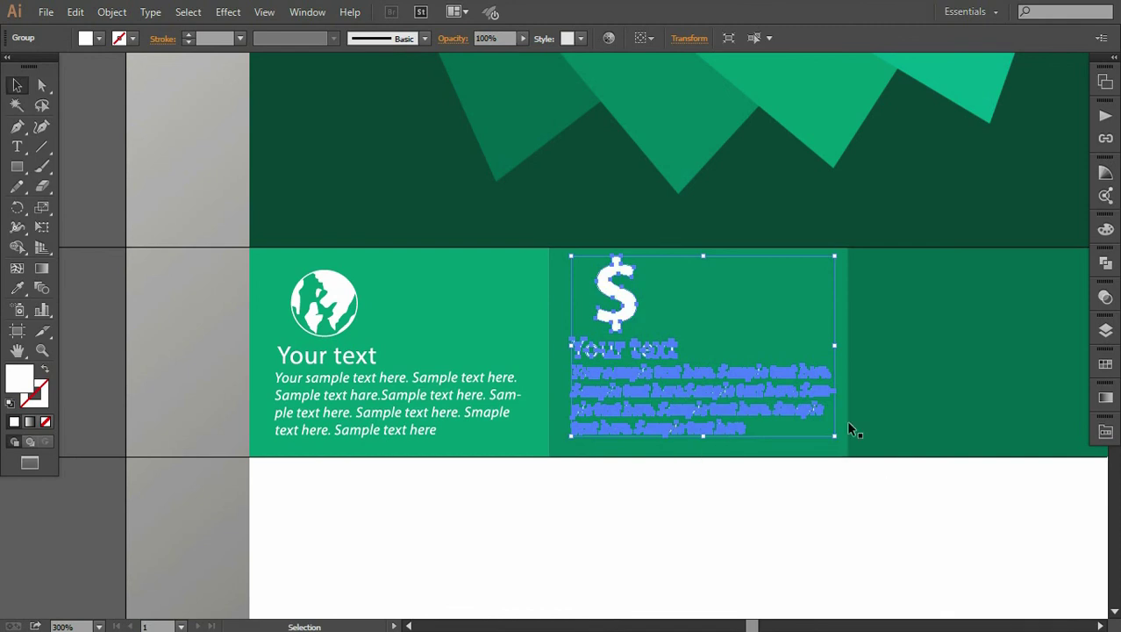
{"action": "left_click_drag", "start_coordinate": [834, 439], "coordinate": [826, 459]}
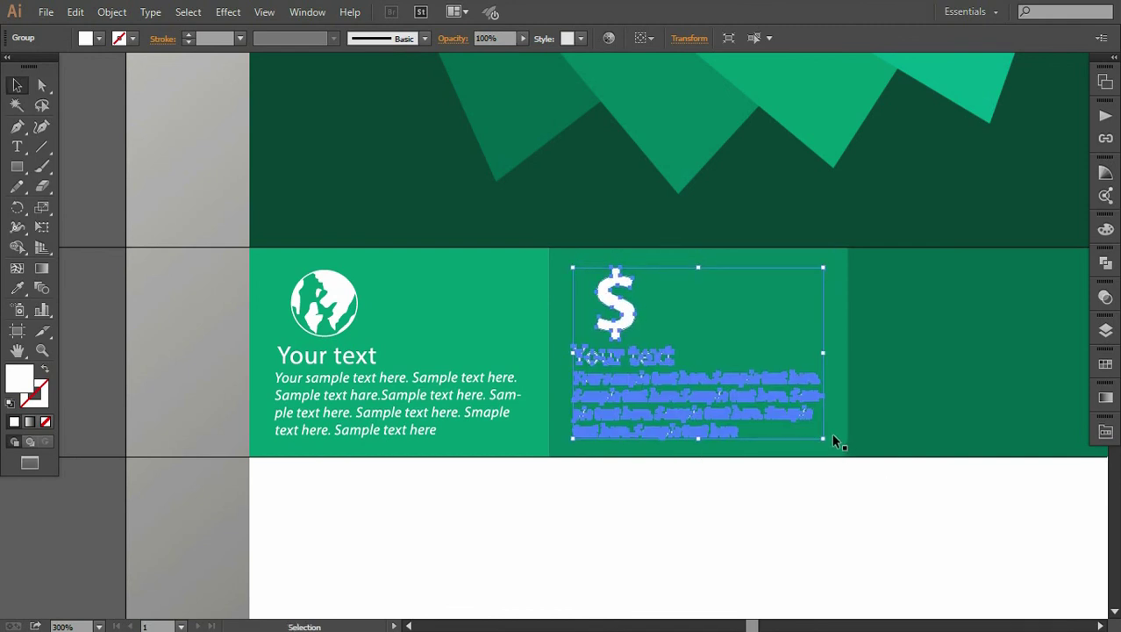
{"action": "left_click_drag", "start_coordinate": [824, 438], "coordinate": [822, 436]}
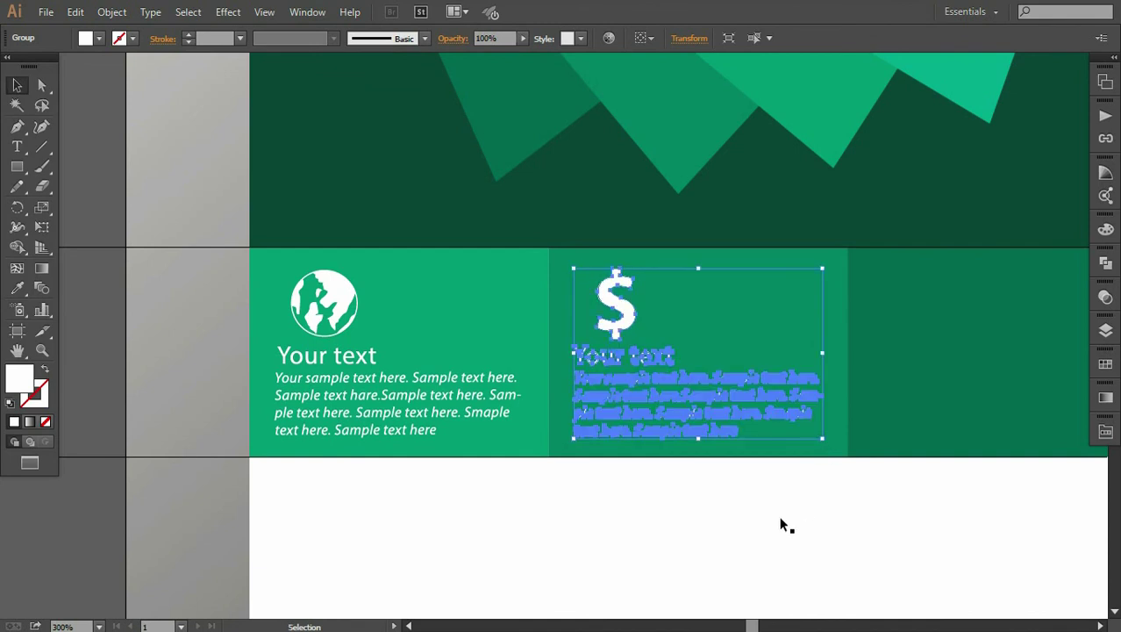
- Drag the magnifier text group into the third green block
{"action": "left_click", "coordinate": [783, 524]}
{"action": "key", "text": "ctrl+minus"}
{"action": "key", "text": "ctrl+minus"}
{"action": "left_click", "coordinate": [230, 284]}
{"action": "mouse_move", "coordinate": [272, 171]}
{"action": "left_mouse_down"}
{"action": "mouse_move", "coordinate": [321, 275]}
{"action": "mouse_move", "coordinate": [797, 362]}
{"action": "left_mouse_up"}
{"action": "scroll", "coordinate": [761, 327], "scroll_direction": "right", "scroll_amount": 5}
{"action": "right_click", "coordinate": [565, 361]}
{"action": "mouse_move", "coordinate": [752, 507]}
{"action": "left_click", "coordinate": [789, 501]}
{"action": "key", "text": "ctrl+plus"}
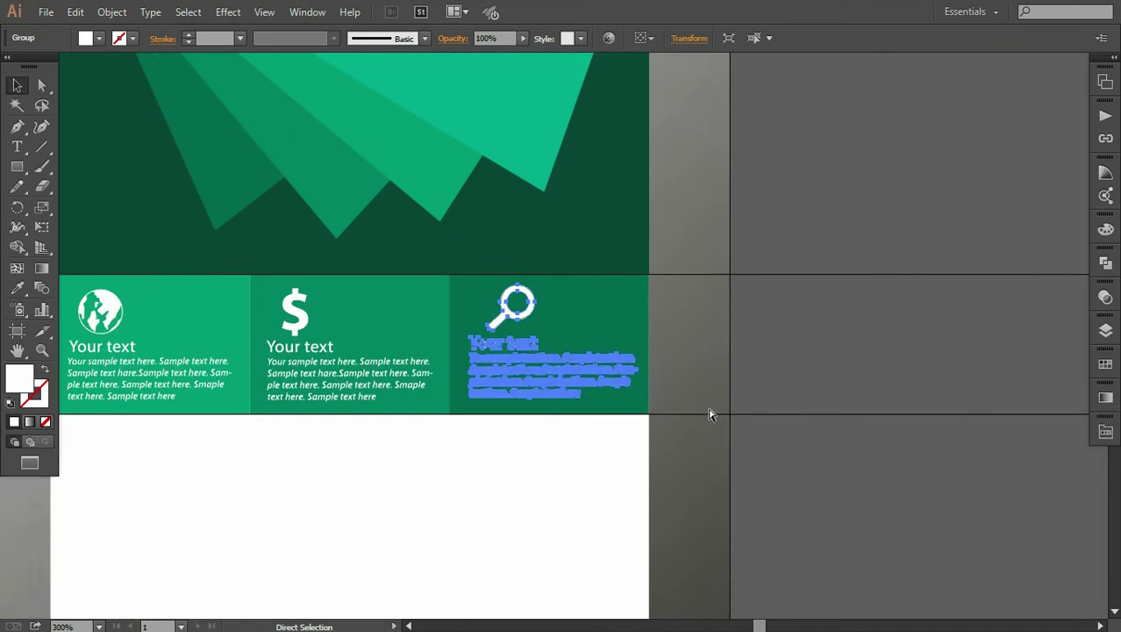
{"action": "key", "text": "ctrl+plus"}
{"action": "key", "text": "ctrl+plus"}
{"action": "key", "text": "Left"}
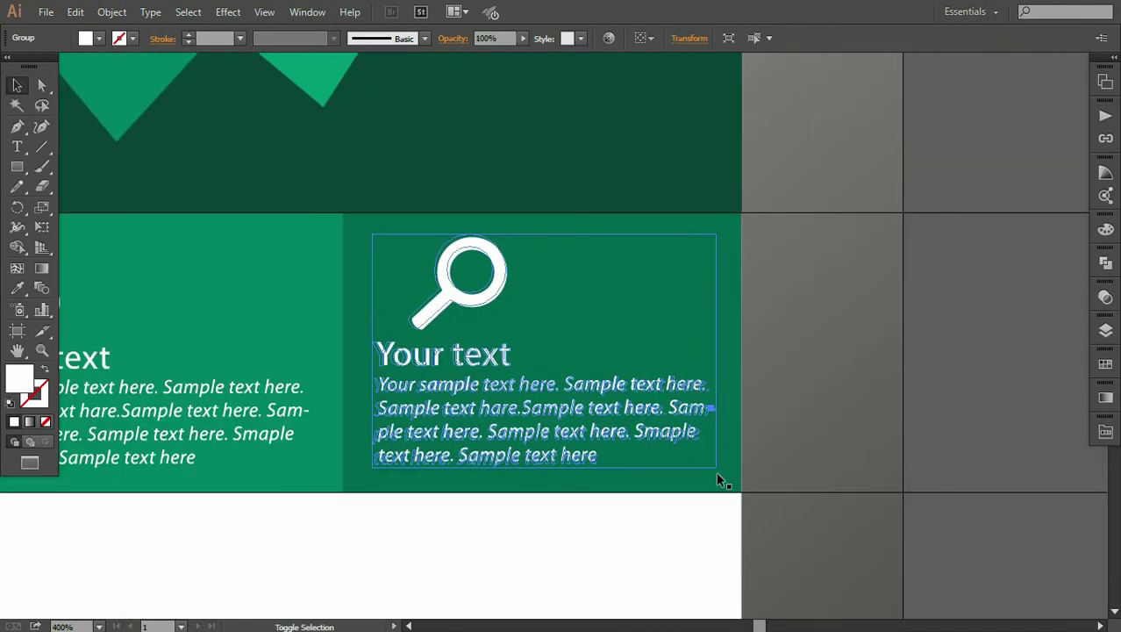
{"action": "key", "text": "ctrl+plus"}
{"action": "key", "text": "ctrl+plus"}
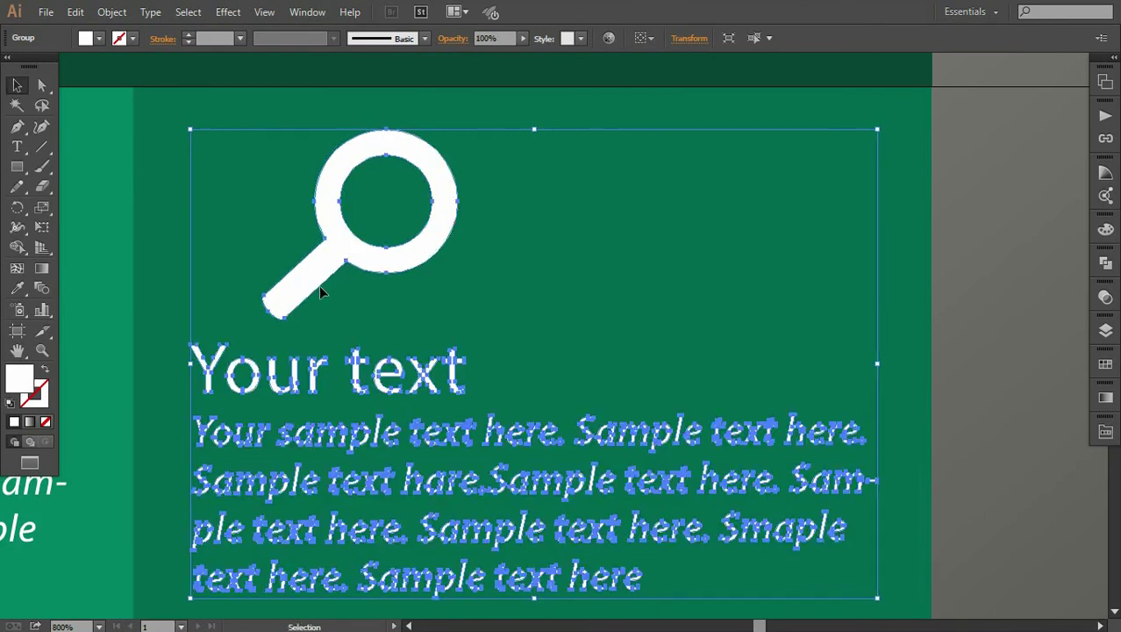
{"action": "key", "text": "ctrl+minus"}
{"action": "key", "text": "ctrl+minus"}
{"action": "key", "text": "ctrl+plus"}
{"action": "key", "text": "ctrl+plus"}
{"action": "key", "text": "ctrl+minus"}
{"action": "key", "text": "ctrl+minus"}
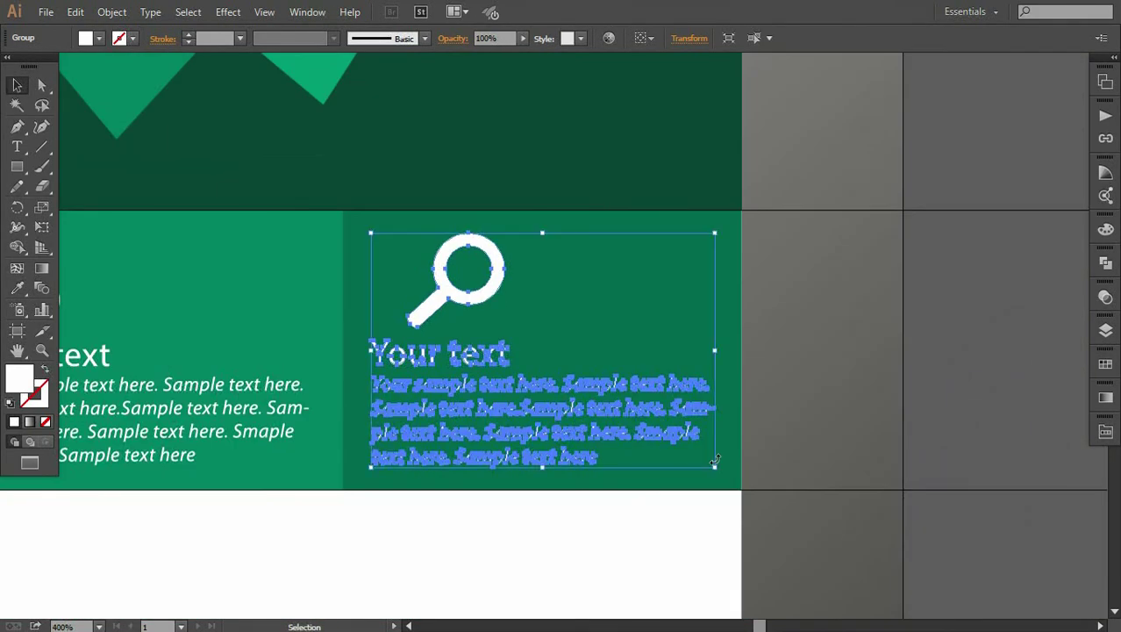
{"action": "key", "text": "ctrl+minus"}
{"action": "left_click", "coordinate": [392, 366]}
{"action": "left_click", "coordinate": [531, 369]}
{"action": "key", "text": "ctrl+plus"}
{"action": "key", "text": "ctrl+plus"}
{"action": "key", "text": "ctrl+plus"}
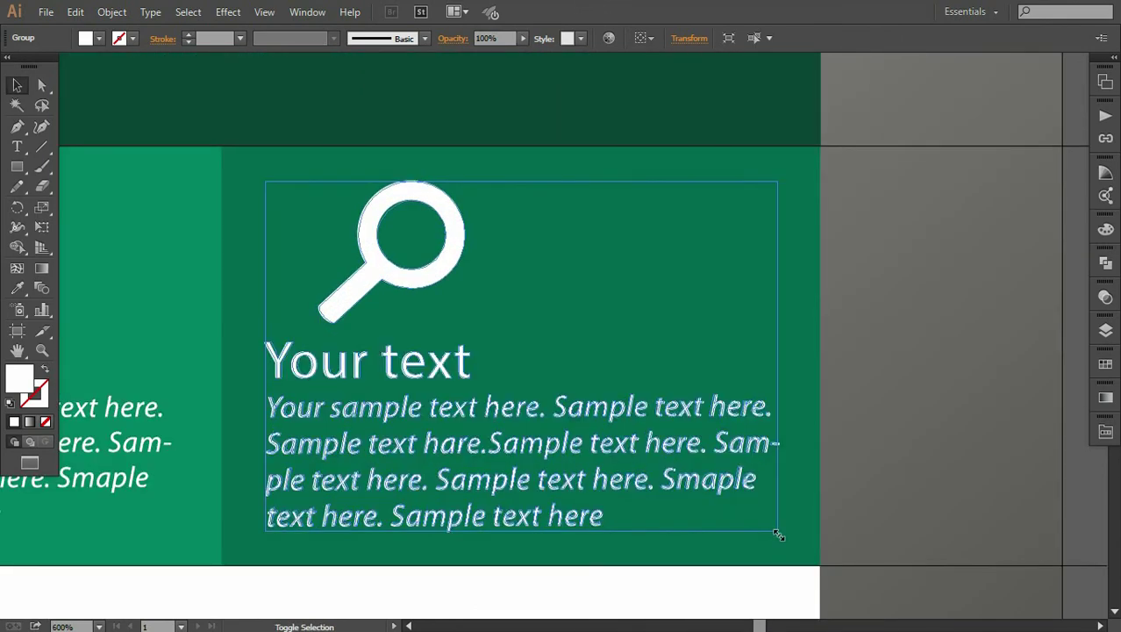
{"action": "key", "text": "ctrl+minus"}
{"action": "key", "text": "ctrl+minus"}
{"action": "left_click", "coordinate": [298, 379]}
{"action": "key", "text": "ctrl+minus"}
{"action": "left_click", "coordinate": [145, 363]}
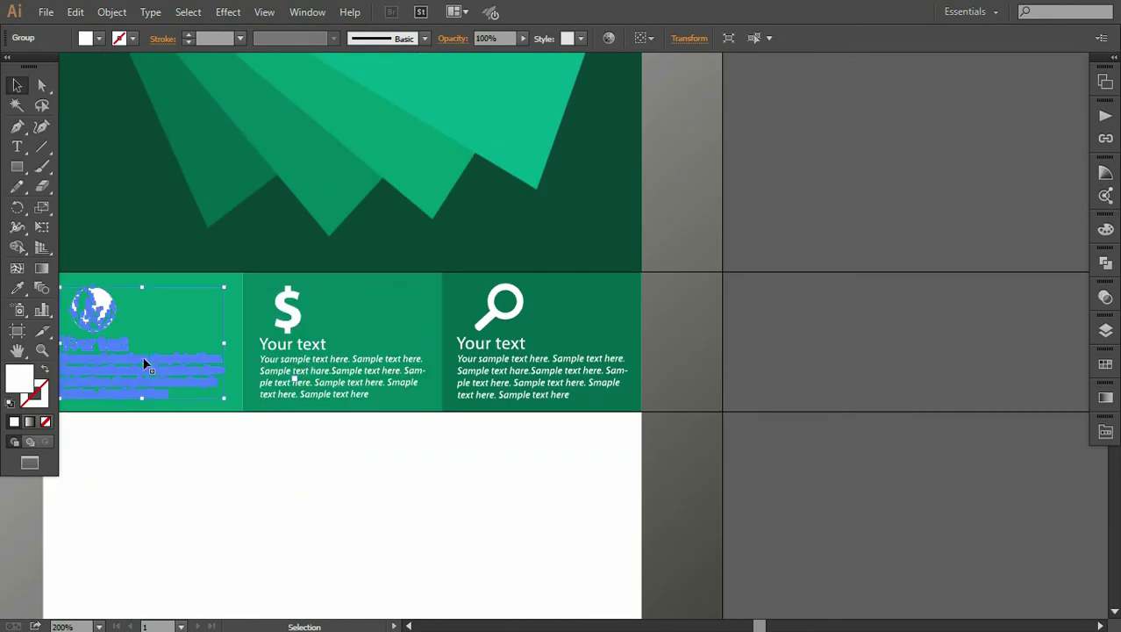
{"action": "key", "text": "ctrl+plus"}
{"action": "key", "text": "ctrl+minus"}
{"action": "key", "text": "ctrl+minus"}
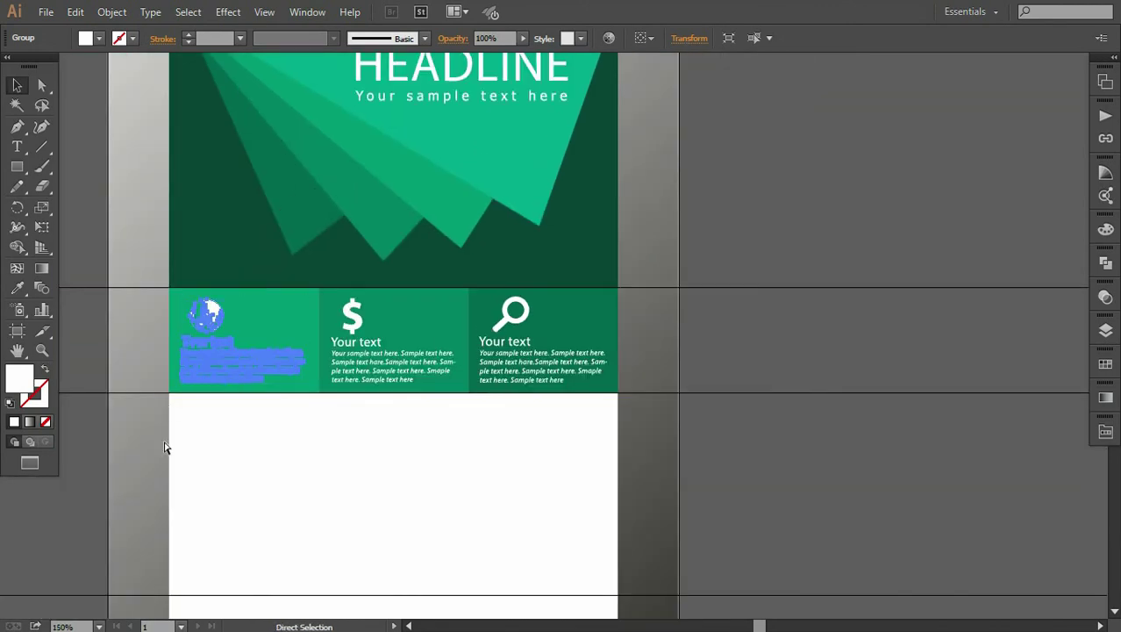
{"action": "left_click_drag", "start_coordinate": [165, 445], "coordinate": [396, 441]}
{"action": "key", "text": "ctrl+plus"}
{"action": "key", "text": "ctrl+plus"}
{"action": "key", "text": "ctrl+plus"}
{"action": "key", "text": "ctrl+plus"}
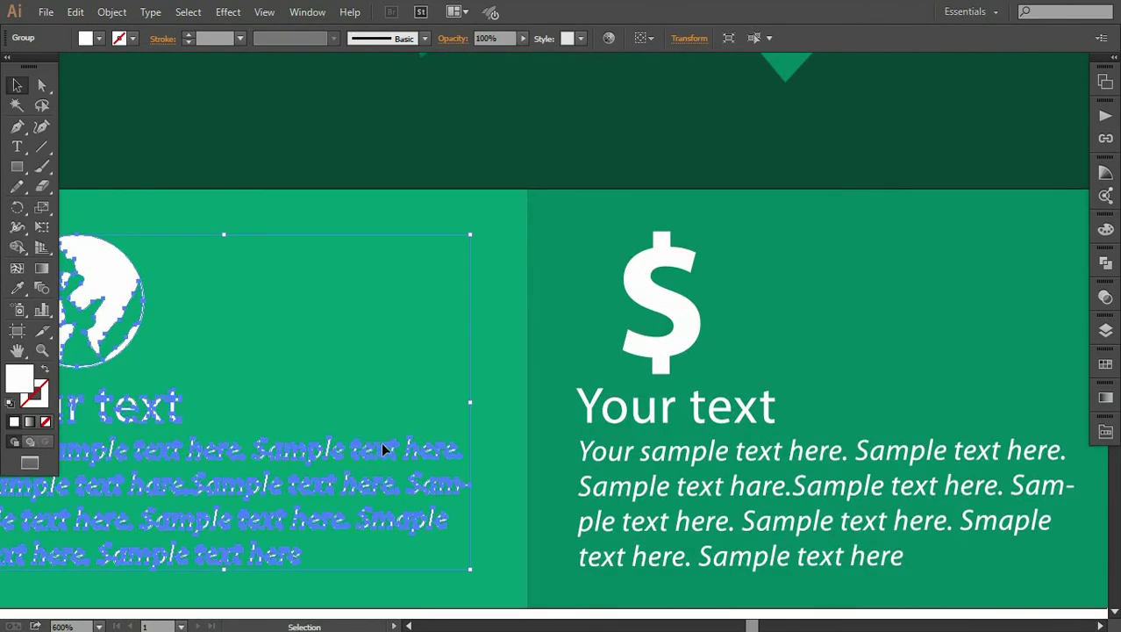
{"action": "key", "text": "ctrl+minus"}
{"action": "key", "text": "ctrl+minus"}
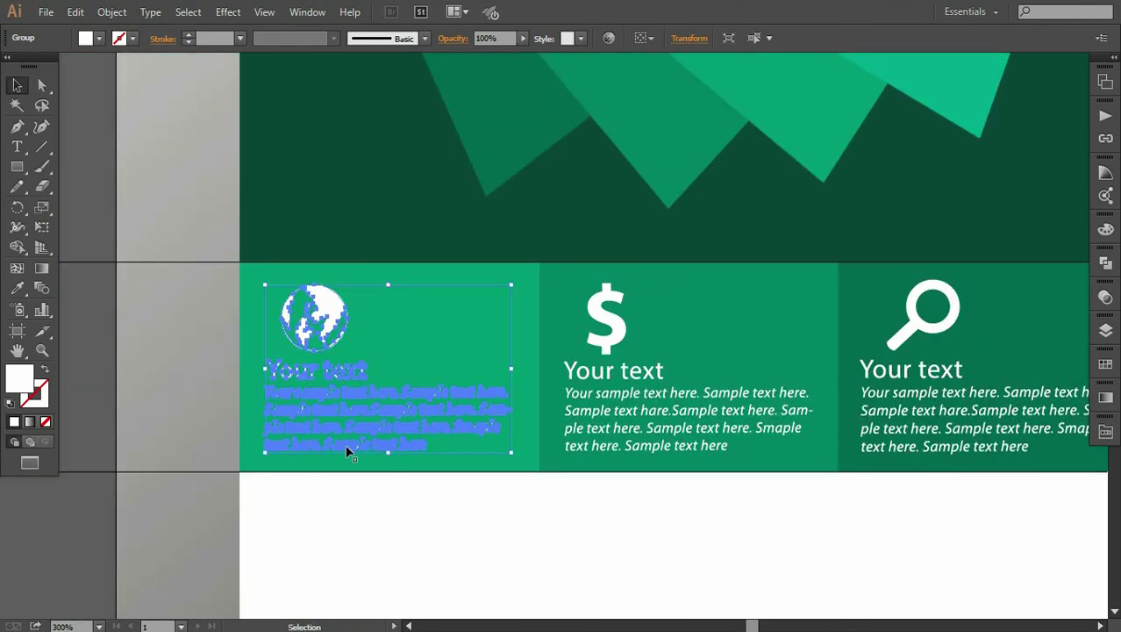
{"action": "key", "text": "ctrl+plus"}
{"action": "key", "text": "ctrl+plus"}
{"action": "key", "text": "ctrl+plus"}
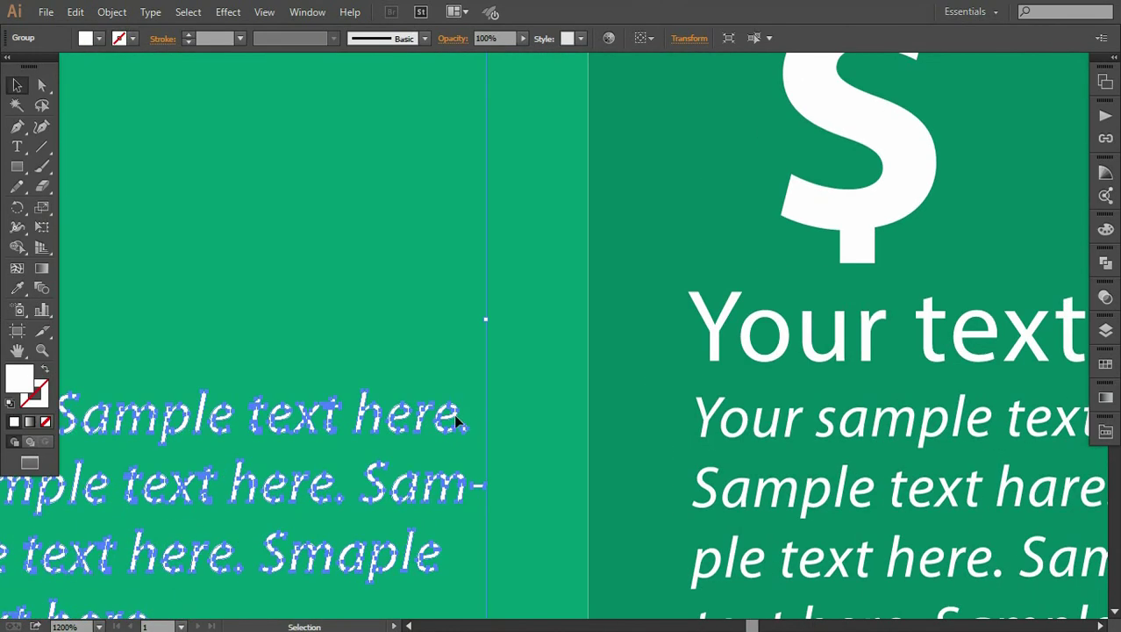
{"action": "key", "text": "ctrl+minus"}
{"action": "key", "text": "ctrl+minus"}
{"action": "key", "text": "ctrl+minus"}
{"action": "key", "text": "ctrl+minus"}
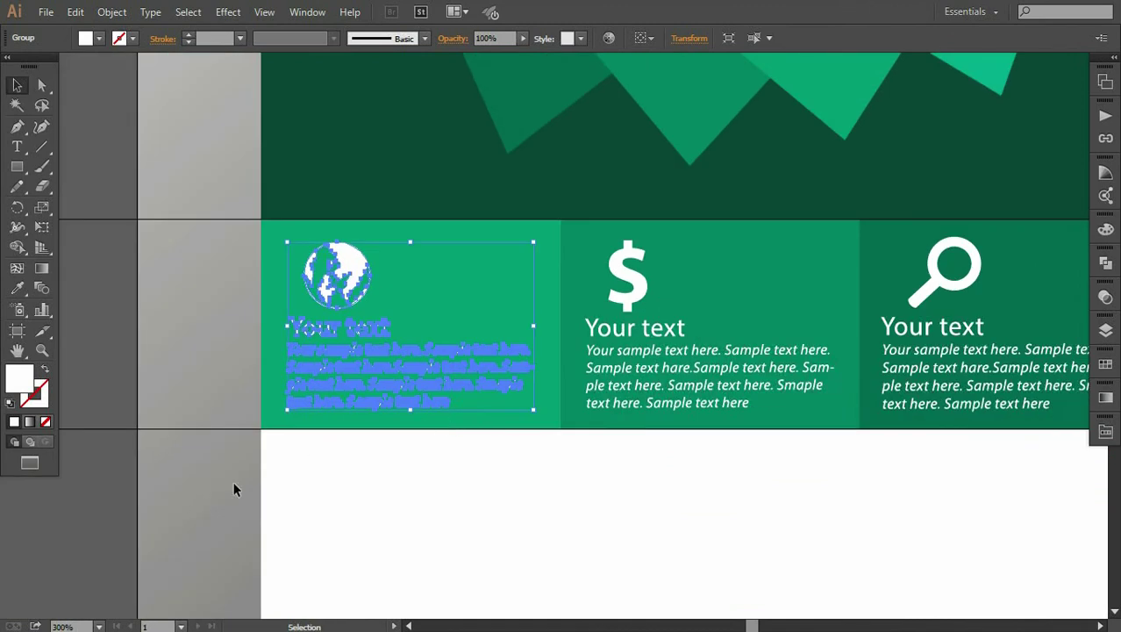
{"action": "left_click", "coordinate": [203, 501]}
{"action": "key", "text": "ctrl+minus"}
{"action": "key", "text": "ctrl+minus"}
{"action": "key", "text": "ctrl+minus"}
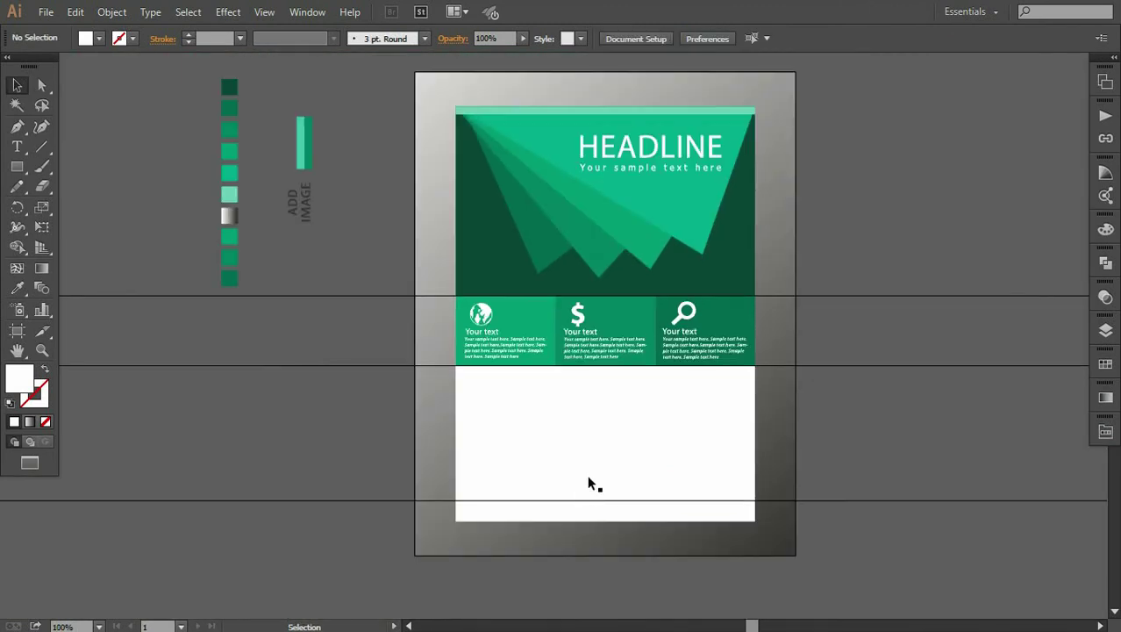
- Draw a rectangle over the white area below the icon blocks, stretched to the flyer's edges
{"action": "key", "text": "m"}
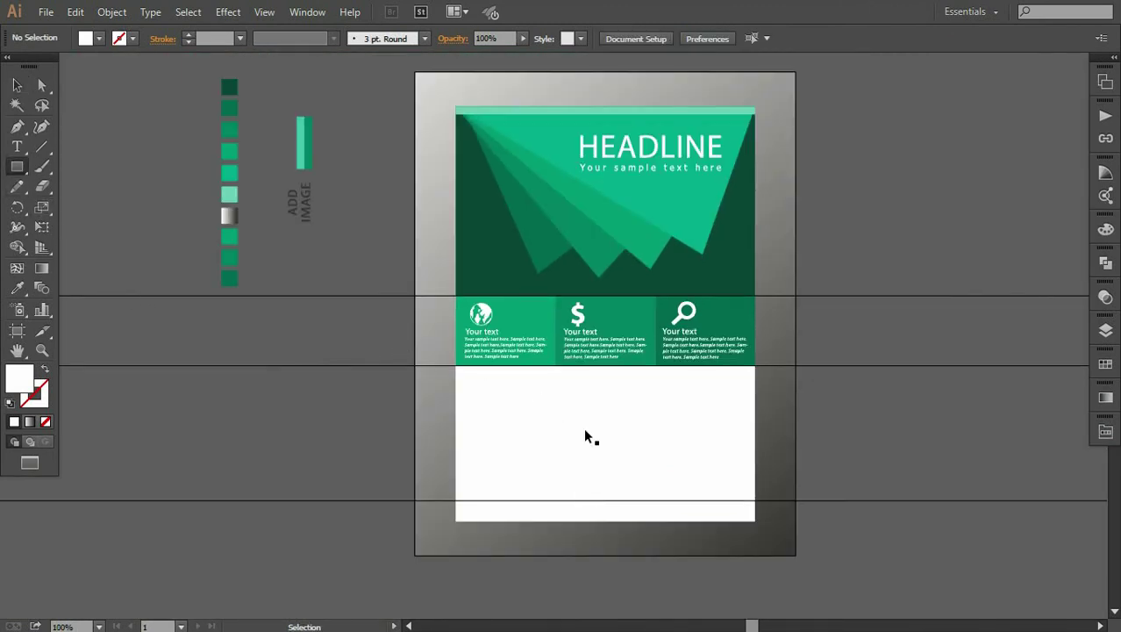
{"action": "key", "text": "ctrl+plus"}
{"action": "left_click_drag", "start_coordinate": [405, 380], "coordinate": [854, 420]}
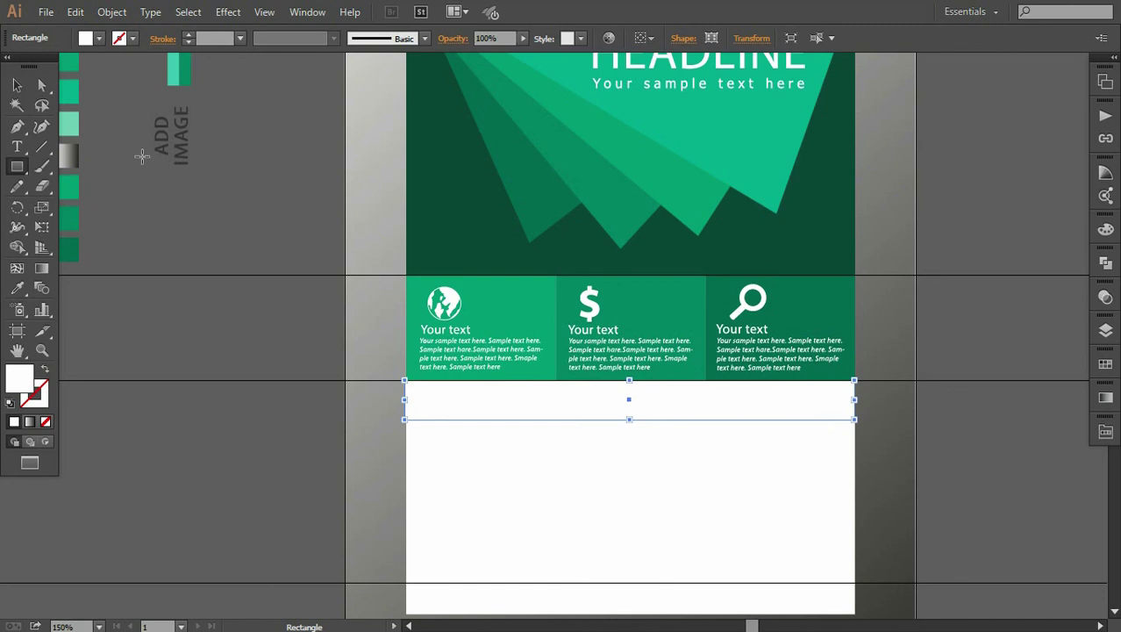
{"action": "left_click", "coordinate": [16, 86]}
{"action": "key", "text": "ctrl+plus"}
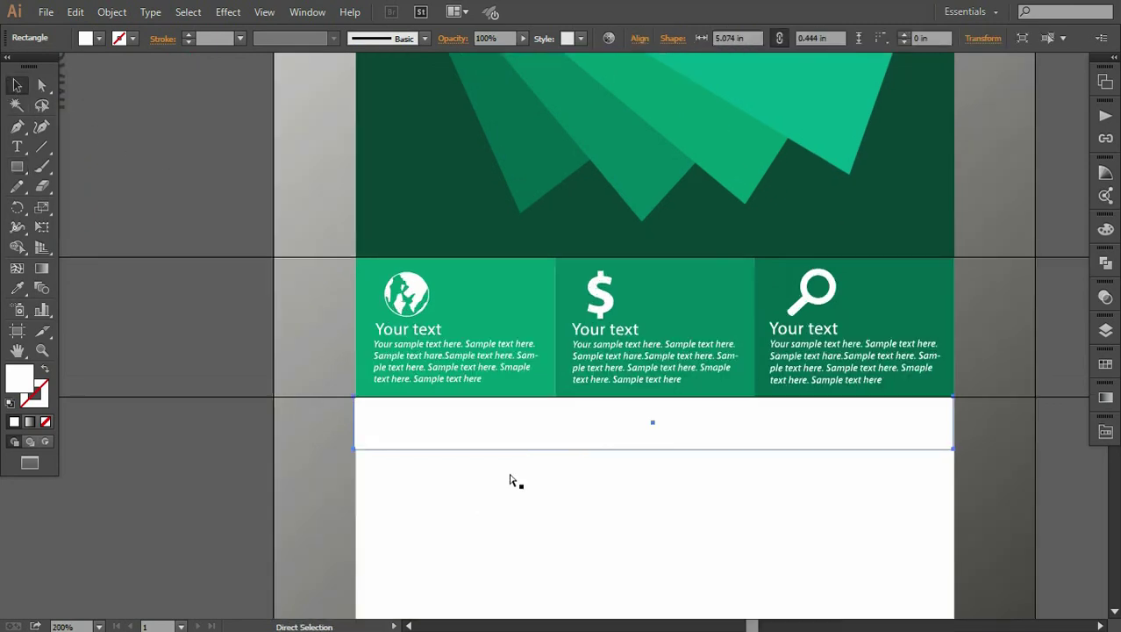
{"action": "key", "text": "ctrl+plus"}
{"action": "mouse_move", "coordinate": [254, 467]}
{"action": "left_mouse_down"}
{"action": "mouse_move", "coordinate": [283, 466]}
{"action": "mouse_move", "coordinate": [257, 473]}
{"action": "left_mouse_up"}
{"action": "key", "text": "ctrl+minus"}
{"action": "key", "text": "ctrl+minus"}
{"action": "key", "text": "ctrl+minus"}
{"action": "left_click_drag", "start_coordinate": [603, 392], "coordinate": [608, 502]}
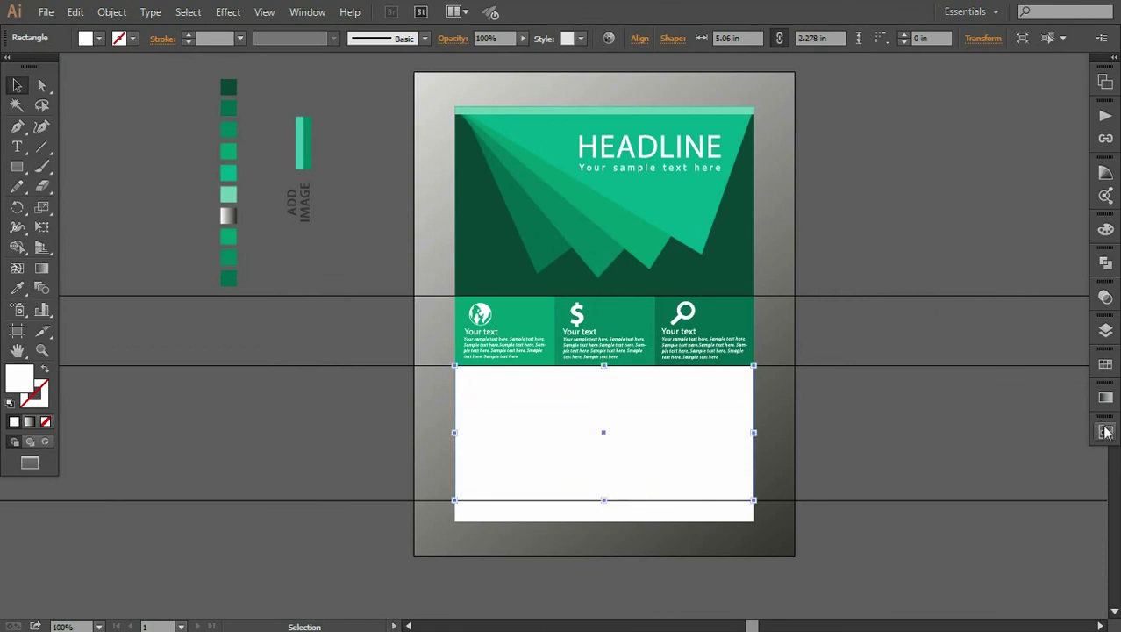
- Fill the rectangle with the grey diamond checkerboard pattern swatch from the swatch library
{"action": "left_click", "coordinate": [1105, 432]}
{"action": "left_click", "coordinate": [968, 495]}
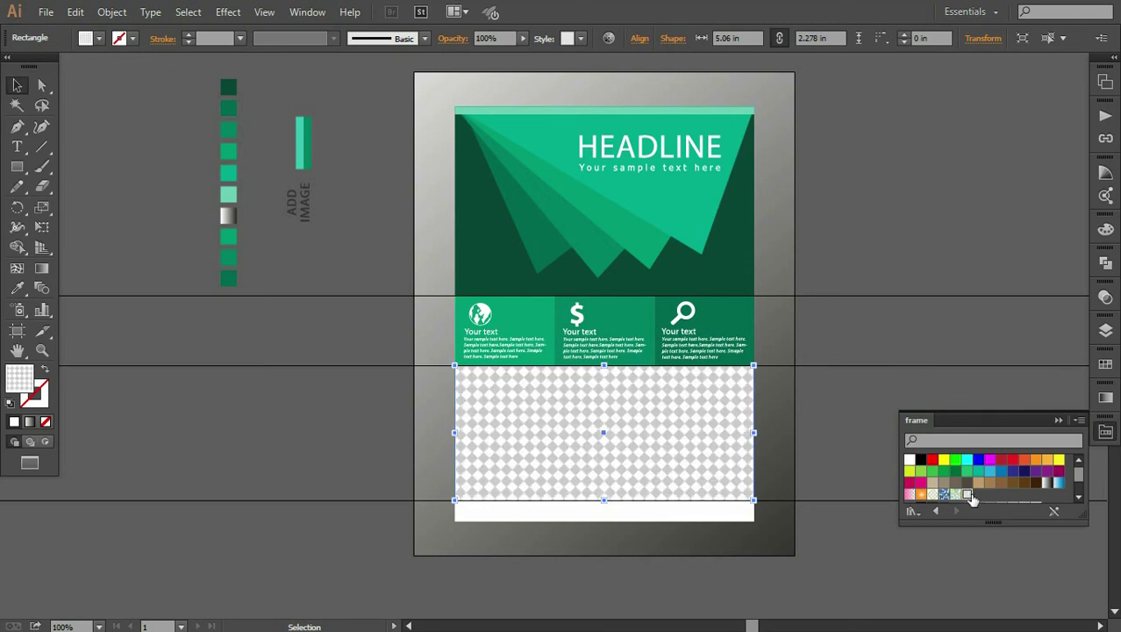
{"action": "left_click", "coordinate": [1059, 421]}
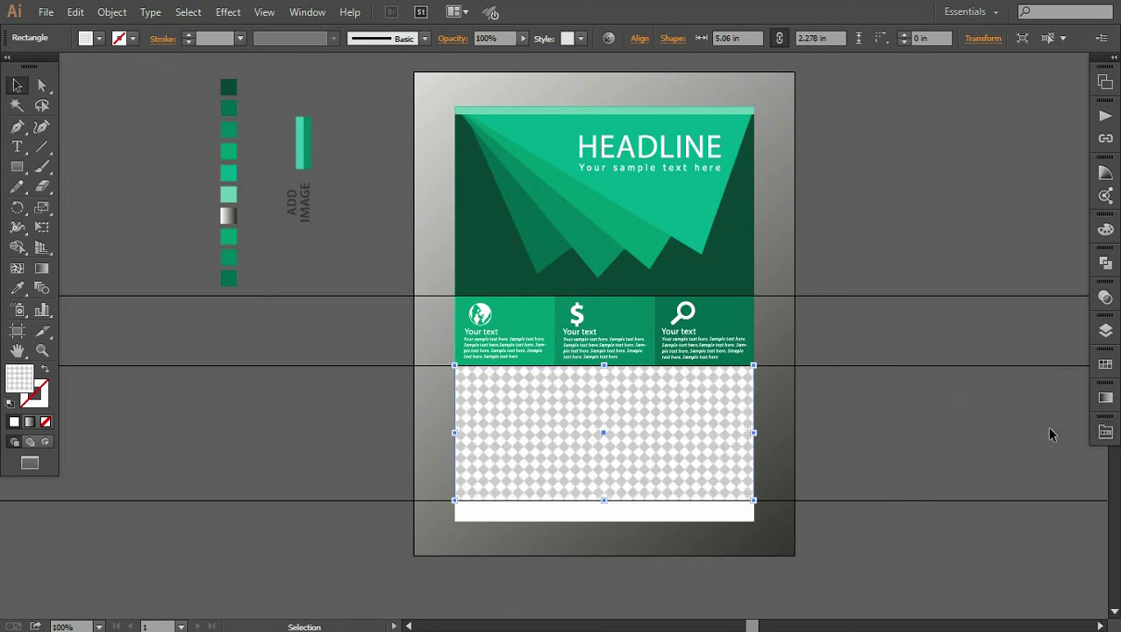
{"action": "left_click", "coordinate": [355, 444]}
{"action": "key", "text": "ctrl+plus"}
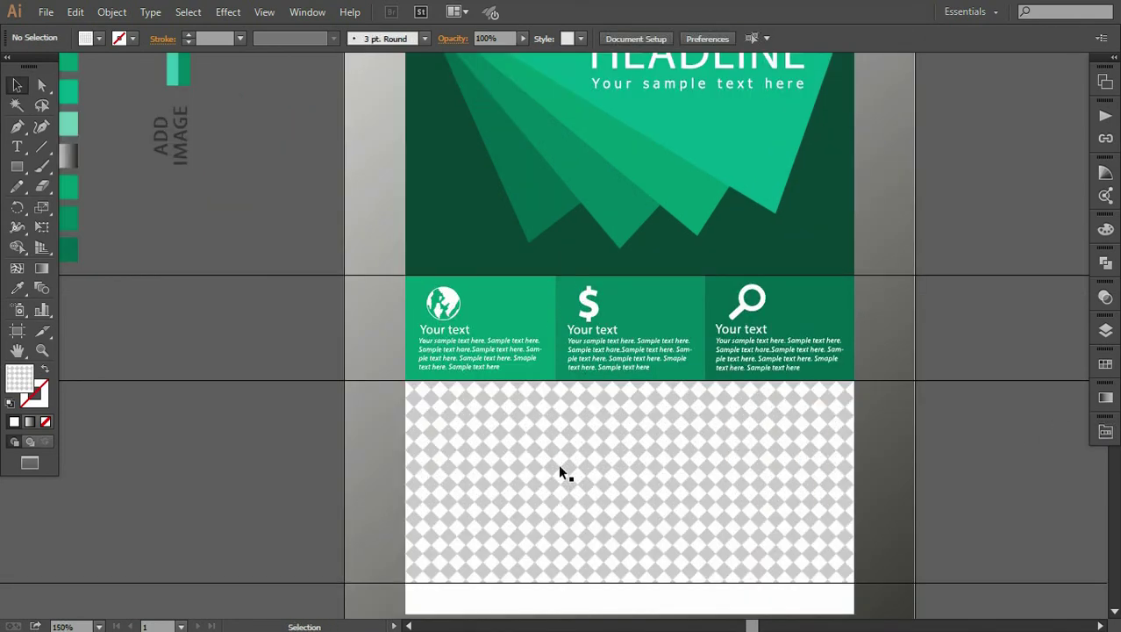
- Draw a band along the top of the pattern area with a white-to-black gradient at 90°
{"action": "left_click", "coordinate": [16, 167]}
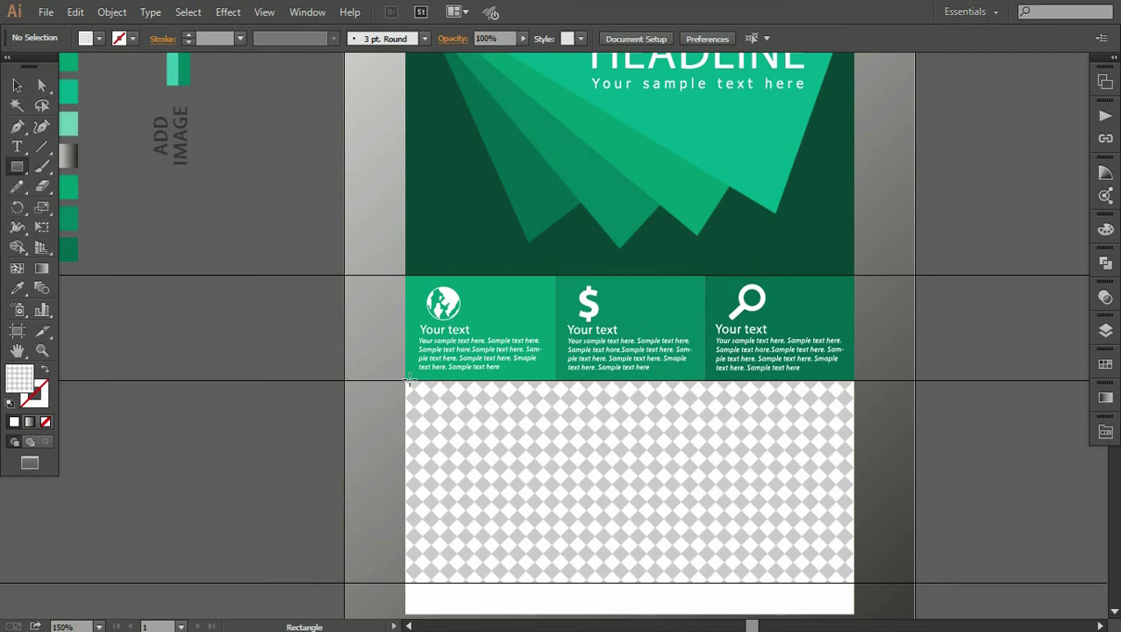
{"action": "left_click_drag", "start_coordinate": [406, 380], "coordinate": [854, 421]}
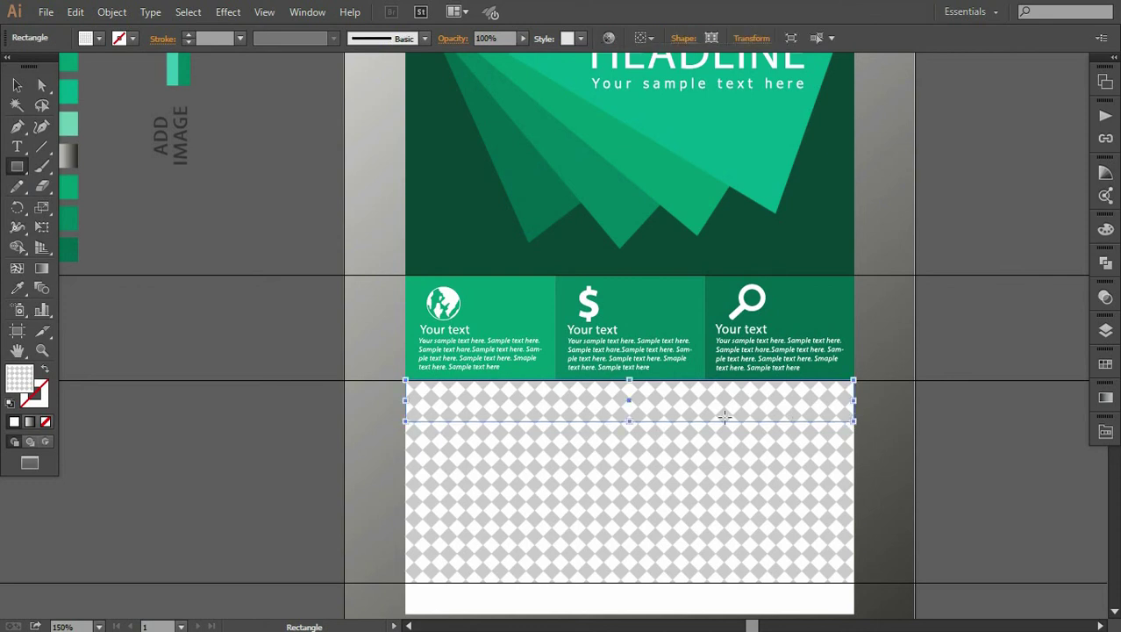
{"action": "left_click", "coordinate": [17, 288]}
{"action": "left_click", "coordinate": [69, 155]}
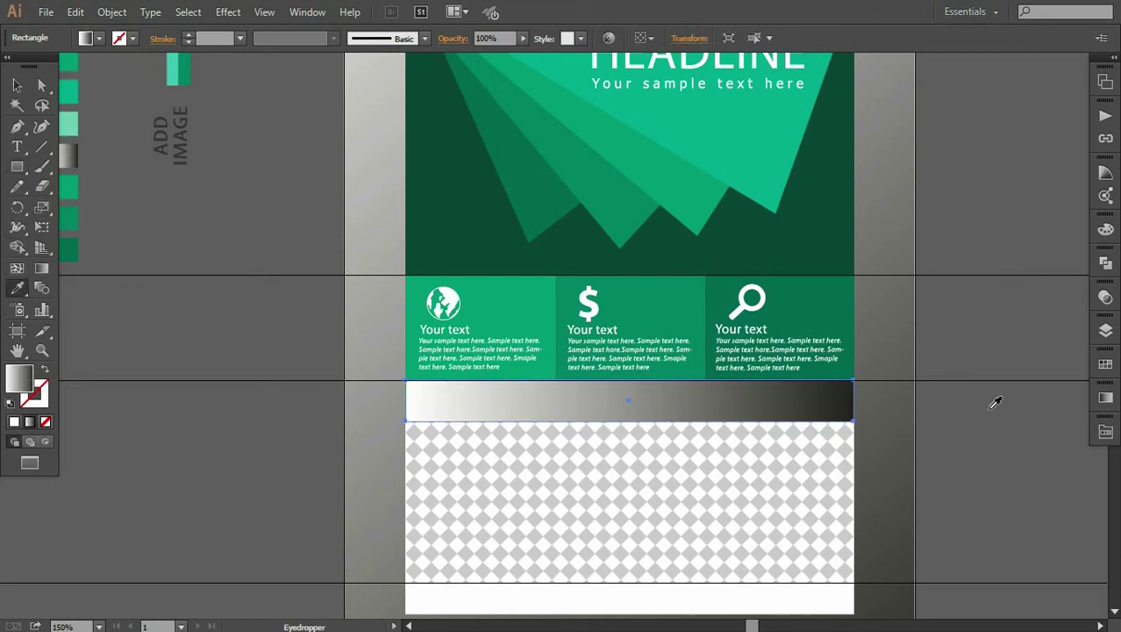
{"action": "left_click", "coordinate": [1105, 397]}
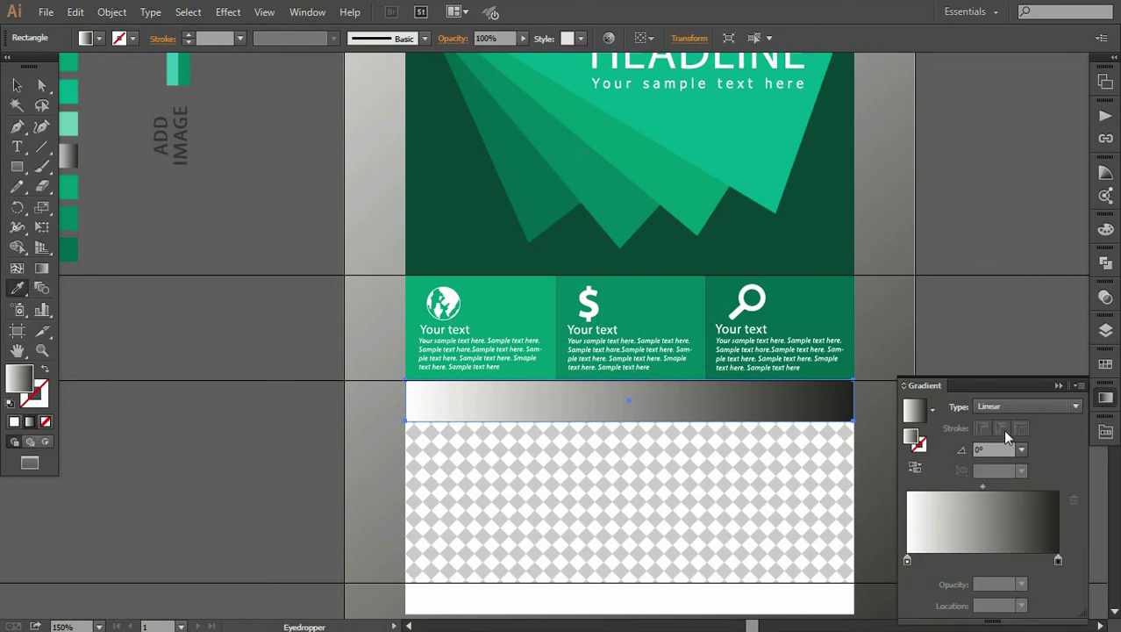
{"action": "type", "text": "90"}
{"action": "key", "text": "Return"}
{"action": "left_click", "coordinate": [1059, 387]}
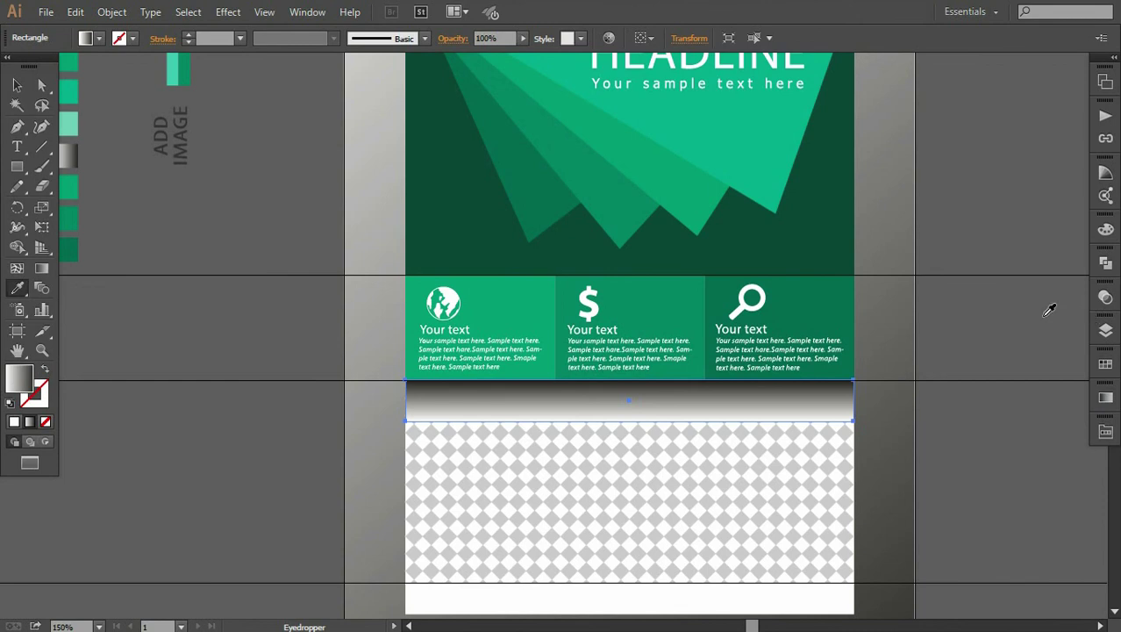
- Set the band to Multiply blend mode and move its gradient midpoint to about 86%
{"action": "left_click", "coordinate": [1105, 298]}
{"action": "left_click", "coordinate": [950, 306]}
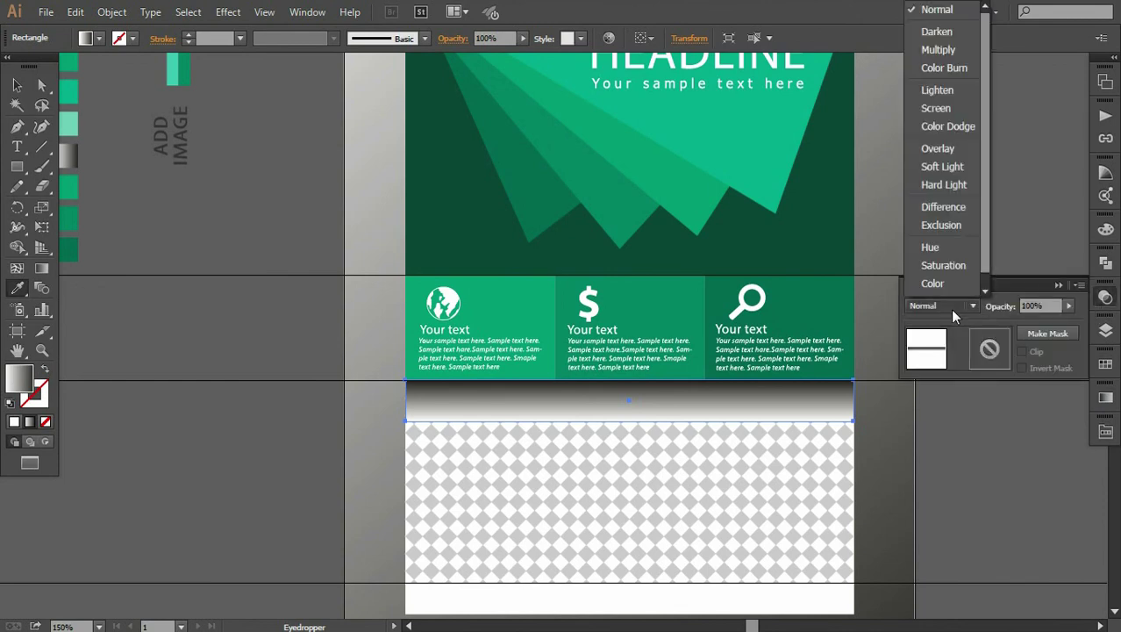
{"action": "left_click", "coordinate": [938, 49]}
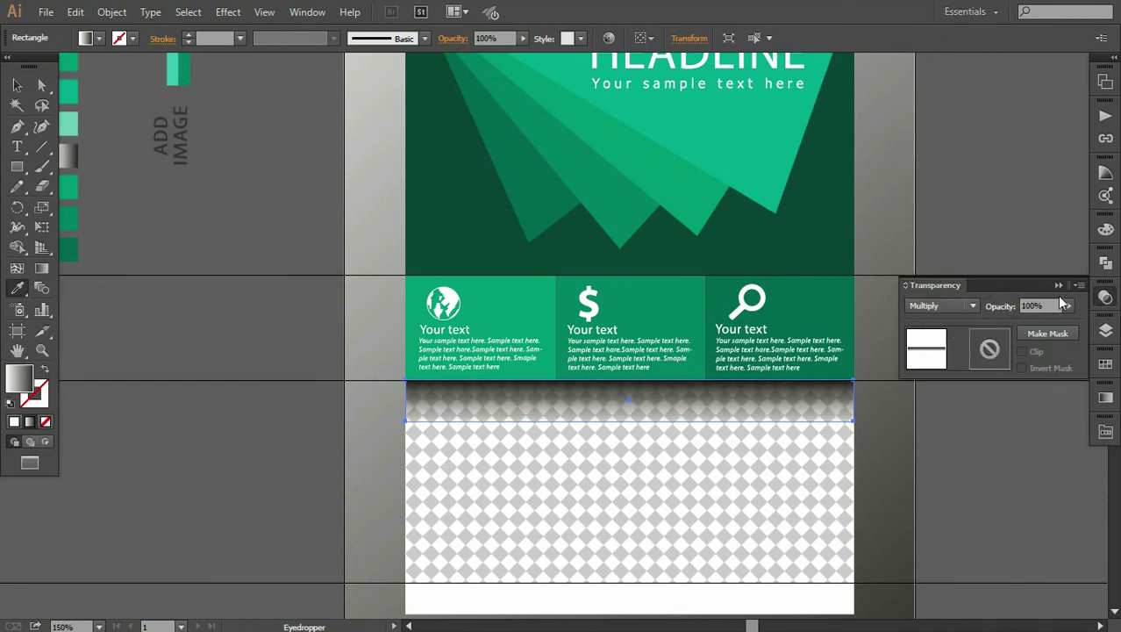
{"action": "left_click", "coordinate": [1059, 285]}
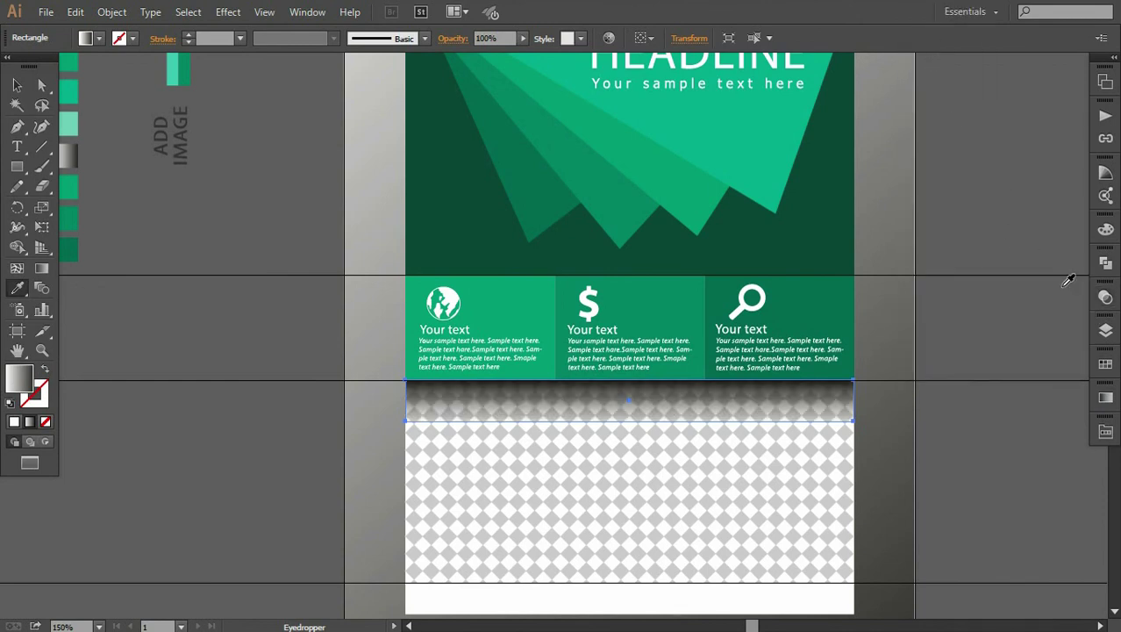
{"action": "left_click", "coordinate": [1105, 396]}
{"action": "left_click_drag", "start_coordinate": [985, 481], "coordinate": [1039, 488]}
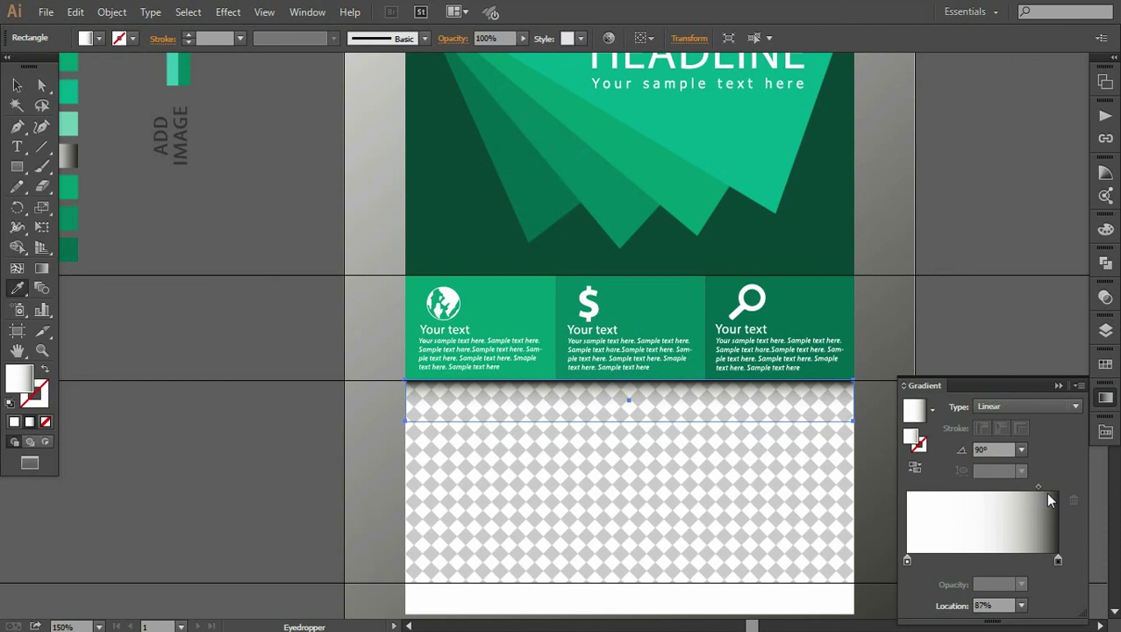
{"action": "left_click_drag", "start_coordinate": [1039, 488], "coordinate": [1035, 488]}
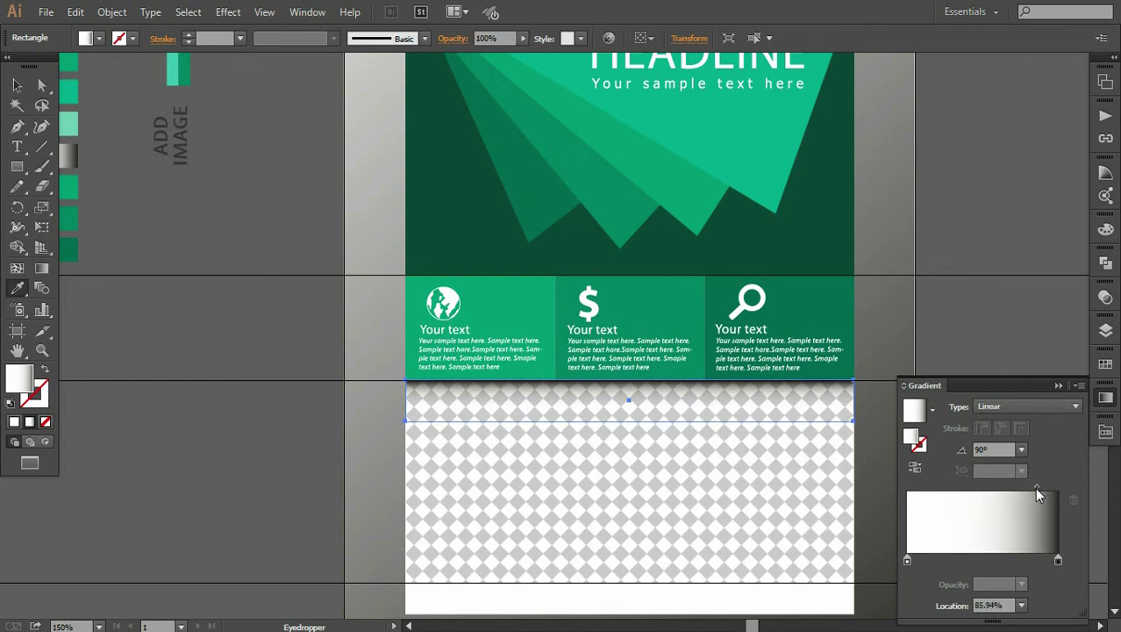
{"action": "left_click", "coordinate": [1058, 385]}
- Shift the band's gradient slightly upward with the Gradient tool, then deselect
{"action": "key", "text": "ctrl+equal"}
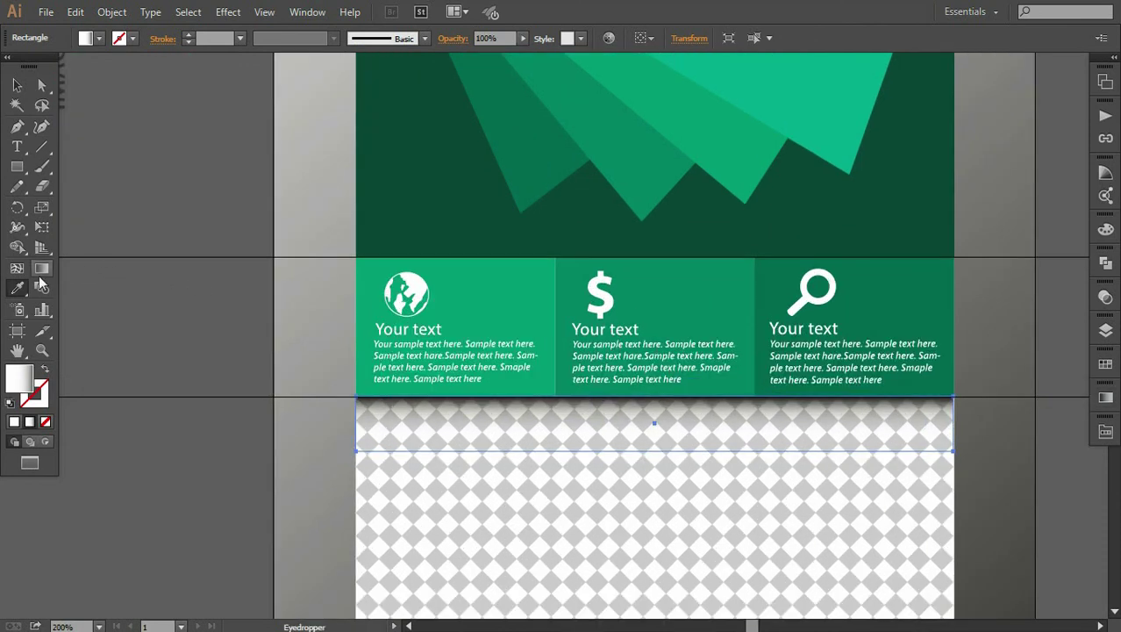
{"action": "key", "text": "g"}
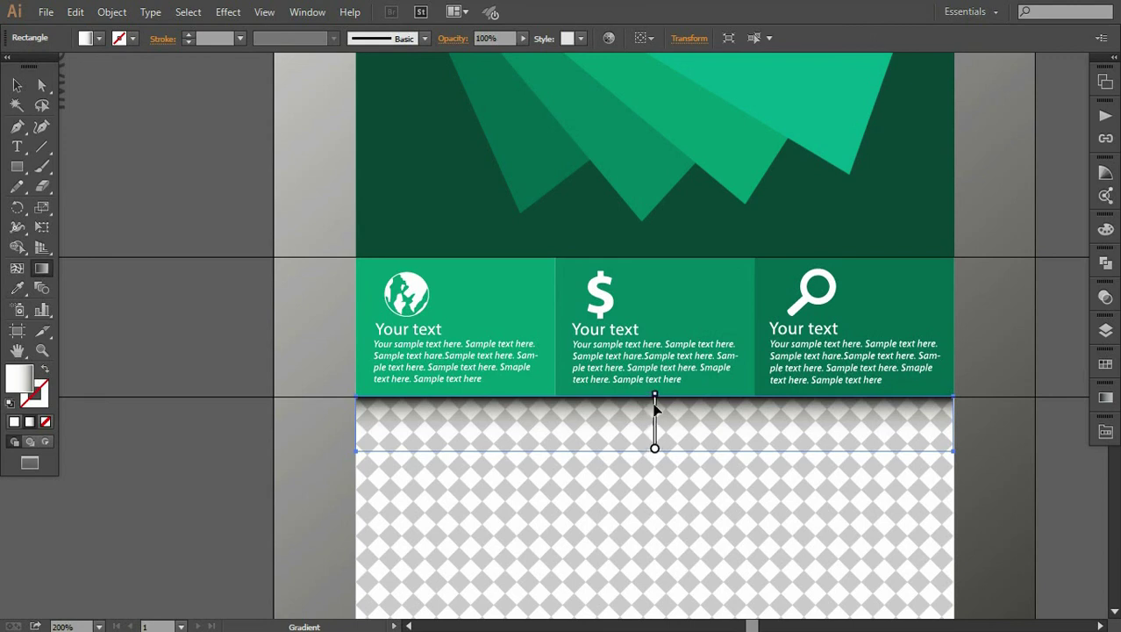
{"action": "left_click_drag", "start_coordinate": [655, 412], "coordinate": [656, 408]}
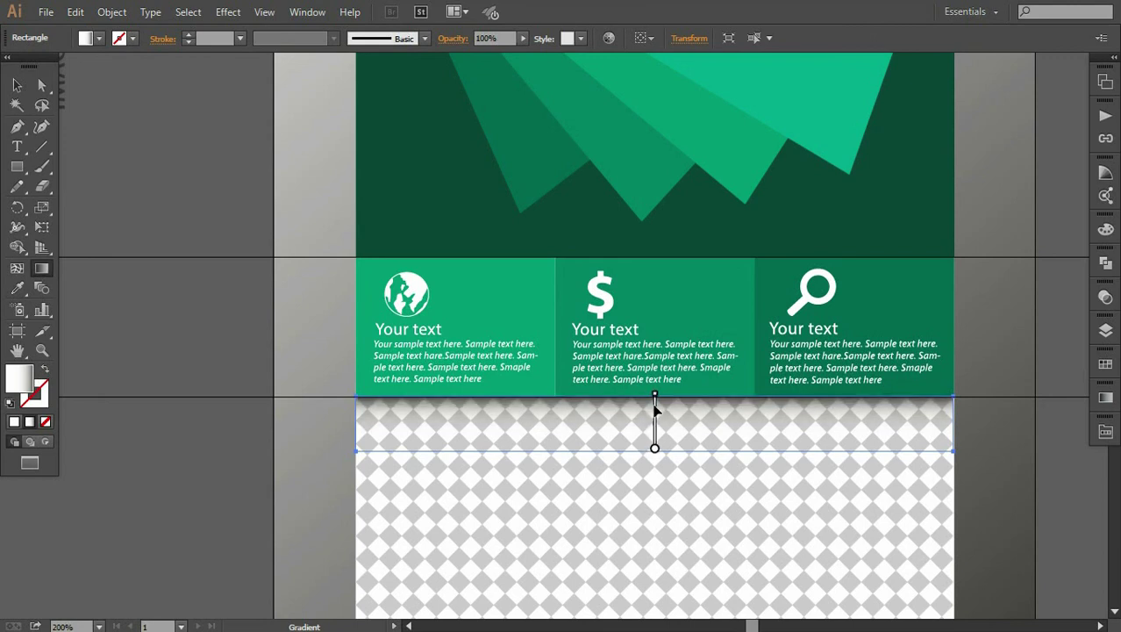
{"action": "left_click", "coordinate": [16, 85]}
{"action": "left_click", "coordinate": [162, 172]}
{"action": "key", "text": "ctrl+minus"}
{"action": "key", "text": "ctrl+minus"}
{"action": "key", "text": "ctrl+plus"}
{"action": "key", "text": "ctrl+plus"}
{"action": "key", "text": "ctrl+plus"}
- Redraw the shadow gradient from the rectangle's top edge downward, then deselect and fit the view
{"action": "left_click", "coordinate": [658, 469]}
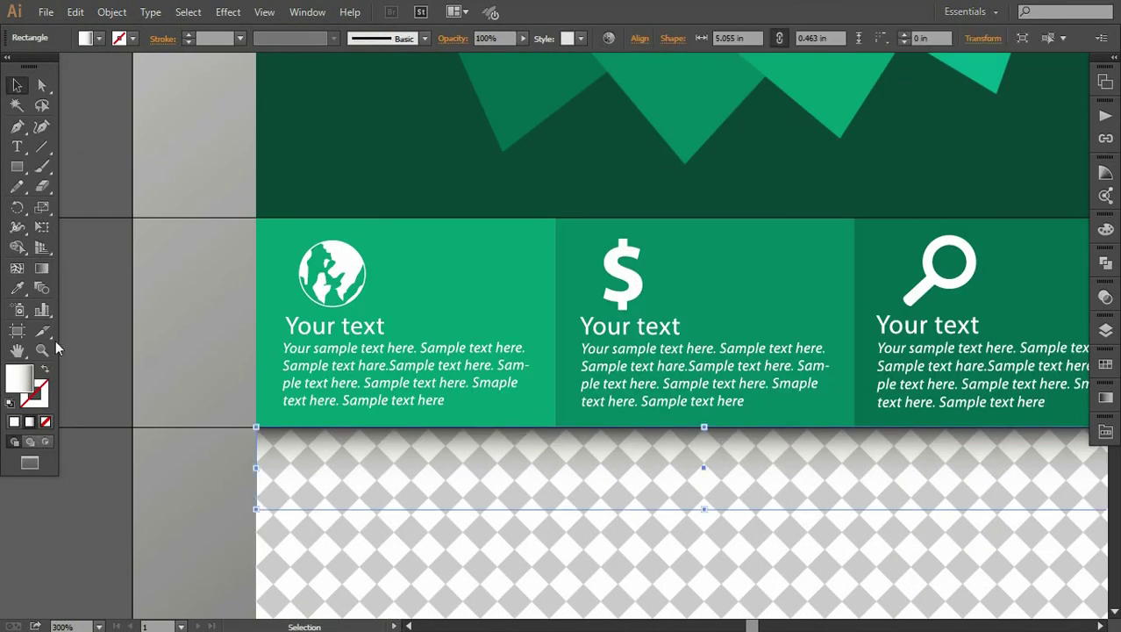
{"action": "left_click", "coordinate": [42, 267]}
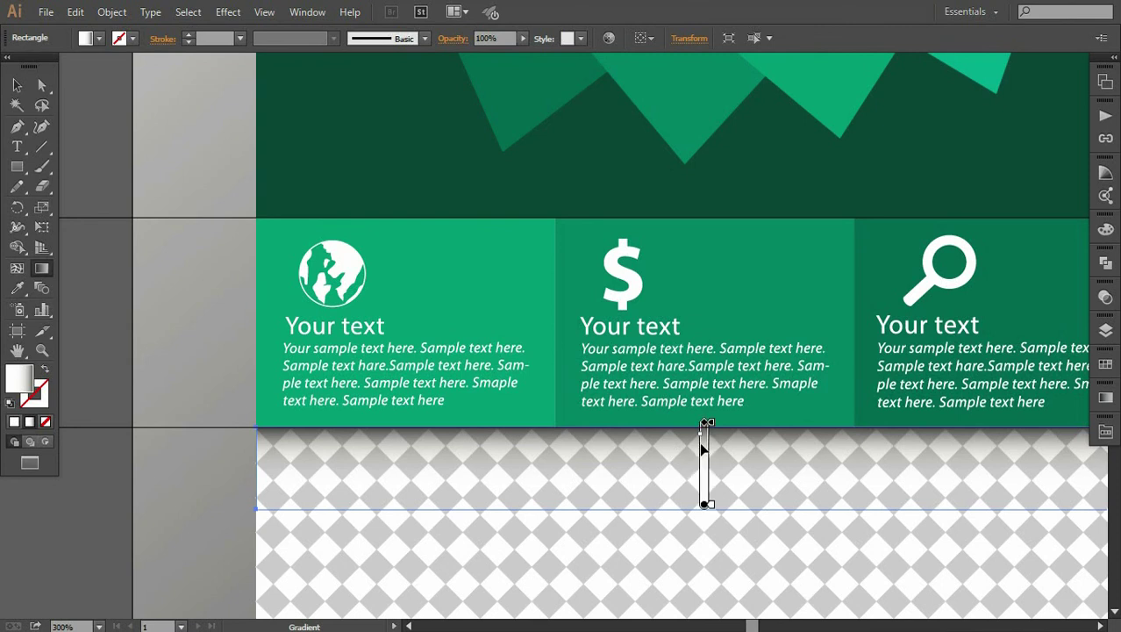
{"action": "left_click_drag", "start_coordinate": [703, 447], "coordinate": [707, 441]}
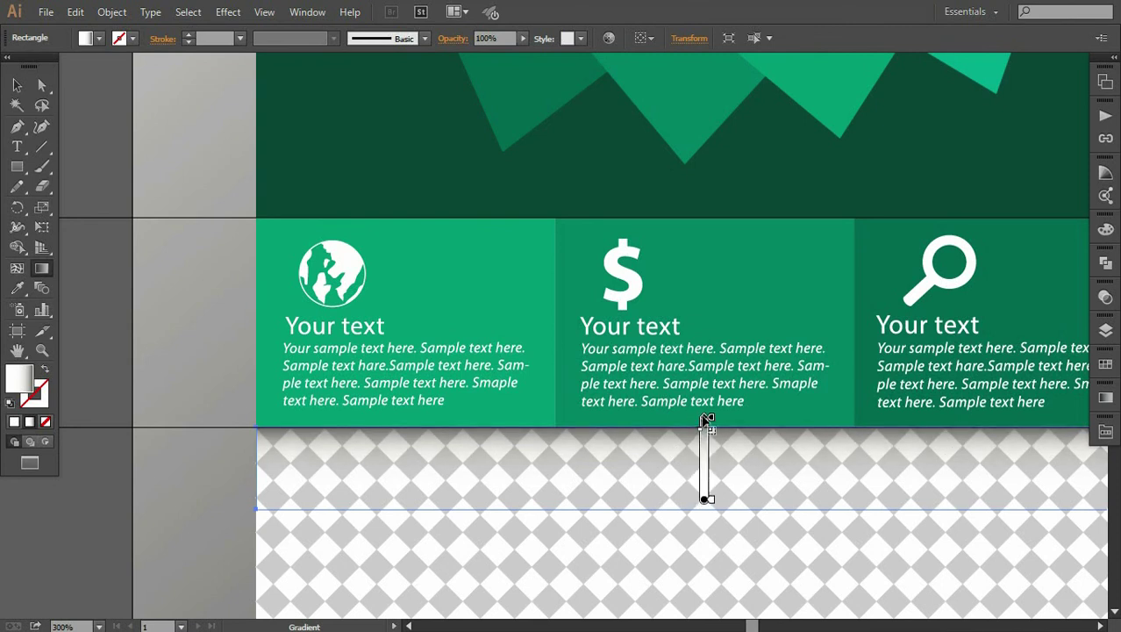
{"action": "left_click_drag", "start_coordinate": [708, 421], "coordinate": [706, 447]}
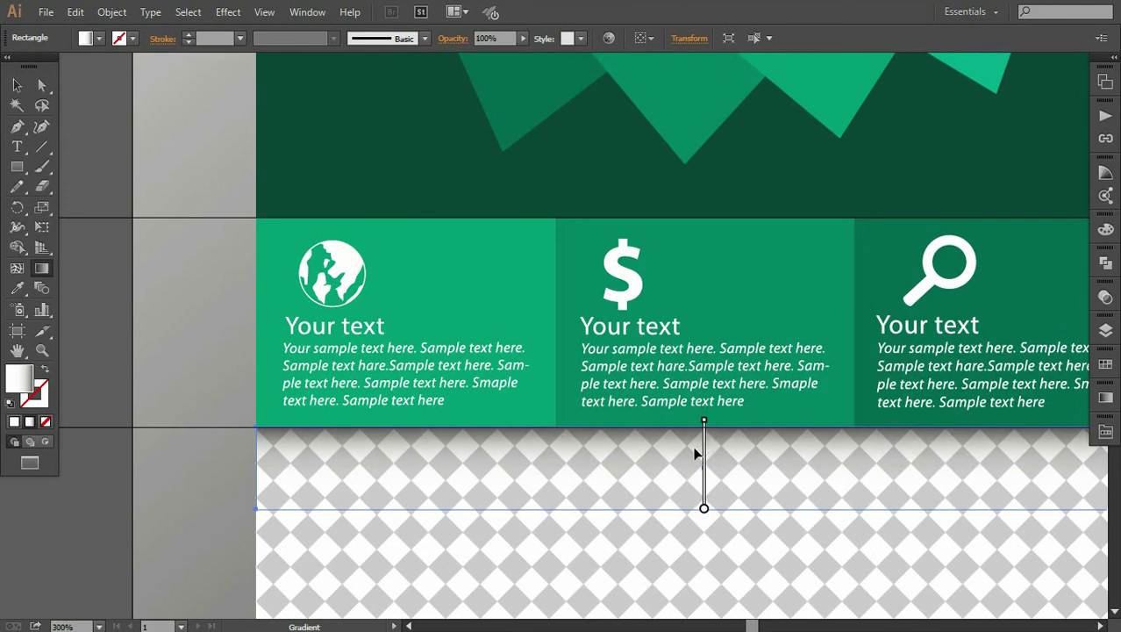
{"action": "left_click", "coordinate": [16, 85]}
{"action": "left_click", "coordinate": [92, 167]}
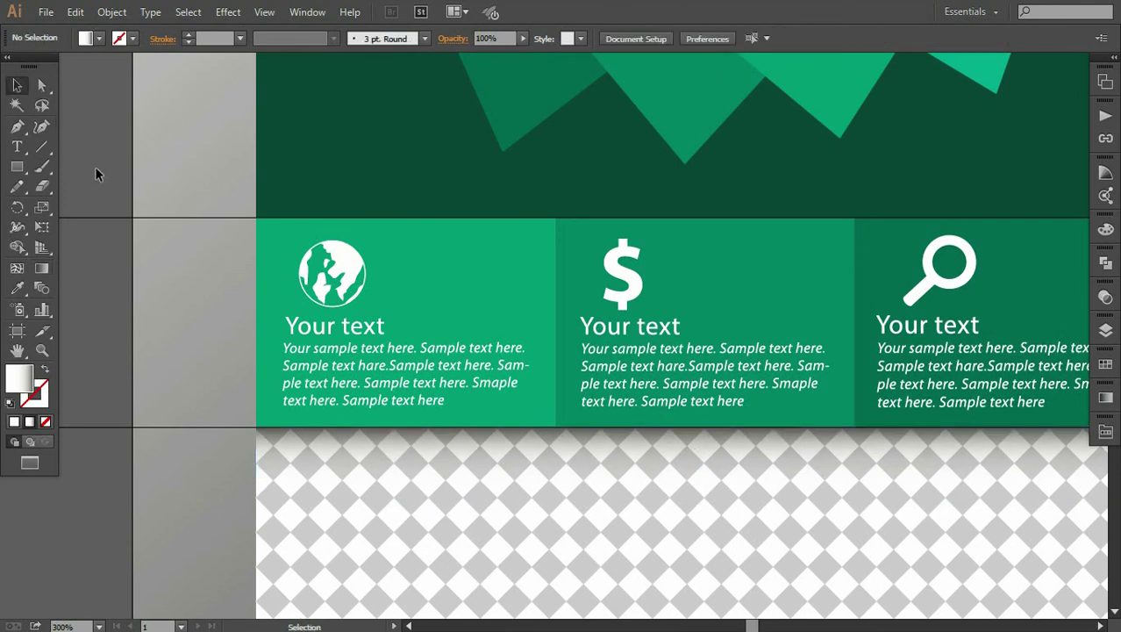
{"action": "key", "text": "ctrl+1"}
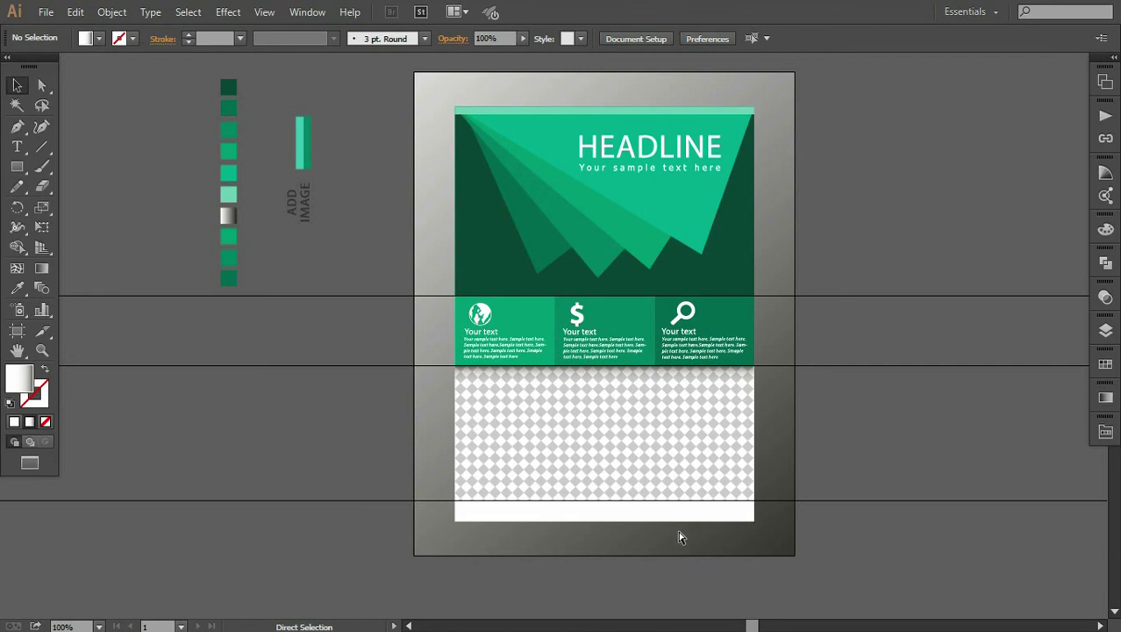
- Draw a closed triangle from the pattern area's bottom-left corner, tapering toward the footer's middle
{"action": "key", "text": "ctrl+equal"}
{"action": "left_click_drag", "start_coordinate": [680, 537], "coordinate": [661, 442]}
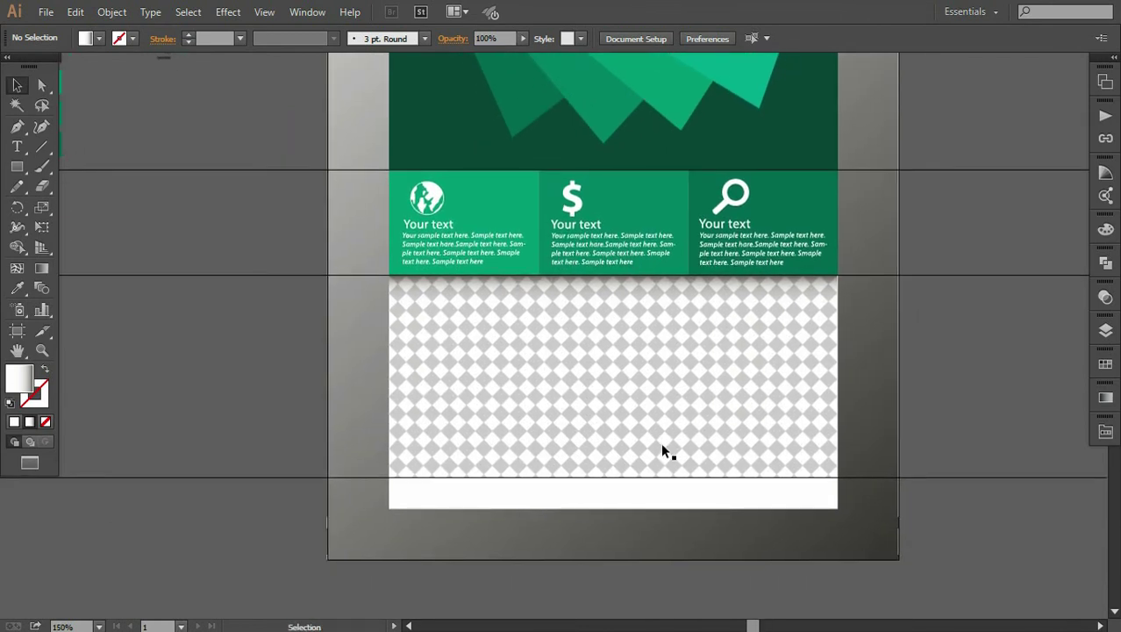
{"action": "key", "text": "ctrl+equal"}
{"action": "left_click_drag", "start_coordinate": [631, 501], "coordinate": [628, 476]}
{"action": "left_click", "coordinate": [18, 126]}
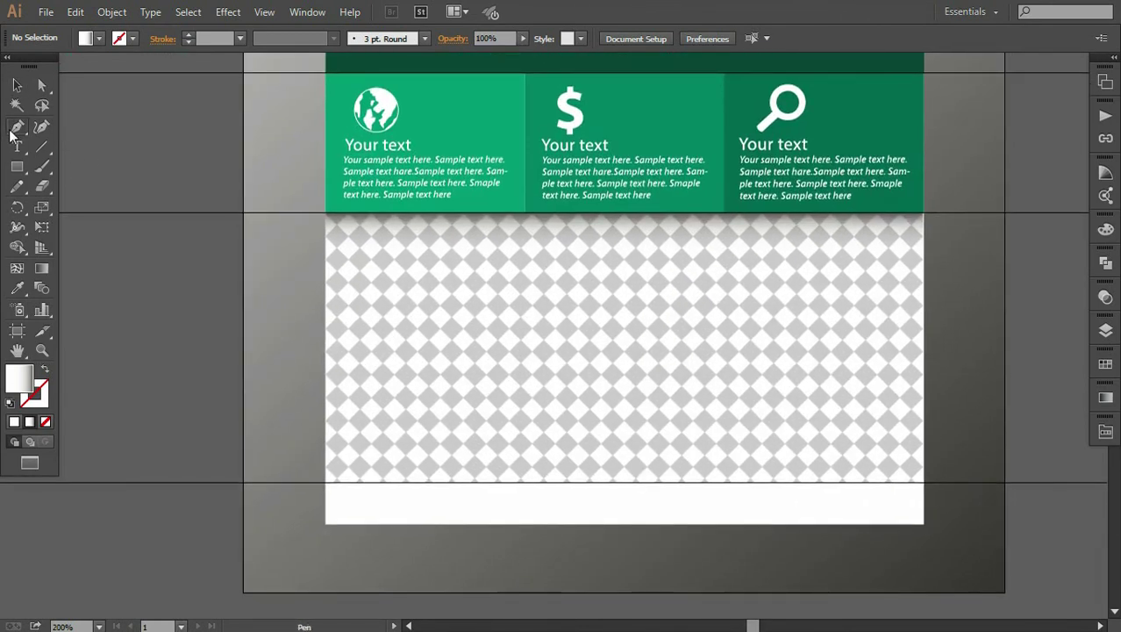
{"action": "left_click", "coordinate": [325, 482]}
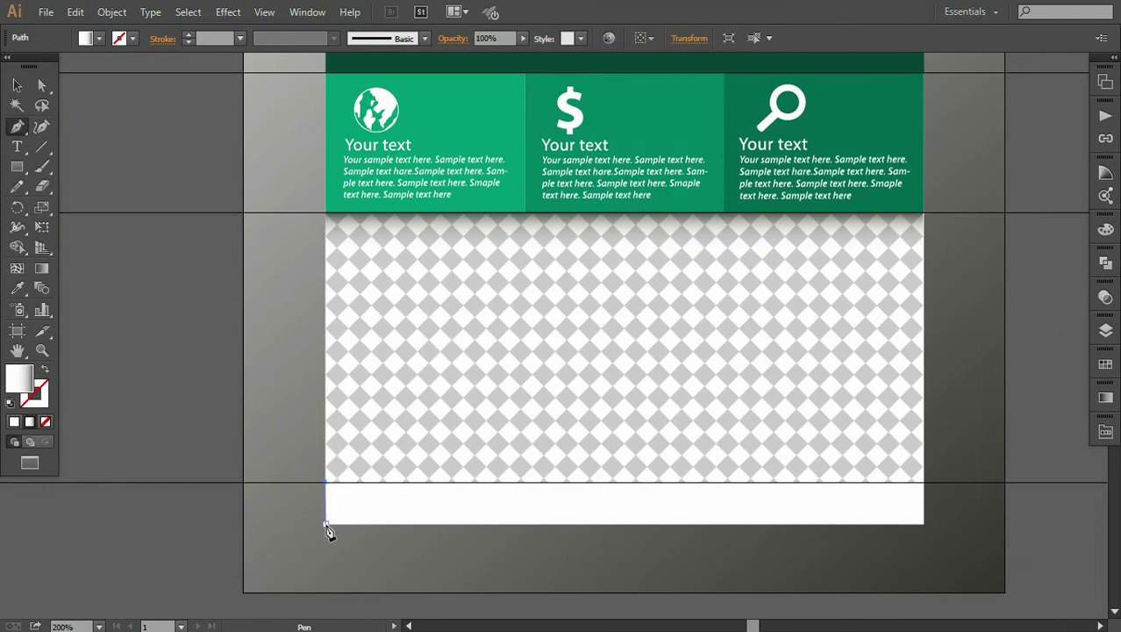
{"action": "left_click", "coordinate": [326, 525]}
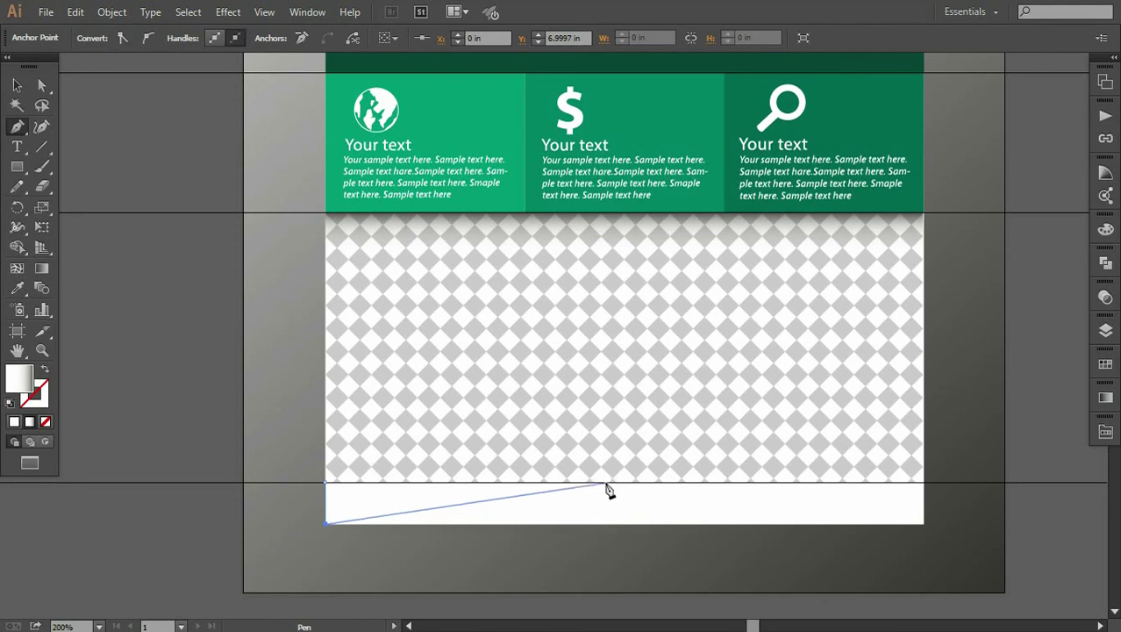
{"action": "left_click", "coordinate": [605, 484]}
{"action": "left_click", "coordinate": [325, 483]}
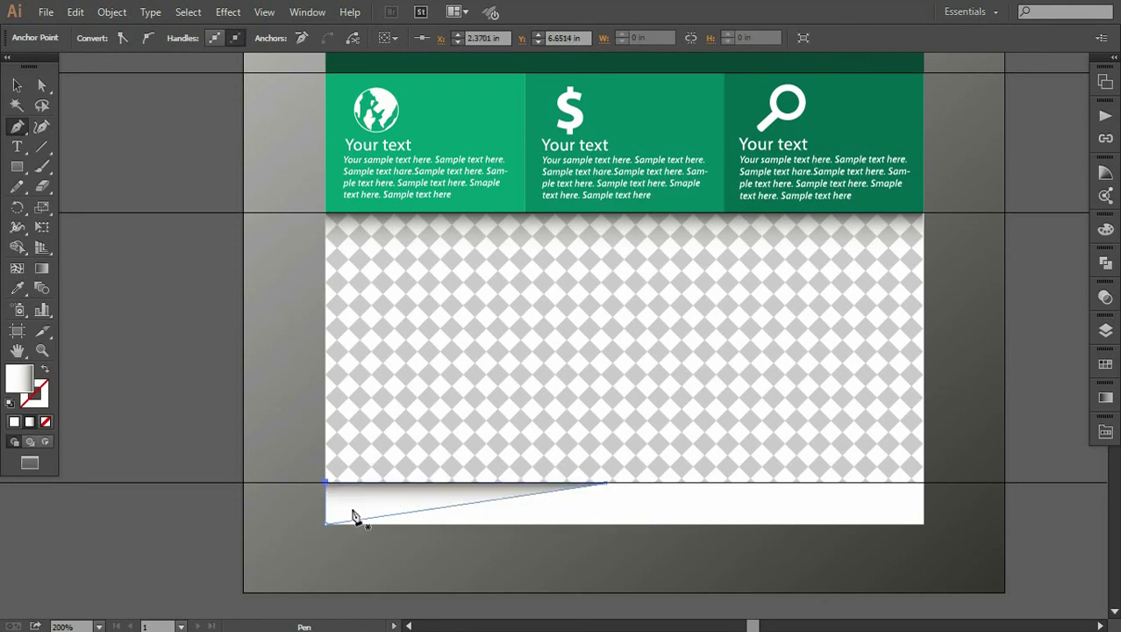
- Fill the triangle with the light teal swatch colour and deselect it
{"action": "key", "text": "ctrl+minus"}
{"action": "key", "text": "ctrl+minus"}
{"action": "key", "text": "ctrl+minus"}
{"action": "left_click", "coordinate": [16, 287]}
{"action": "key", "text": "ctrl+1"}
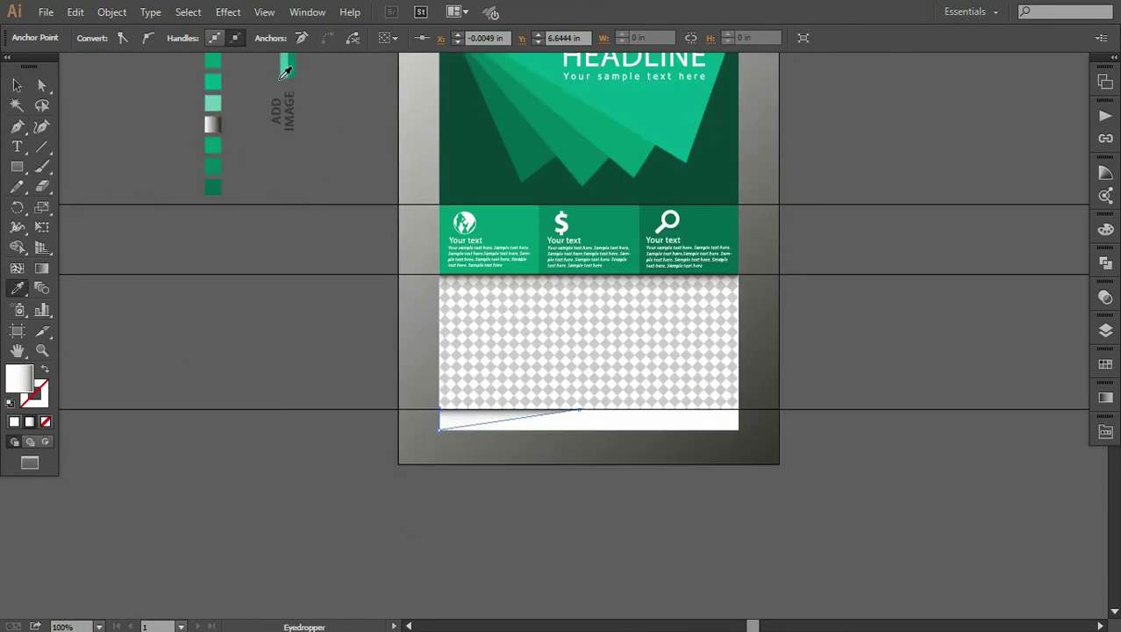
{"action": "left_click", "coordinate": [285, 70]}
{"action": "left_click", "coordinate": [16, 85]}
{"action": "left_click", "coordinate": [155, 242]}
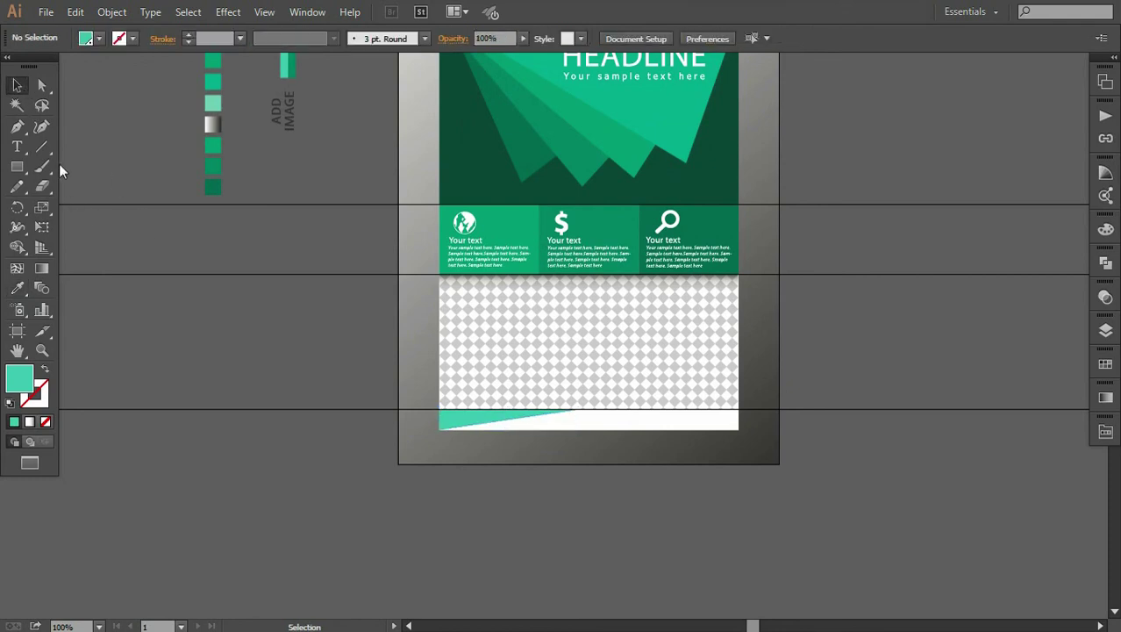
{"action": "left_click", "coordinate": [16, 125]}
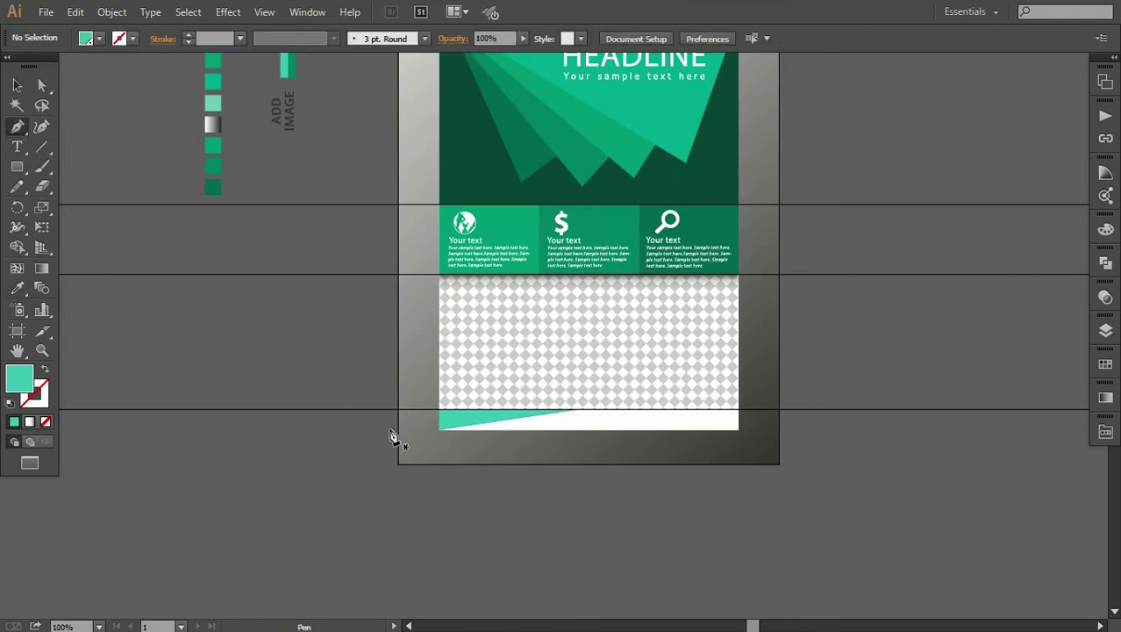
- Draw a closed shape covering the remaining footer strip beside the teal triangle
{"action": "left_click", "coordinate": [438, 429]}
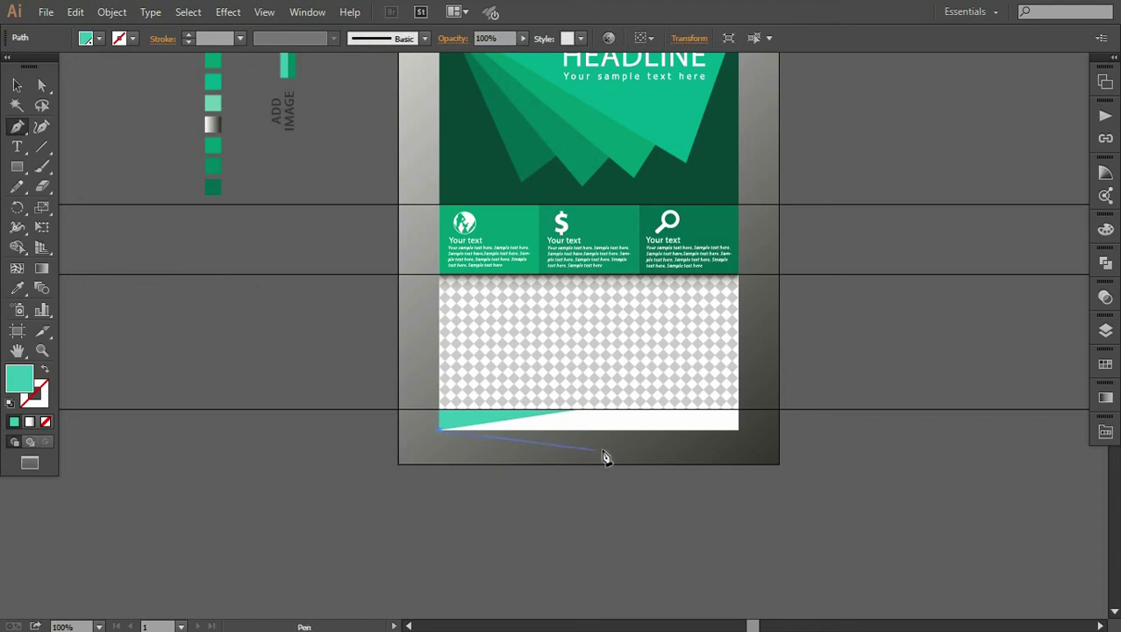
{"action": "left_click", "coordinate": [738, 430]}
{"action": "left_click", "coordinate": [739, 408]}
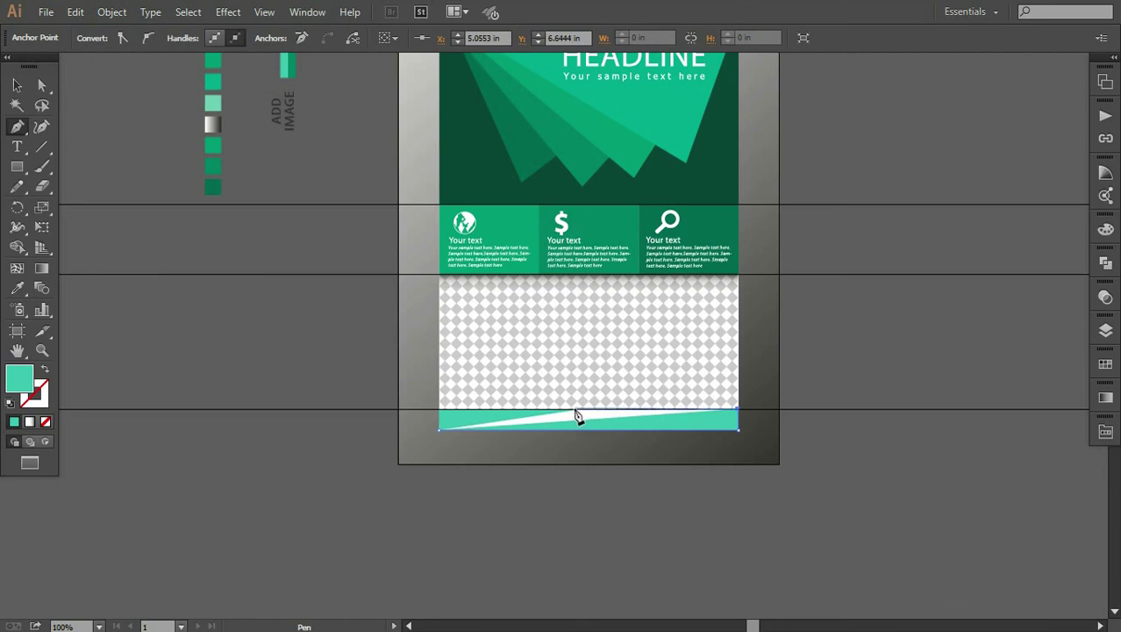
{"action": "scroll", "coordinate": [588, 439], "scroll_direction": "up", "scroll_amount": 1}
{"action": "scroll", "coordinate": [605, 492], "scroll_direction": "up", "scroll_amount": 2}
{"action": "left_click_drag", "start_coordinate": [620, 540], "coordinate": [614, 456]}
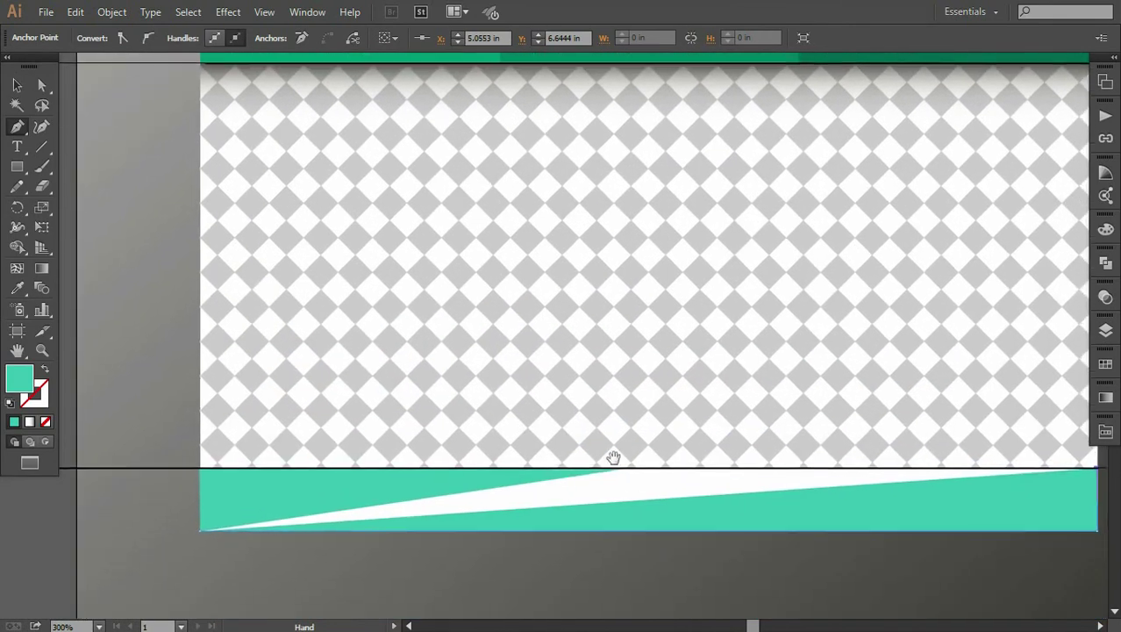
{"action": "left_click", "coordinate": [620, 469]}
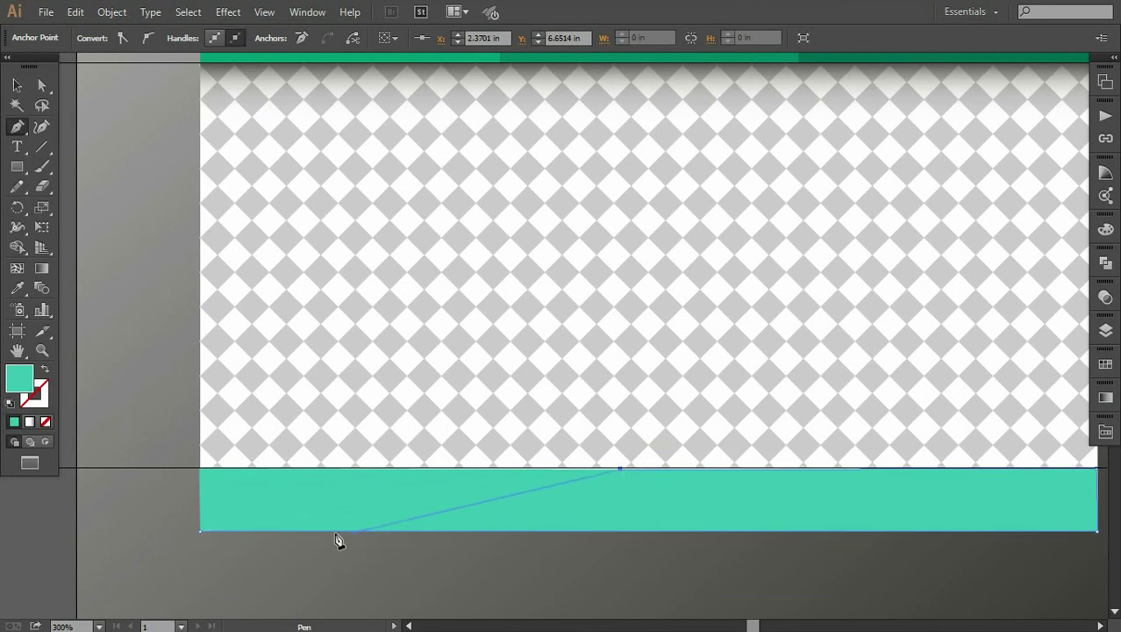
{"action": "left_click", "coordinate": [200, 531]}
- Fill the new footer shape with darker green sampled from the artwork
{"action": "key", "text": "ctrl+minus"}
{"action": "key", "text": "ctrl+minus"}
{"action": "key", "text": "ctrl+minus"}
{"action": "left_click", "coordinate": [17, 288]}
{"action": "left_click", "coordinate": [378, 124]}
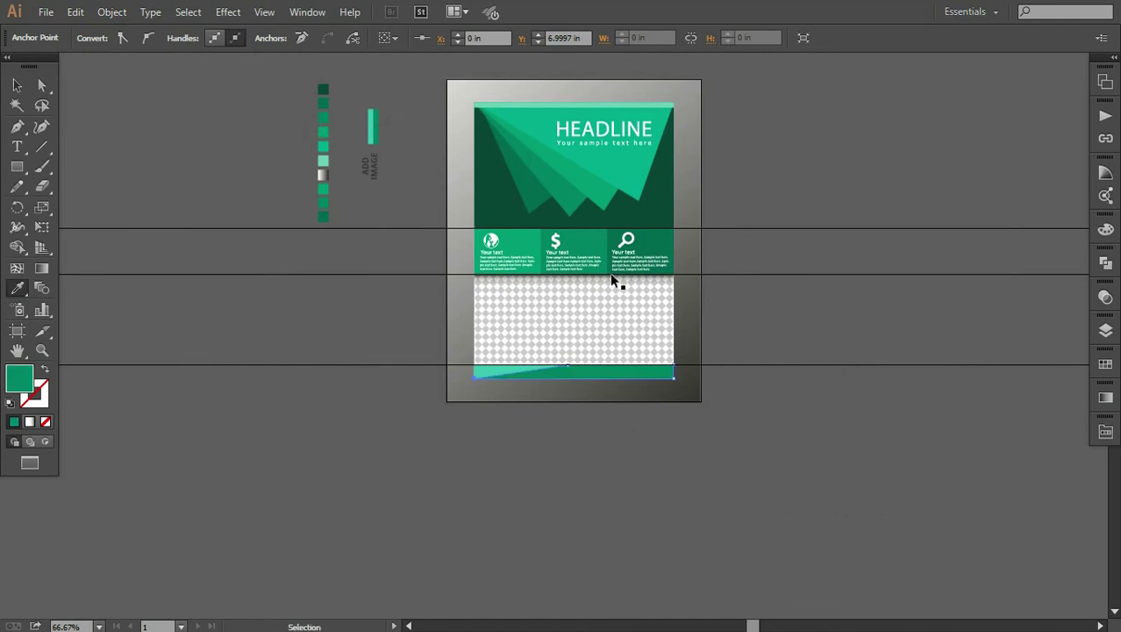
{"action": "key", "text": "ctrl+plus"}
{"action": "key", "text": "ctrl+plus"}
{"action": "key", "text": "ctrl+plus"}
{"action": "scroll", "coordinate": [647, 380], "scroll_direction": "down", "scroll_amount": 1}
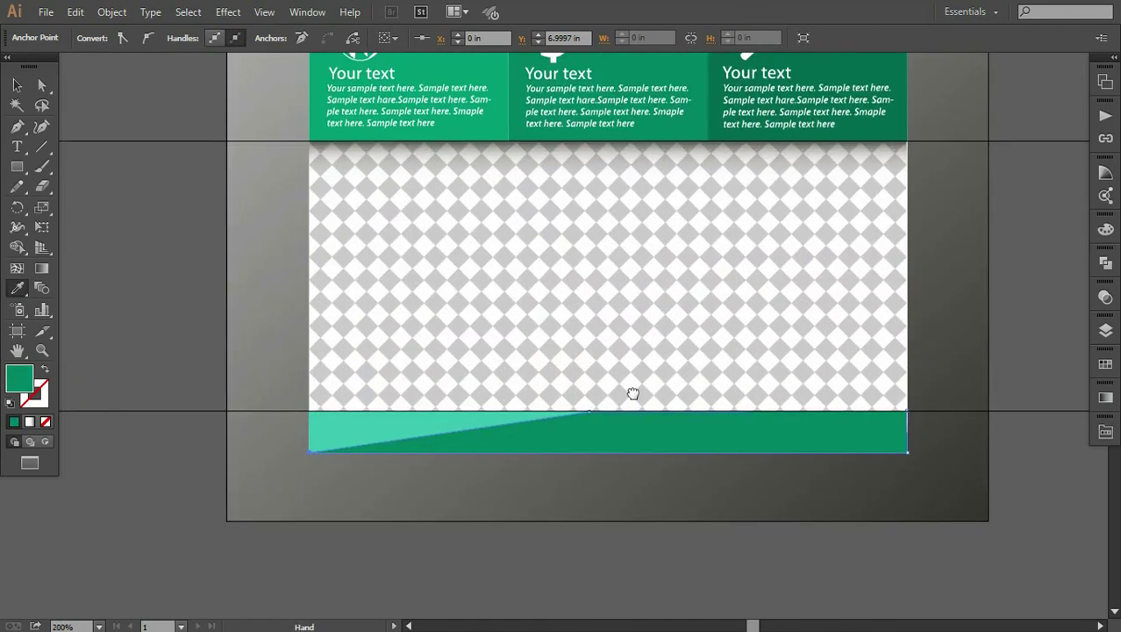
{"action": "scroll", "coordinate": [632, 392], "scroll_direction": "down", "scroll_amount": 3}
- Pull the green shape's top anchor down and delete the extra anchor to straighten its edge
{"action": "left_click", "coordinate": [42, 85]}
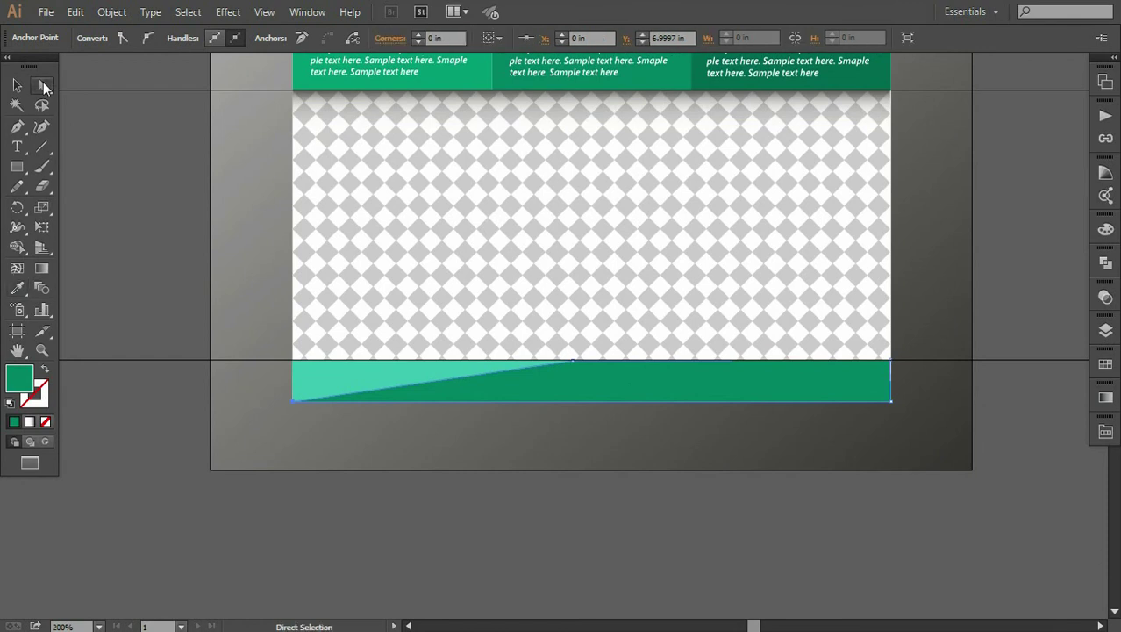
{"action": "left_click", "coordinate": [573, 362]}
{"action": "mouse_move", "coordinate": [573, 362]}
{"action": "left_mouse_down"}
{"action": "mouse_move", "coordinate": [590, 383]}
{"action": "mouse_move", "coordinate": [575, 384]}
{"action": "left_mouse_up"}
{"action": "left_click_drag", "start_coordinate": [17, 131], "coordinate": [54, 161]}
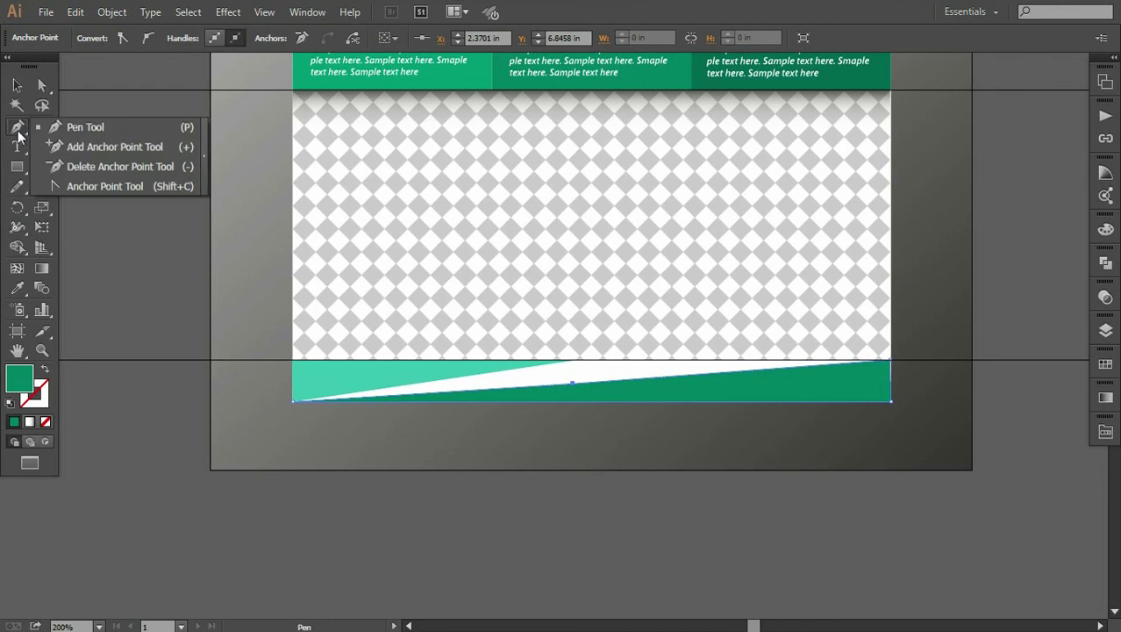
{"action": "left_click", "coordinate": [575, 389]}
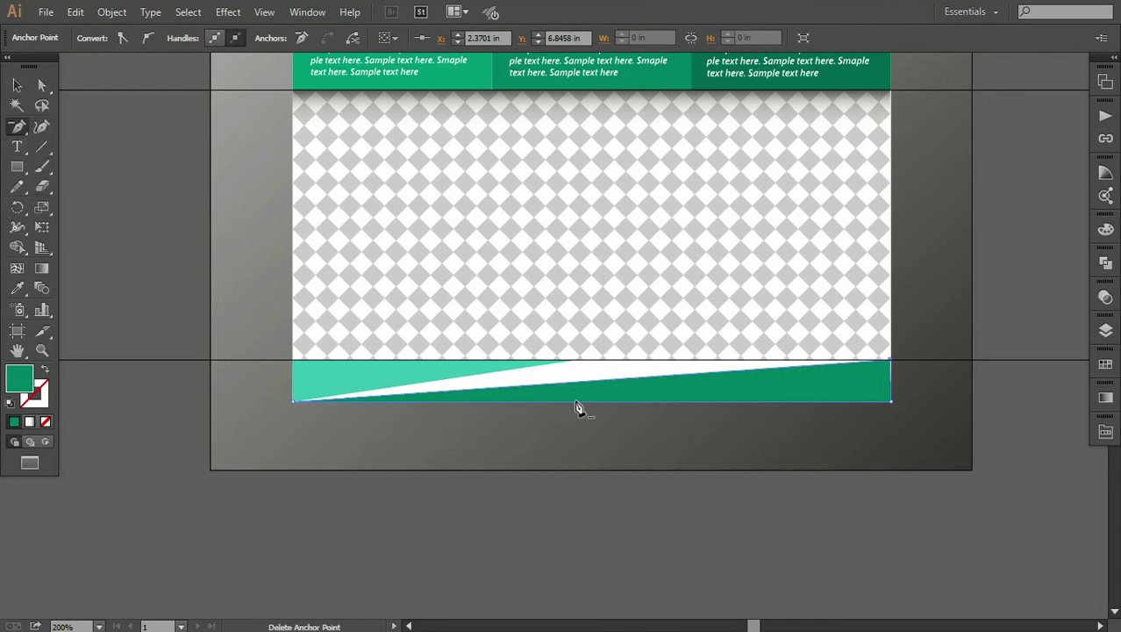
- Move the teal triangle's tip onto the green shape's edge so they meet near the middle
{"action": "left_click", "coordinate": [44, 88]}
{"action": "left_click", "coordinate": [478, 369]}
{"action": "mouse_move", "coordinate": [572, 360]}
{"action": "left_mouse_down"}
{"action": "mouse_move", "coordinate": [636, 379]}
{"action": "mouse_move", "coordinate": [602, 380]}
{"action": "left_mouse_up"}
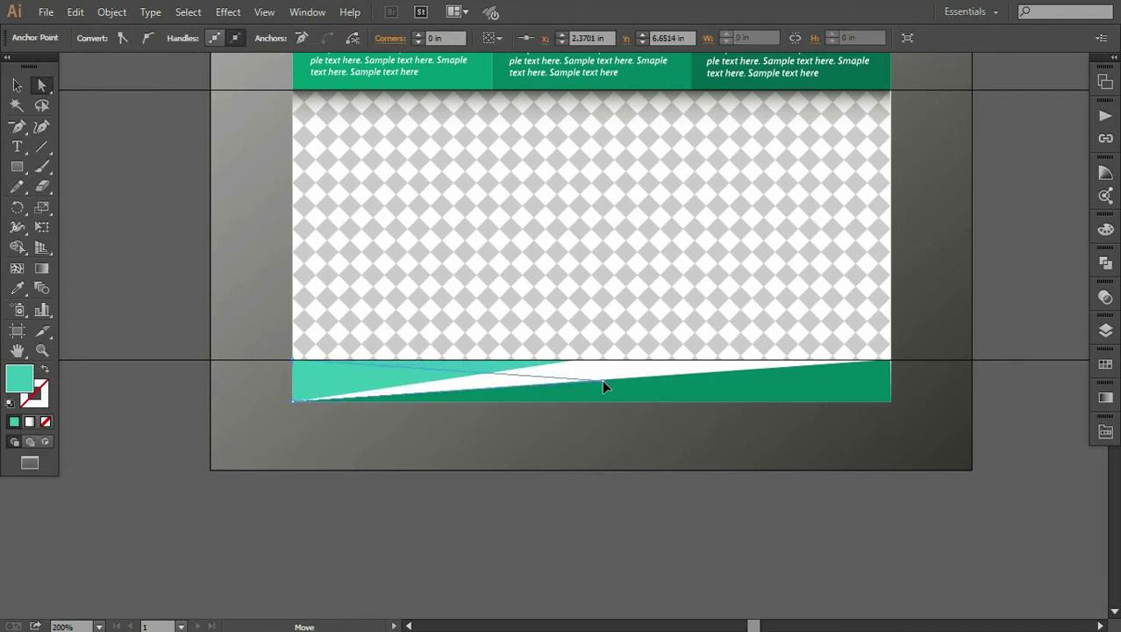
{"action": "left_click", "coordinate": [588, 335]}
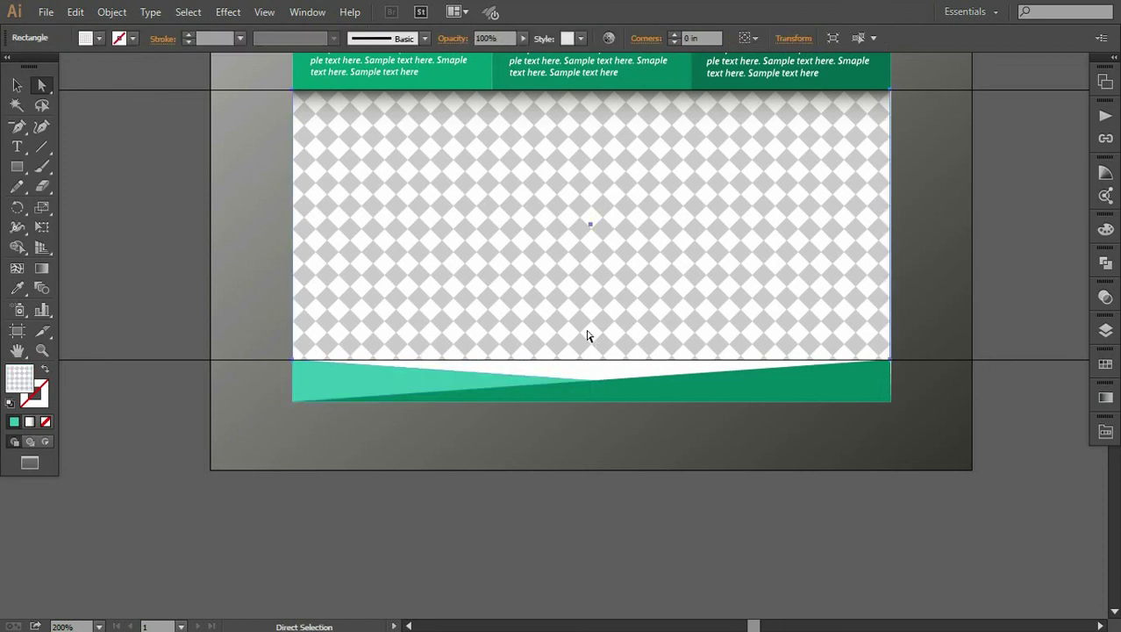
{"action": "left_click", "coordinate": [541, 384]}
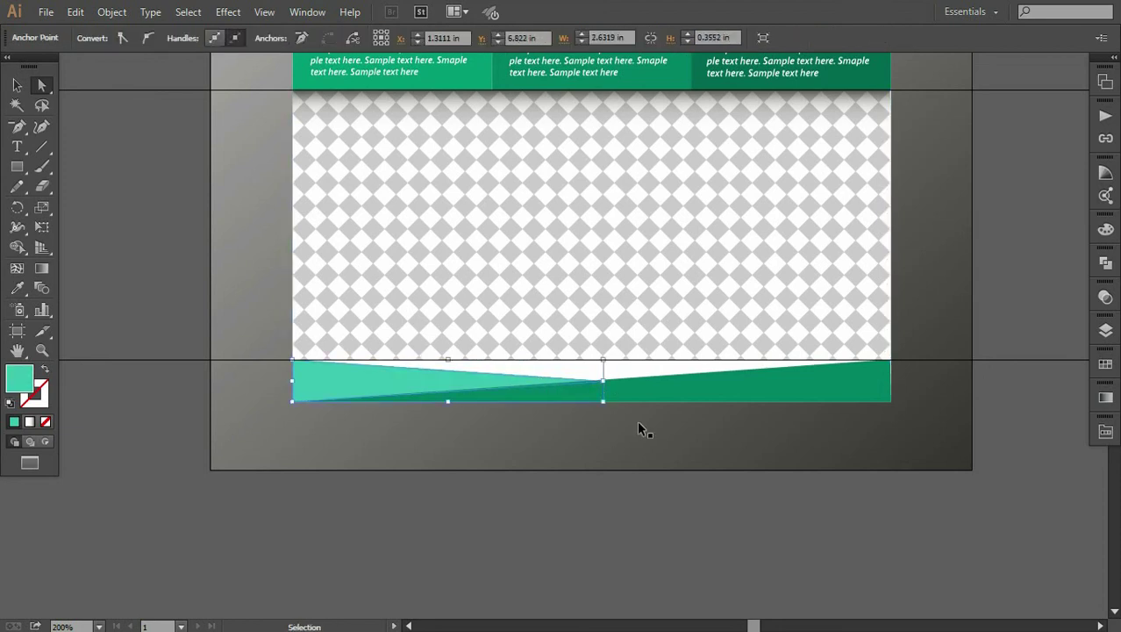
{"action": "scroll", "coordinate": [637, 423], "scroll_direction": "up", "scroll_amount": 3}
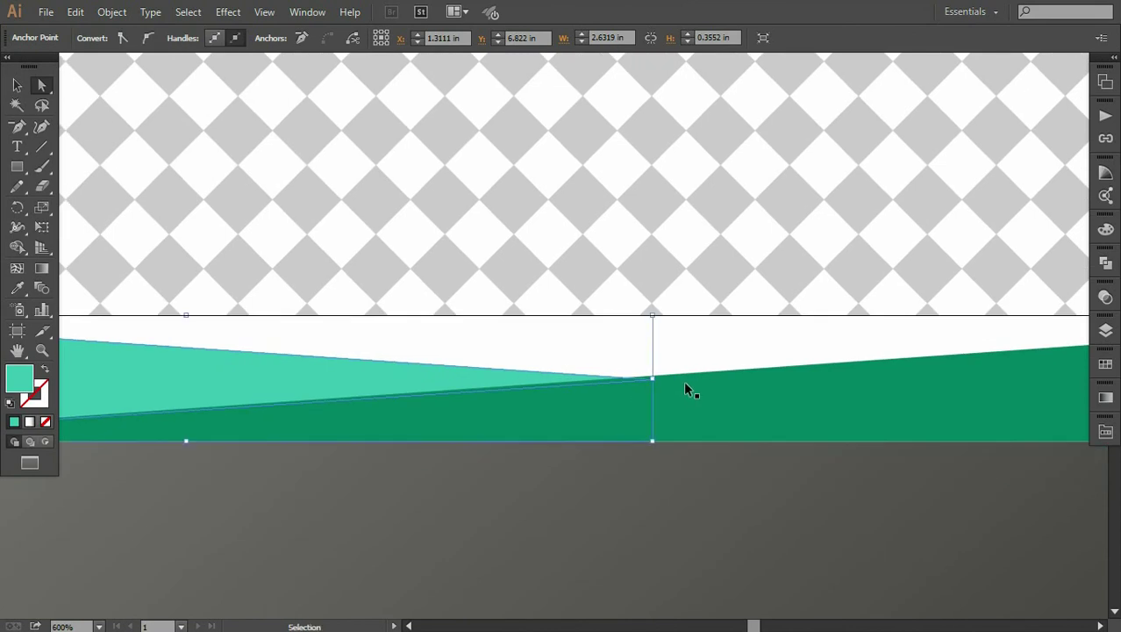
{"action": "key", "text": "ctrl+plus"}
{"action": "left_click_drag", "start_coordinate": [686, 396], "coordinate": [601, 398]}
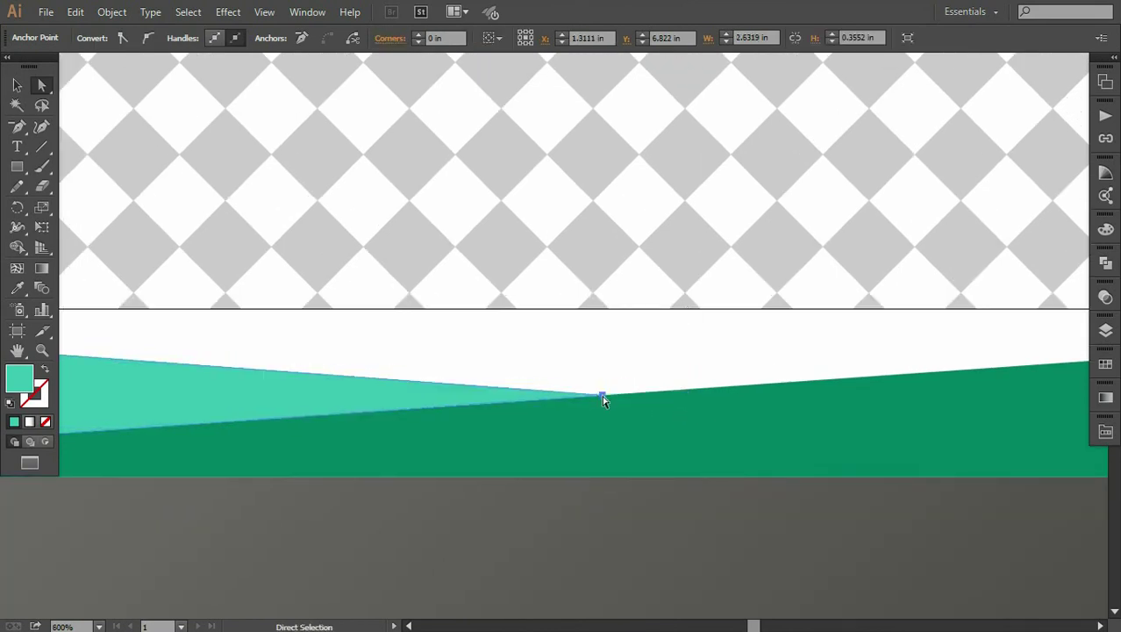
{"action": "key", "text": "ctrl+minus"}
{"action": "key", "text": "ctrl+minus"}
{"action": "left_click", "coordinate": [586, 489]}
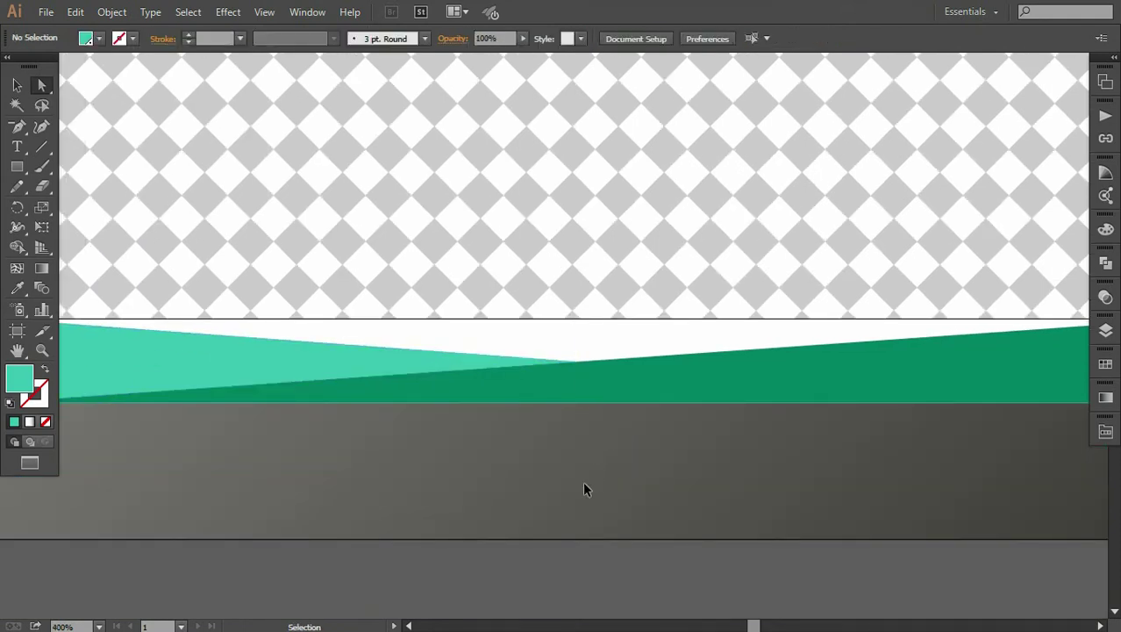
{"action": "key", "text": "ctrl+minus"}
{"action": "key", "text": "ctrl+minus"}
{"action": "key", "text": "a"}
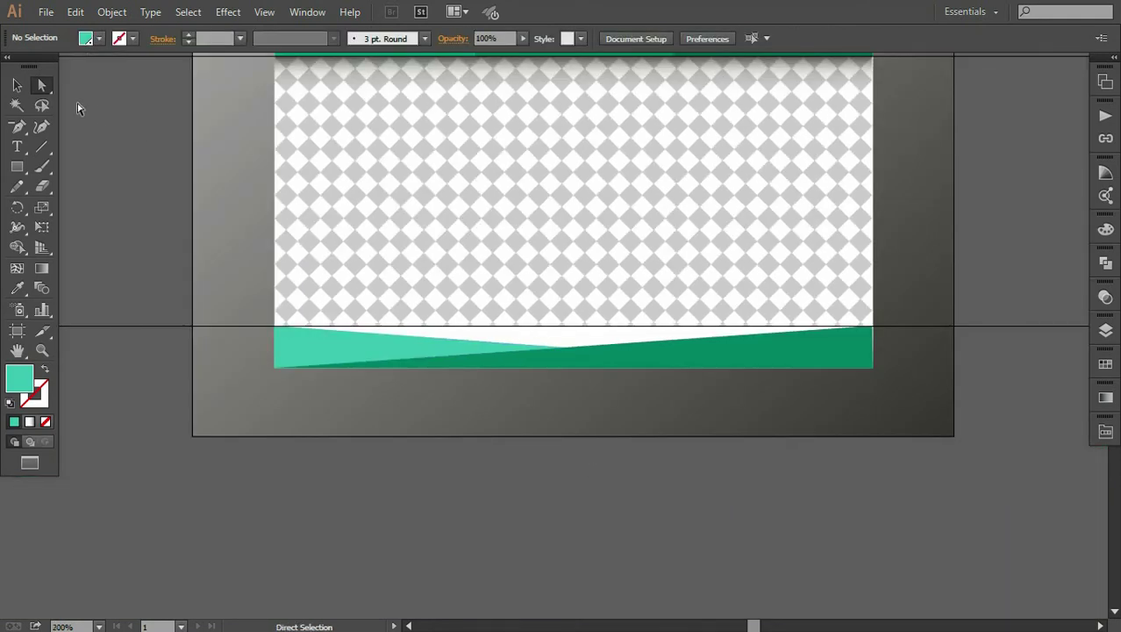
- Add an anchor at the white shape's bottom-centre and pull it down into a V point
{"action": "left_click_drag", "start_coordinate": [19, 129], "coordinate": [54, 145]}
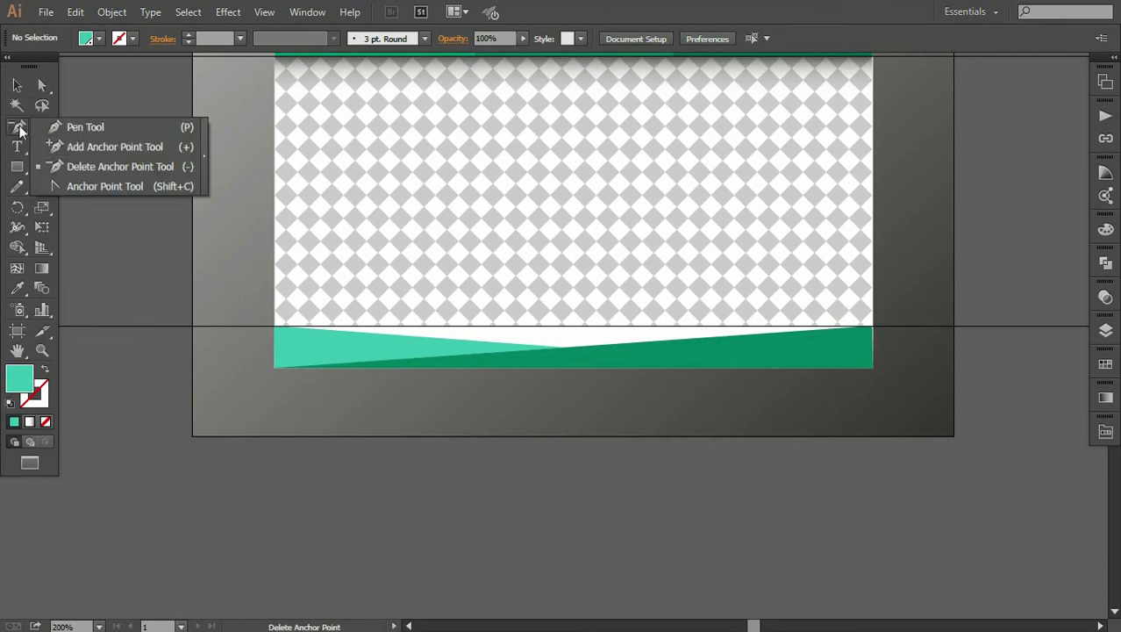
{"action": "left_click", "coordinate": [562, 327]}
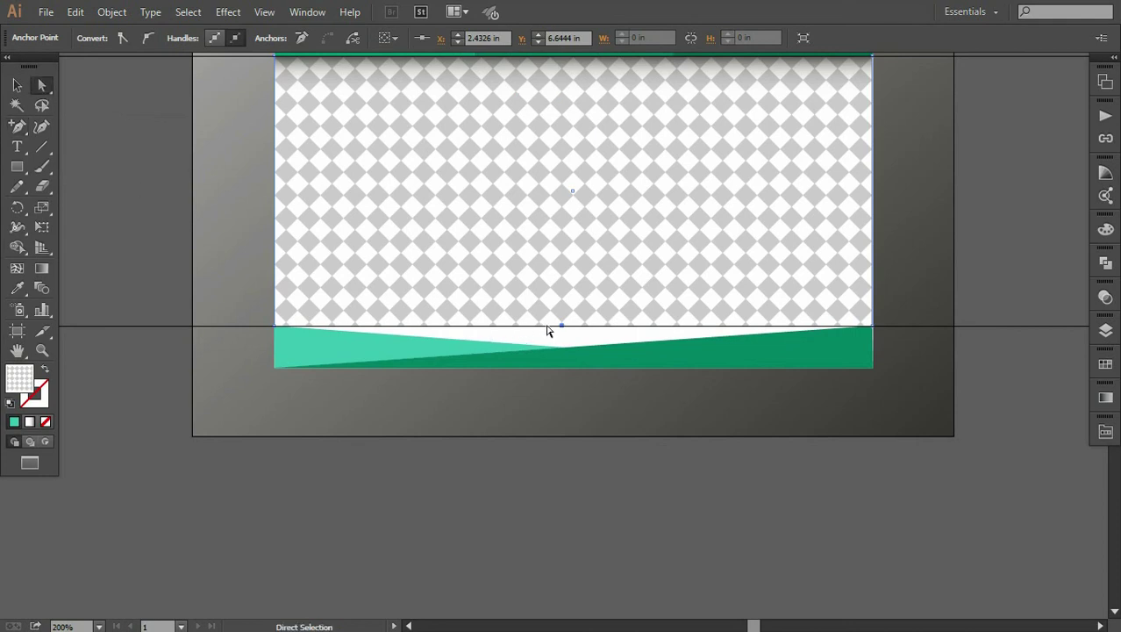
{"action": "left_click_drag", "start_coordinate": [562, 326], "coordinate": [563, 351]}
{"action": "key", "text": "ctrl+equal"}
{"action": "key", "text": "ctrl+equal"}
{"action": "key", "text": "ctrl+equal"}
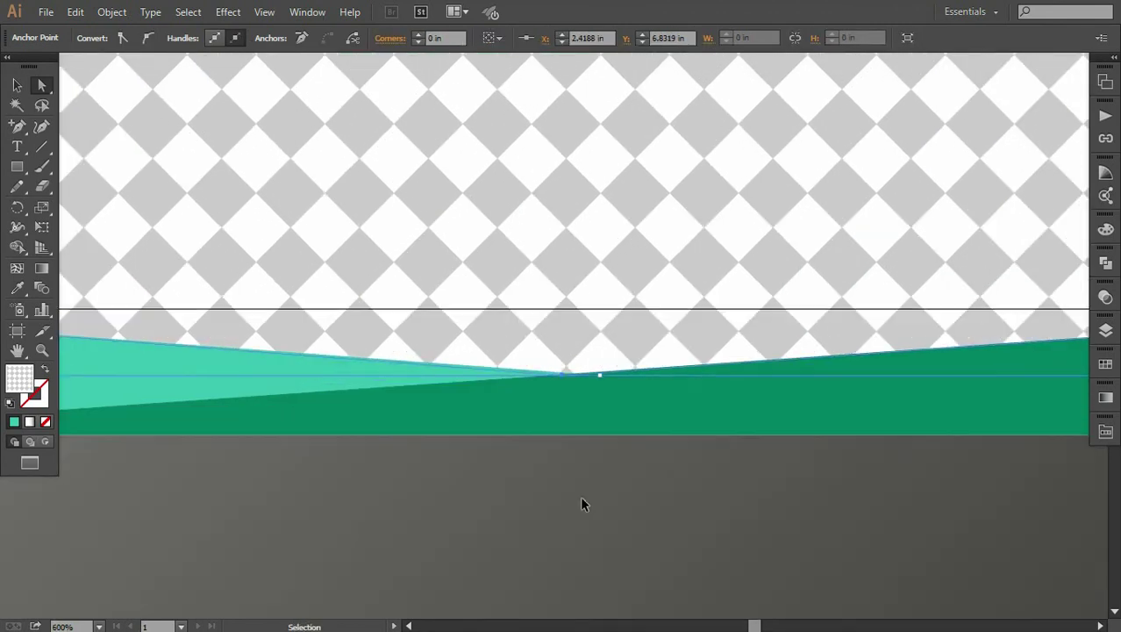
{"action": "key", "text": "ctrl+equal"}
{"action": "key", "text": "ctrl+equal"}
{"action": "key", "text": "ctrl+equal"}
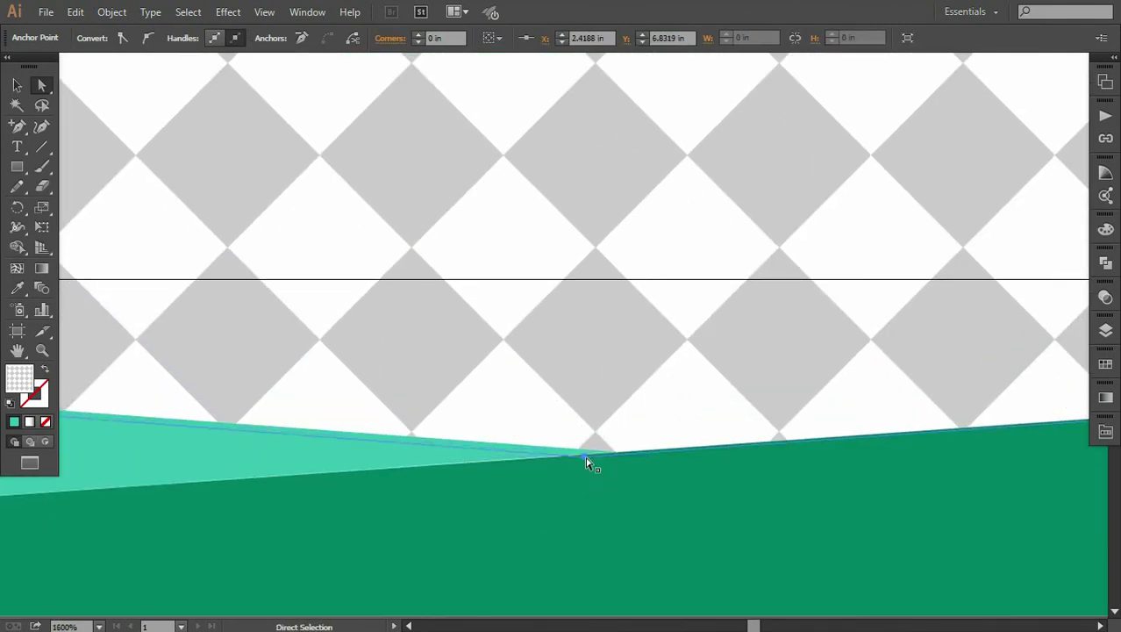
- Nudge the teal shape's junction anchor right onto the green shape's point
{"action": "left_click_drag", "start_coordinate": [587, 457], "coordinate": [618, 454]}
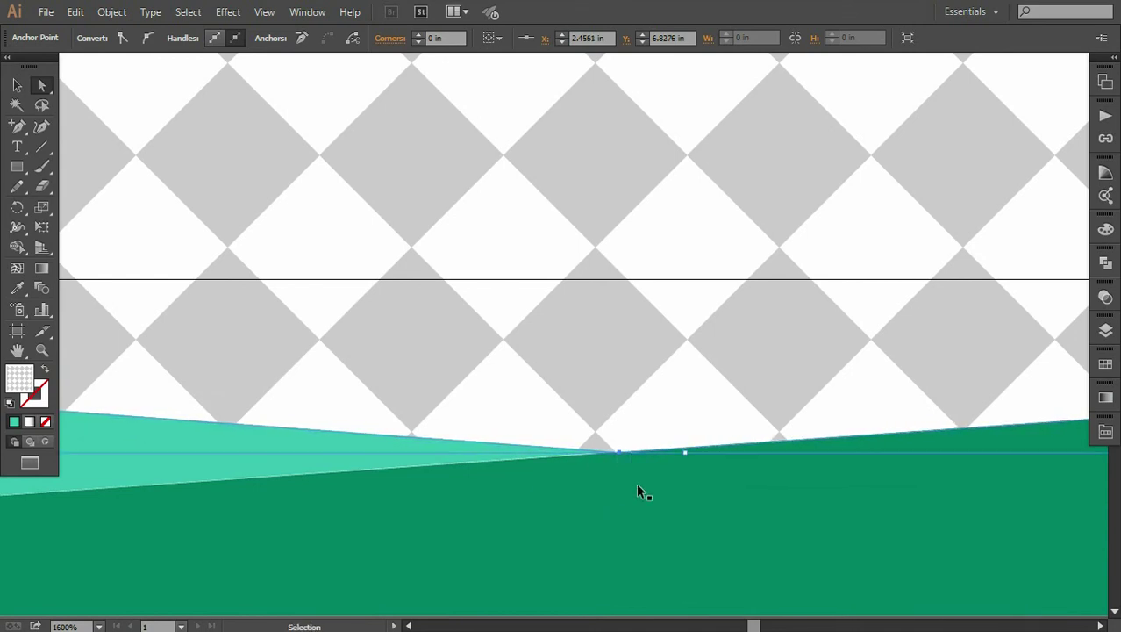
{"action": "left_click", "coordinate": [463, 466]}
{"action": "key", "text": "ctrl+equal"}
{"action": "key", "text": "ctrl+equal"}
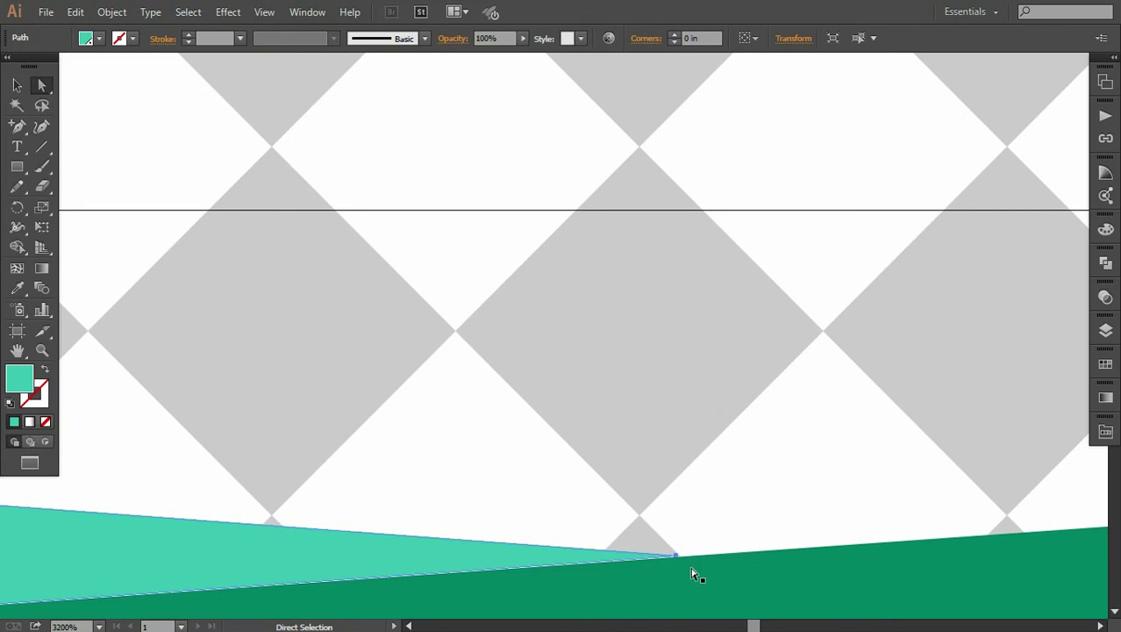
{"action": "left_click_drag", "start_coordinate": [678, 558], "coordinate": [690, 556]}
{"action": "left_click", "coordinate": [684, 501]}
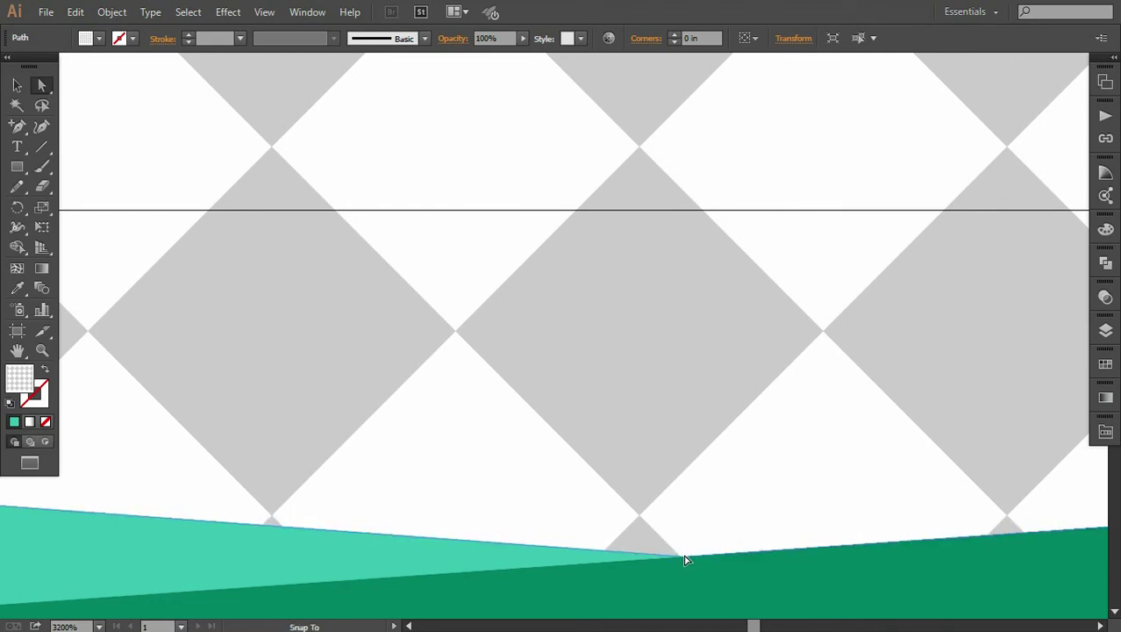
{"action": "key", "text": "ctrl+minus"}
{"action": "key", "text": "ctrl+minus"}
{"action": "key", "text": "ctrl+minus"}
{"action": "key", "text": "ctrl+minus"}
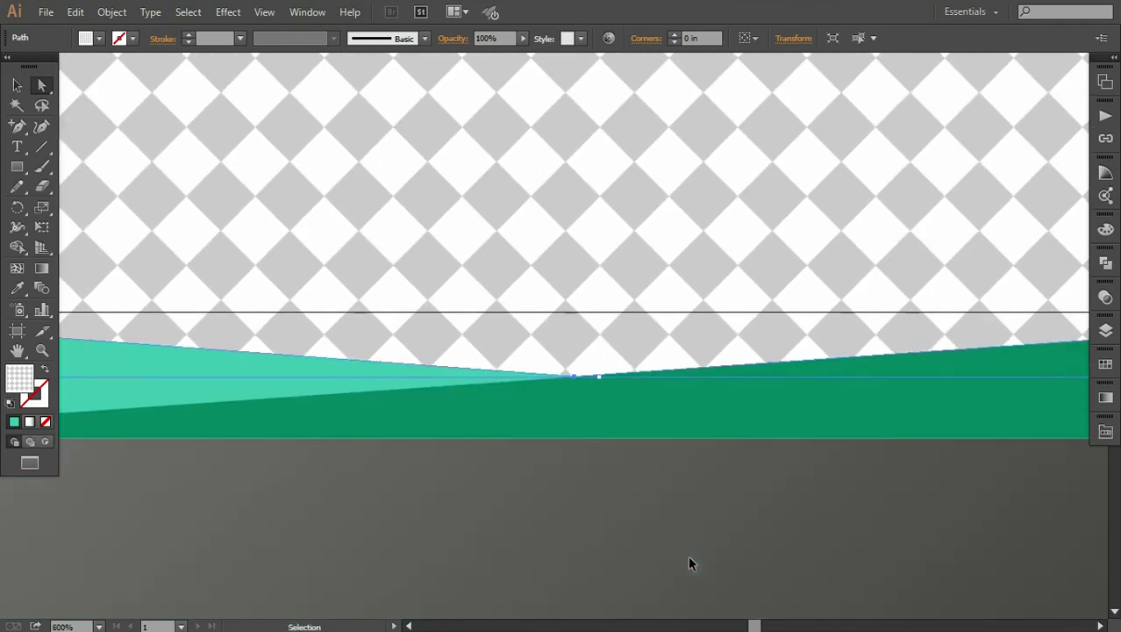
{"action": "key", "text": "ctrl+minus"}
{"action": "key", "text": "ctrl+minus"}
{"action": "key", "text": "ctrl+minus"}
{"action": "key", "text": "ctrl+minus"}
{"action": "left_click", "coordinate": [666, 511]}
{"action": "left_click_drag", "start_coordinate": [546, 363], "coordinate": [540, 498]}
{"action": "key", "text": "plus"}
{"action": "left_click_drag", "start_coordinate": [17, 130], "coordinate": [79, 120]}
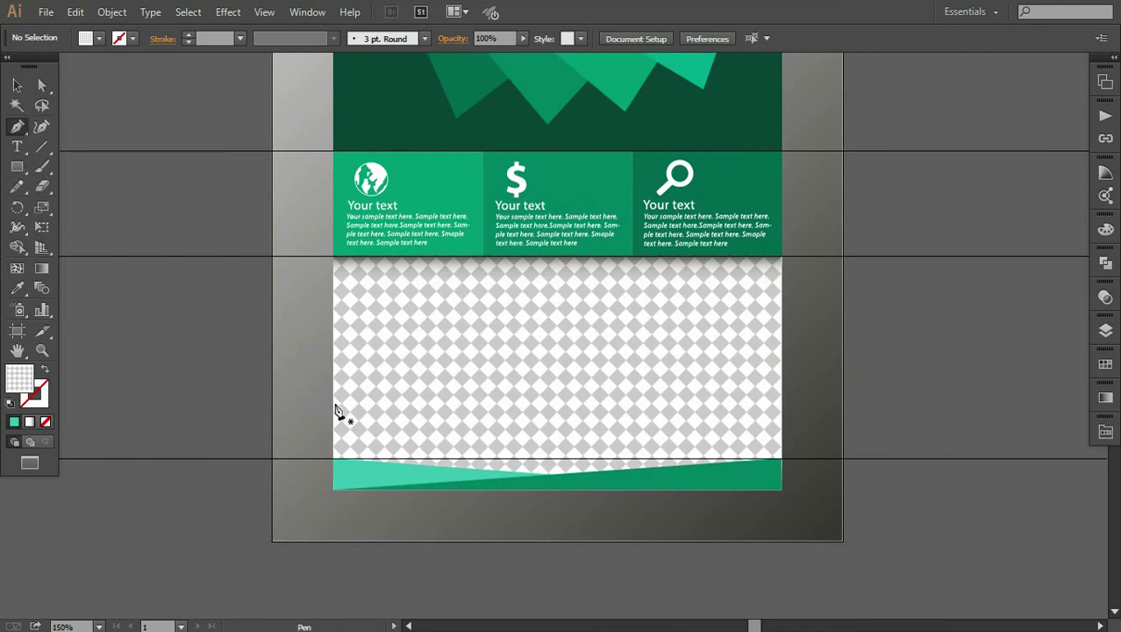
- Draw a closed shape along the footer's top edge, from the left end through the middle dip to the right edge
{"action": "left_click", "coordinate": [335, 463]}
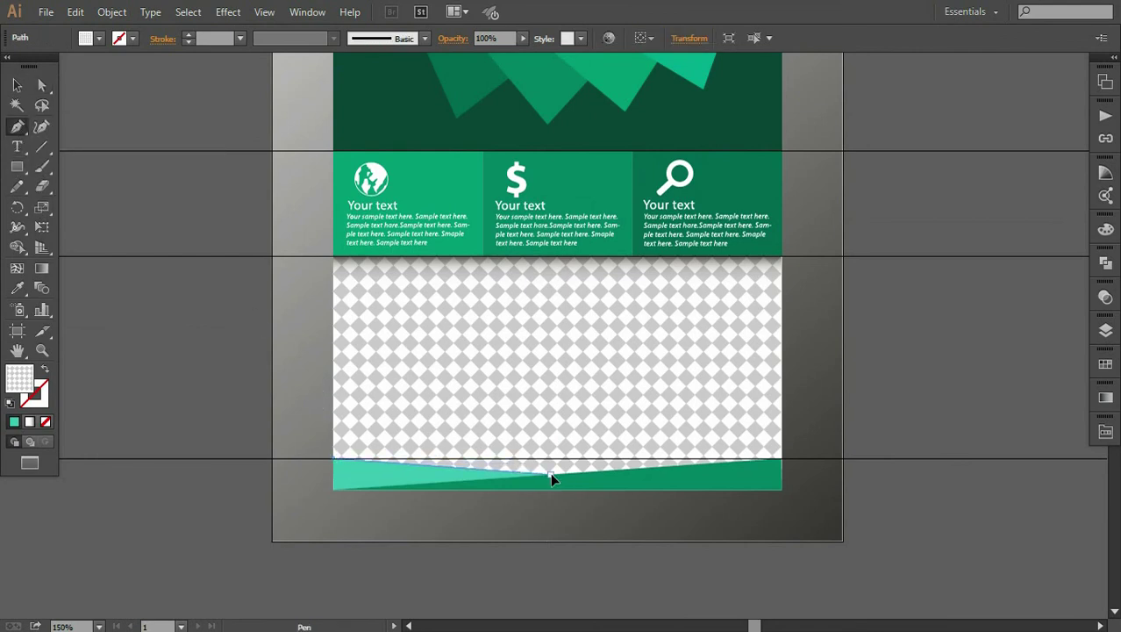
{"action": "left_click", "coordinate": [551, 475]}
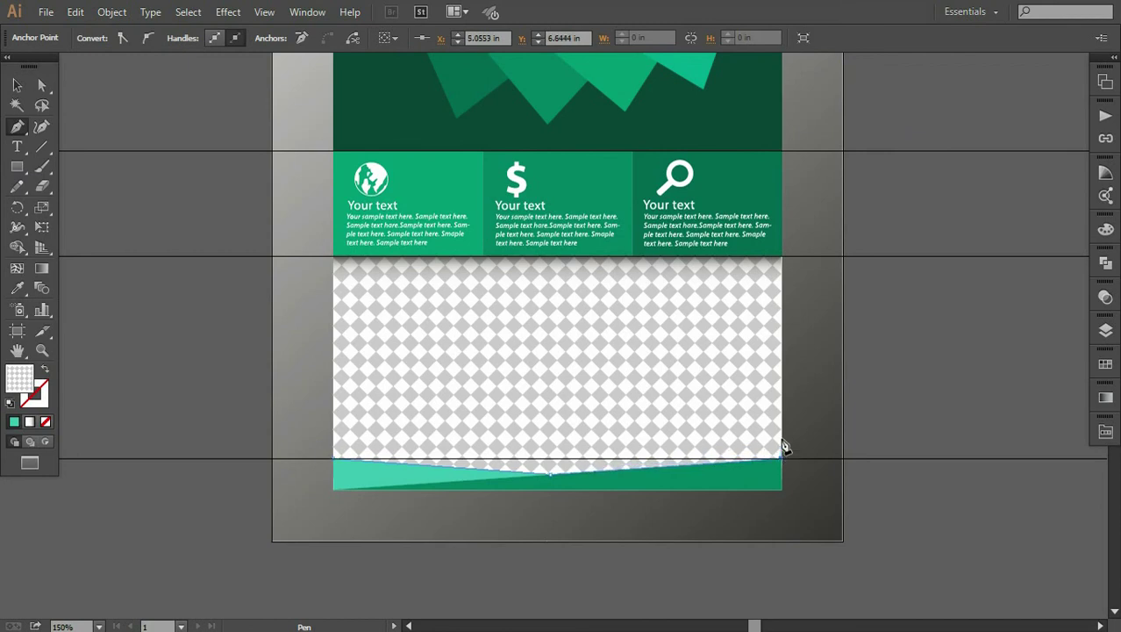
{"action": "left_click", "coordinate": [781, 435]}
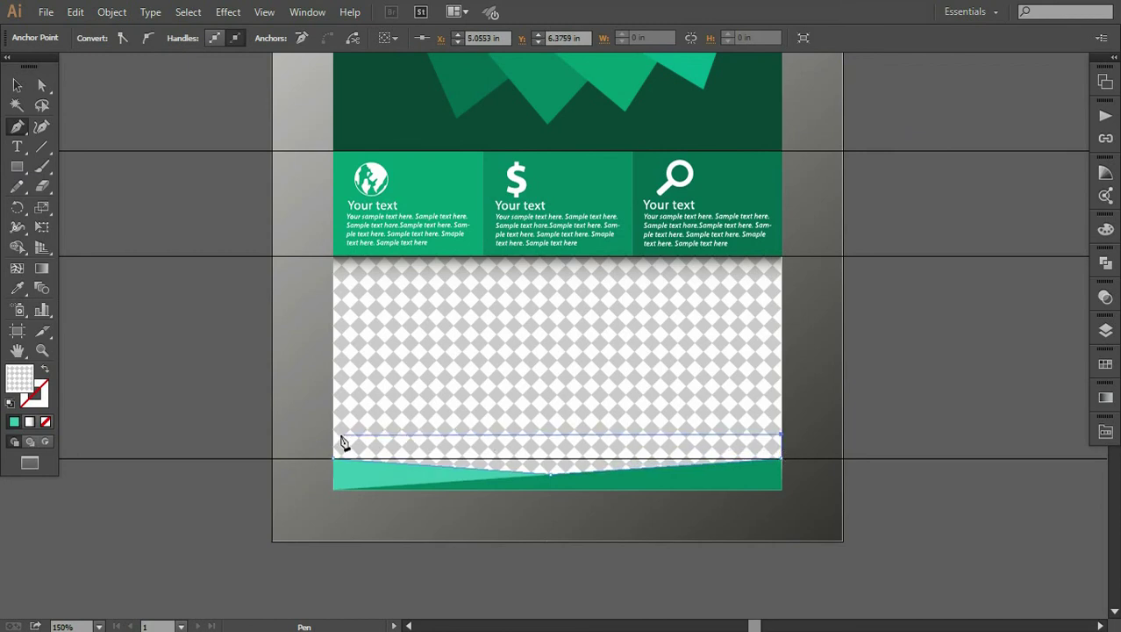
{"action": "left_click", "coordinate": [335, 462]}
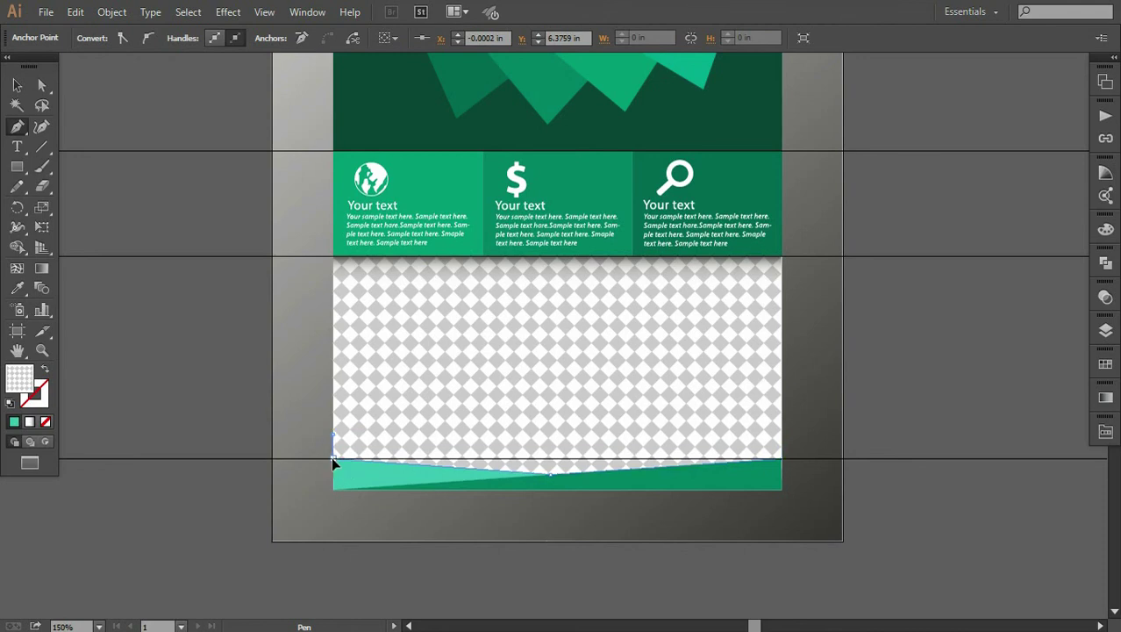
- Fill the new shape with the white-to-black gradient swatch using the Eyedropper
{"action": "key", "text": "ctrl+minus"}
{"action": "key", "text": "ctrl+minus"}
{"action": "left_click", "coordinate": [17, 287]}
{"action": "left_click", "coordinate": [305, 200]}
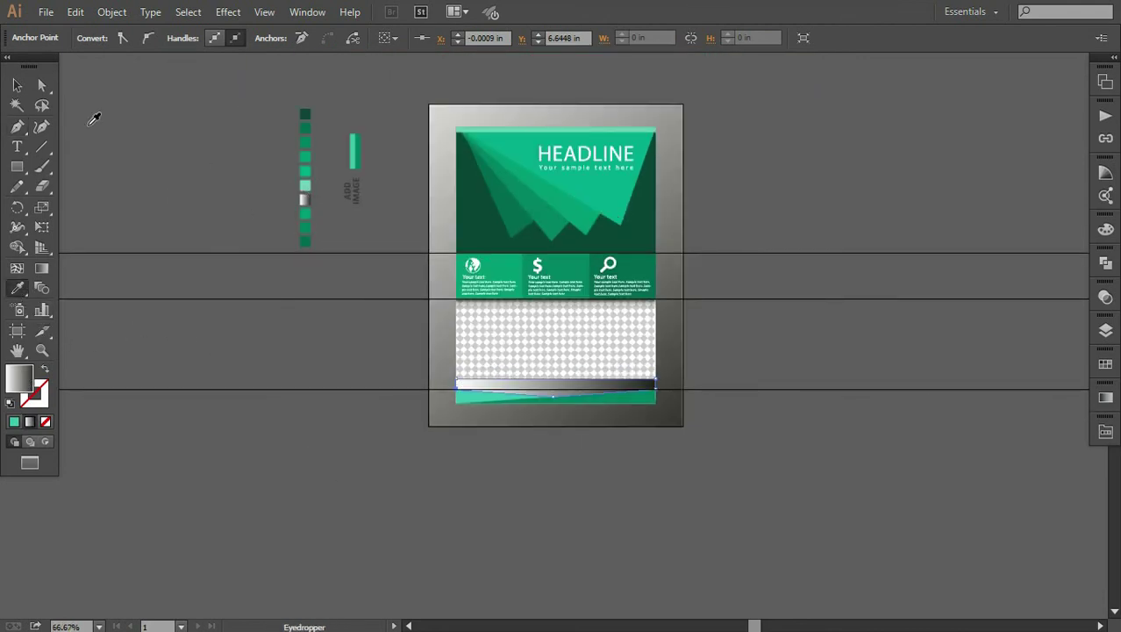
{"action": "left_click", "coordinate": [17, 85]}
{"action": "key", "text": "ctrl+plus"}
{"action": "key", "text": "ctrl+plus"}
{"action": "key", "text": "ctrl+plus"}
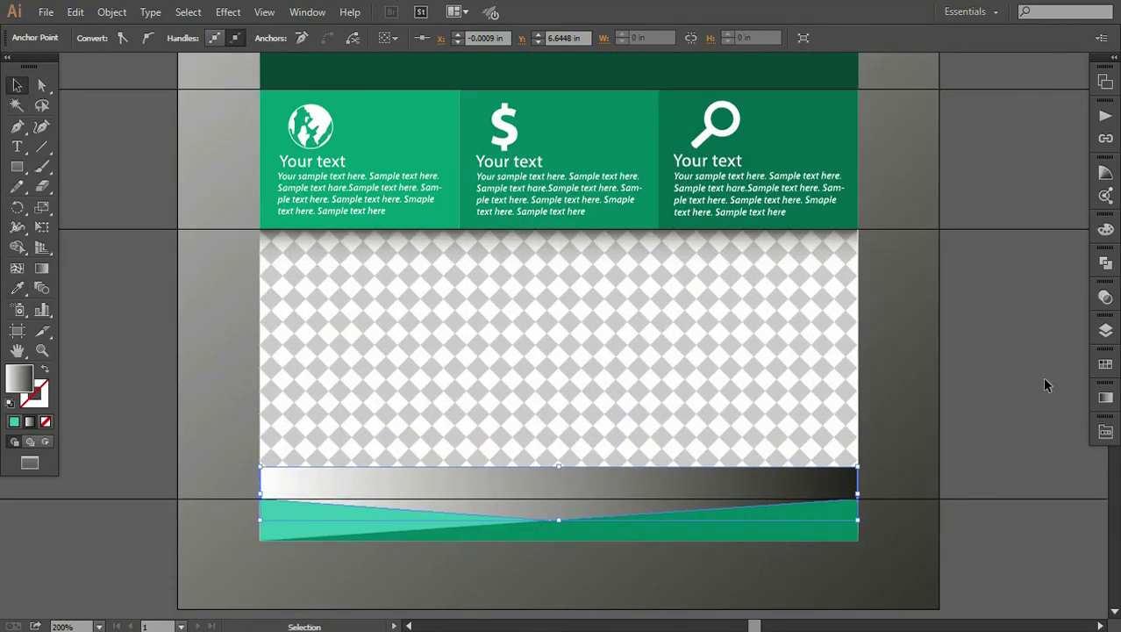
{"action": "left_click", "coordinate": [1105, 397]}
- Set the footer band's gradient angle to 90° and reverse the gradient
{"action": "left_click", "coordinate": [963, 455]}
{"action": "type", "text": "90"}
{"action": "key", "text": "Return"}
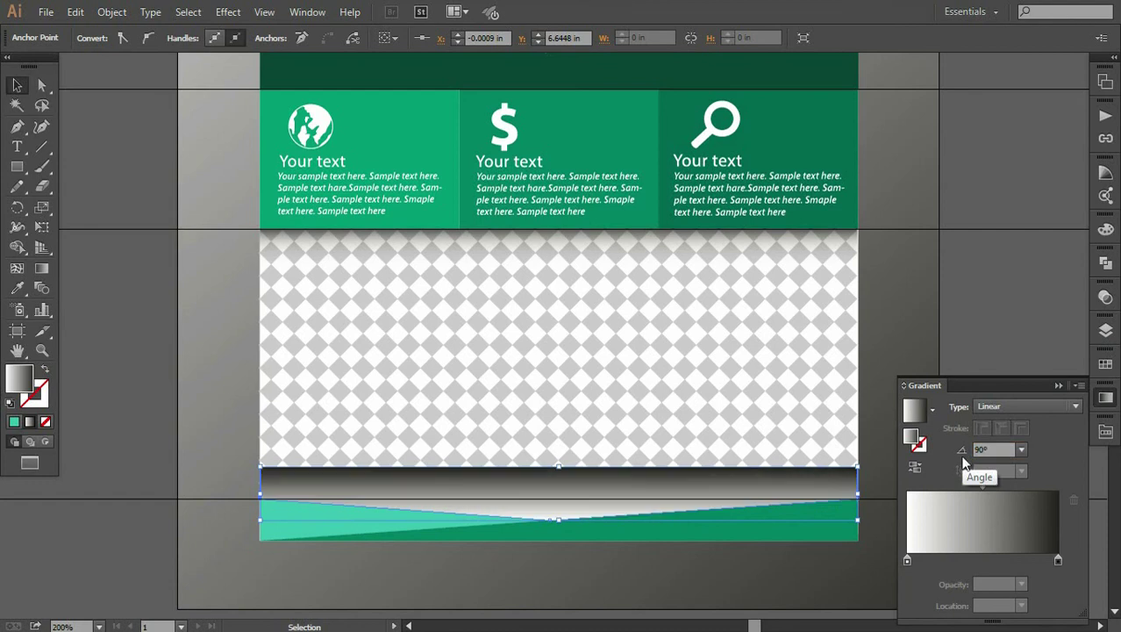
{"action": "left_click", "coordinate": [915, 467]}
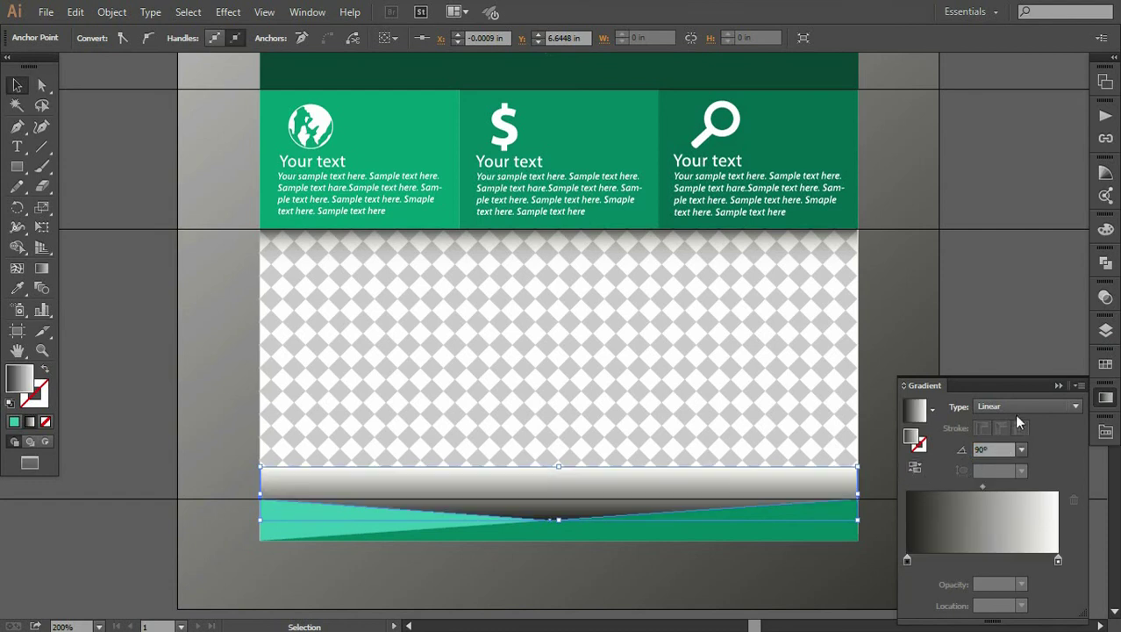
- Set the footer band's blend mode to Multiply
{"action": "left_click", "coordinate": [1058, 386]}
{"action": "left_click", "coordinate": [1105, 297]}
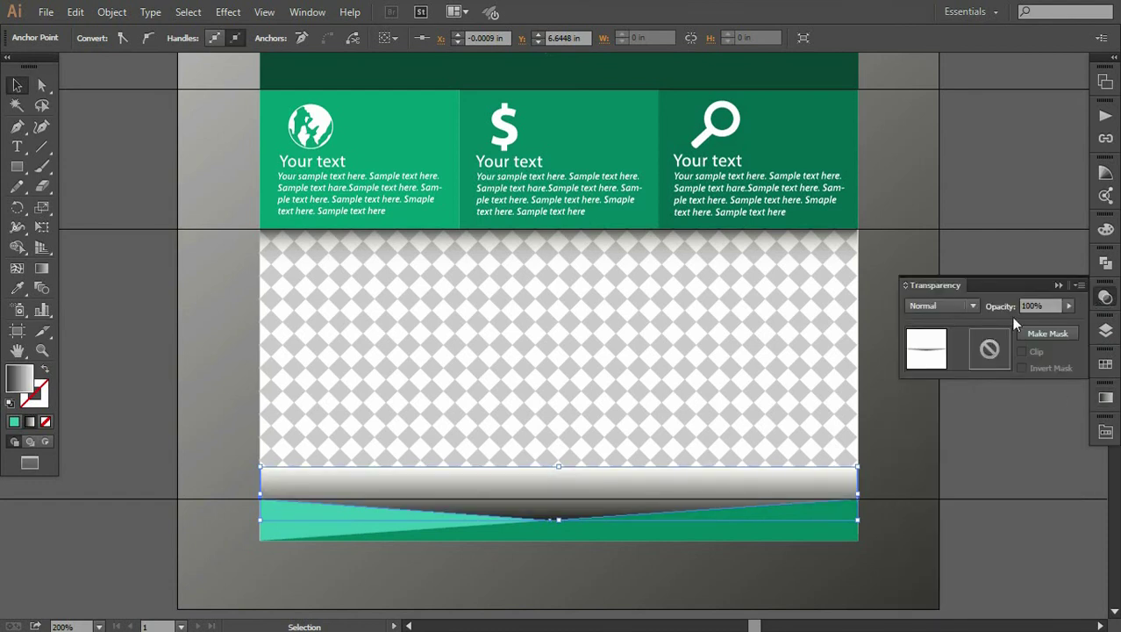
{"action": "left_click", "coordinate": [945, 307]}
{"action": "left_click", "coordinate": [932, 51]}
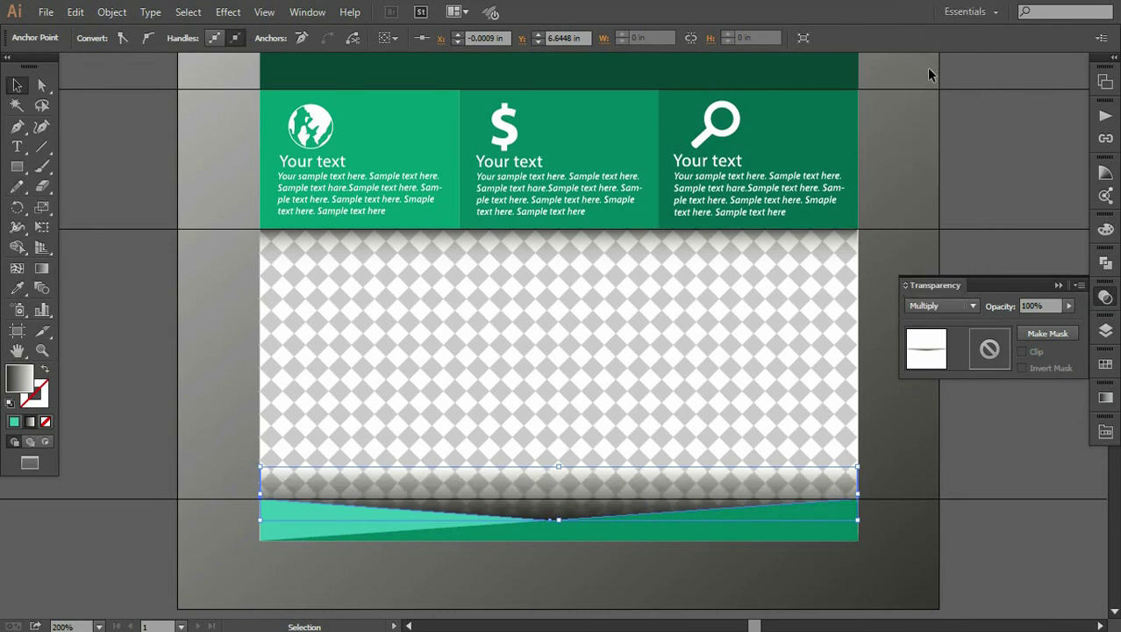
{"action": "left_click", "coordinate": [1059, 286]}
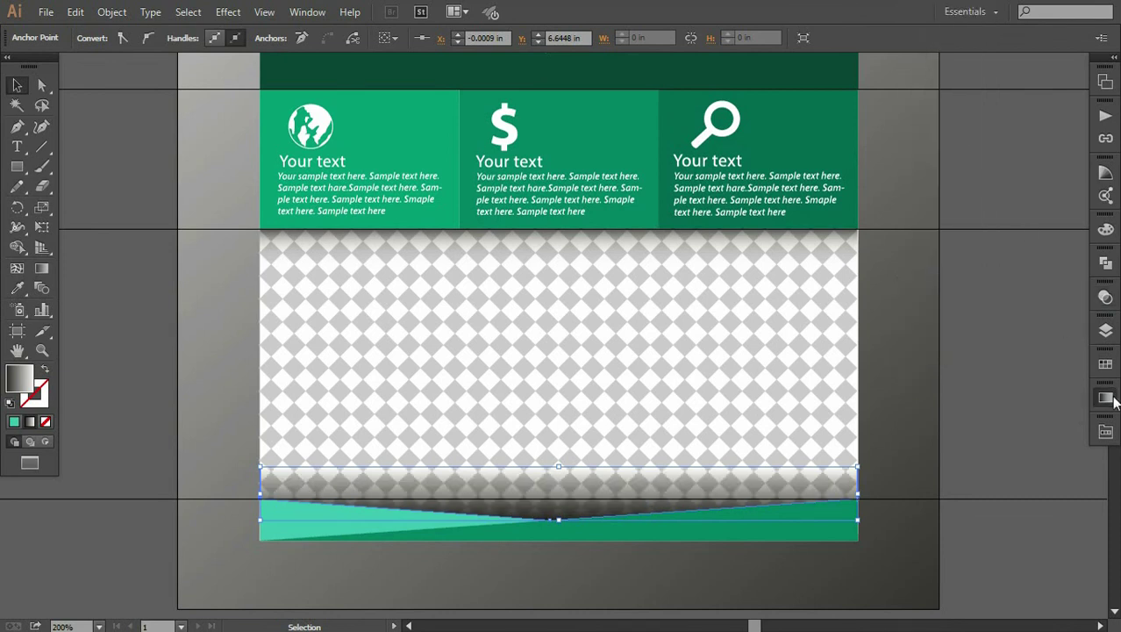
{"action": "left_click", "coordinate": [1109, 398]}
- Shift the footer shadow's gradient midpoint left and reposition its gradient across the bar with the Gradient tool
{"action": "left_click_drag", "start_coordinate": [982, 487], "coordinate": [958, 488]}
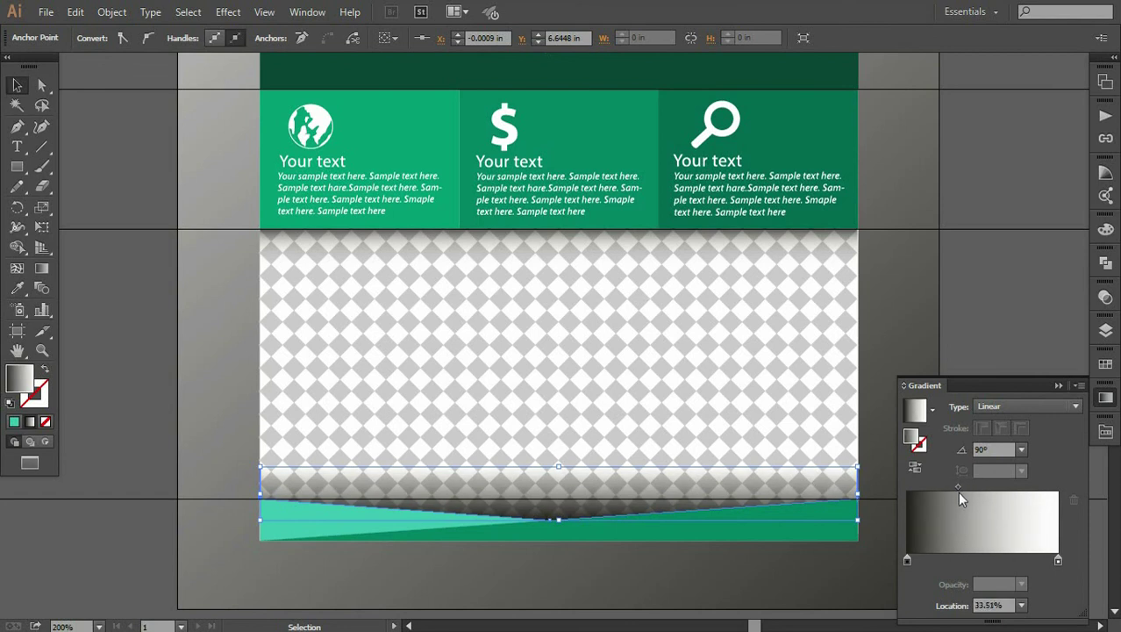
{"action": "left_click", "coordinate": [41, 269]}
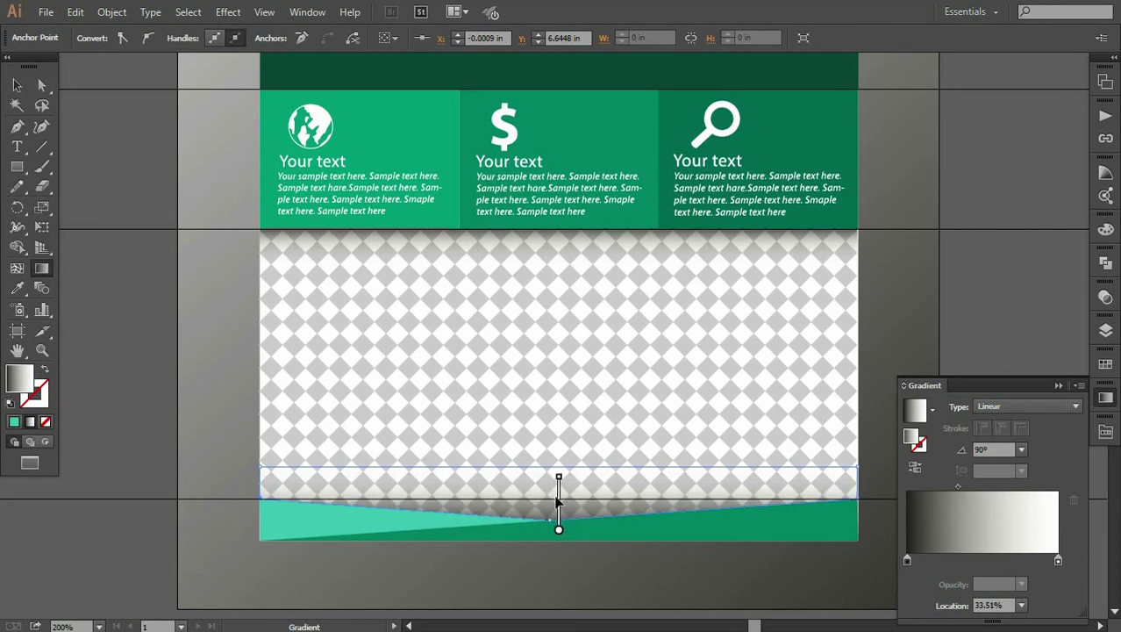
{"action": "mouse_move", "coordinate": [559, 499]}
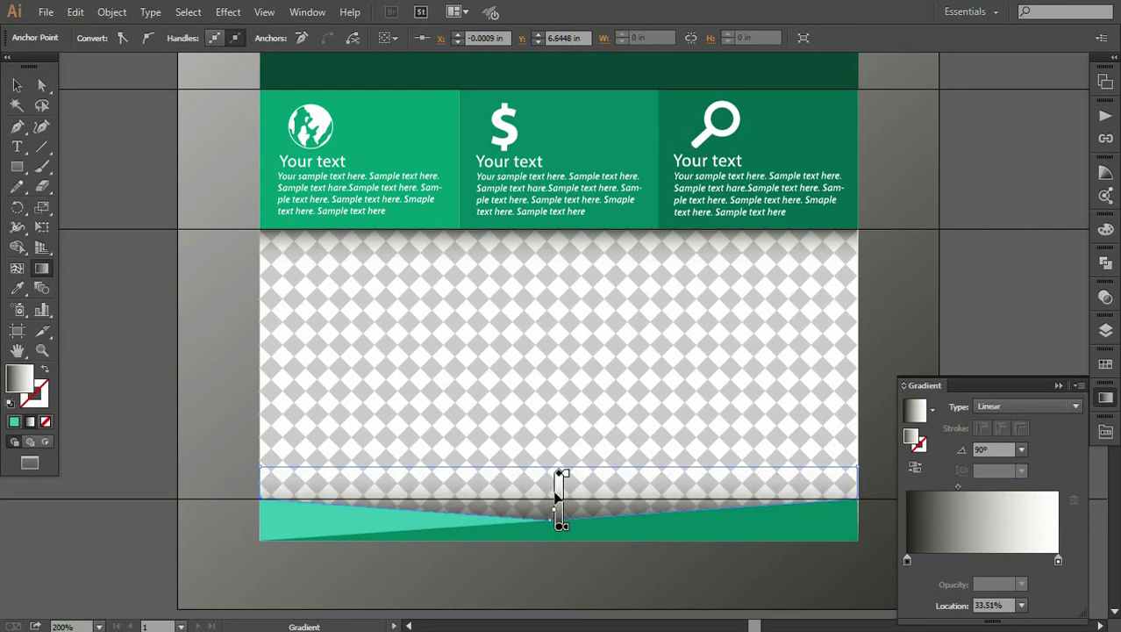
{"action": "left_click", "coordinate": [17, 85]}
{"action": "left_click", "coordinate": [127, 182]}
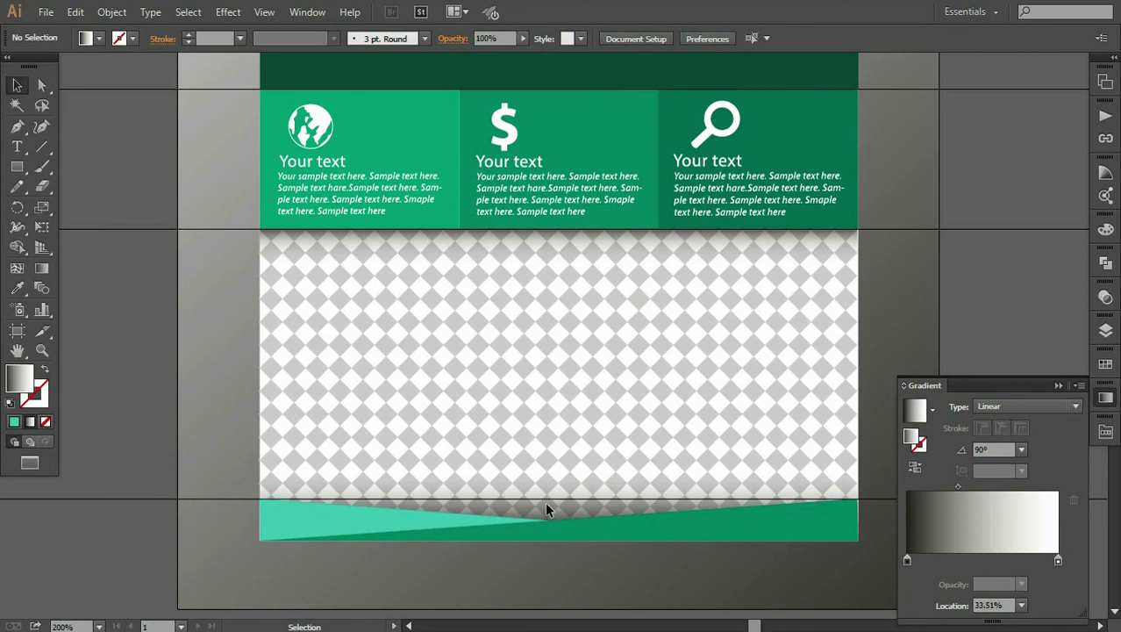
{"action": "left_click", "coordinate": [546, 507]}
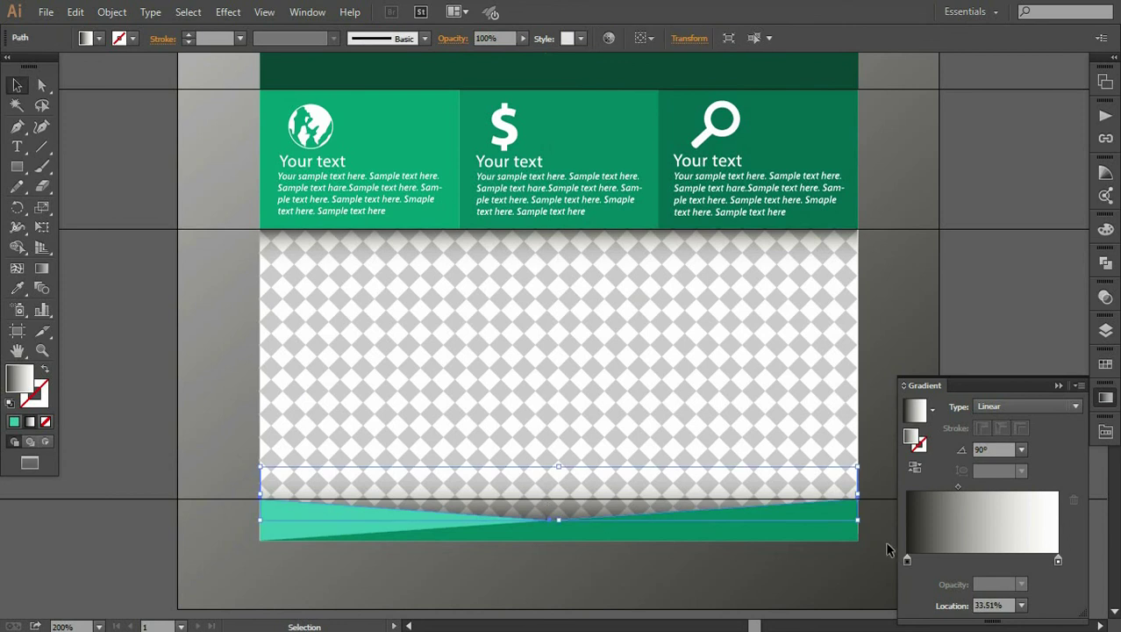
{"action": "left_click", "coordinate": [46, 268]}
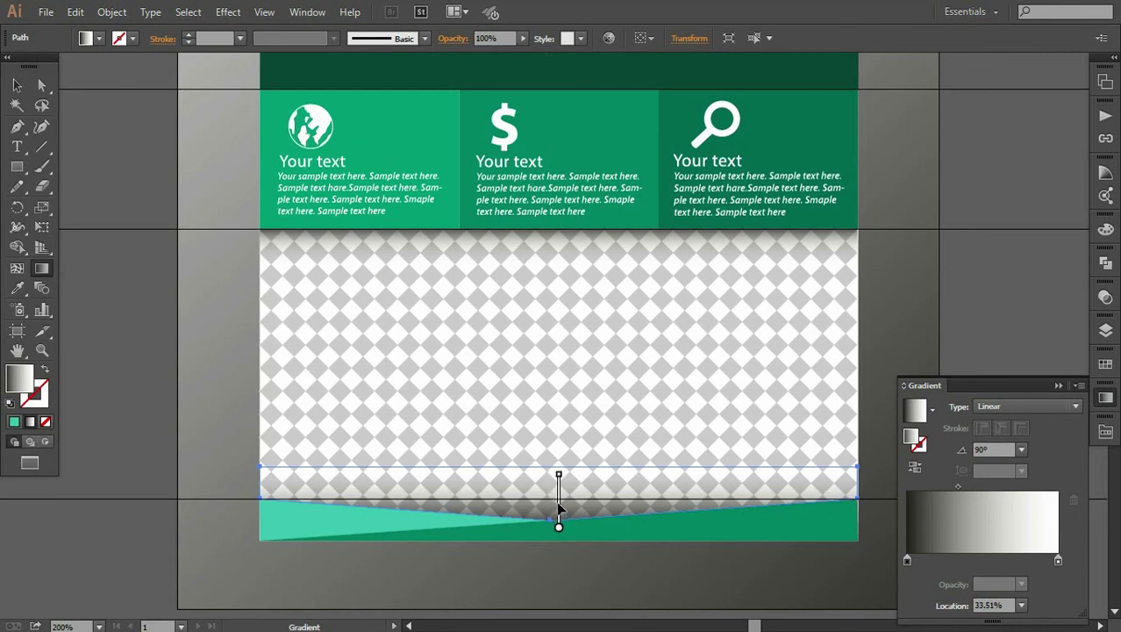
{"action": "left_click", "coordinate": [16, 85]}
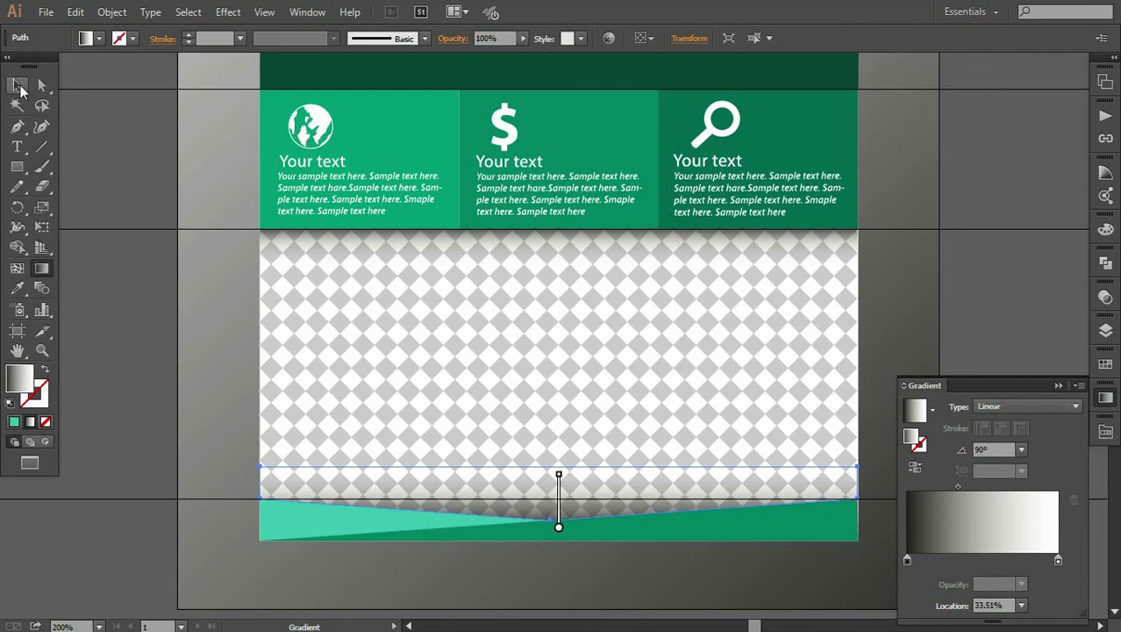
{"action": "left_click", "coordinate": [65, 139]}
{"action": "left_click", "coordinate": [412, 248]}
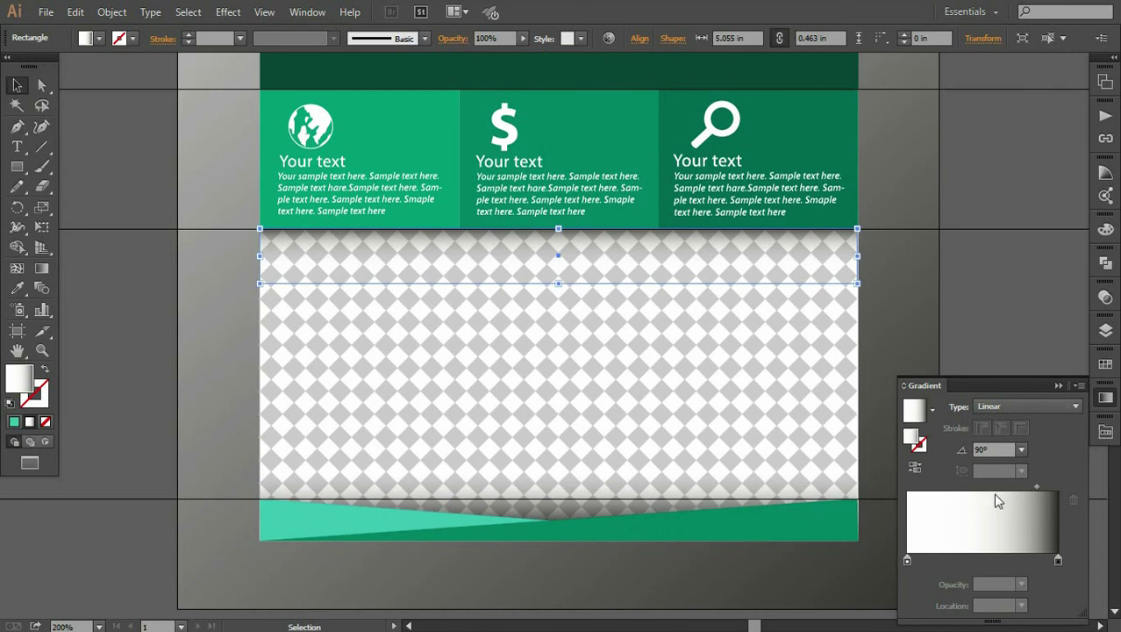
- Drag the top strip's gradient midpoint to 85.94%, then zoom out to the whole flyer
{"action": "left_click", "coordinate": [1035, 487]}
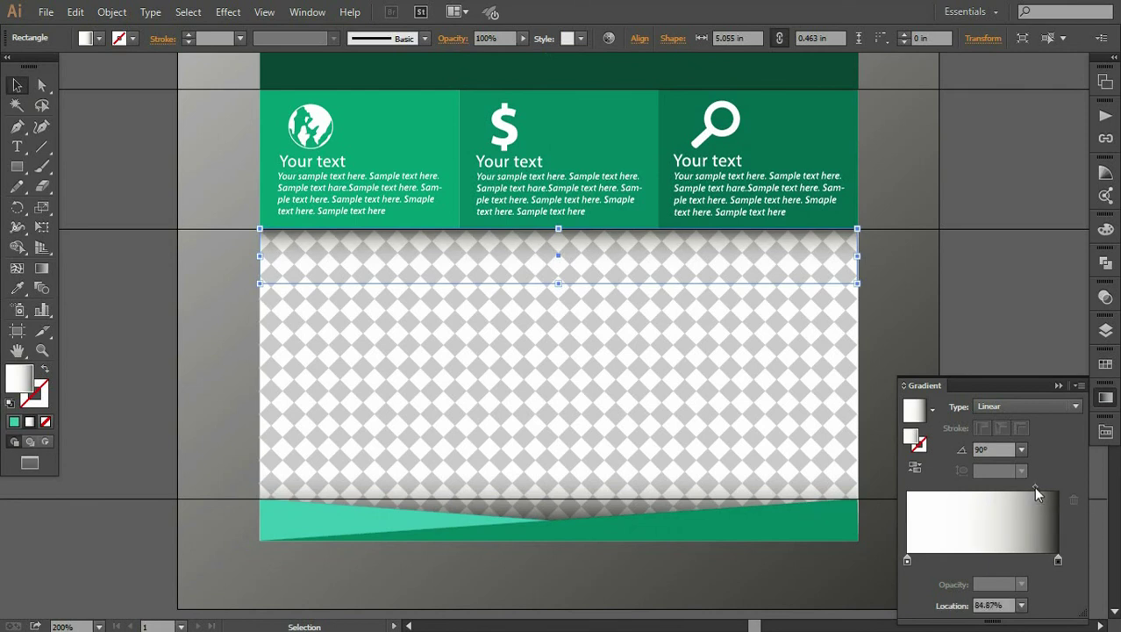
{"action": "left_click_drag", "start_coordinate": [1035, 488], "coordinate": [1037, 488]}
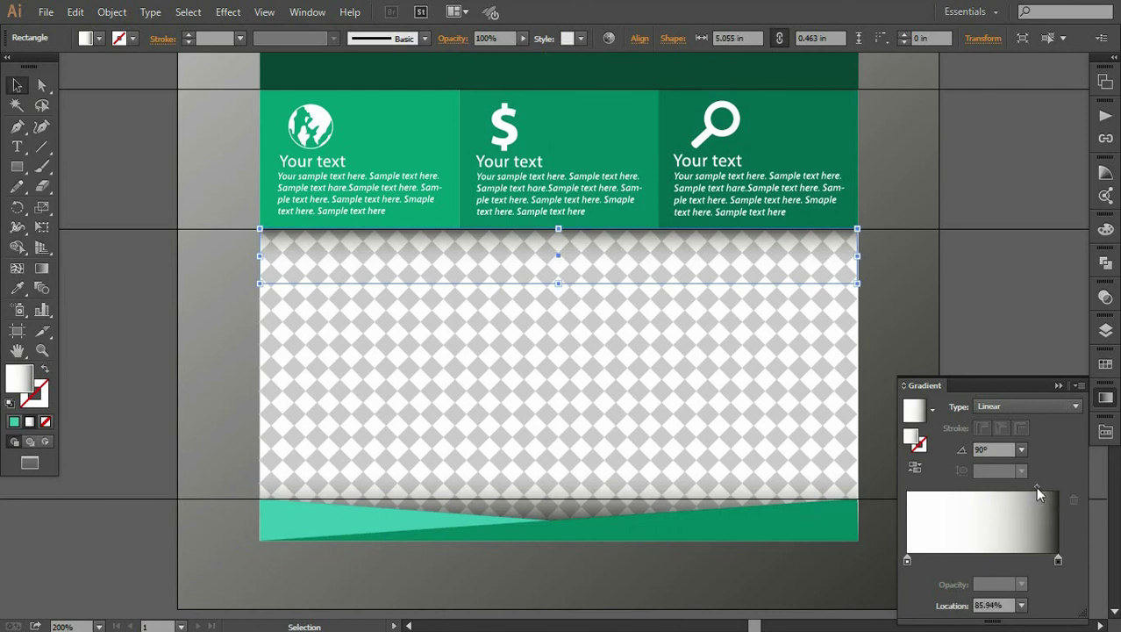
{"action": "left_click", "coordinate": [964, 349]}
{"action": "key", "text": "ctrl+minus"}
{"action": "key", "text": "ctrl+minus"}
{"action": "key", "text": "ctrl+minus"}
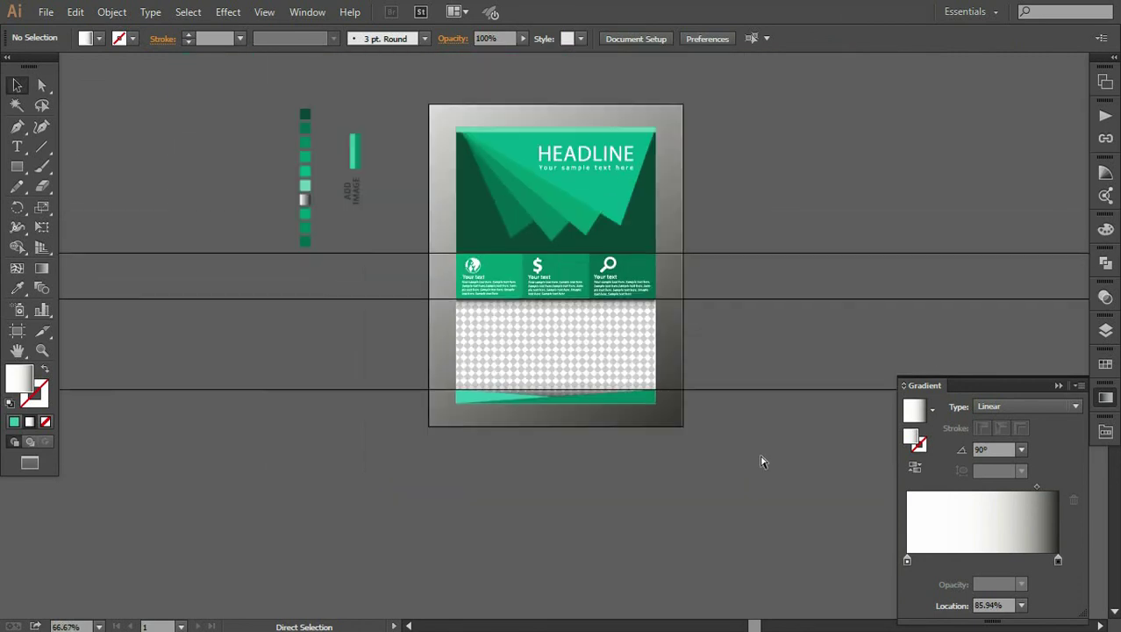
{"action": "left_click", "coordinate": [361, 205]}
- Rotate ADD IMAGE to read horizontally and place it inside the diamond-pattern area
{"action": "key", "text": "ctrl+plus"}
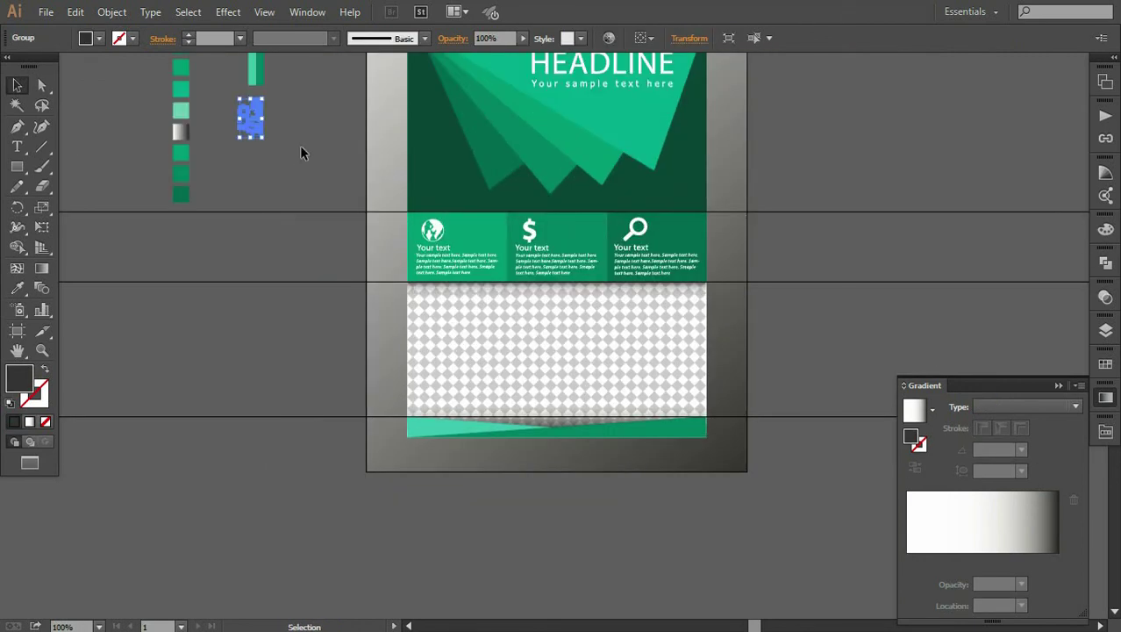
{"action": "left_click_drag", "start_coordinate": [299, 145], "coordinate": [316, 229]}
{"action": "mouse_move", "coordinate": [292, 190]}
{"action": "left_mouse_down"}
{"action": "mouse_move", "coordinate": [290, 243]}
{"action": "mouse_move", "coordinate": [574, 449]}
{"action": "left_mouse_up"}
{"action": "key", "text": "ctrl+plus"}
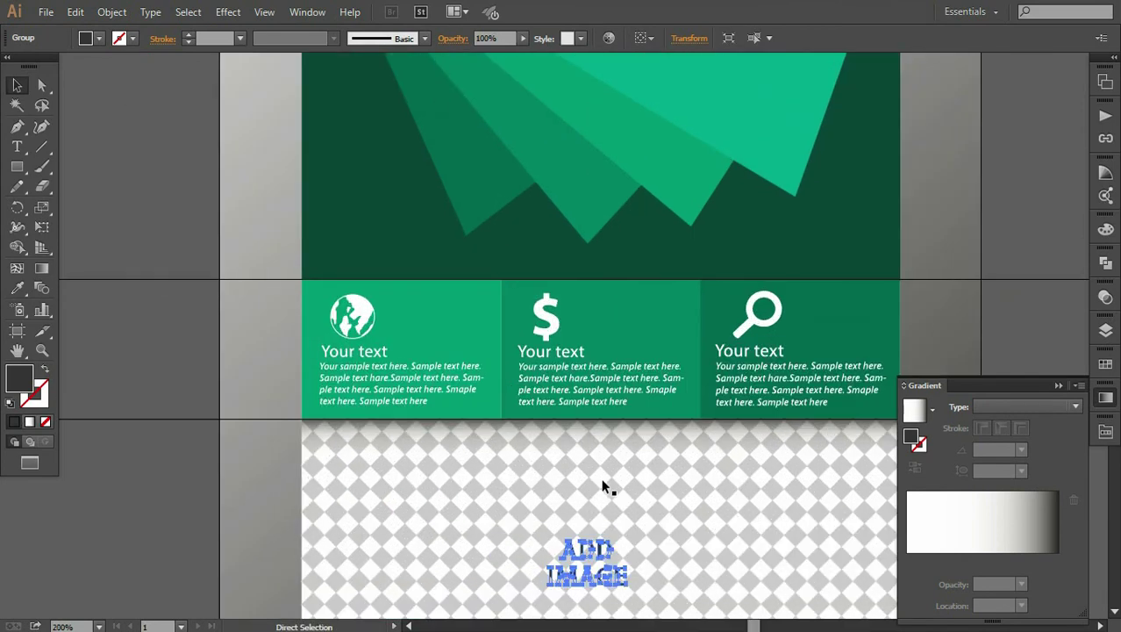
{"action": "left_click_drag", "start_coordinate": [601, 496], "coordinate": [516, 325]}
- Bring the ADD IMAGE group in front of the pattern and nudge it slightly right
{"action": "right_click", "coordinate": [507, 356]}
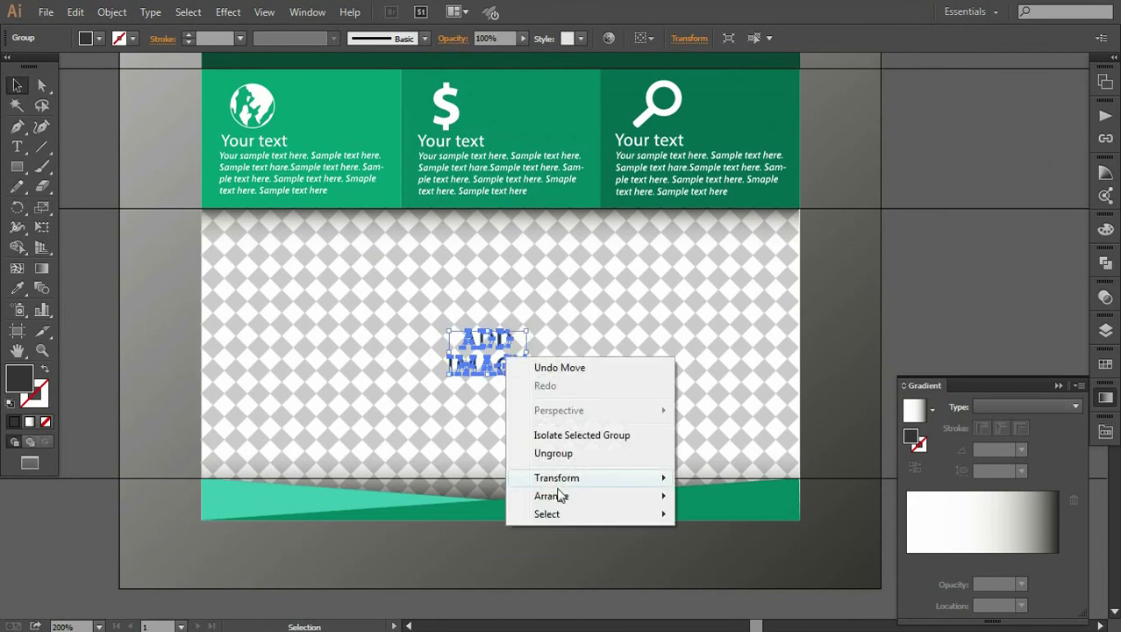
{"action": "left_click", "coordinate": [705, 496]}
{"action": "key", "text": "Right"}
{"action": "key", "text": "Right"}
{"action": "key", "text": "Right"}
{"action": "key", "text": "Right"}
{"action": "key", "text": "Right"}
{"action": "key", "text": "Right"}
{"action": "left_click", "coordinate": [745, 396]}
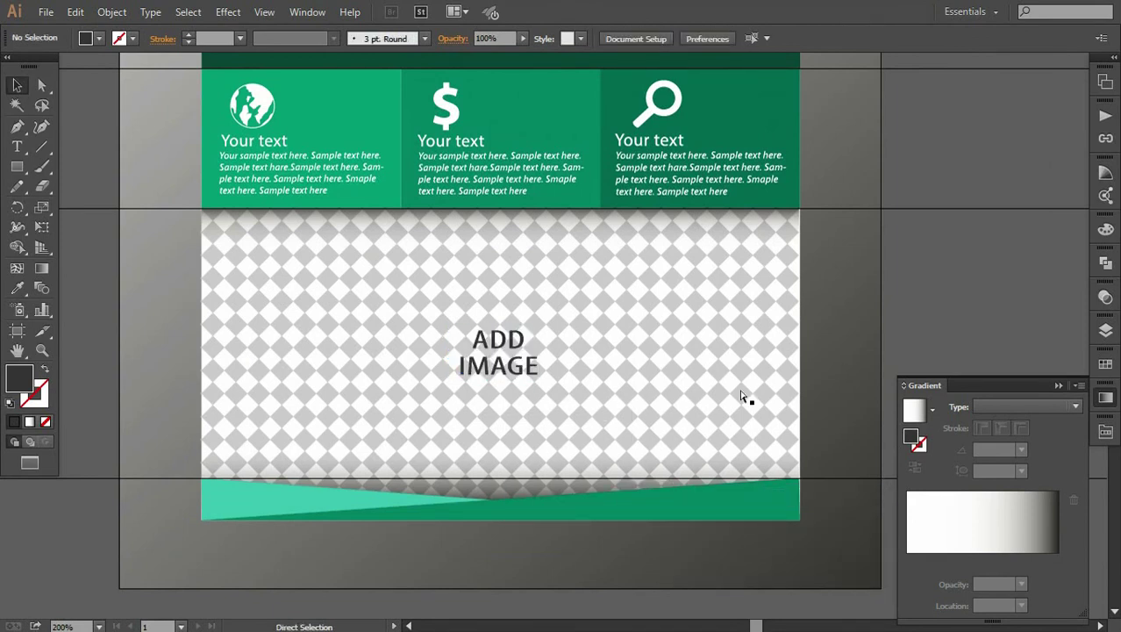
{"action": "left_click", "coordinate": [507, 369]}
{"action": "left_click", "coordinate": [896, 318]}
- Close the Gradient panel and clear all guides via View > Guides > Clear Guides
{"action": "key", "text": "ctrl+minus"}
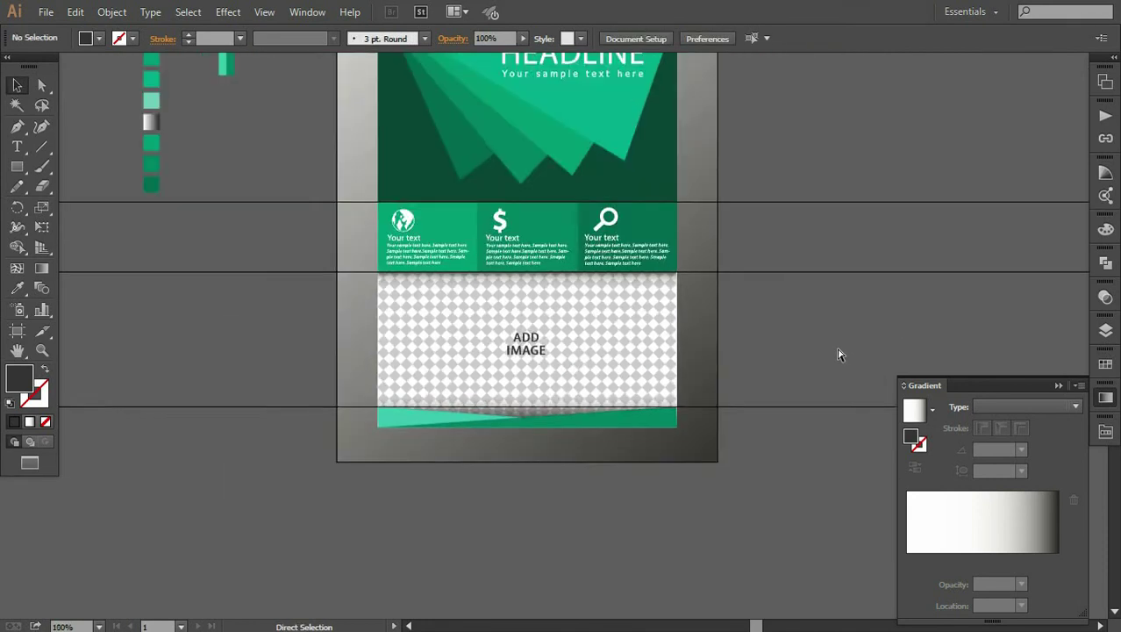
{"action": "key", "text": "ctrl+minus"}
{"action": "left_click_drag", "start_coordinate": [655, 305], "coordinate": [660, 343]}
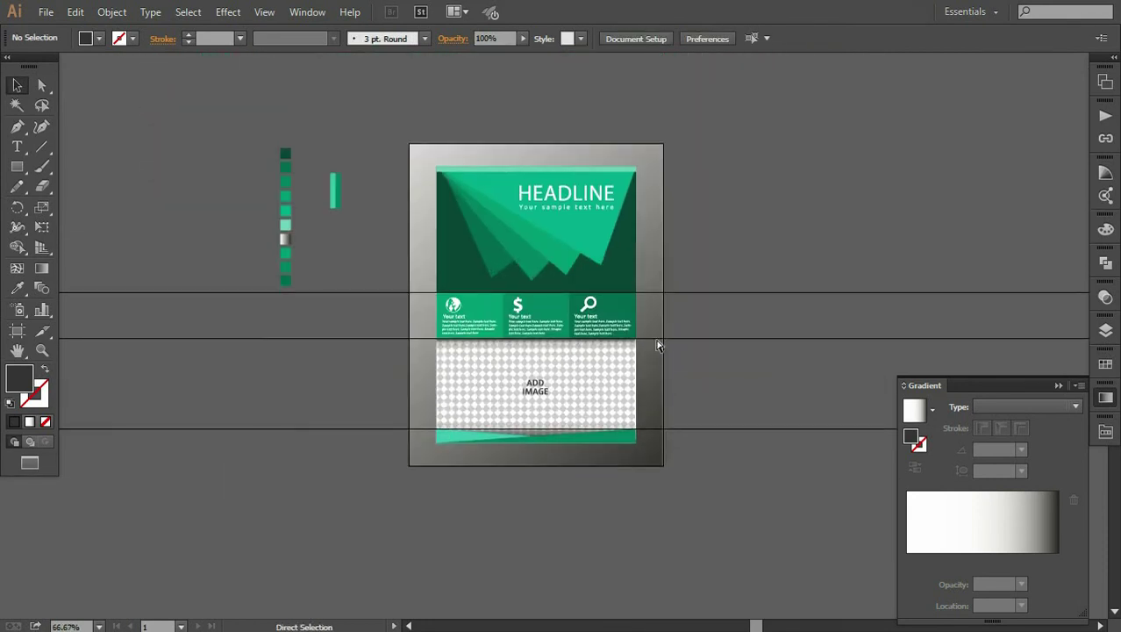
{"action": "key", "text": "ctrl+plus"}
{"action": "left_click", "coordinate": [1058, 386]}
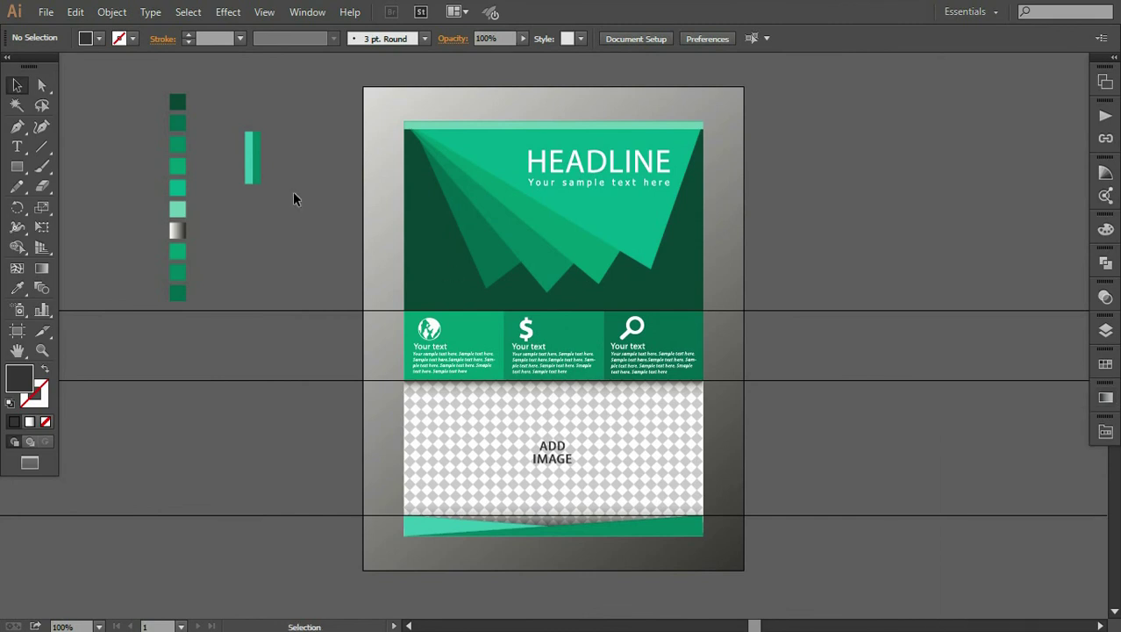
{"action": "left_click", "coordinate": [264, 12]}
{"action": "left_click", "coordinate": [620, 572]}
- Delete the leftover swatch column and green bar beside the flyer
{"action": "left_click_drag", "start_coordinate": [145, 75], "coordinate": [284, 373]}
{"action": "key", "text": "Delete"}
{"action": "left_click_drag", "start_coordinate": [622, 408], "coordinate": [627, 407]}
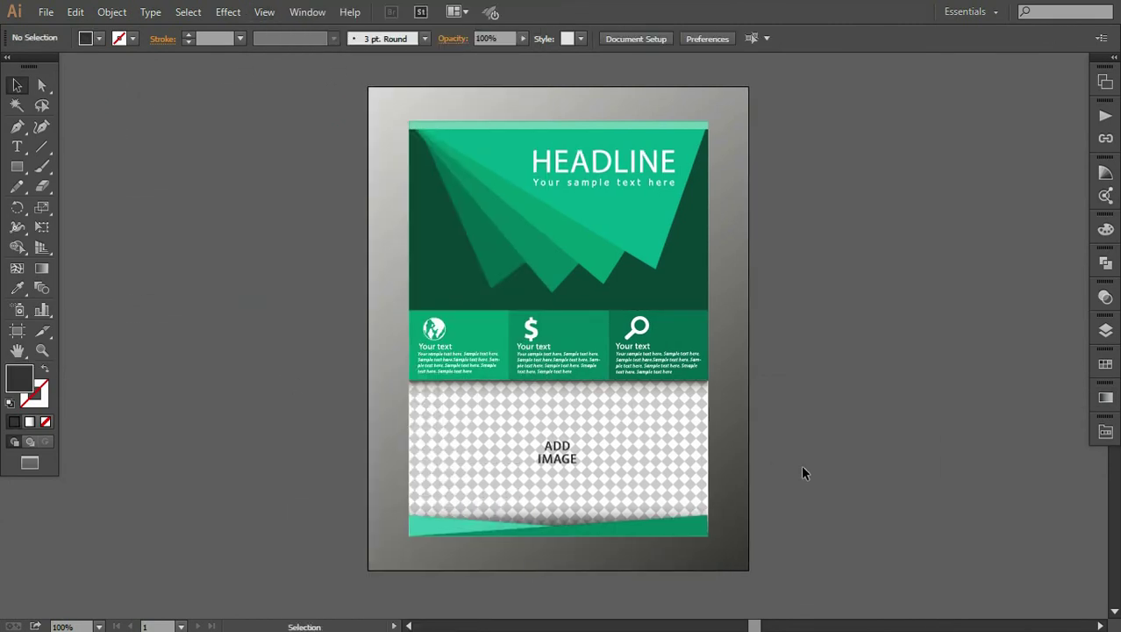
- With Direct Selection, move the green footer's top-right corner onto the flyer's right edge
{"action": "scroll", "coordinate": [692, 456], "scroll_direction": "up", "scroll_amount": 5}
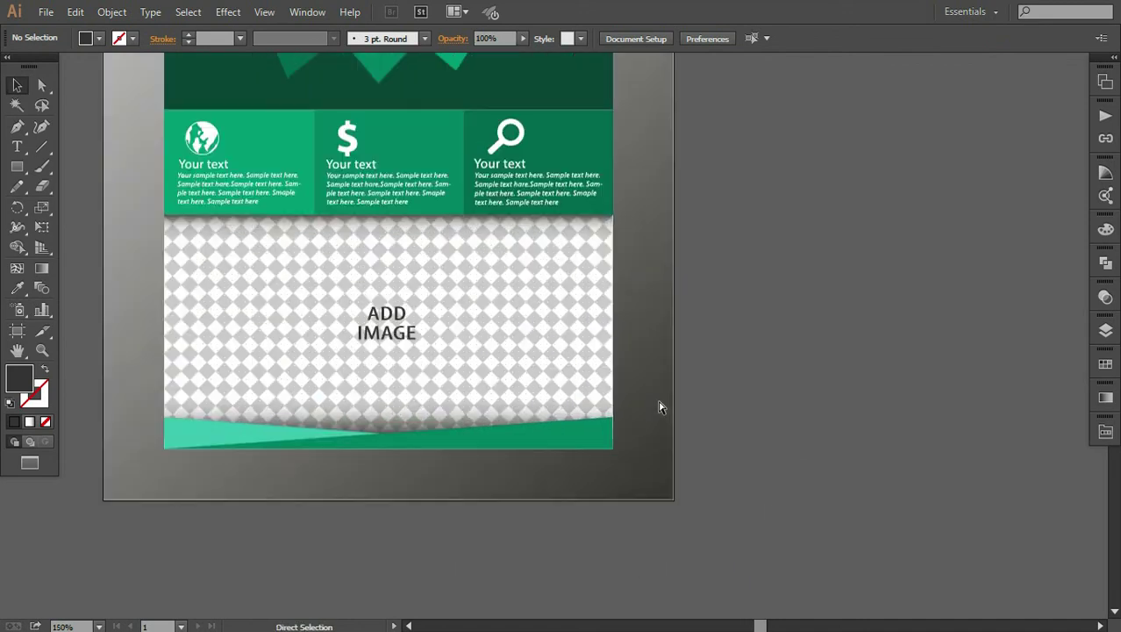
{"action": "scroll", "coordinate": [709, 533], "scroll_direction": "down", "scroll_amount": 2}
{"action": "left_click", "coordinate": [42, 85]}
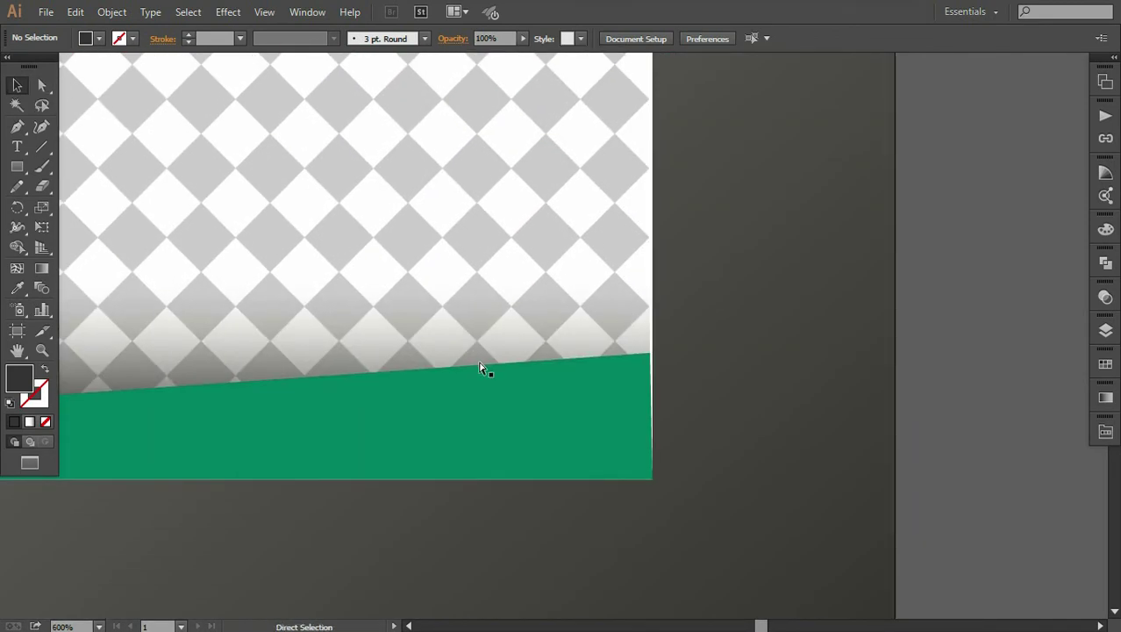
{"action": "scroll", "coordinate": [614, 351], "scroll_direction": "up", "scroll_amount": 3}
{"action": "scroll", "coordinate": [673, 402], "scroll_direction": "up", "scroll_amount": 1}
{"action": "left_click", "coordinate": [825, 388]}
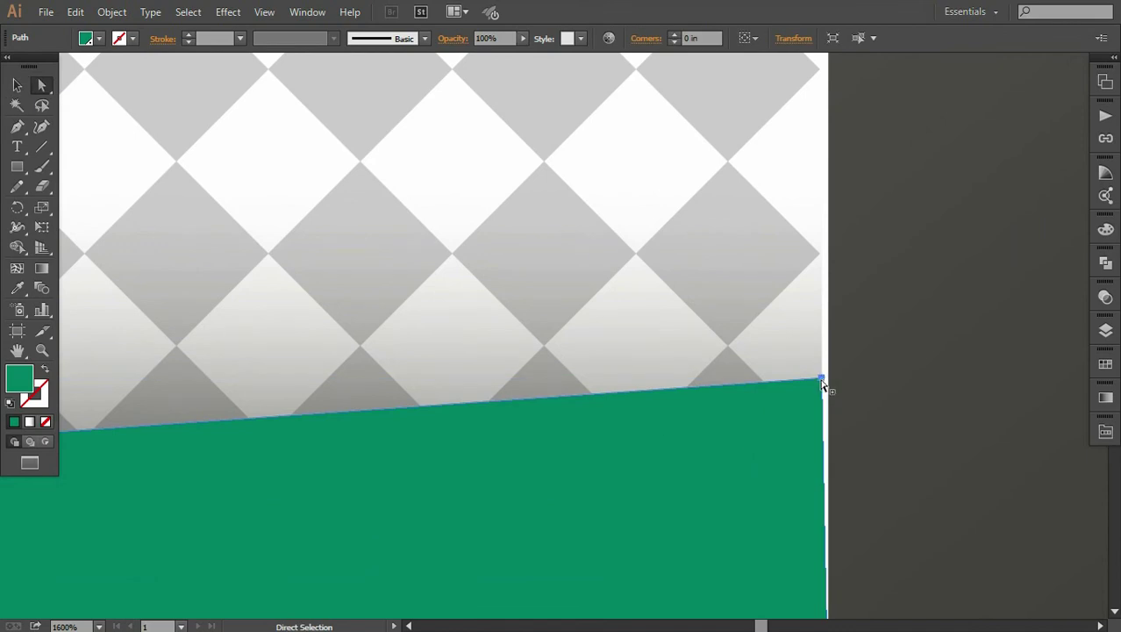
{"action": "left_click", "coordinate": [803, 335]}
{"action": "left_click", "coordinate": [825, 382]}
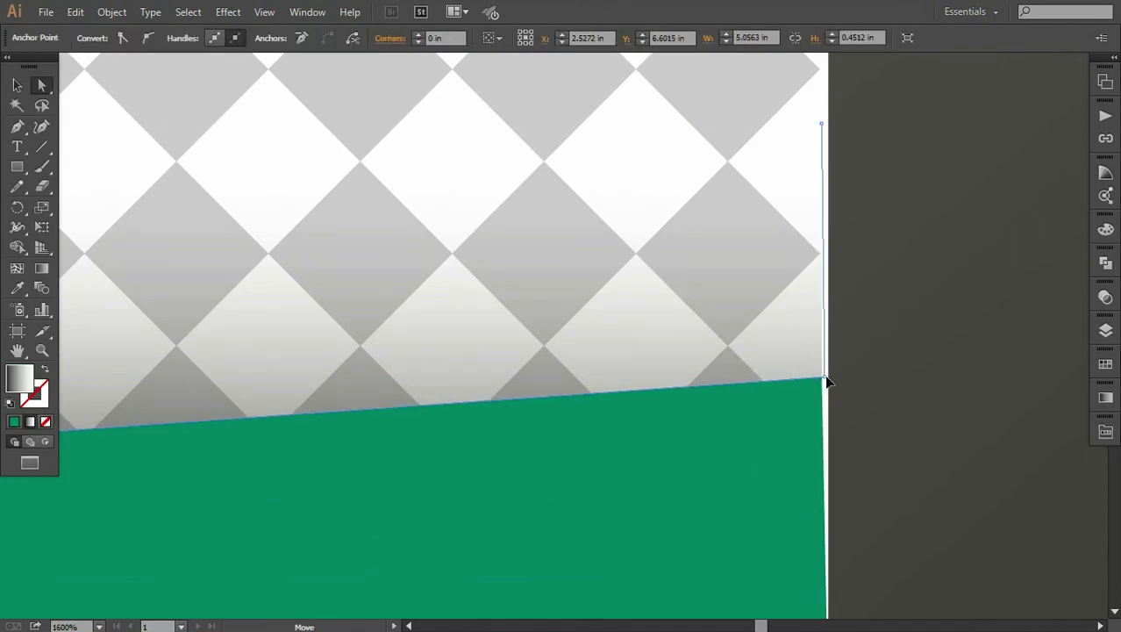
{"action": "left_click", "coordinate": [823, 383]}
{"action": "left_click_drag", "start_coordinate": [823, 383], "coordinate": [828, 379]}
- Pick the shaded pattern rectangle's bottom-right corner point at the right edge
{"action": "left_click", "coordinate": [787, 105]}
{"action": "left_click", "coordinate": [819, 376]}
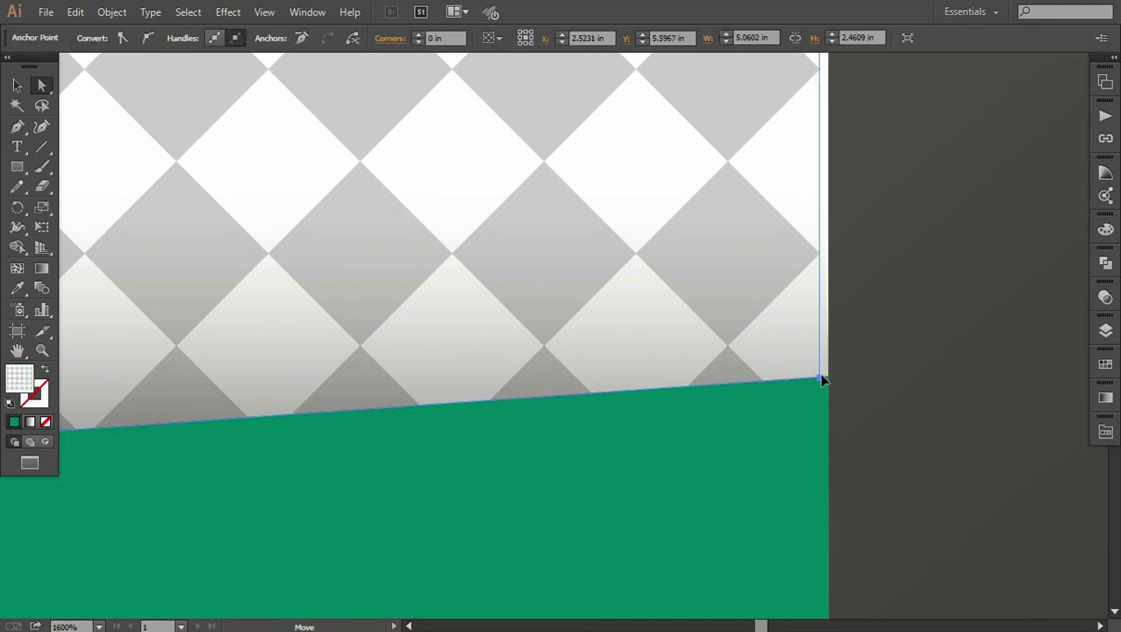
{"action": "scroll", "coordinate": [850, 371], "scroll_direction": "down", "scroll_amount": 3}
{"action": "scroll", "coordinate": [819, 458], "scroll_direction": "down", "scroll_amount": 2}
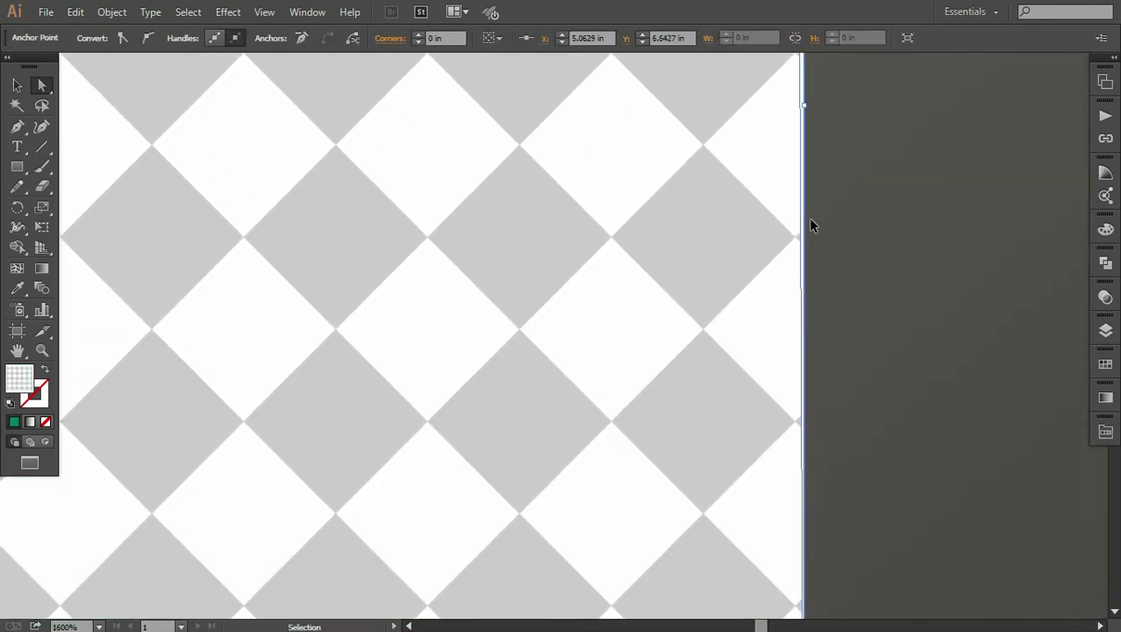
{"action": "scroll", "coordinate": [809, 217], "scroll_direction": "down", "scroll_amount": 3}
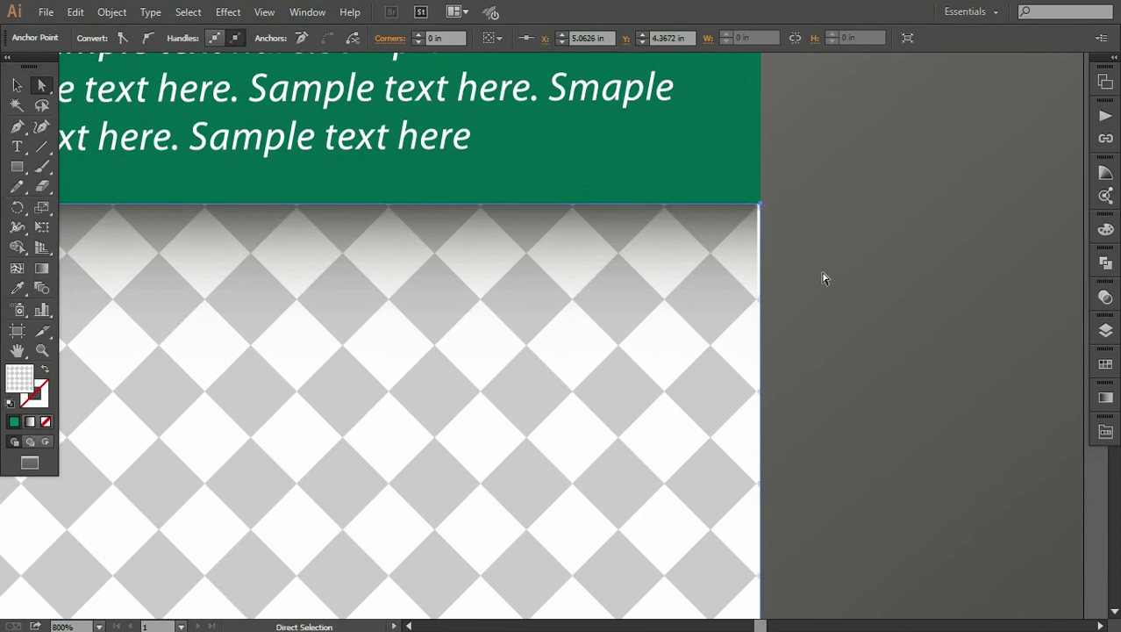
{"action": "scroll", "coordinate": [825, 276], "scroll_direction": "up", "scroll_amount": 1}
- Pick the top and bottom right corner points of the shadow rectangle below the icon blocks
{"action": "left_click", "coordinate": [860, 159]}
{"action": "left_click", "coordinate": [861, 137]}
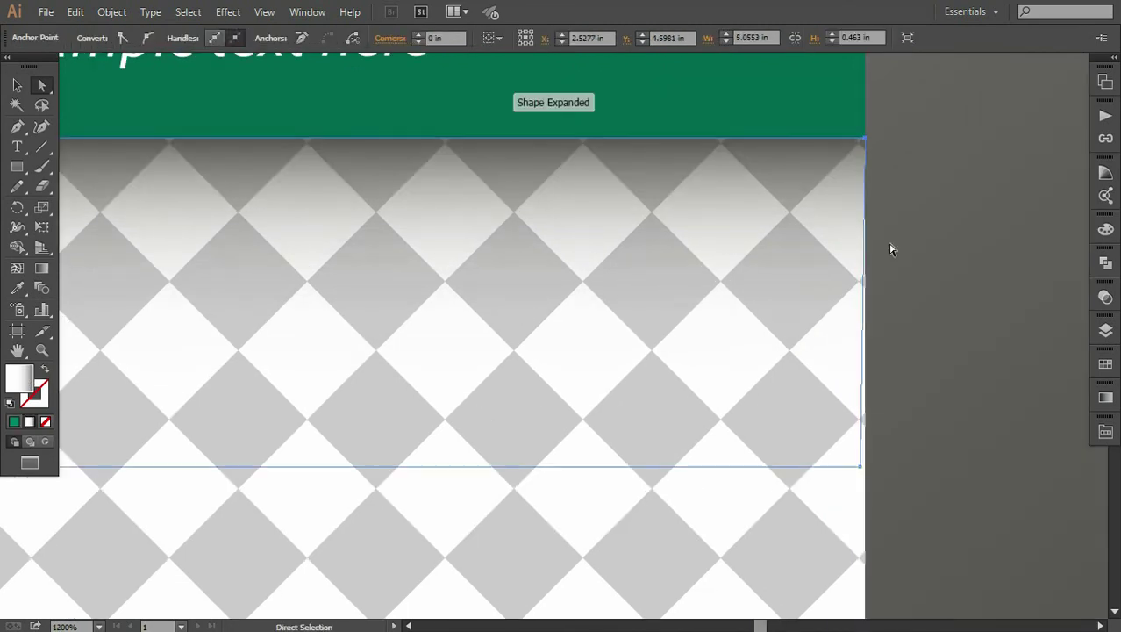
{"action": "left_click", "coordinate": [864, 467]}
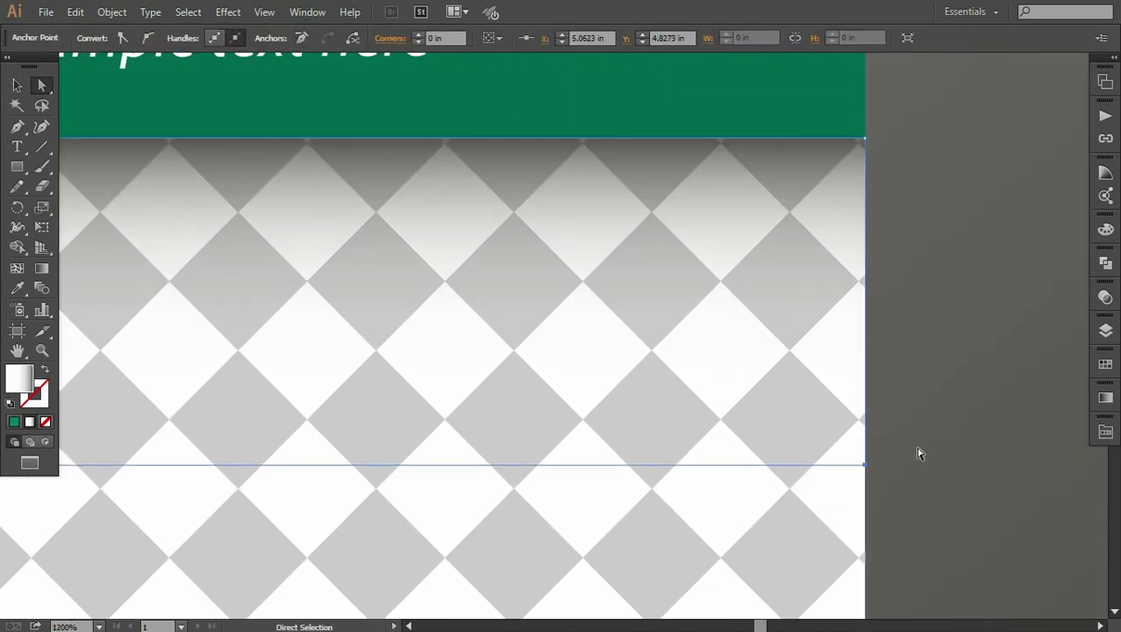
{"action": "left_click", "coordinate": [917, 447]}
{"action": "scroll", "coordinate": [917, 448], "scroll_direction": "down", "scroll_amount": 3}
{"action": "left_click_drag", "start_coordinate": [689, 489], "coordinate": [753, 364]}
- Select the teal band's bottom-left corner point at the flyer's left edge
{"action": "scroll", "coordinate": [752, 364], "scroll_direction": "down", "scroll_amount": 3}
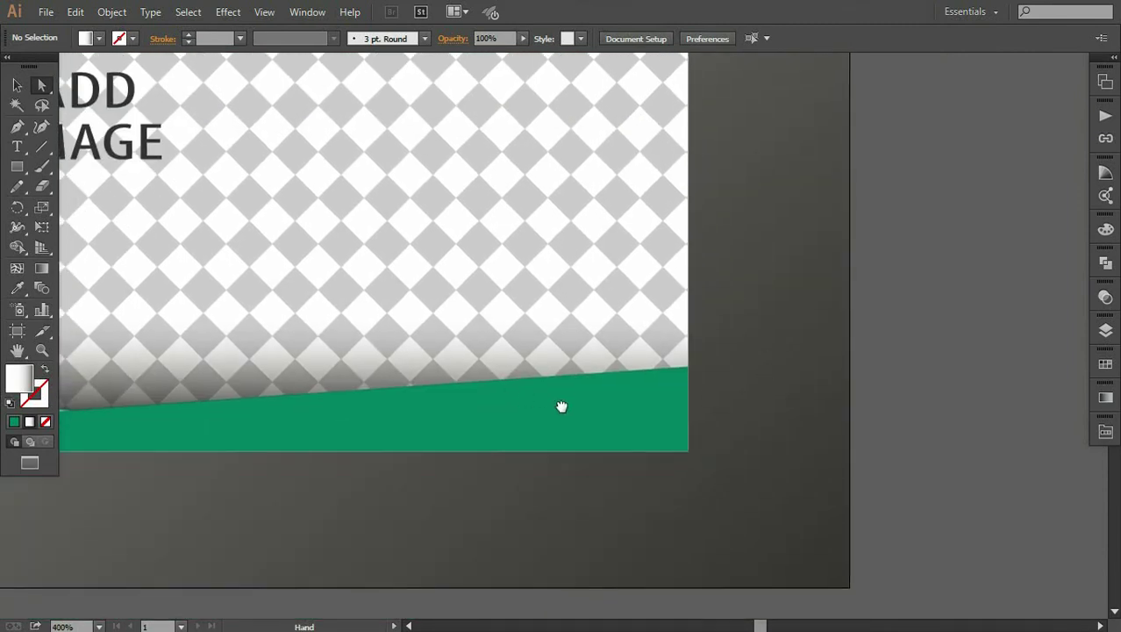
{"action": "scroll", "coordinate": [341, 450], "scroll_direction": "left", "scroll_amount": 5}
{"action": "scroll", "coordinate": [517, 353], "scroll_direction": "up", "scroll_amount": 1}
{"action": "scroll", "coordinate": [520, 422], "scroll_direction": "up", "scroll_amount": 2}
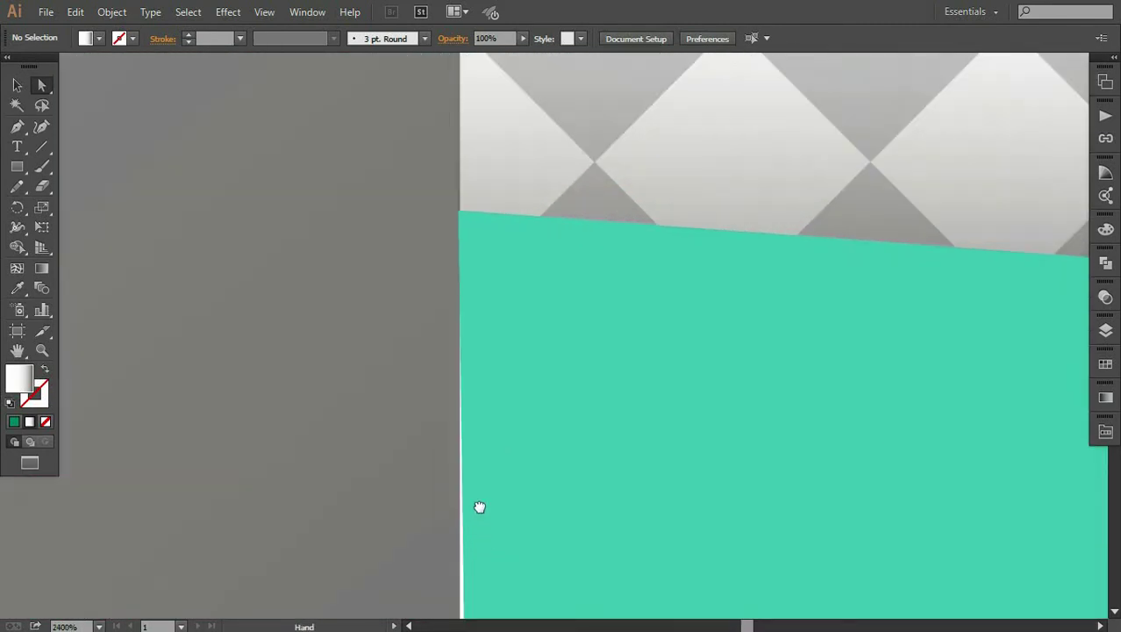
{"action": "scroll", "coordinate": [478, 505], "scroll_direction": "up", "scroll_amount": 2}
{"action": "left_click", "coordinate": [499, 517]}
{"action": "left_click", "coordinate": [490, 516]}
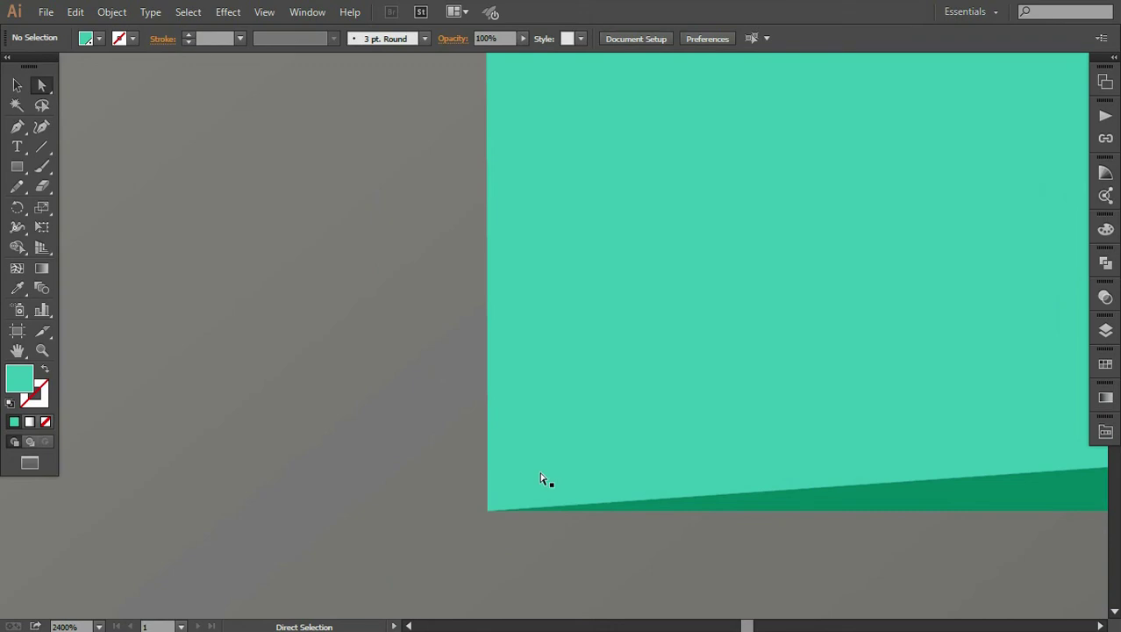
{"action": "scroll", "coordinate": [546, 479], "scroll_direction": "down", "scroll_amount": 1}
{"action": "scroll", "coordinate": [548, 351], "scroll_direction": "up", "scroll_amount": 3}
- Select the pattern rectangle's left-edge and bottom-left corner points
{"action": "left_click", "coordinate": [474, 439]}
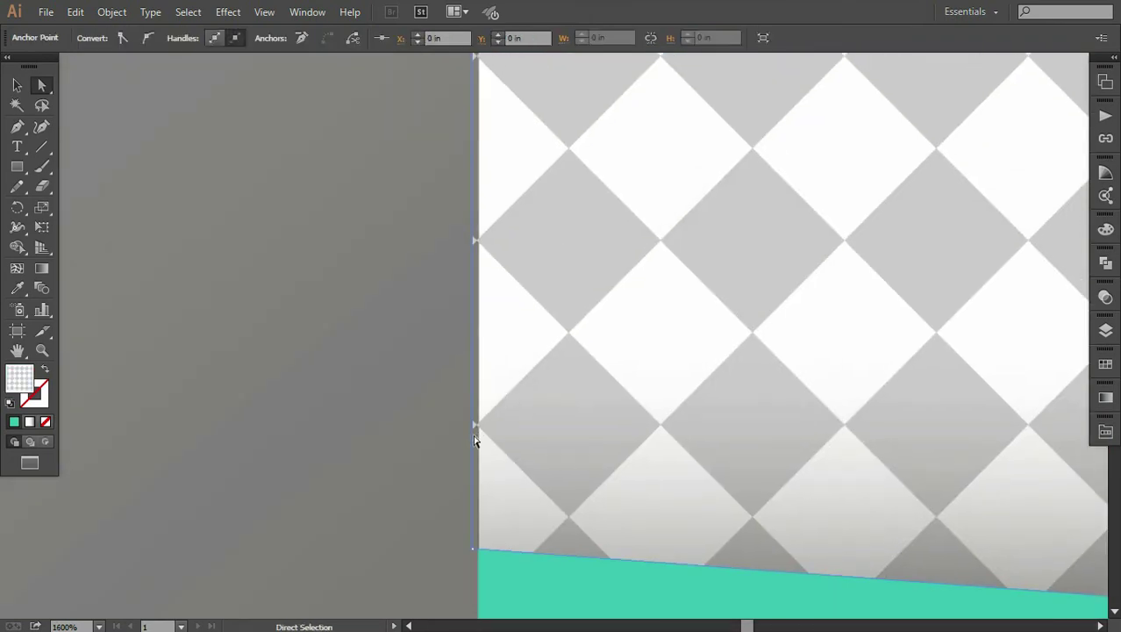
{"action": "left_click", "coordinate": [475, 547]}
{"action": "scroll", "coordinate": [522, 446], "scroll_direction": "up", "scroll_amount": 3}
{"action": "scroll", "coordinate": [522, 446], "scroll_direction": "up", "scroll_amount": 1}
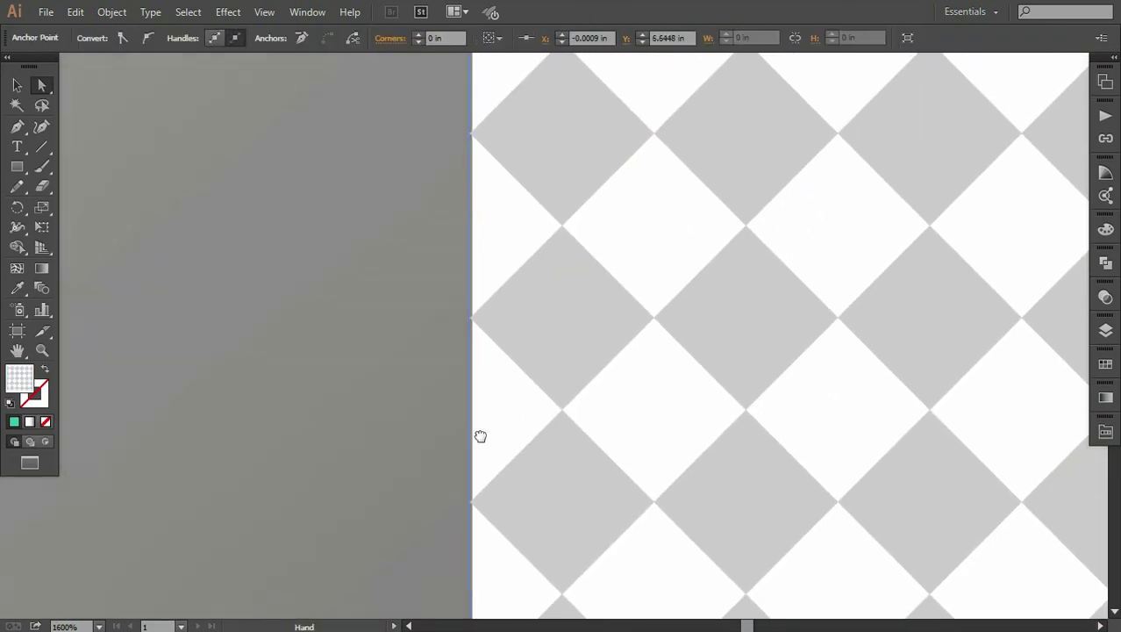
{"action": "scroll", "coordinate": [470, 433], "scroll_direction": "up", "scroll_amount": 3}
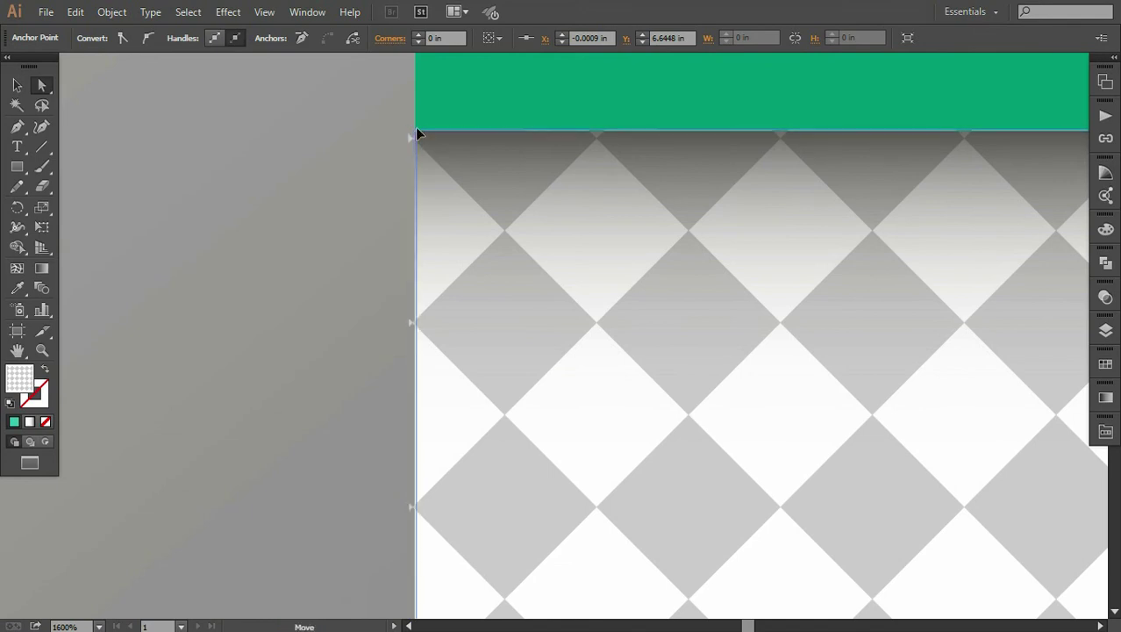
{"action": "left_click", "coordinate": [310, 200]}
{"action": "scroll", "coordinate": [317, 200], "scroll_direction": "up", "scroll_amount": 1}
- Move the top shadow rectangle's top-left corner up against the icon blocks, then zoom out
{"action": "left_click_drag", "start_coordinate": [318, 200], "coordinate": [475, 378]}
{"action": "left_click", "coordinate": [464, 328]}
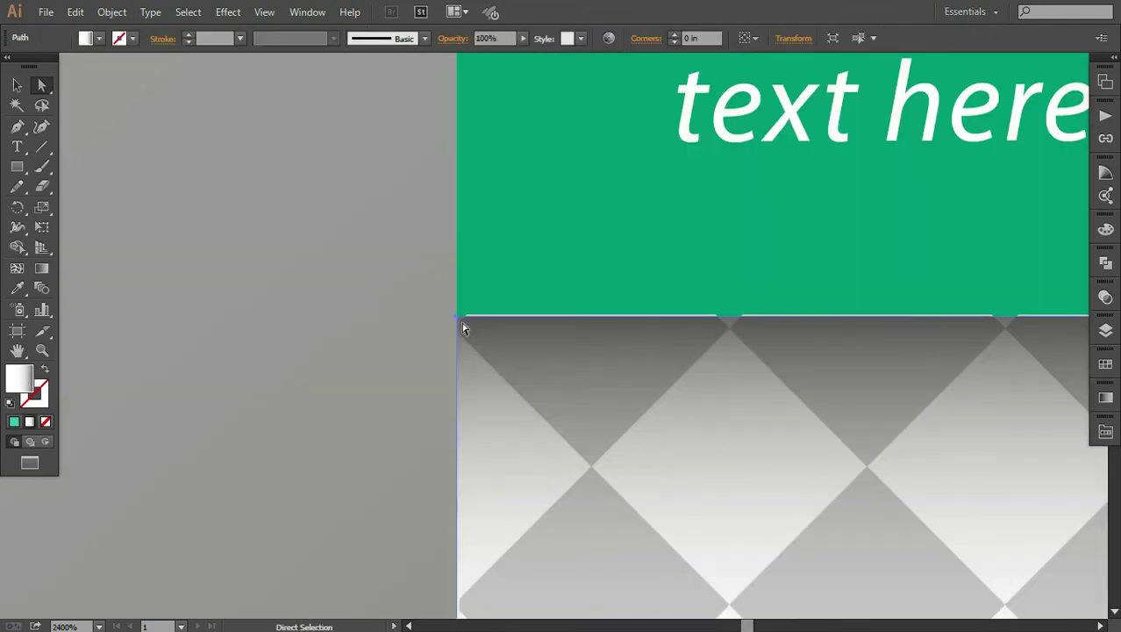
{"action": "mouse_move", "coordinate": [456, 325]}
{"action": "left_mouse_down"}
{"action": "mouse_move", "coordinate": [468, 344]}
{"action": "mouse_move", "coordinate": [455, 318]}
{"action": "left_mouse_up"}
{"action": "left_click", "coordinate": [475, 350]}
{"action": "left_click", "coordinate": [462, 325]}
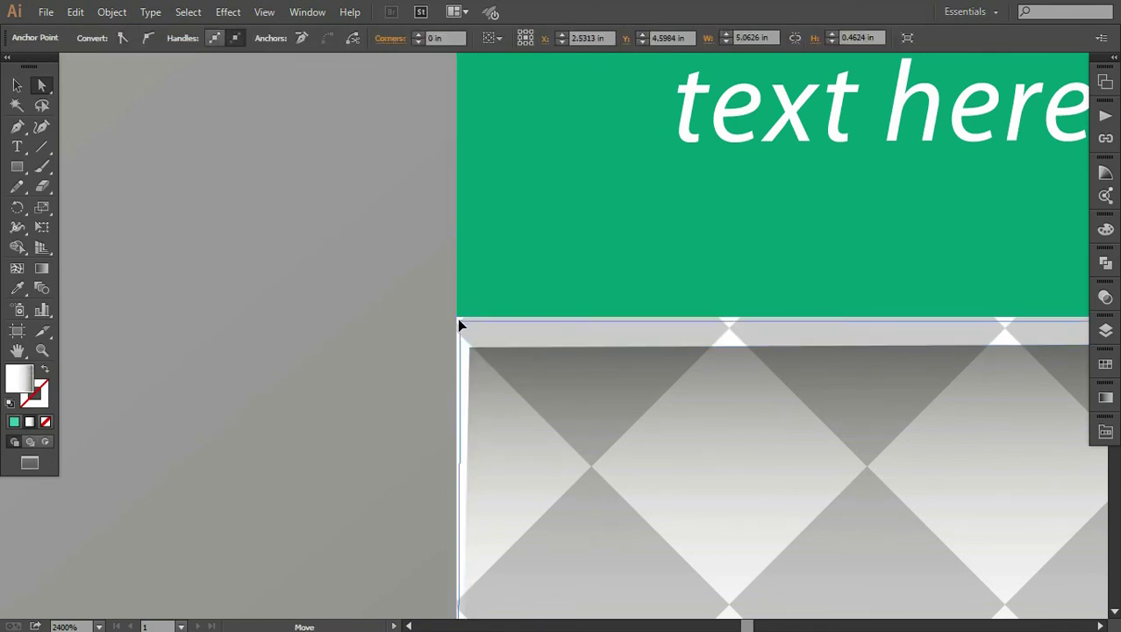
{"action": "left_click", "coordinate": [396, 365]}
{"action": "key", "text": "ctrl+minus"}
{"action": "key", "text": "ctrl+minus"}
{"action": "key", "text": "ctrl+minus"}
{"action": "key", "text": "ctrl+minus"}
{"action": "key", "text": "ctrl+minus"}
{"action": "key", "text": "ctrl+minus"}
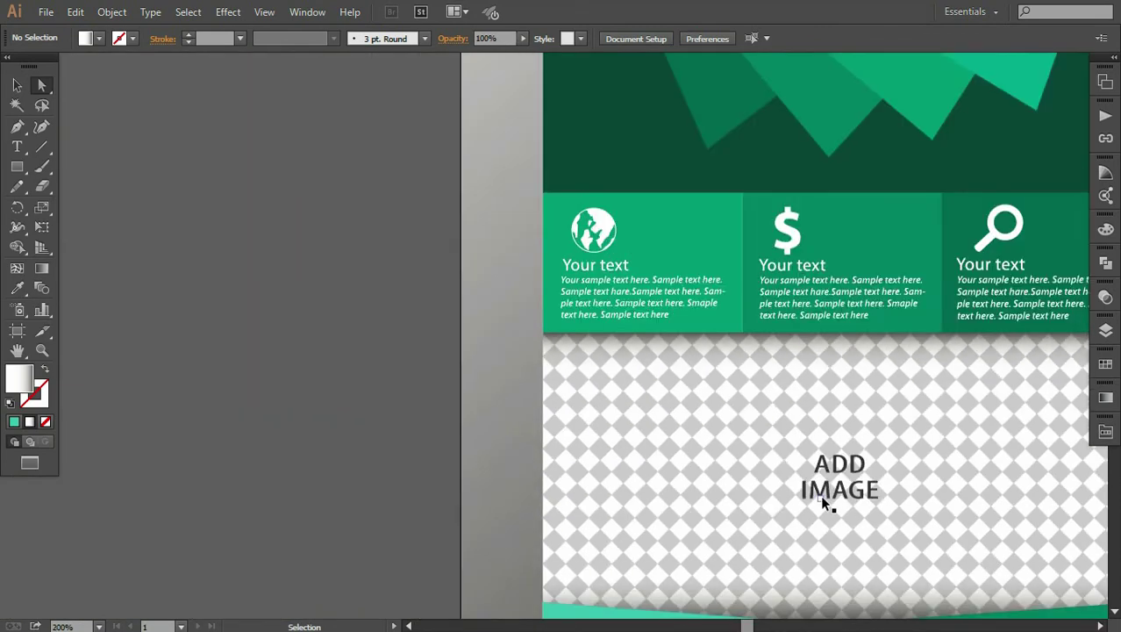
{"action": "key", "text": "ctrl+minus"}
{"action": "key", "text": "ctrl+minus"}
{"action": "left_click_drag", "start_coordinate": [771, 322], "coordinate": [638, 362]}
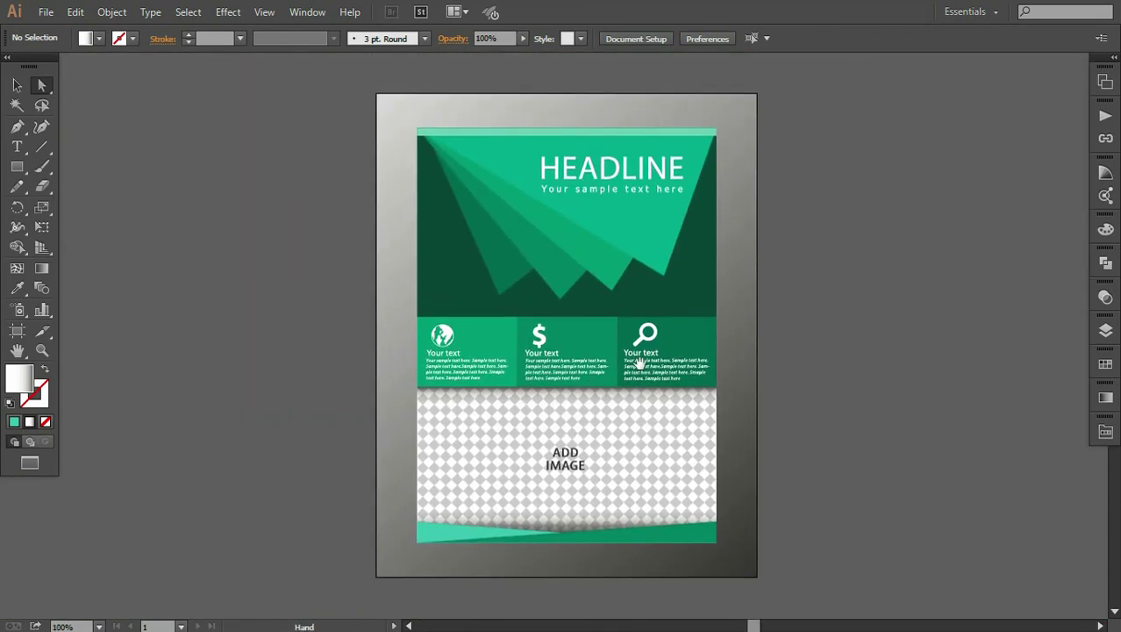